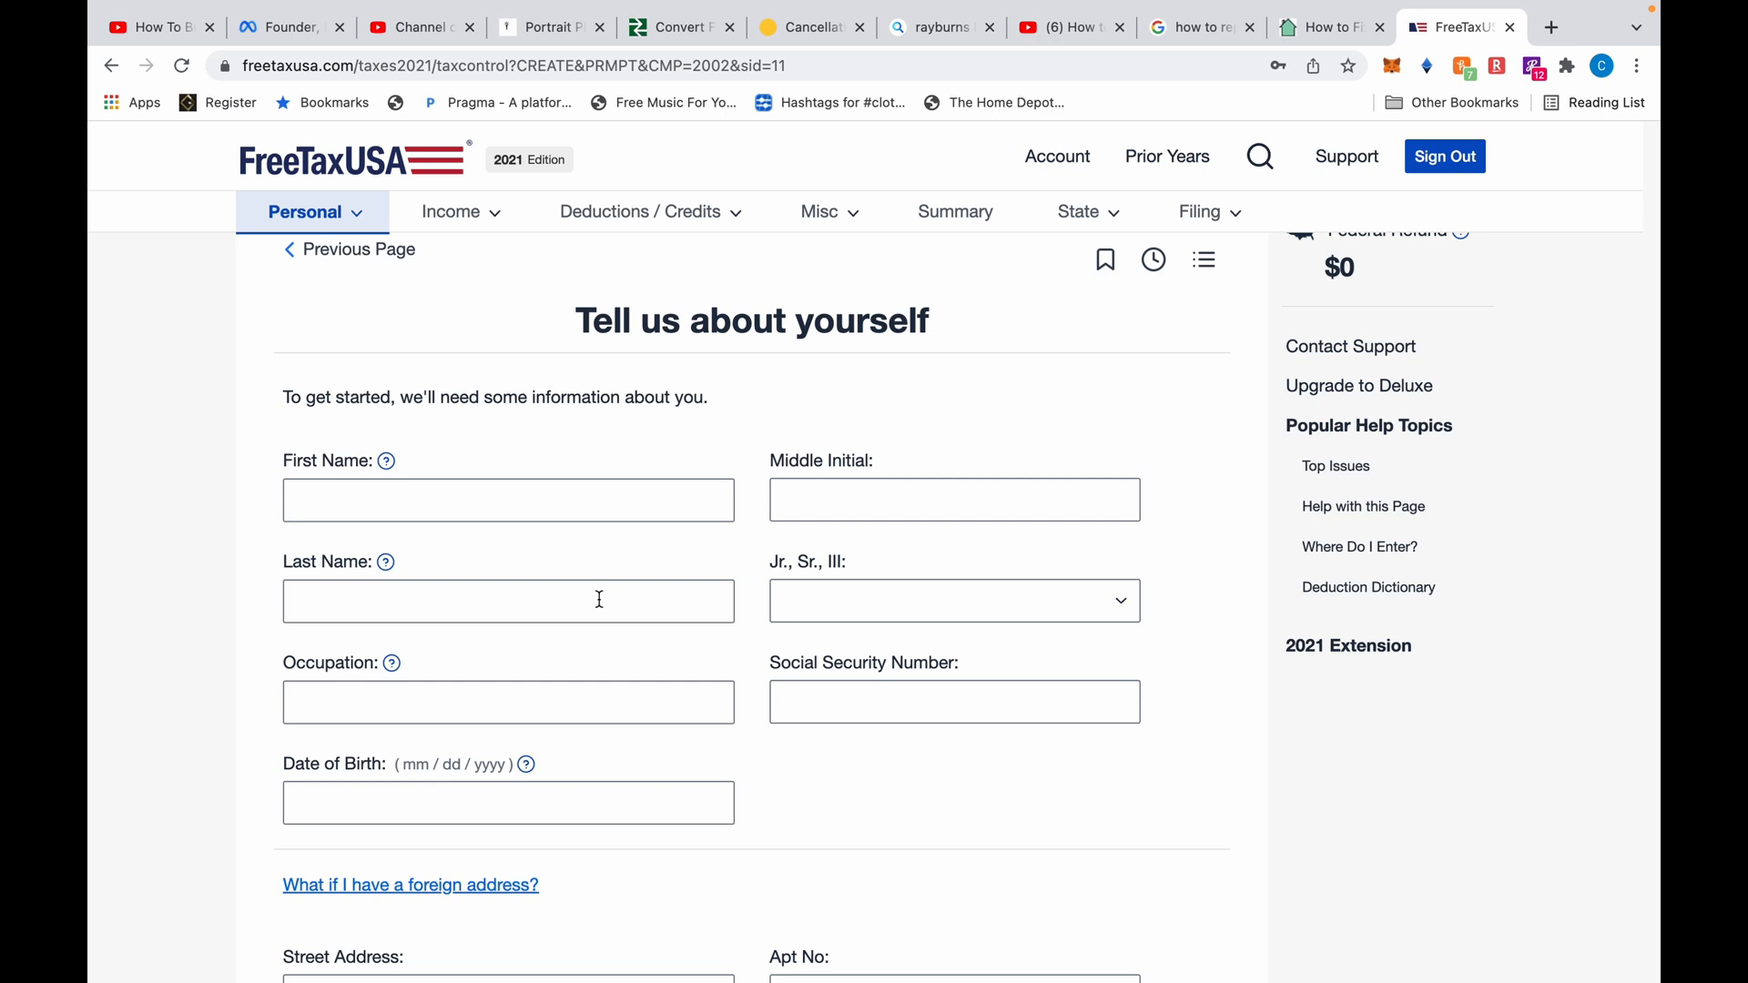
Enter the taxpayer's first name, middle initial and last name, with suffix III
scroll(767, 423, up, 1)
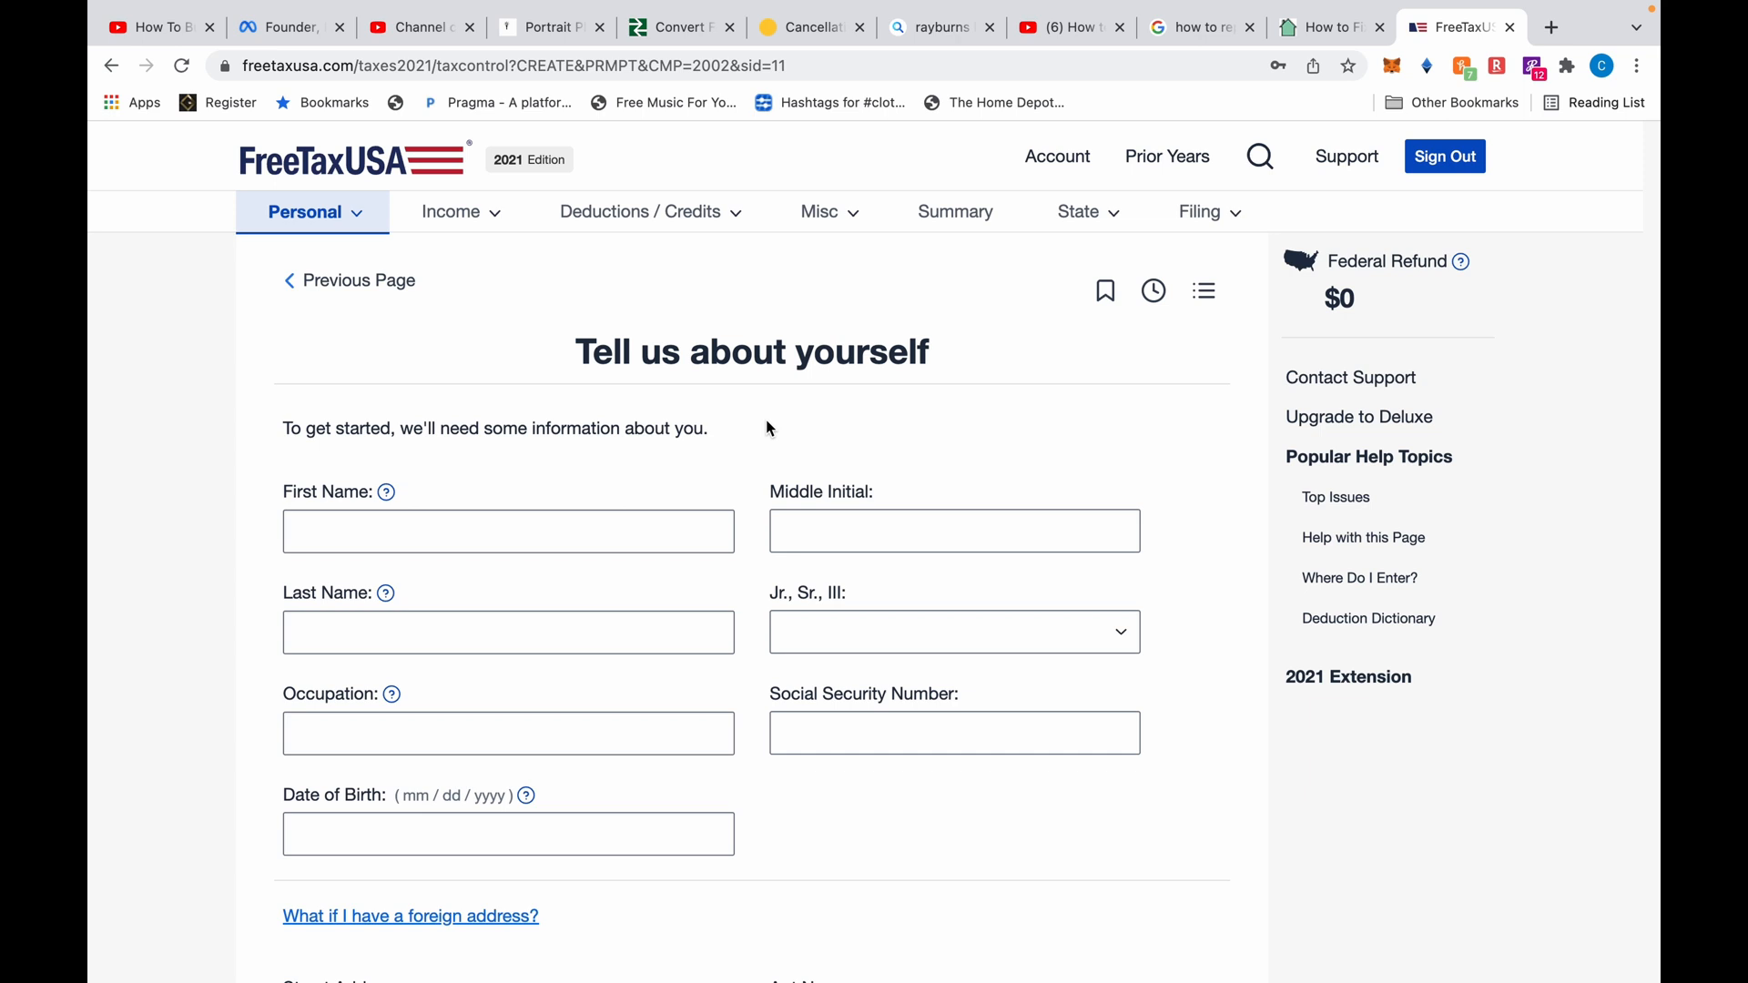
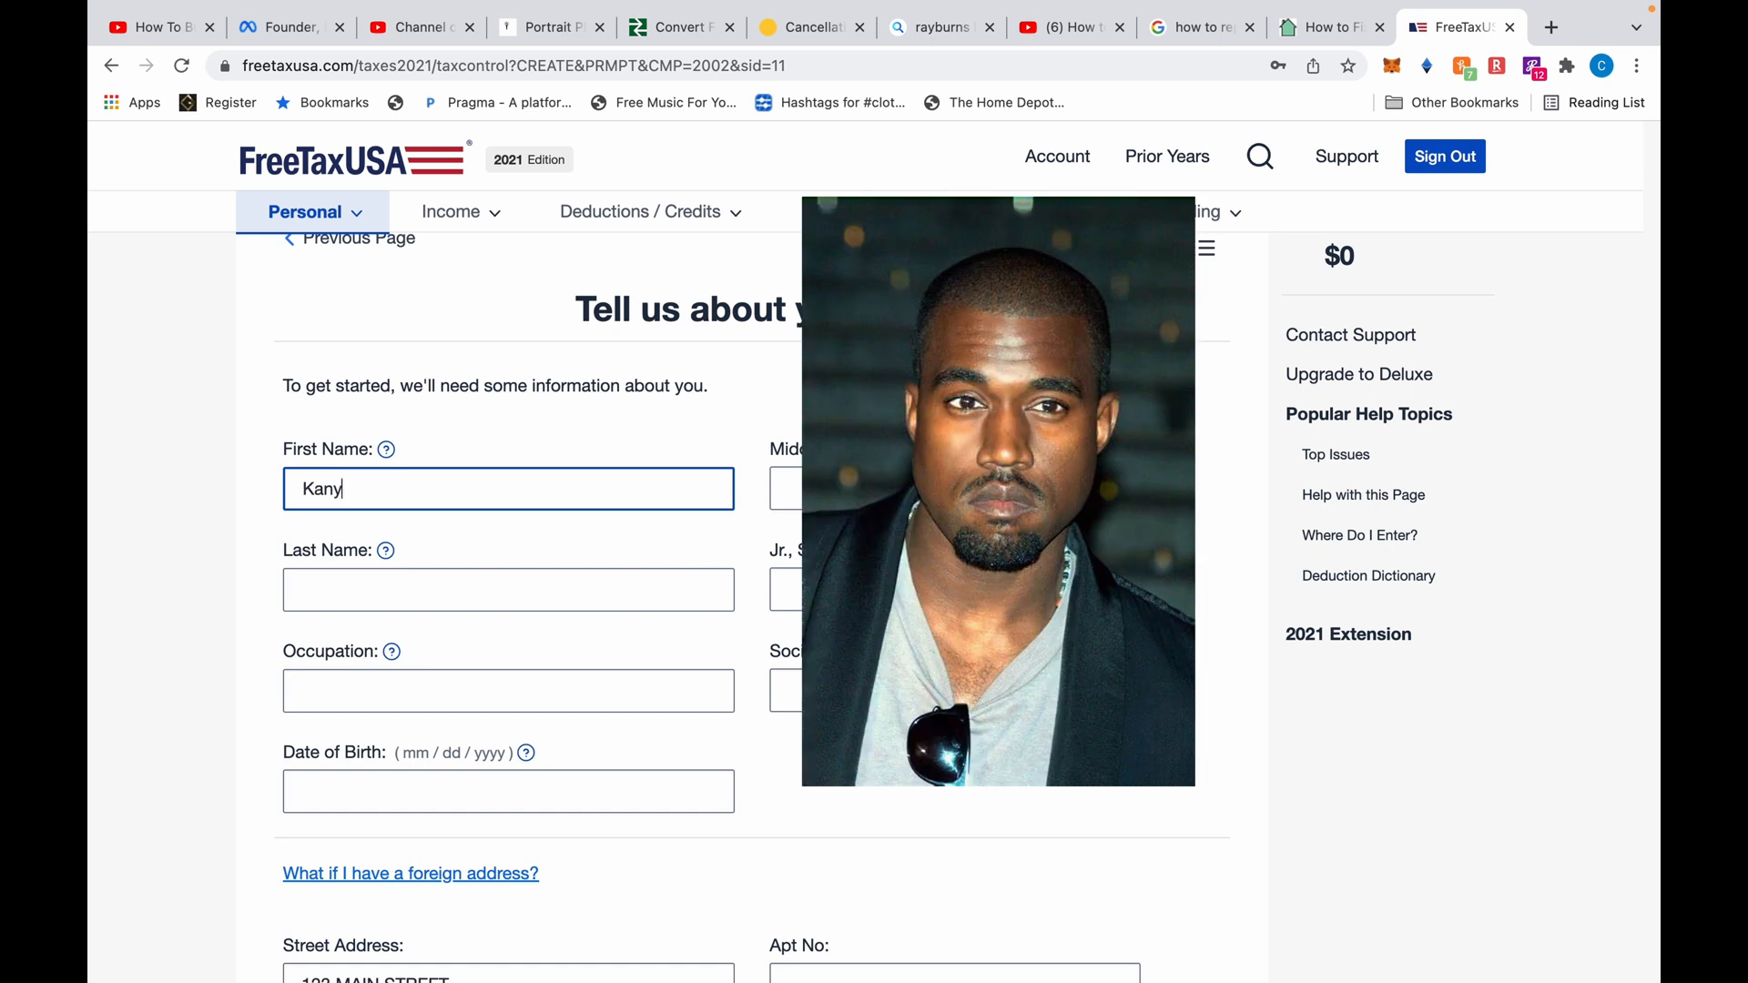
key(Tab)
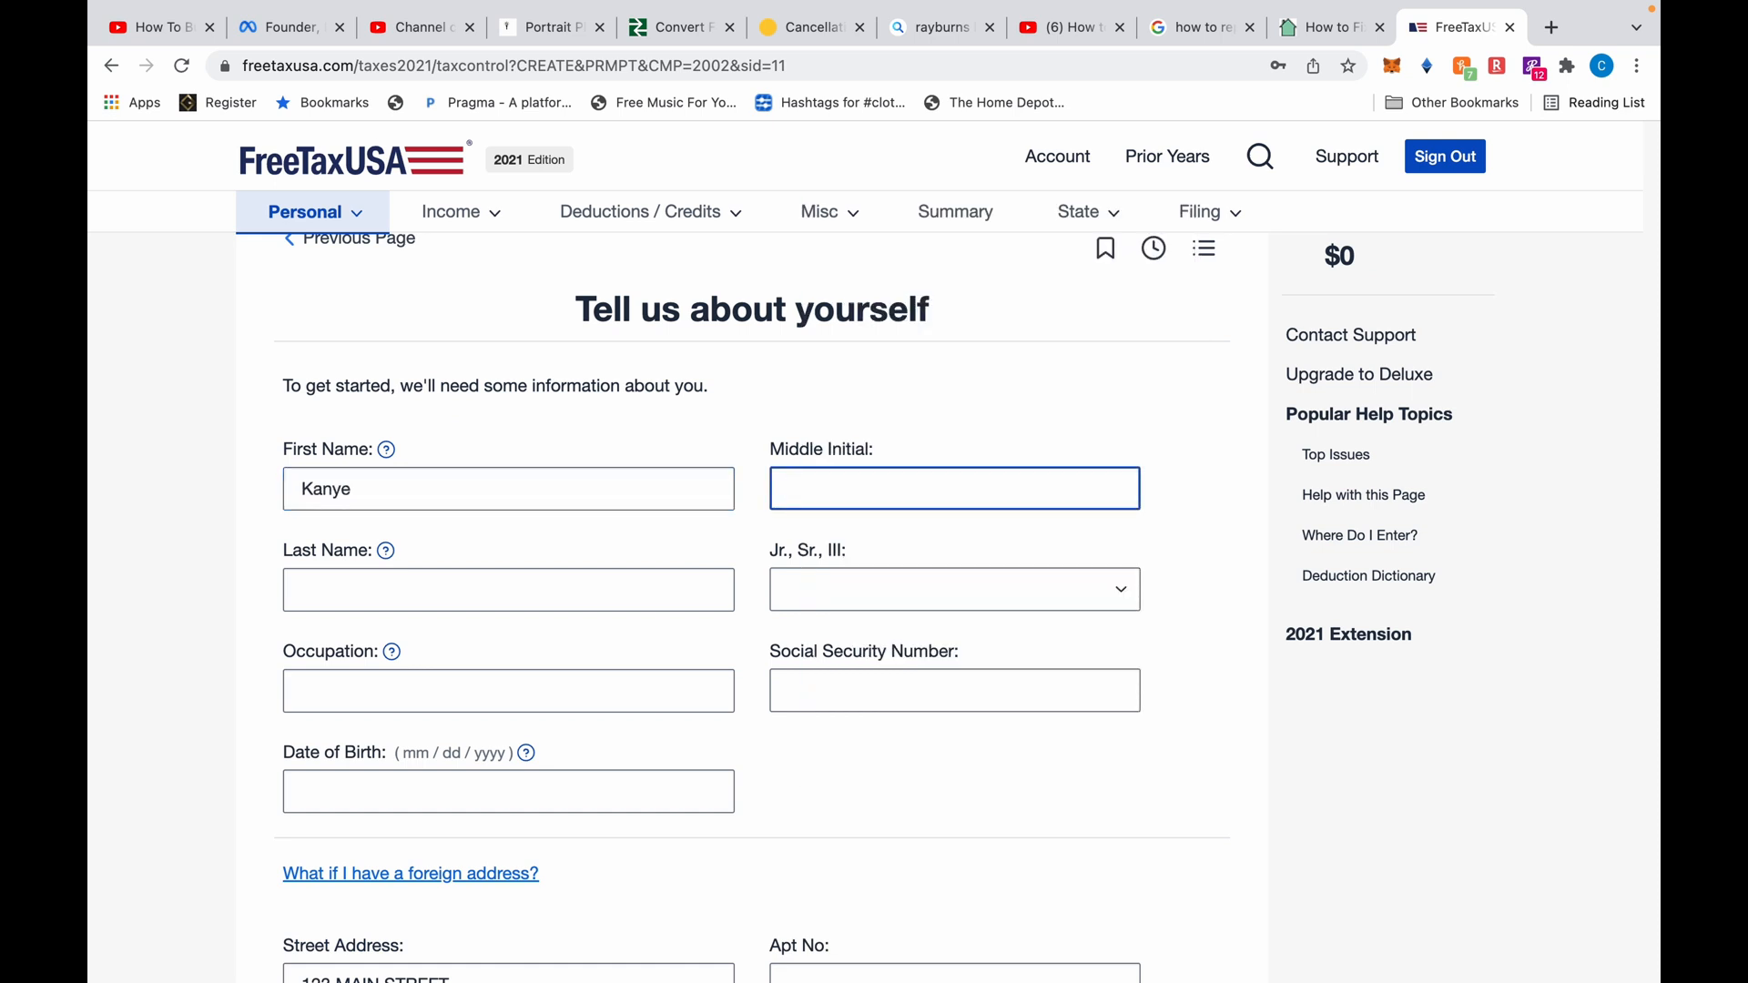
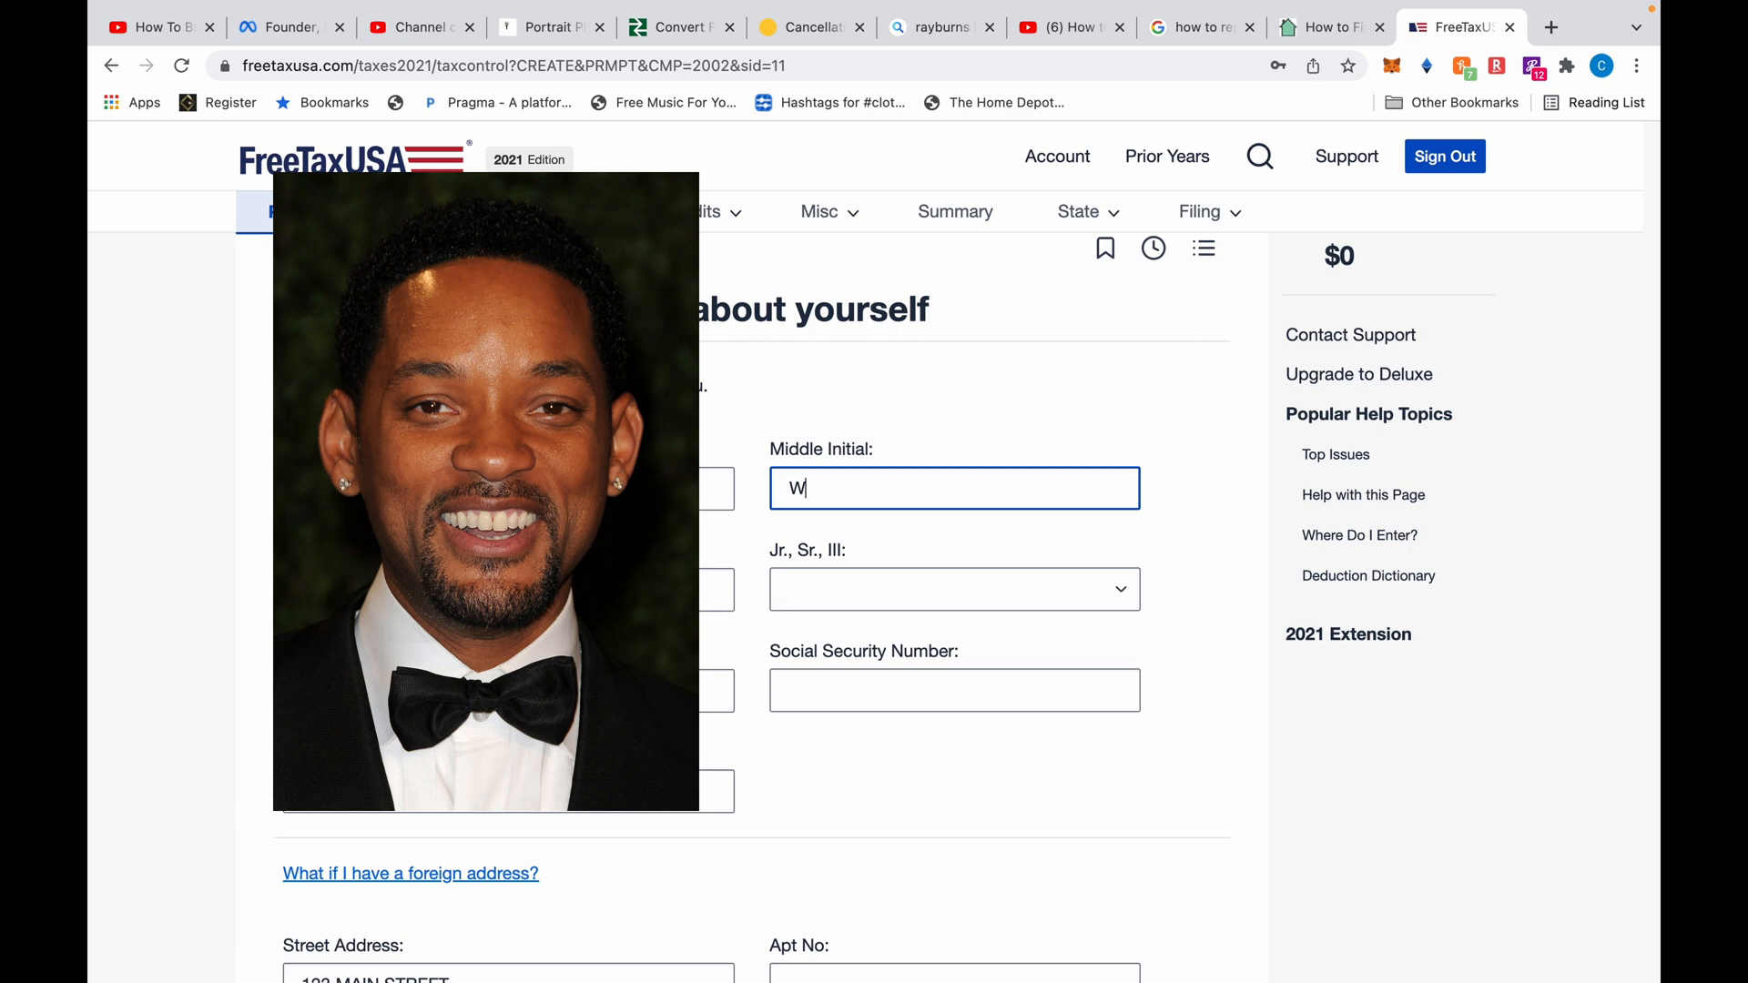
key(Tab)
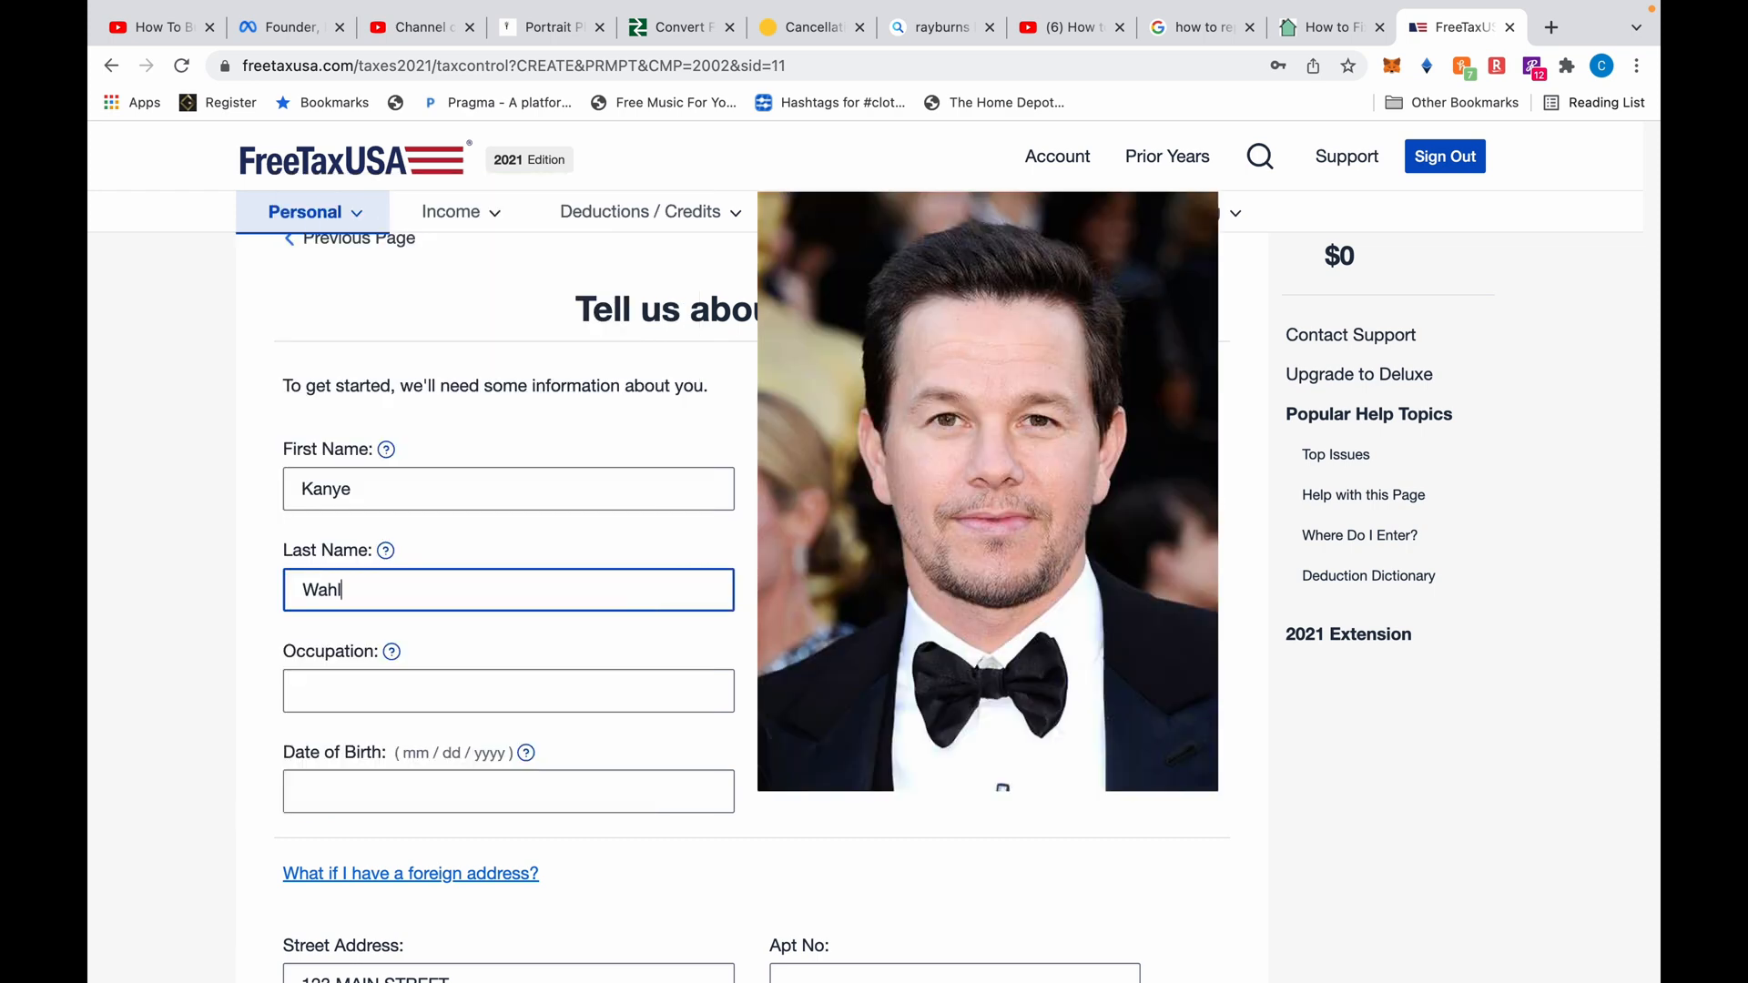
key(Tab)
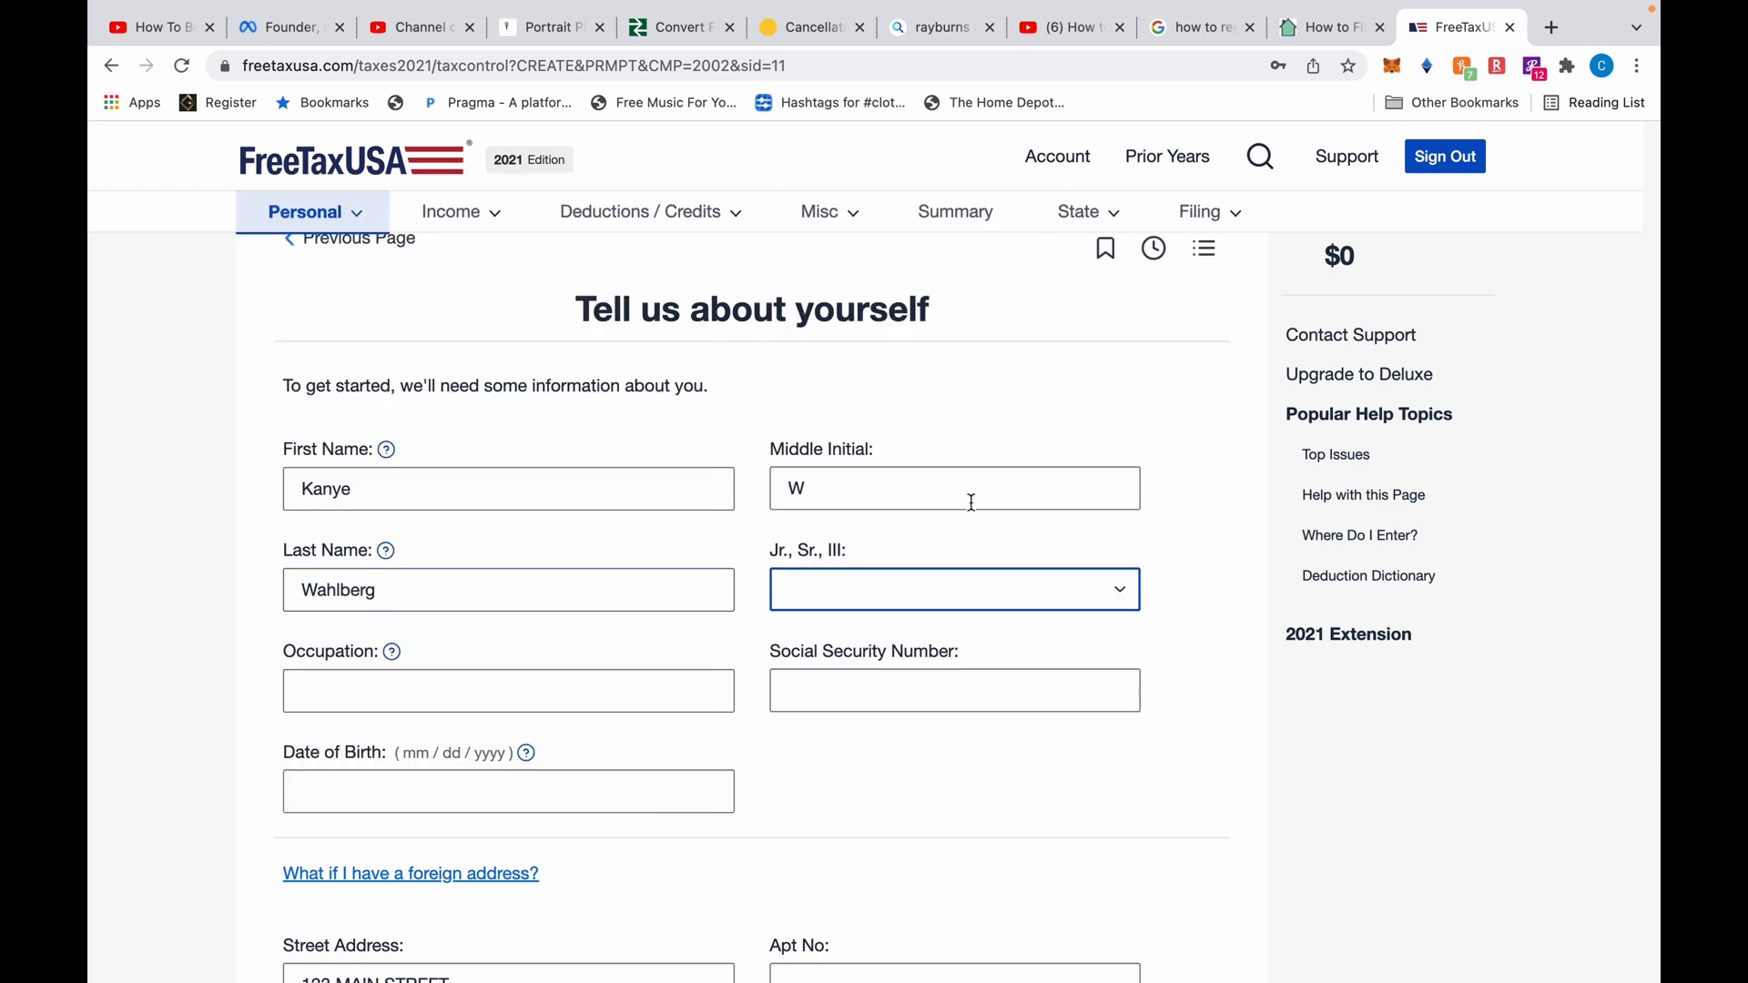
click(1005, 591)
click(944, 704)
Fill in occupation Plumber, the Social Security number and the date of birth
click(693, 693)
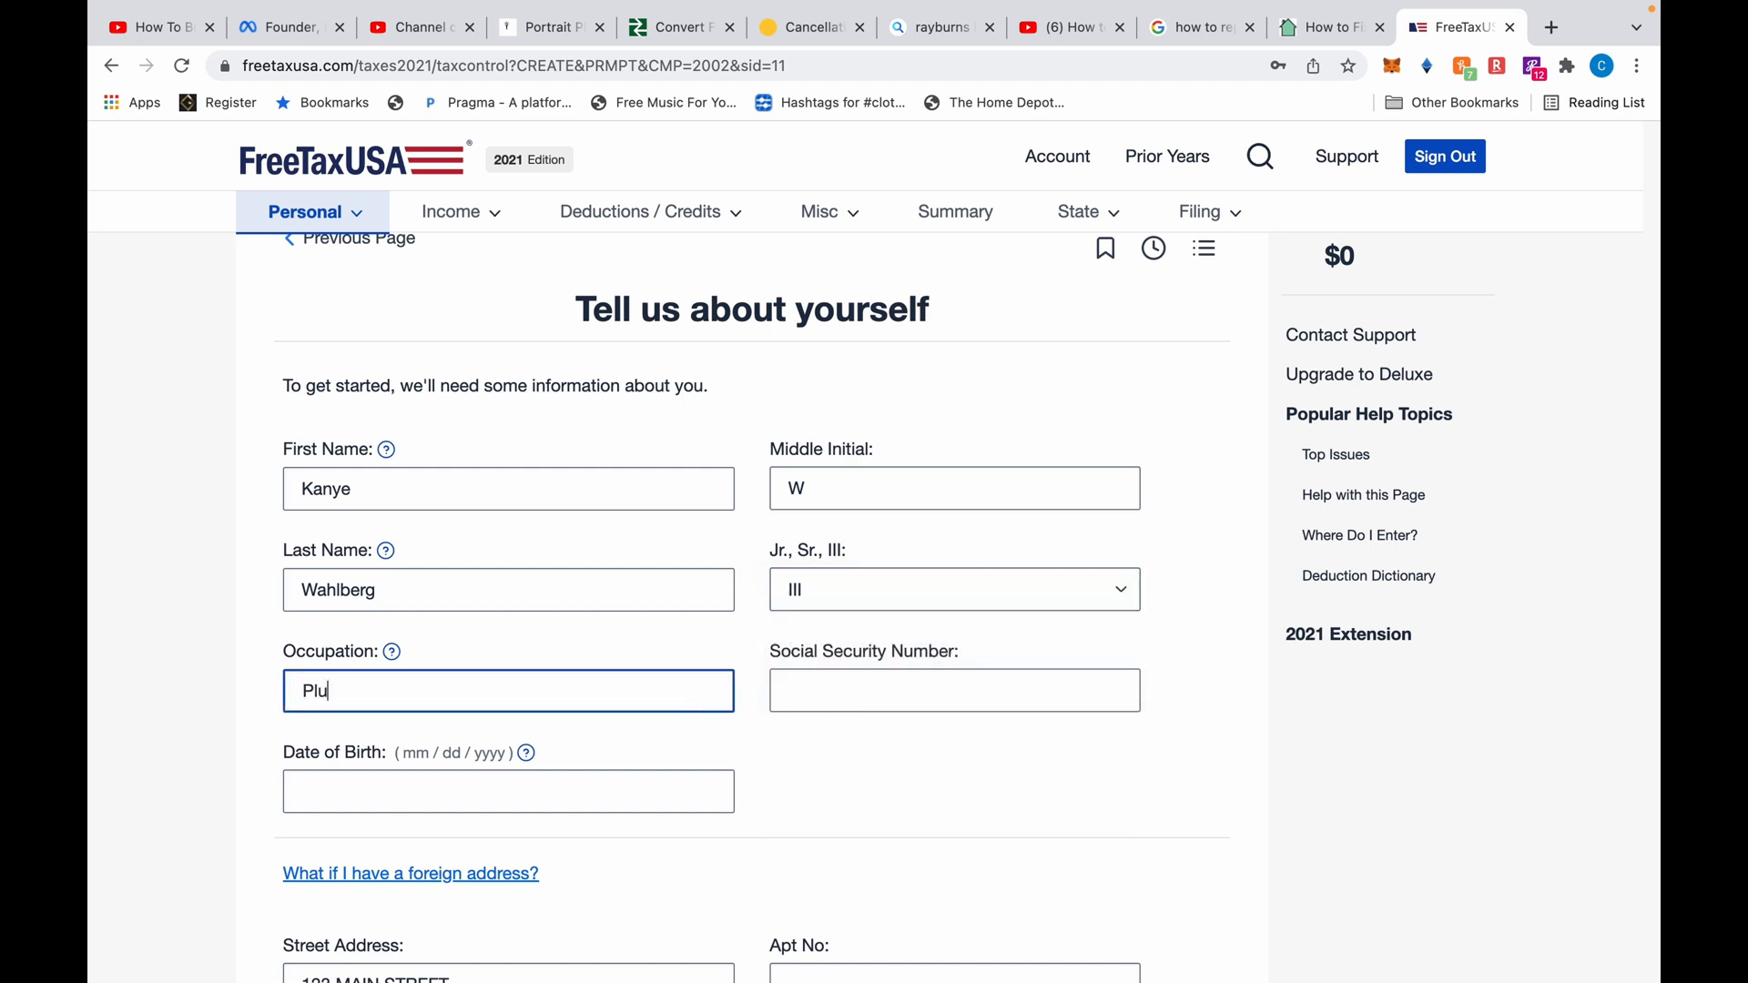
key(Tab)
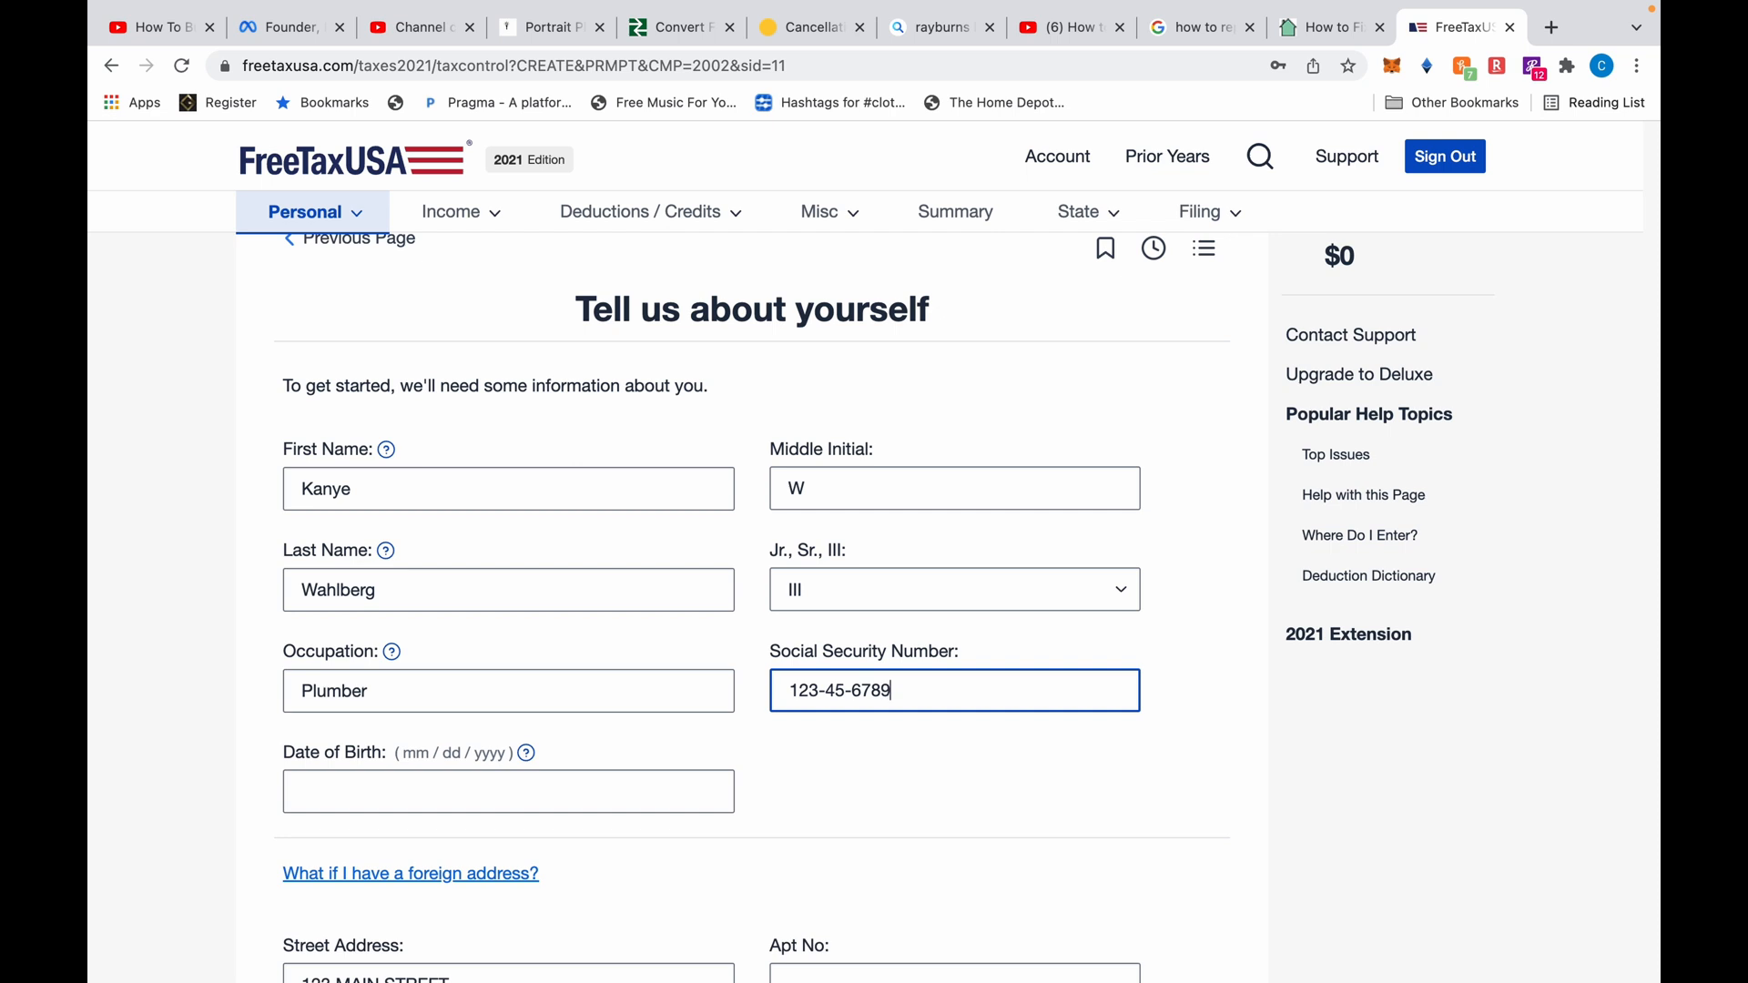
click(550, 795)
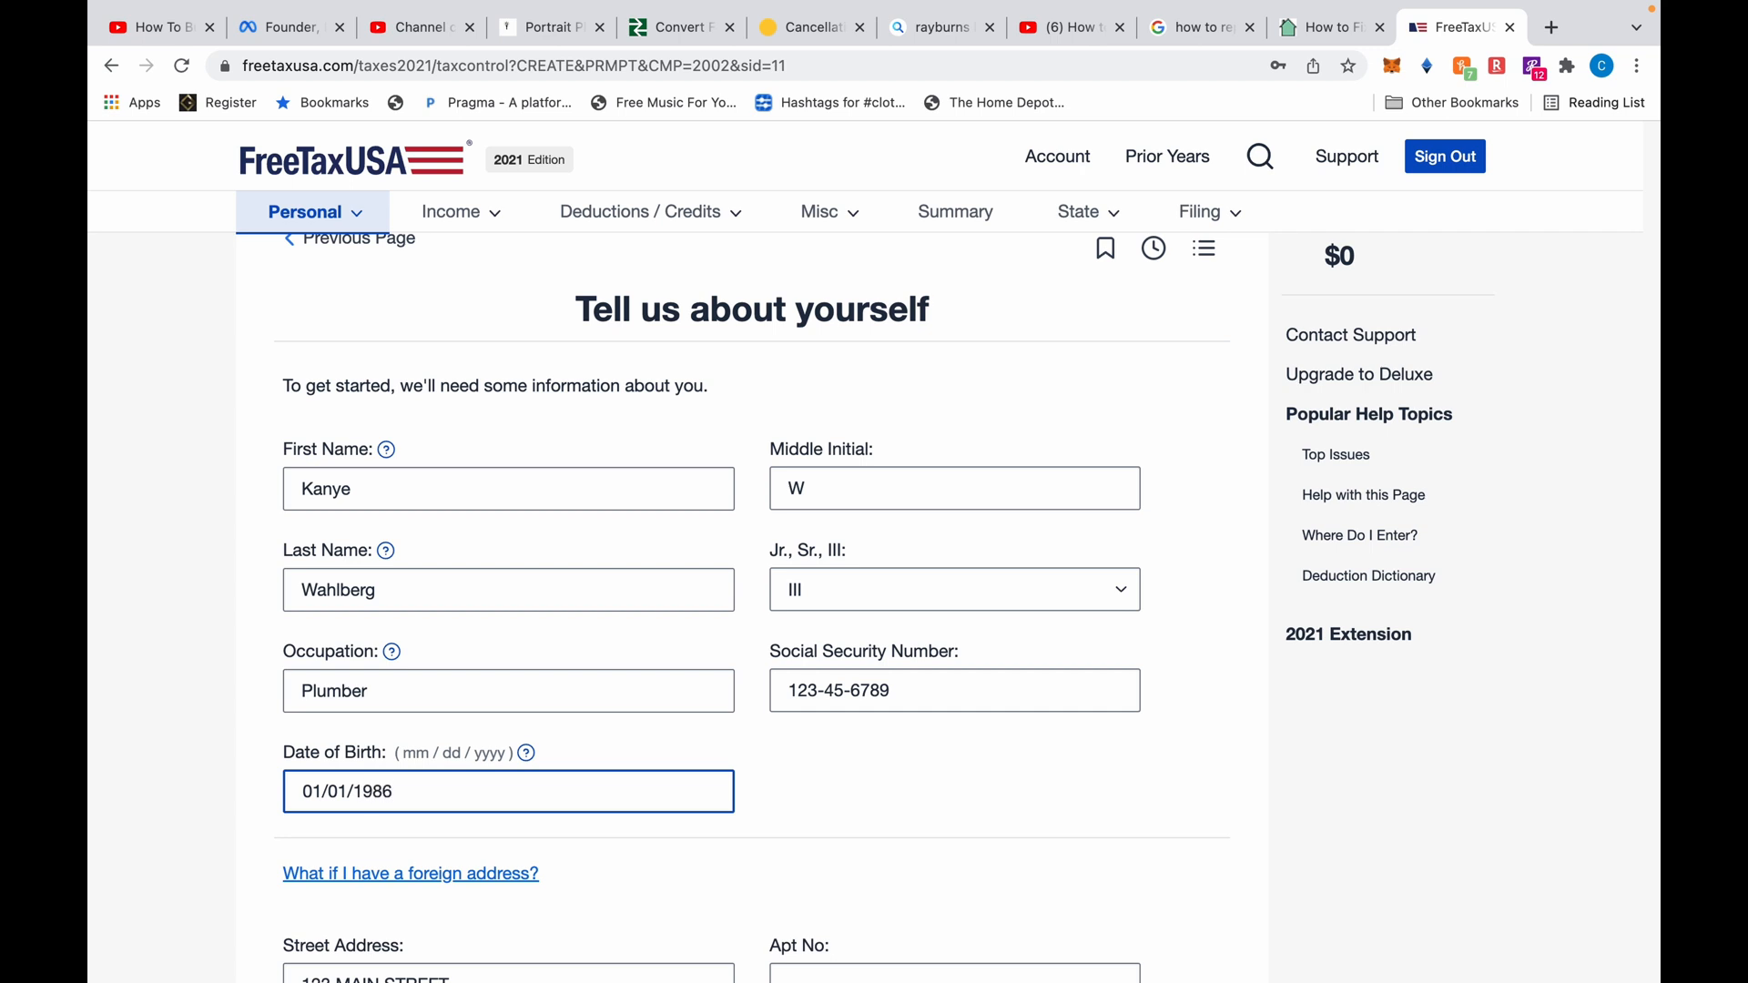
scroll(574, 734, down, 2)
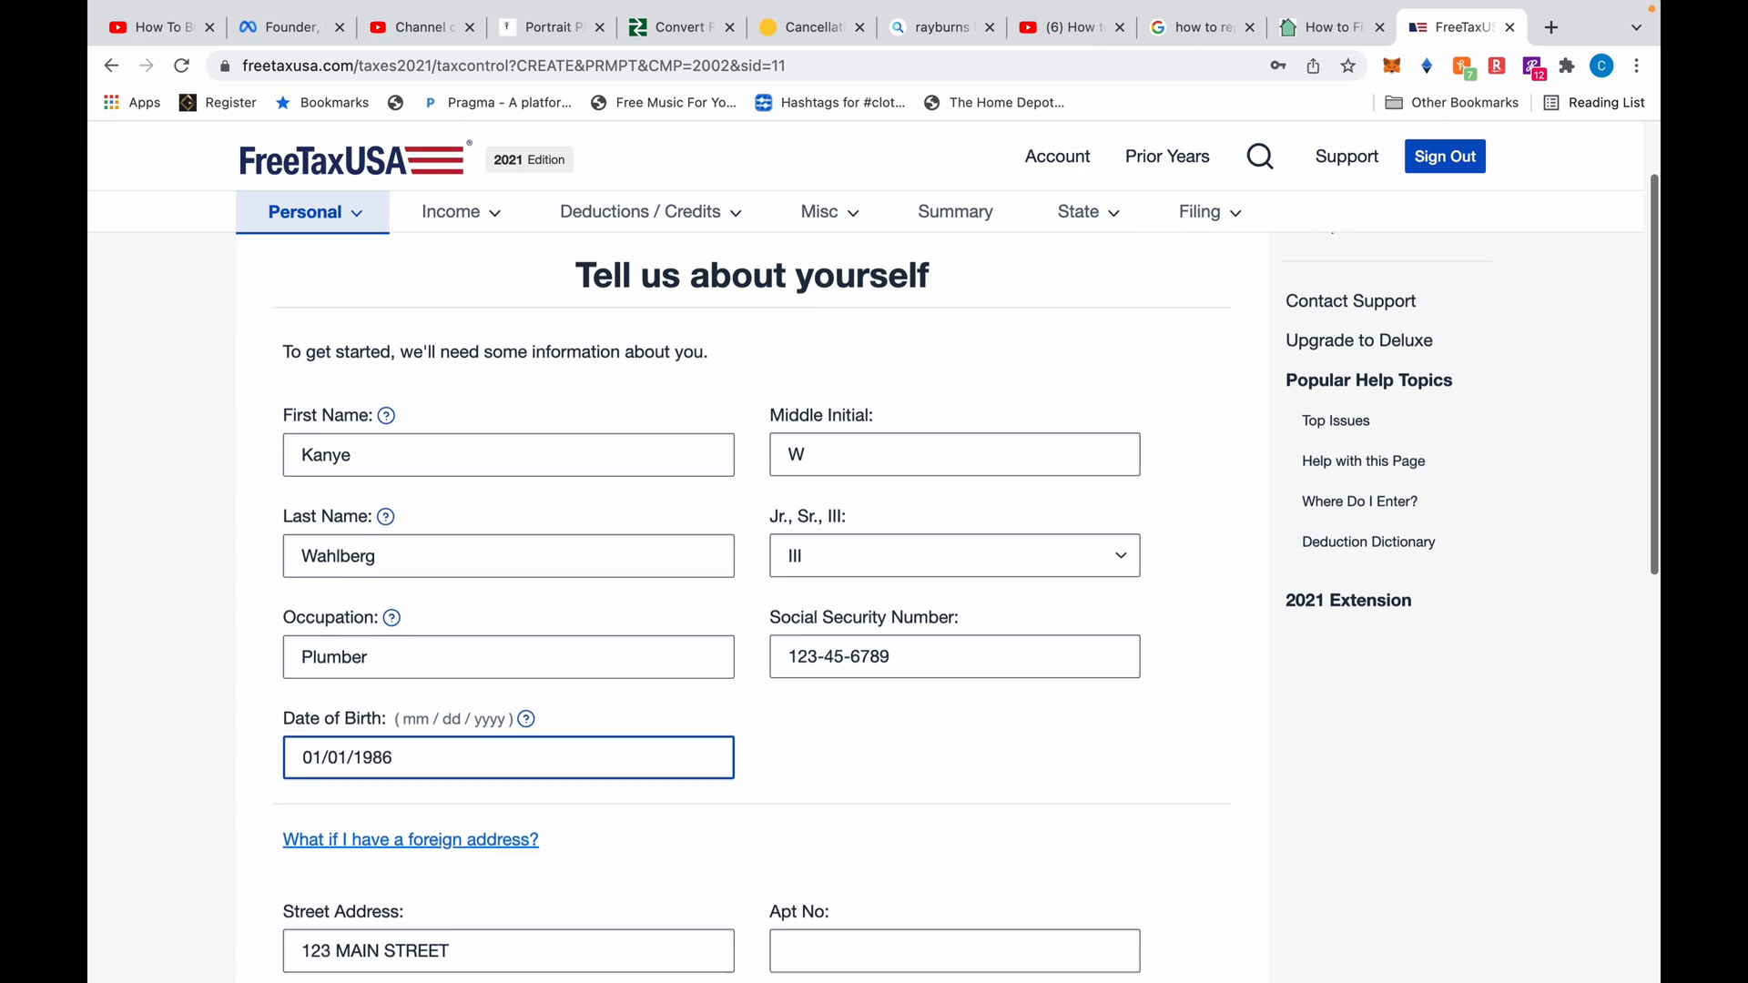
Review the Georgia address and the four Yes/No answers of No, then save and continue
scroll(573, 734, down, 4)
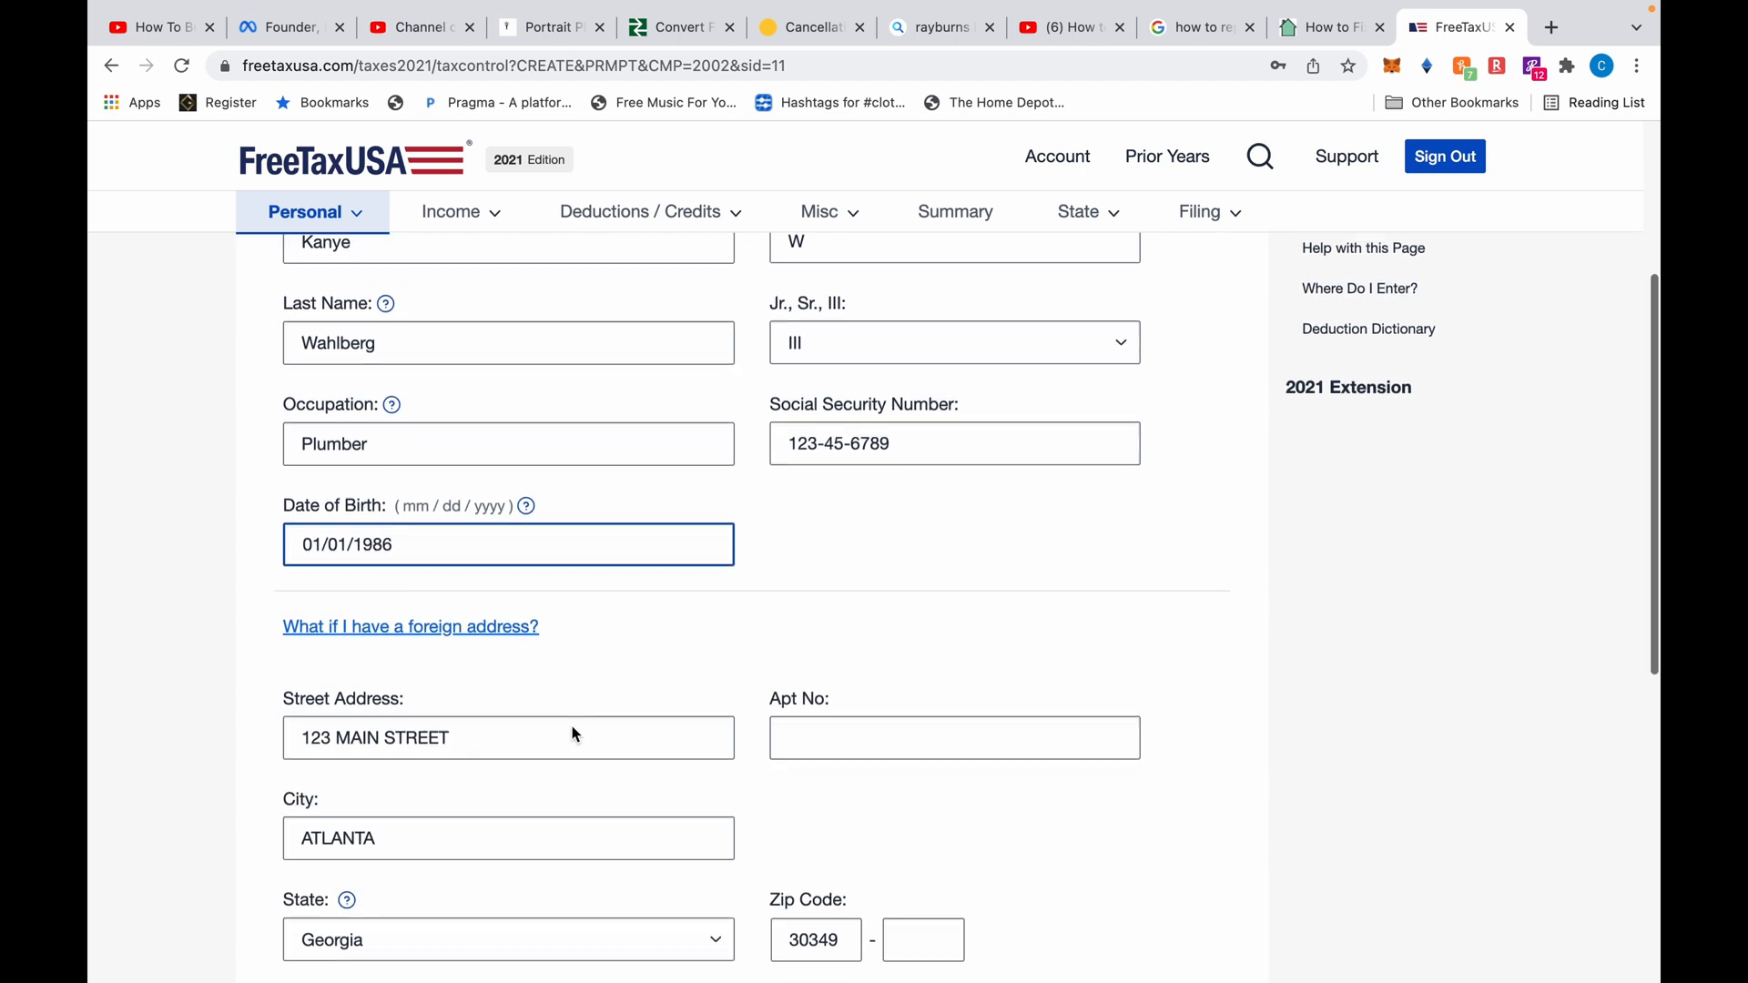
scroll(574, 734, down, 1)
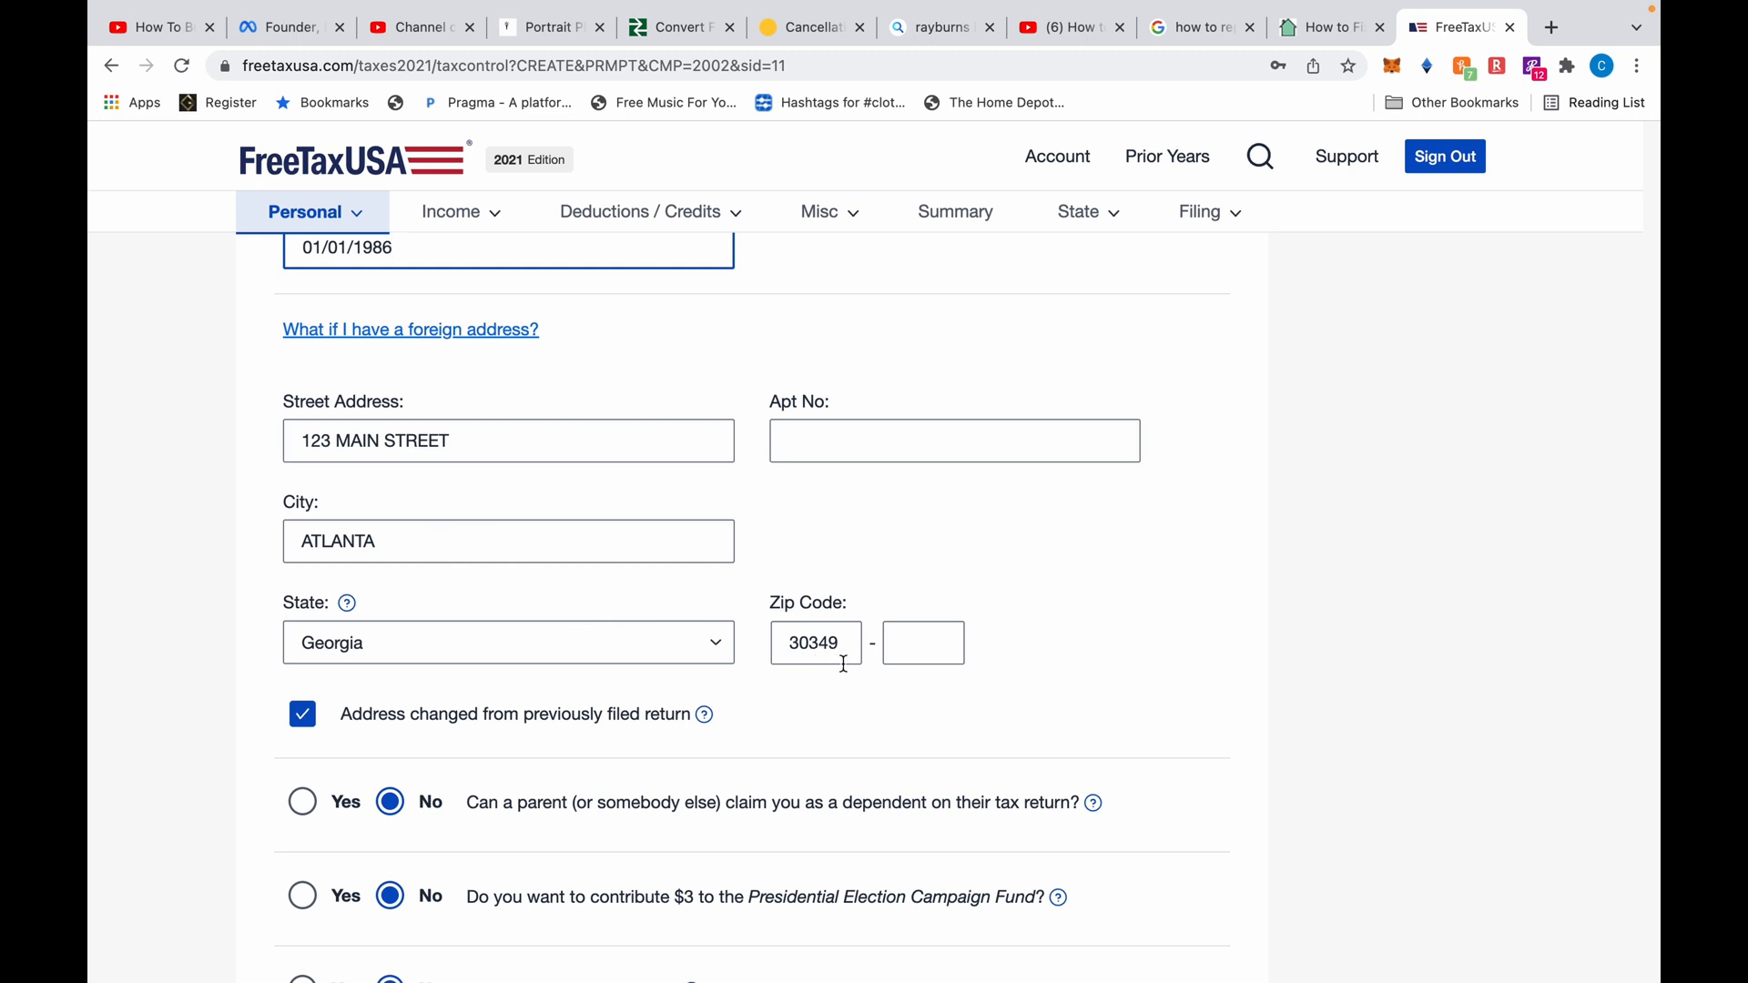
scroll(787, 716, down, 3)
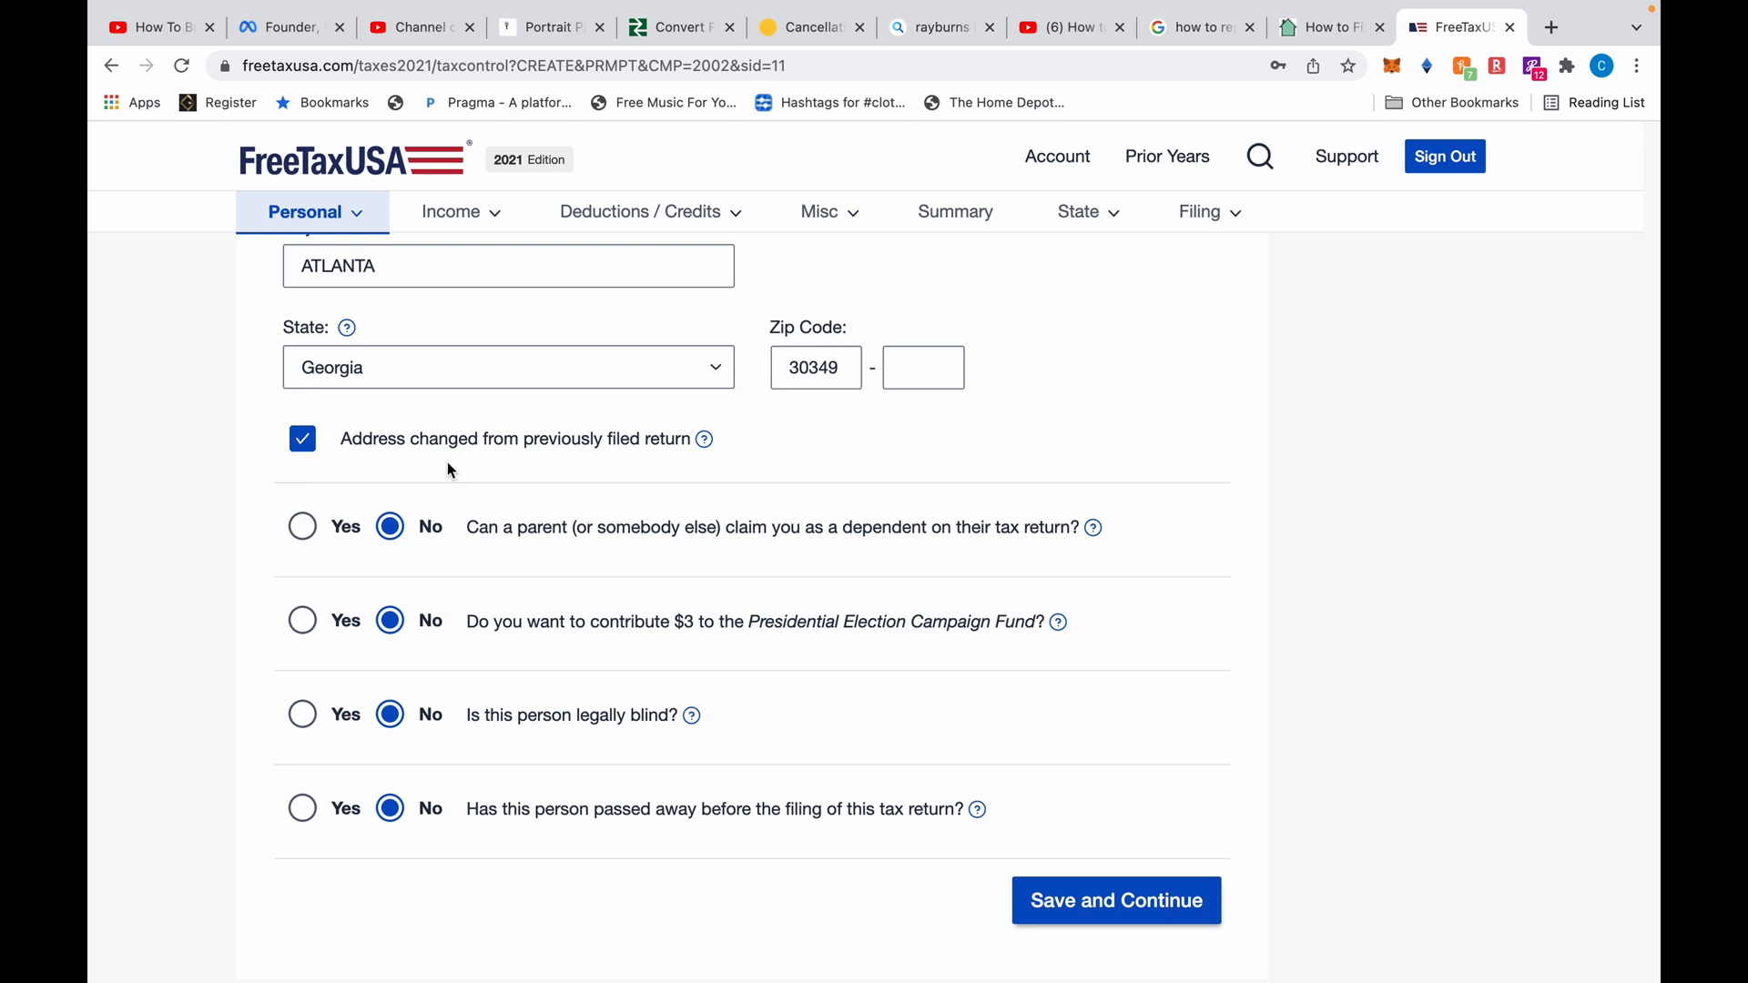
scroll(448, 469, down, 2)
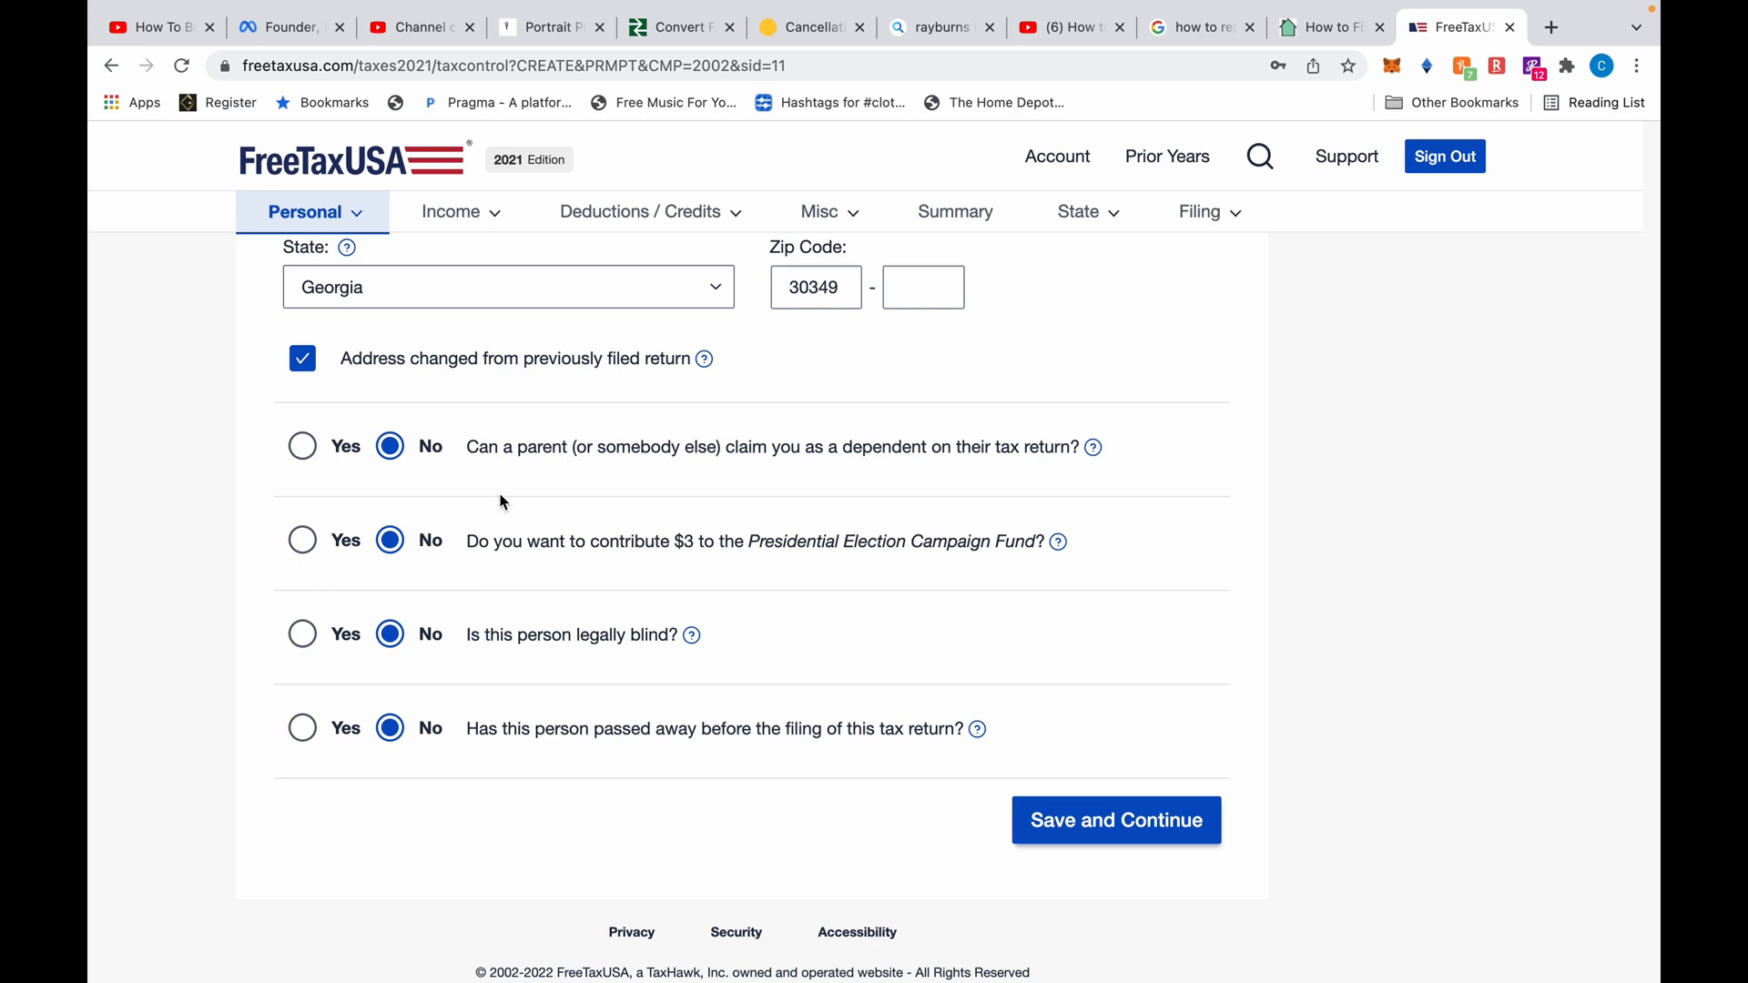
scroll(496, 501, down, 1)
click(1081, 824)
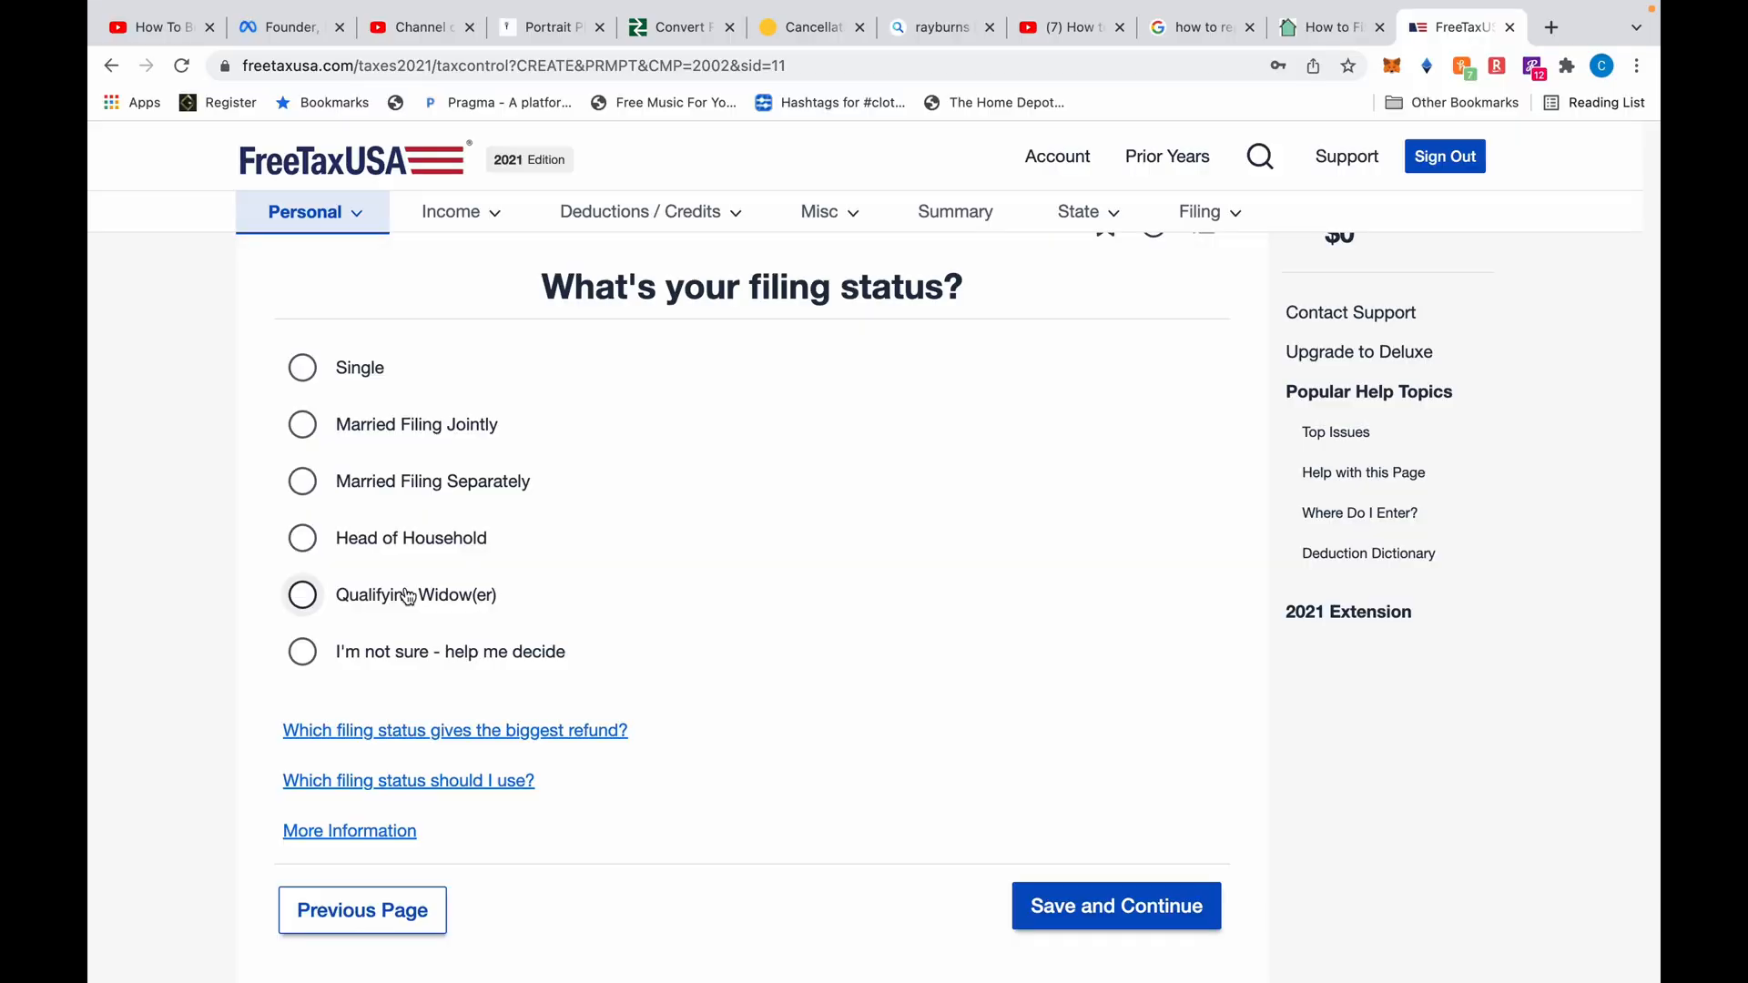
Choose 'I'm not sure - help me decide' as the filing status
click(311, 666)
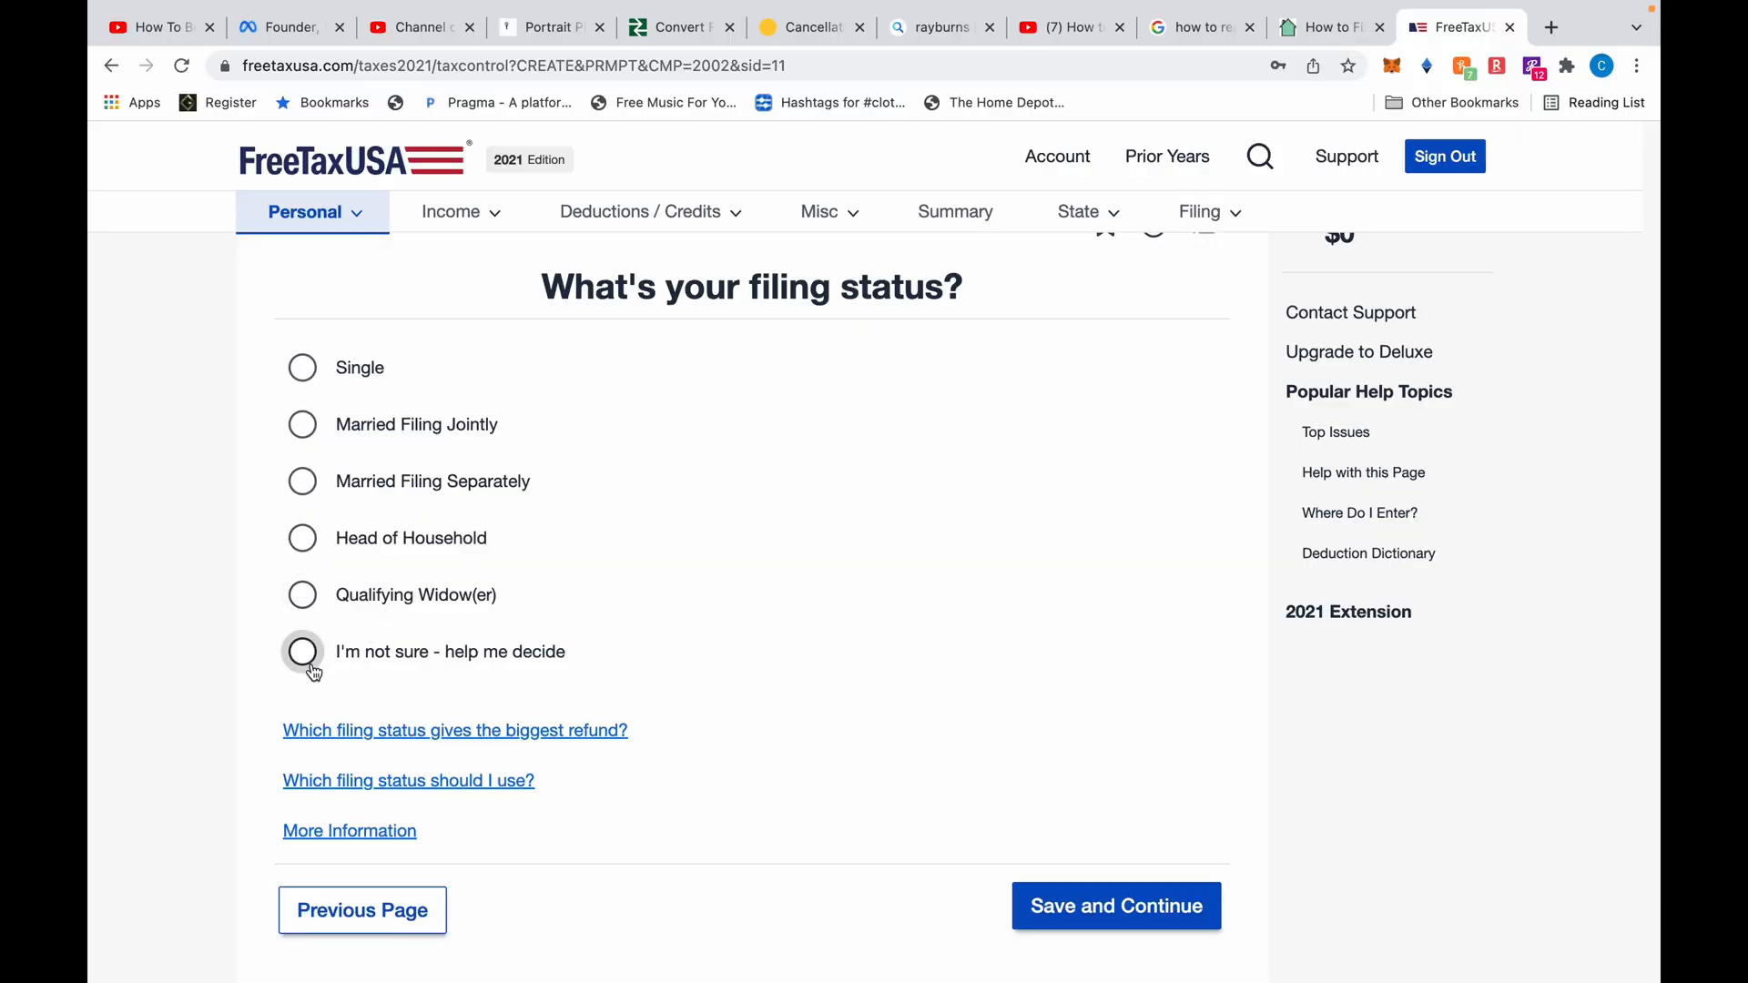
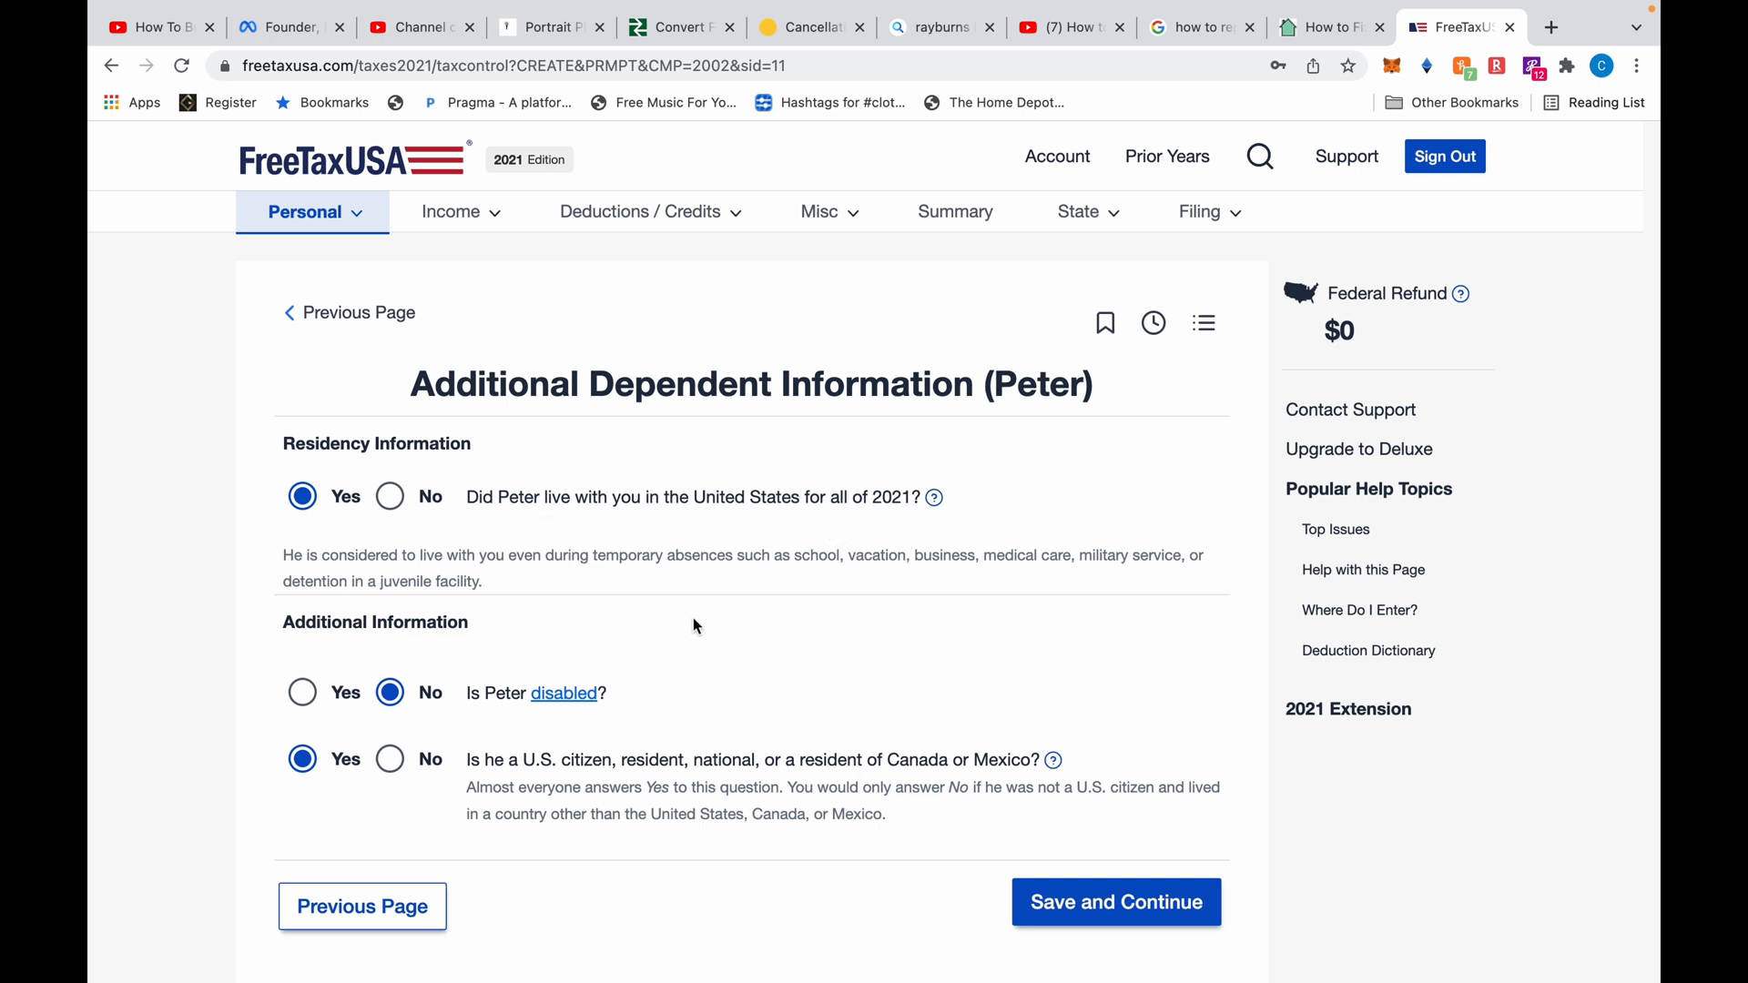
Save Peter's additional dependent information
scroll(694, 626, down, 2)
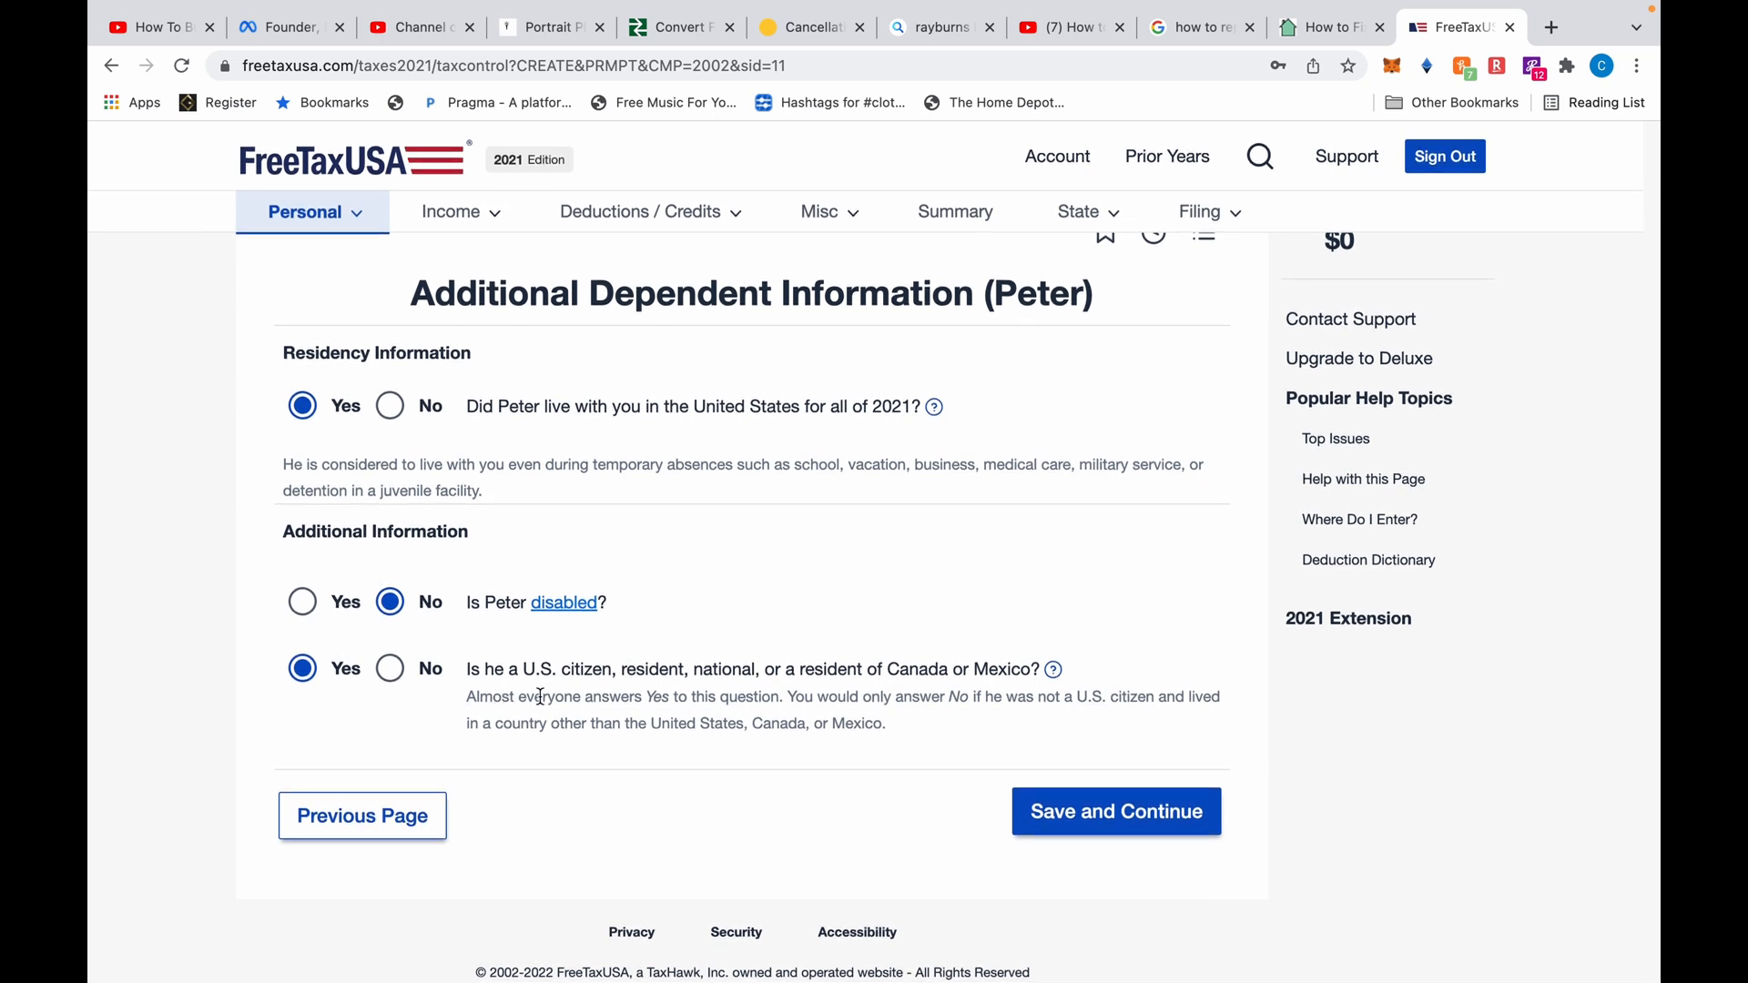
click(1101, 819)
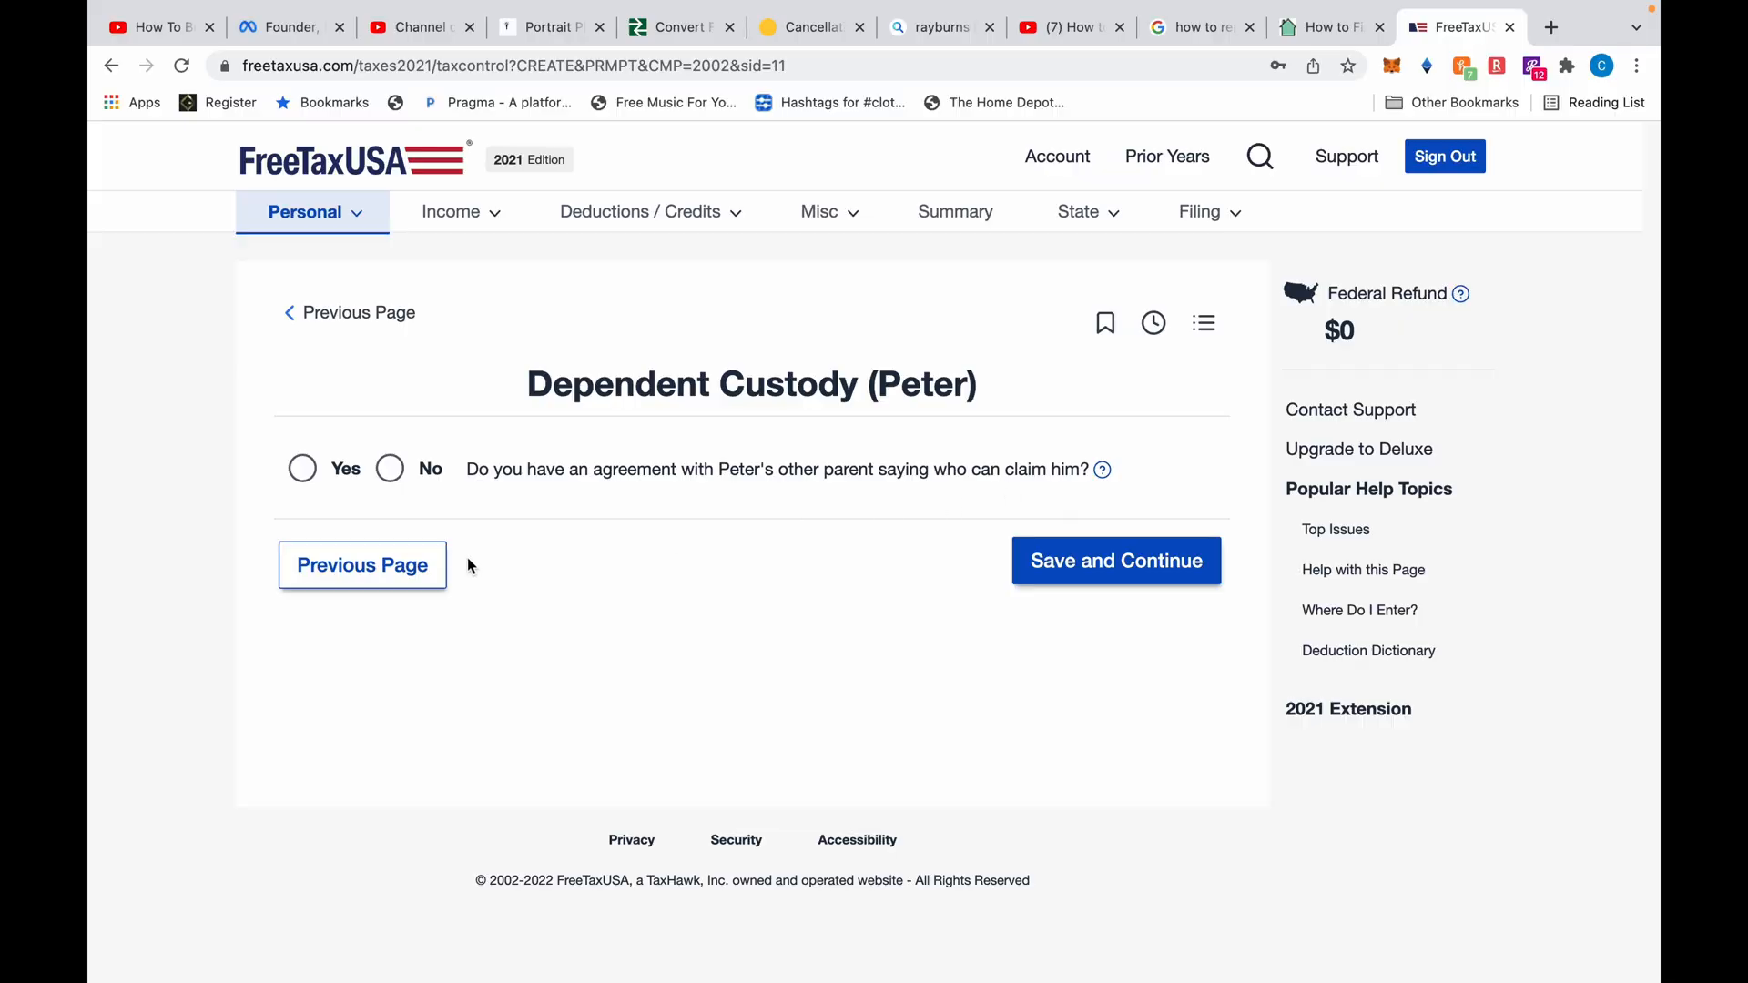
Answer No to a custody agreement and that Peter lived with you most nights
click(390, 469)
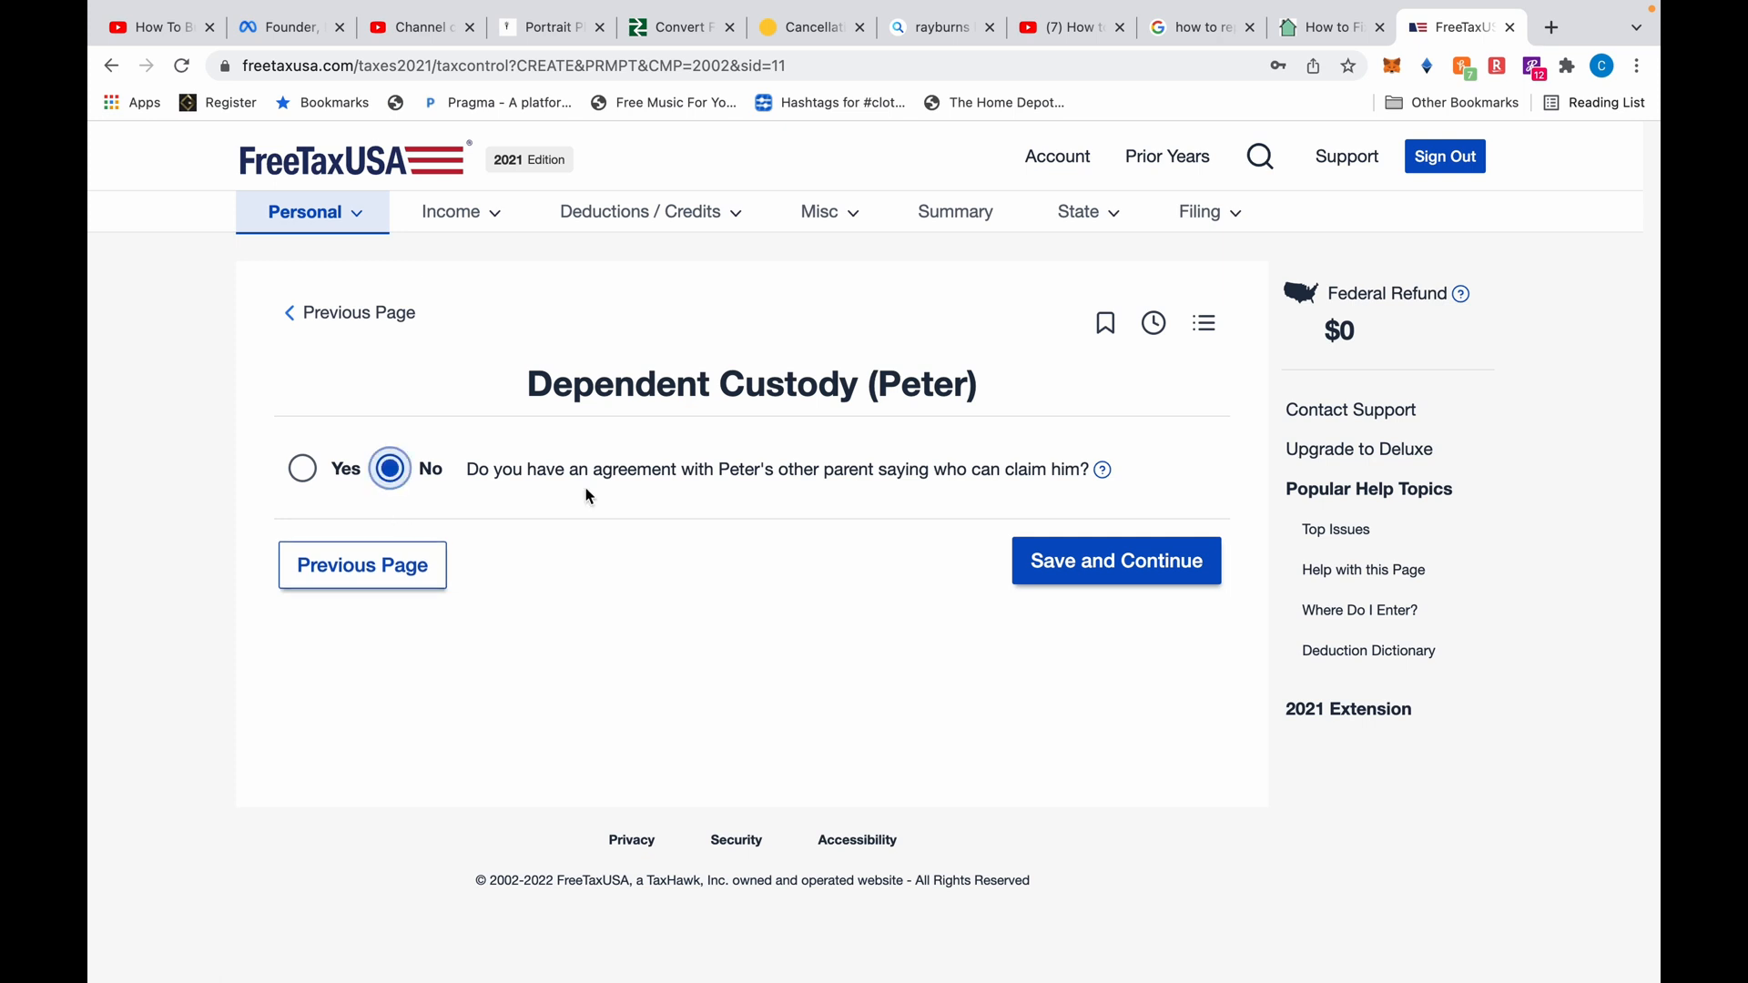
click(1086, 548)
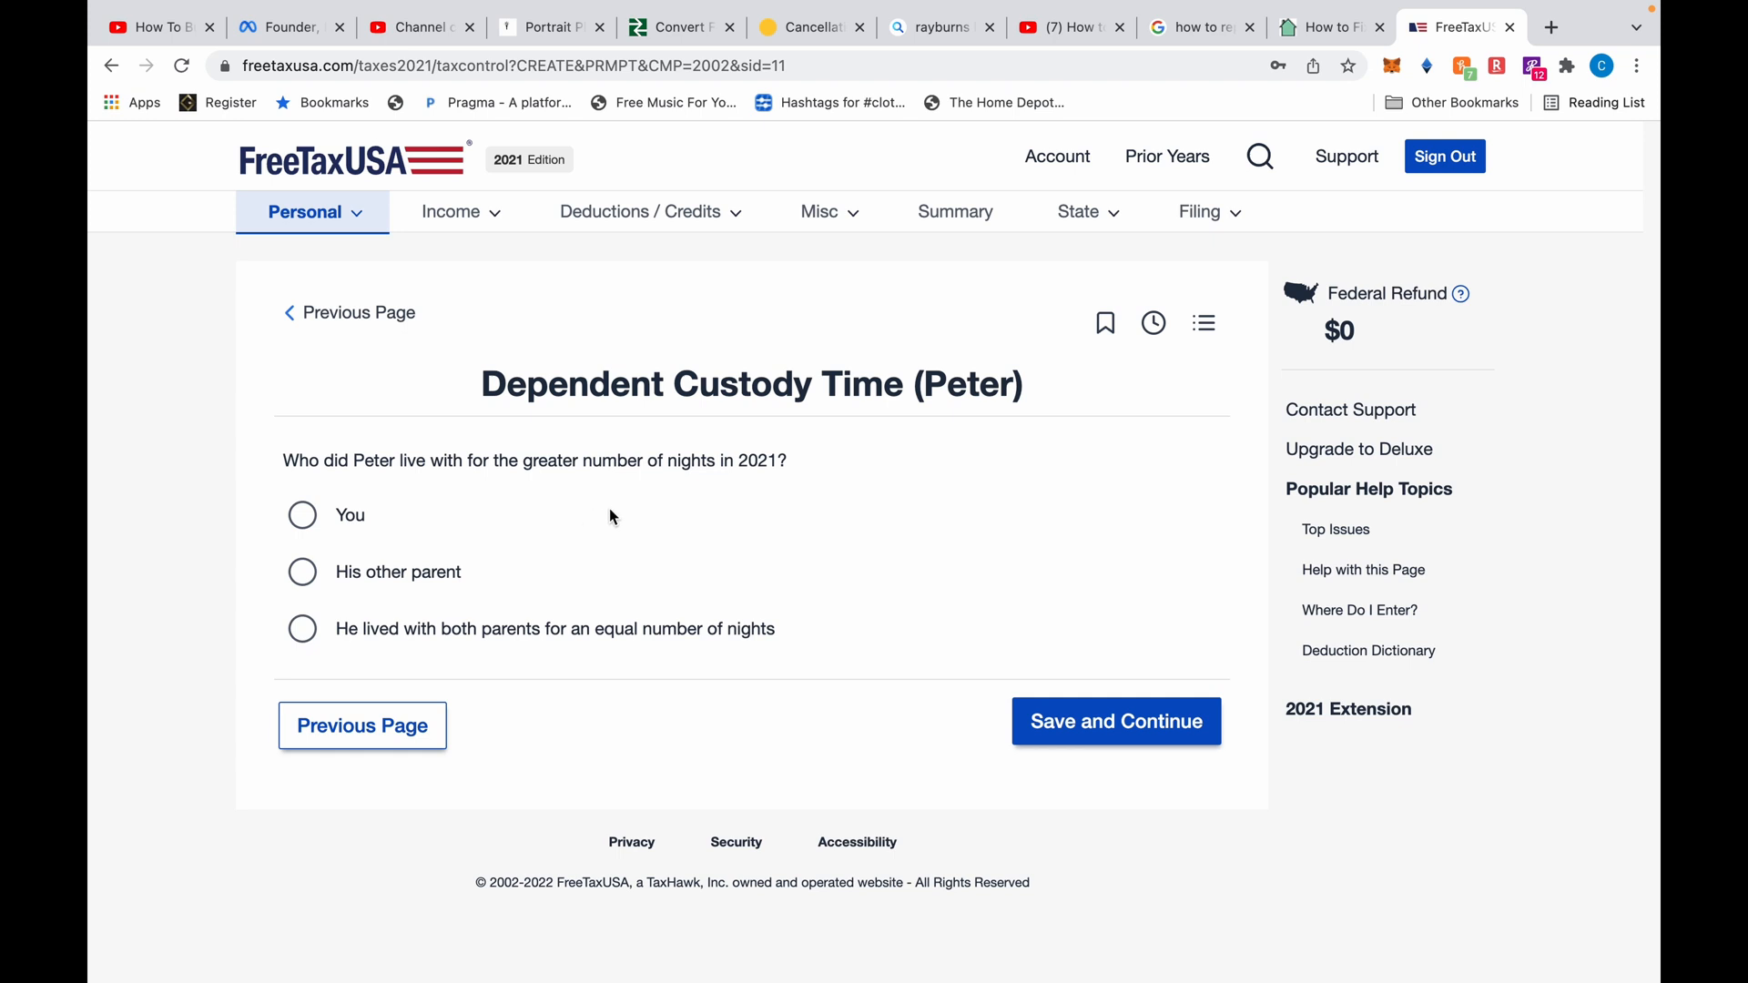
click(305, 523)
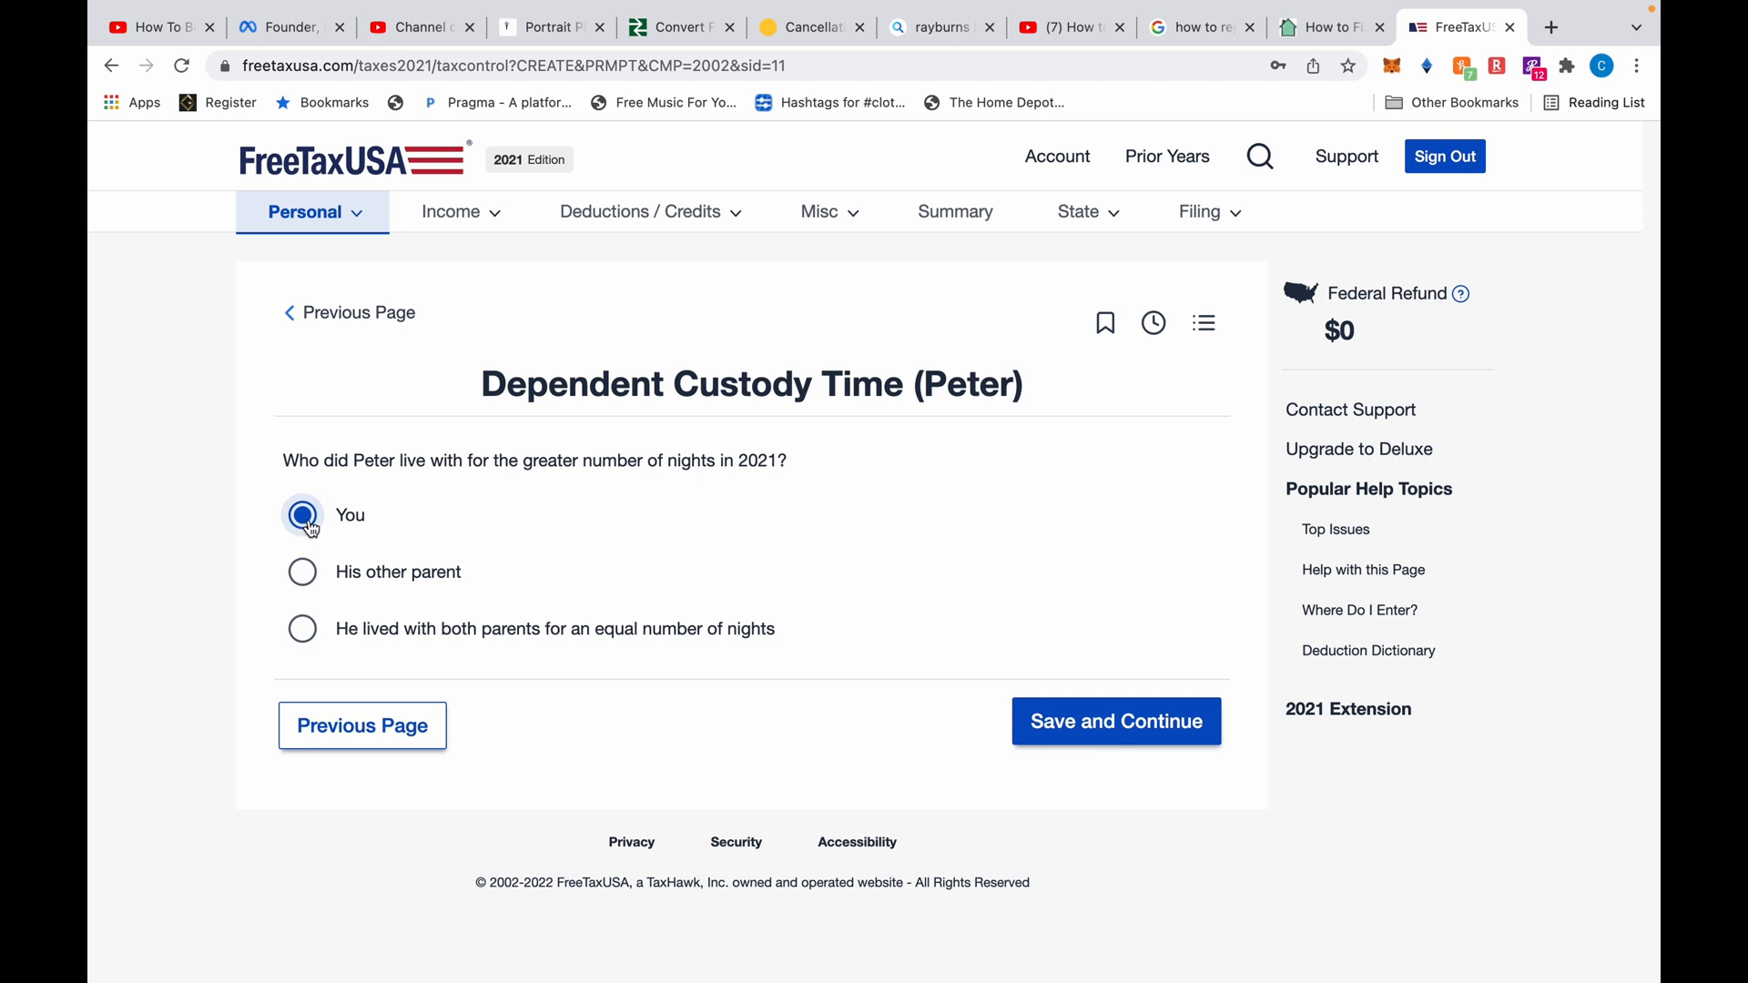
click(1113, 721)
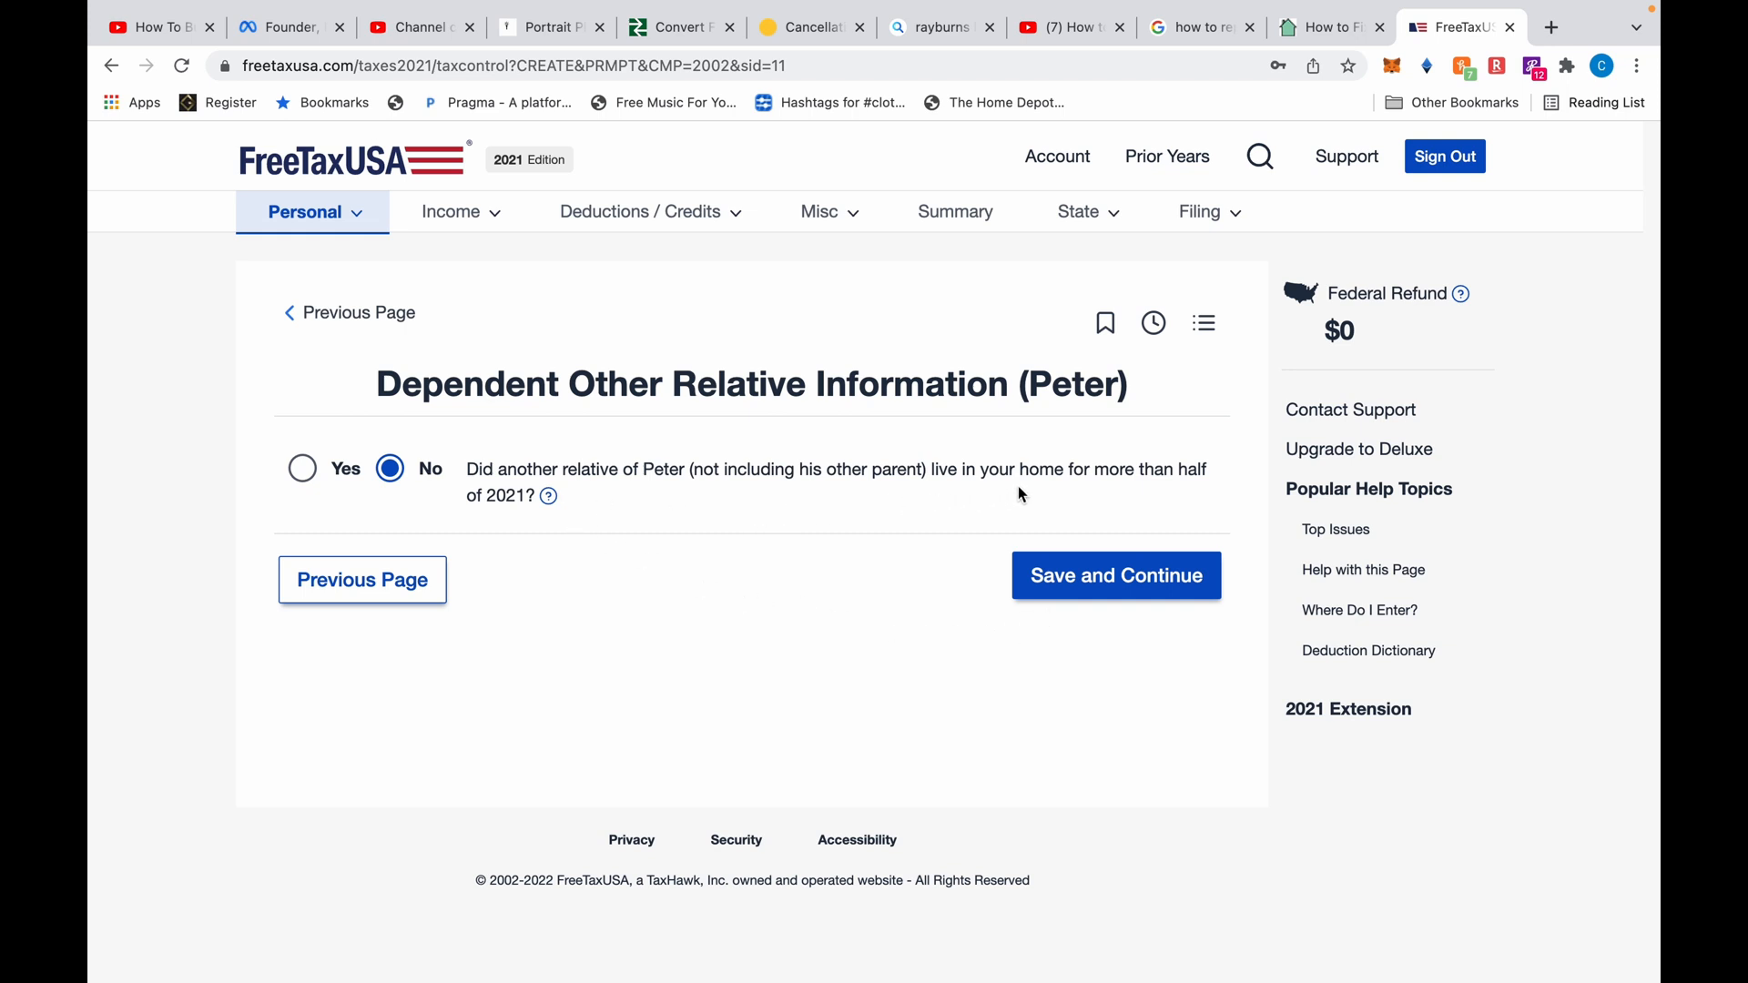
Confirm no other relative lived with Peter and that there are no more dependents
click(1081, 581)
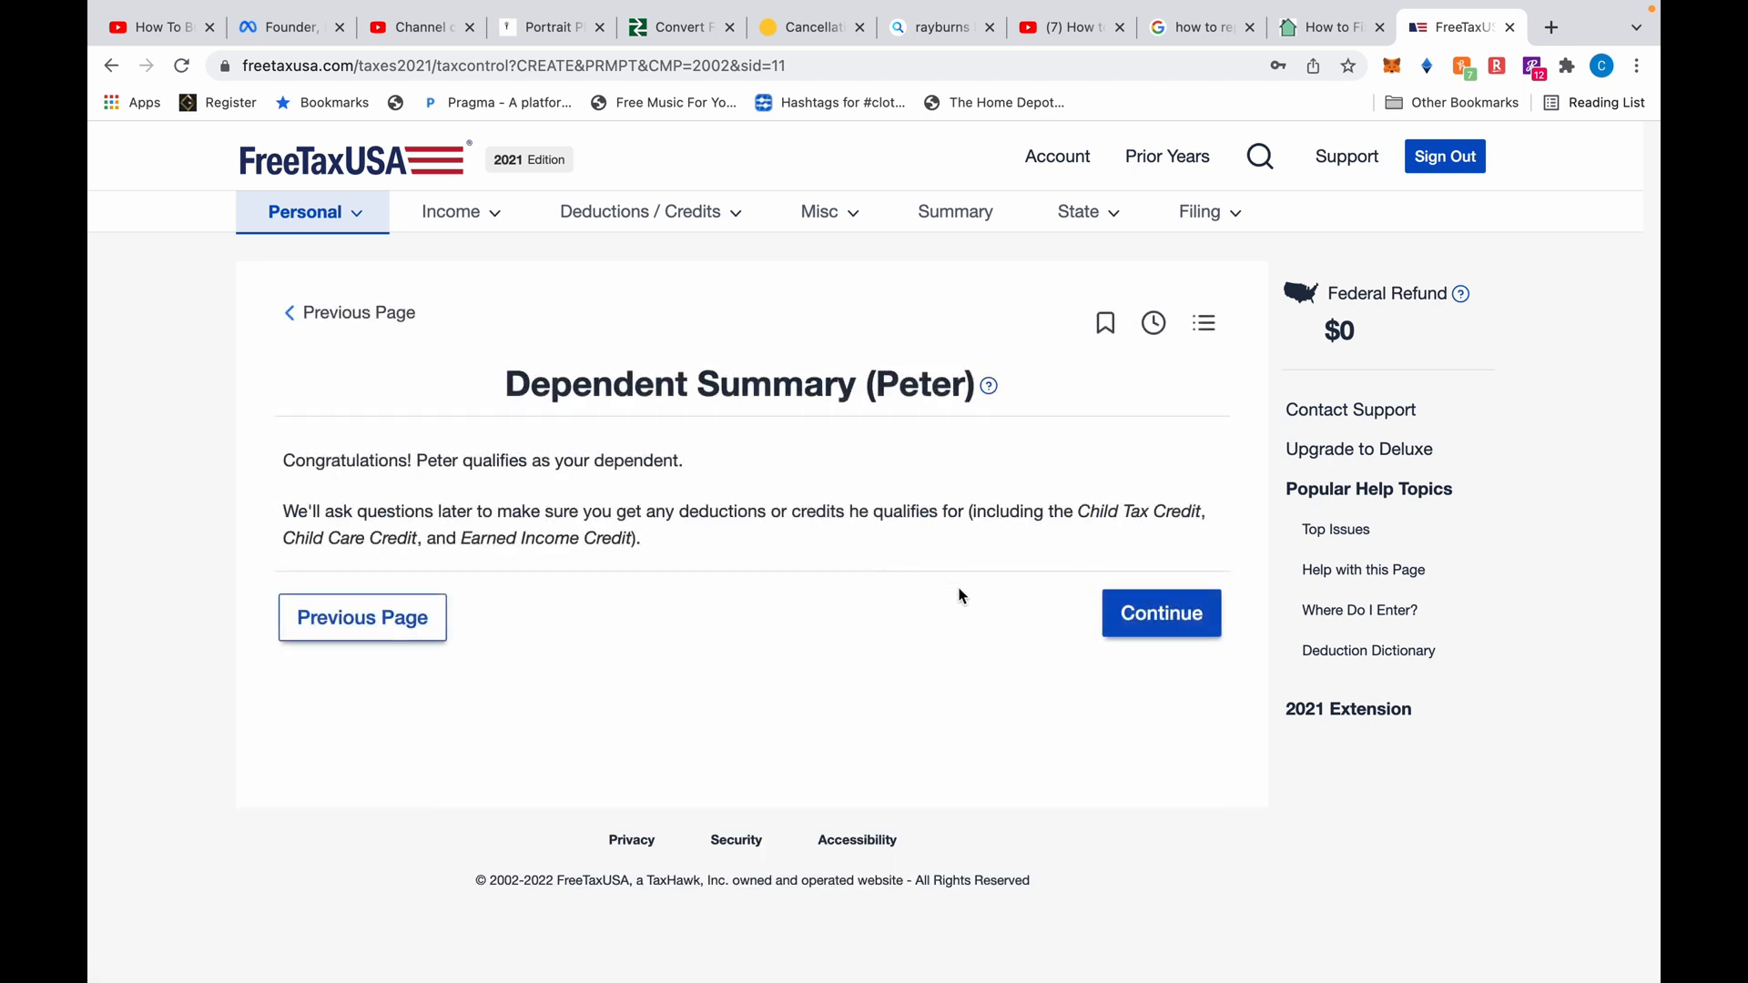
click(1145, 614)
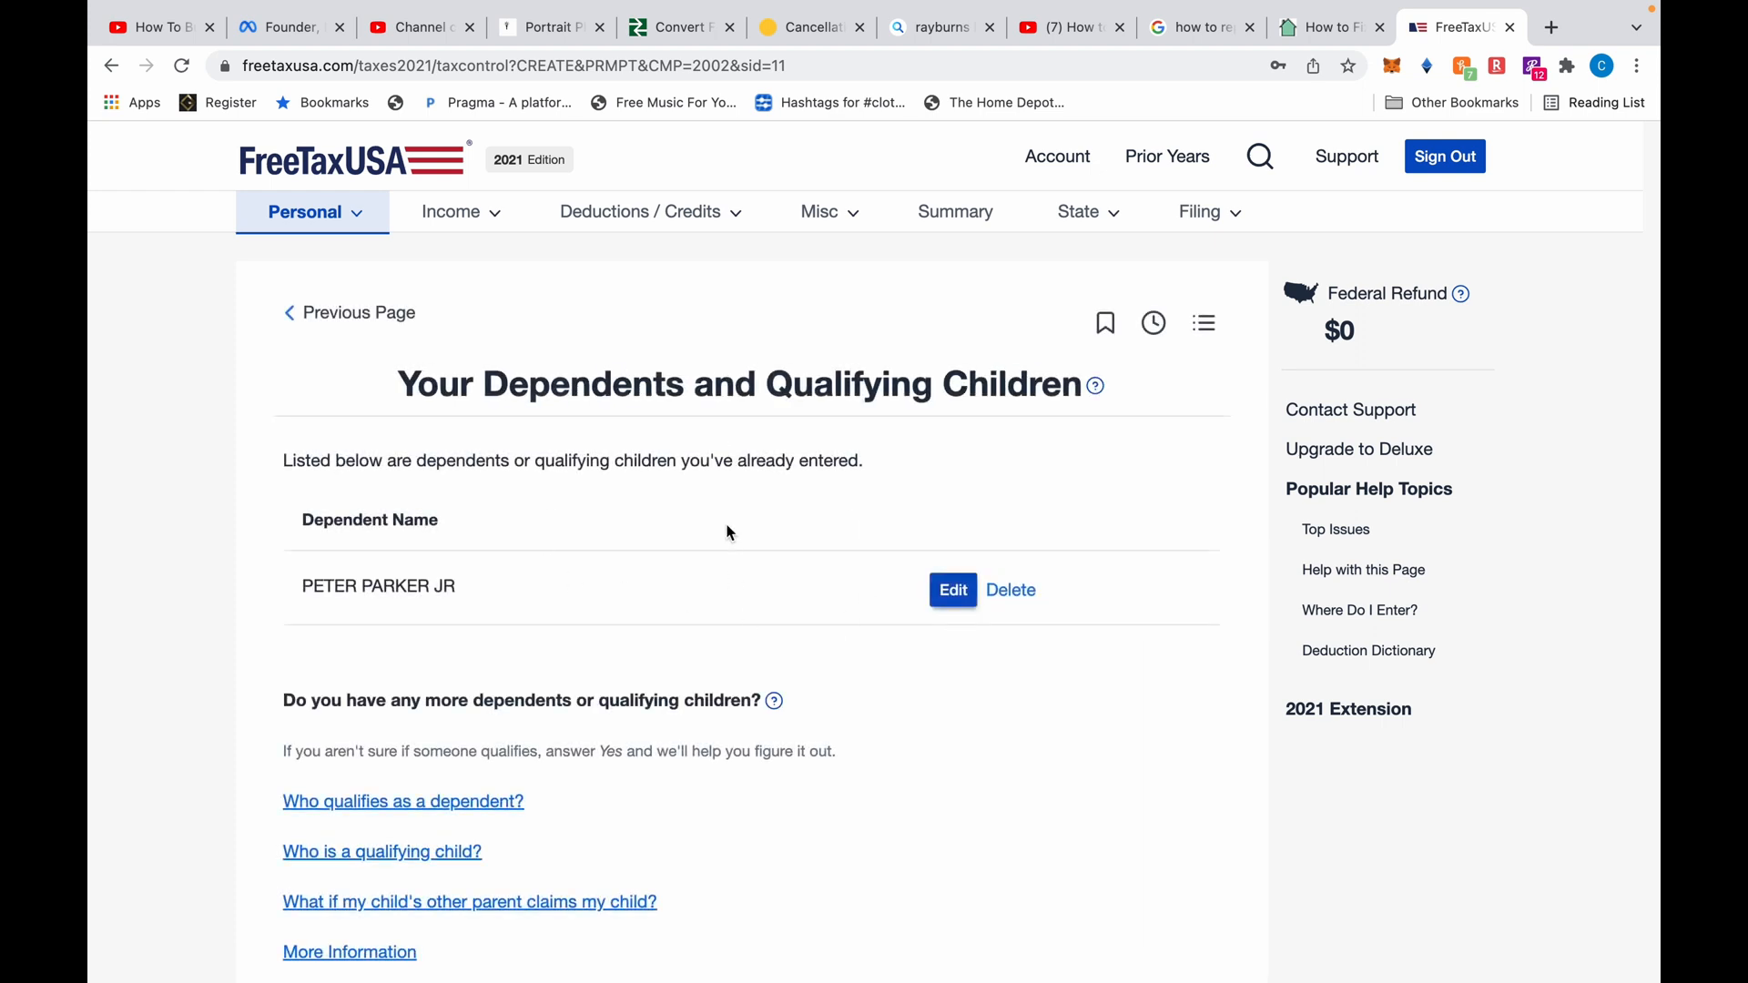
scroll(728, 532, down, 3)
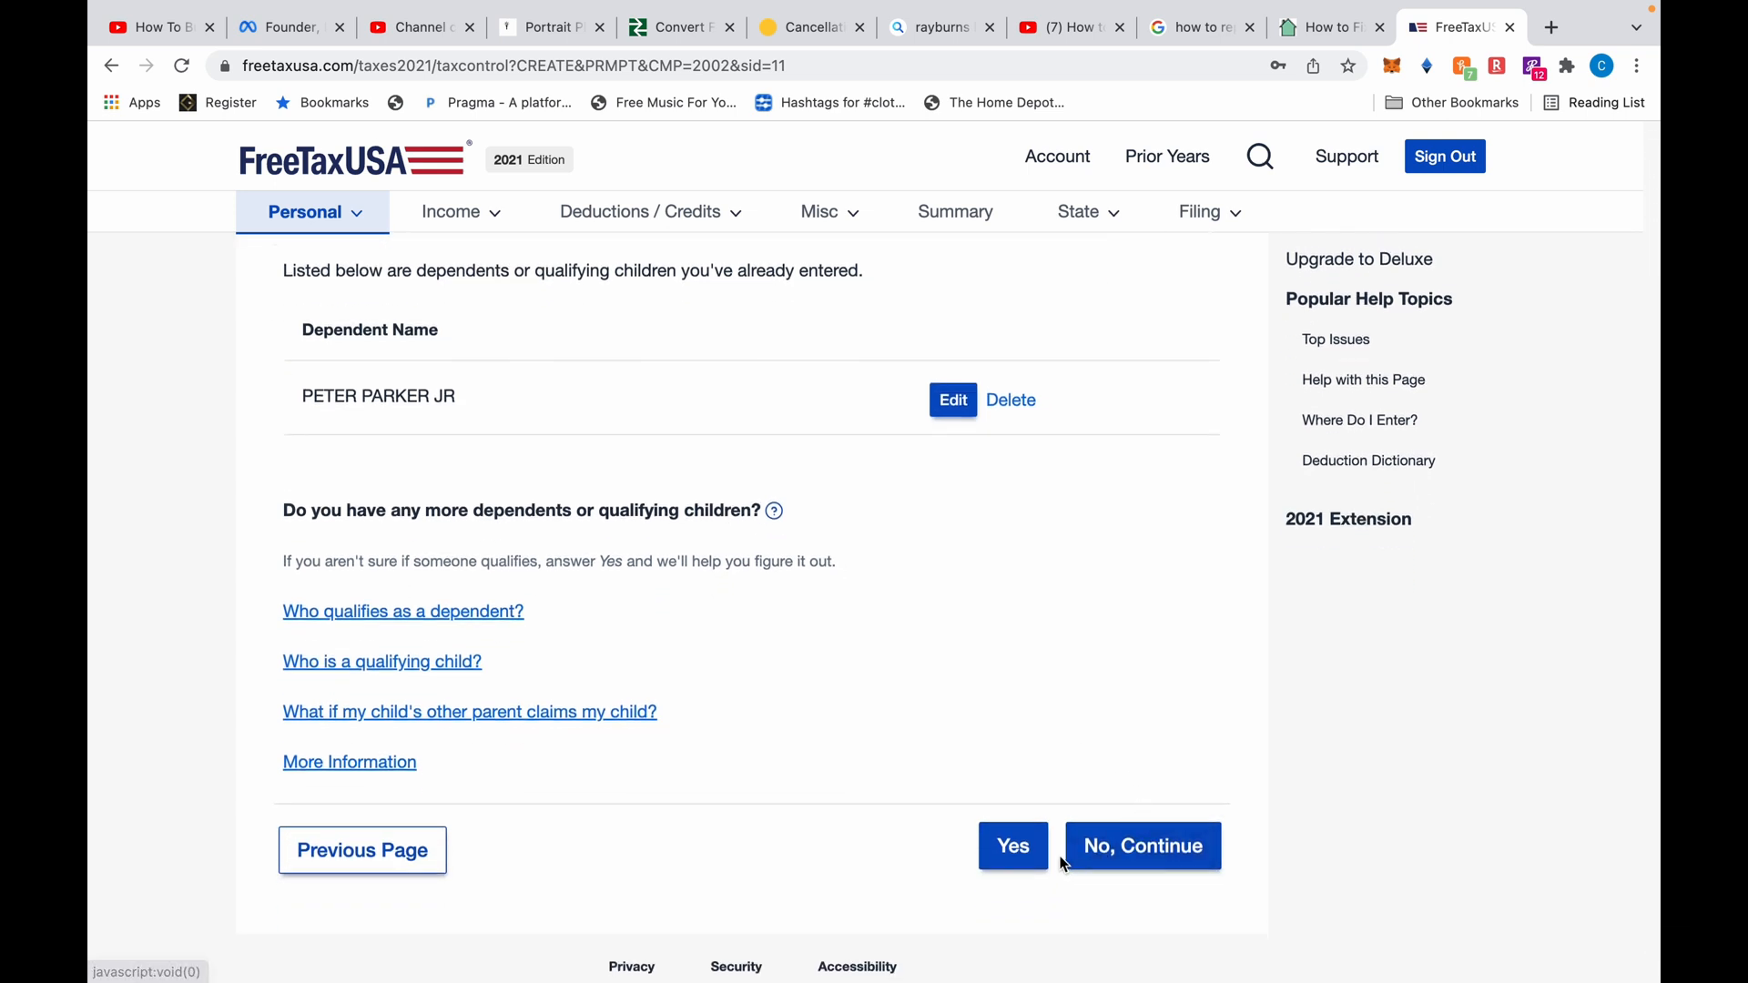
click(1120, 851)
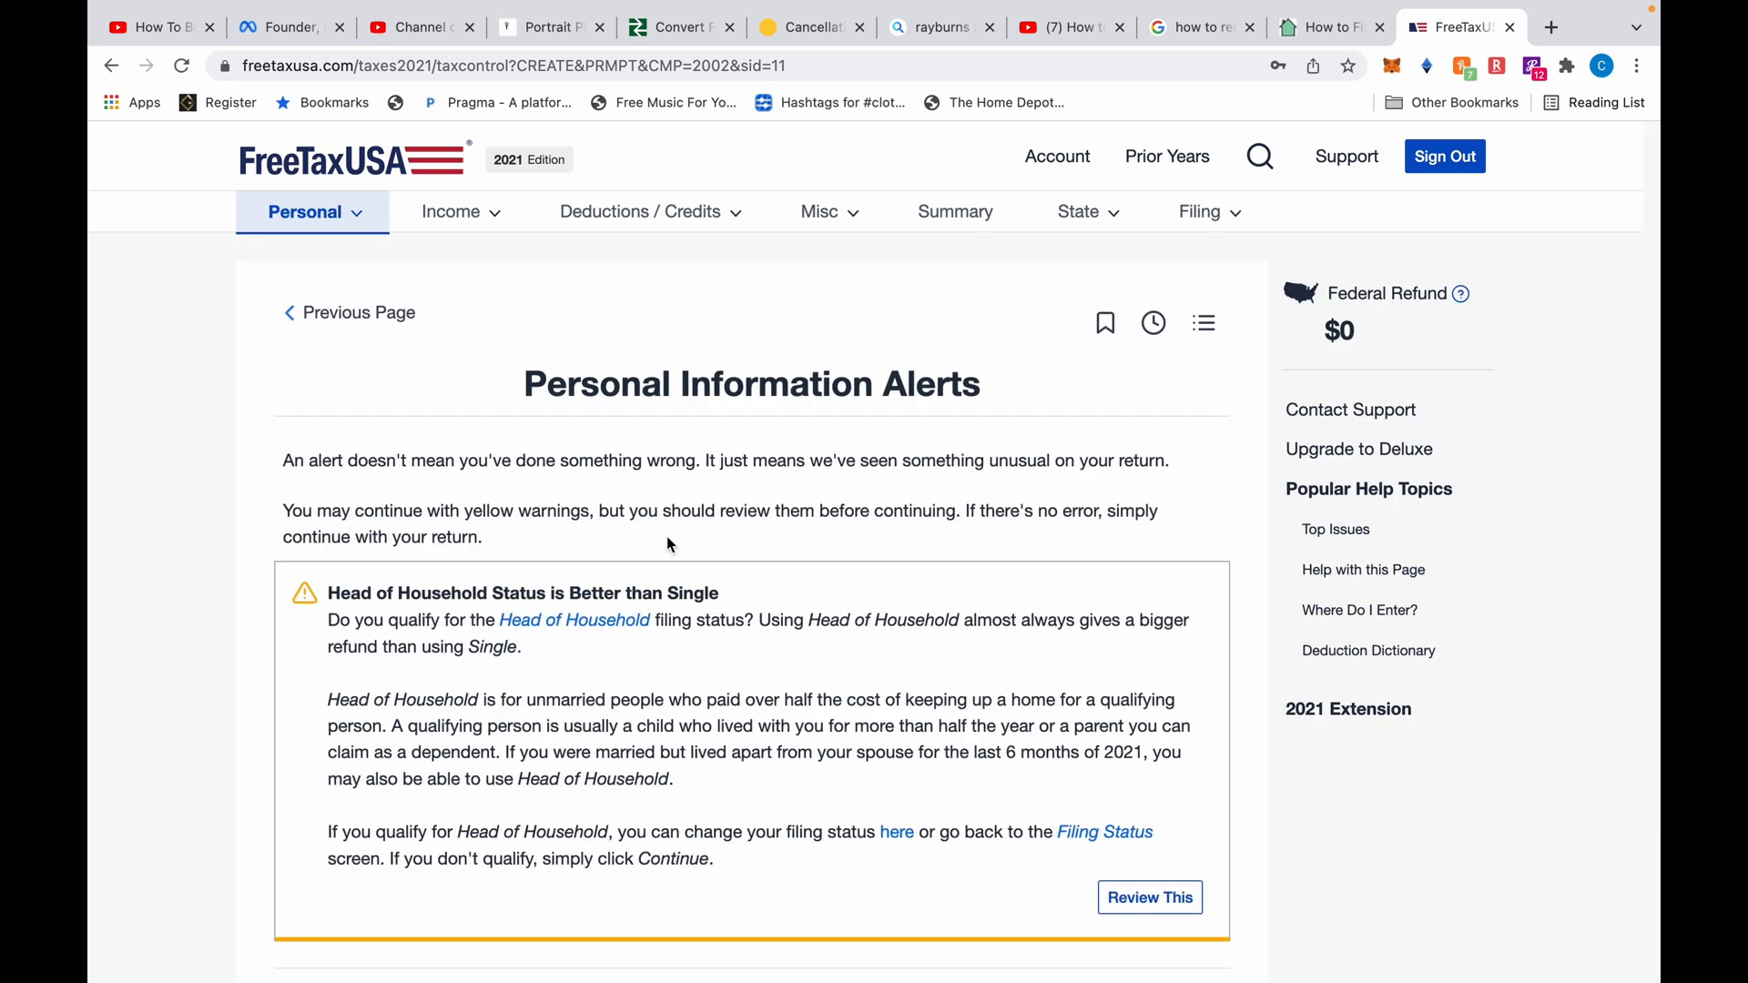
Change the filing status to Head of Household from the alert and save it
scroll(667, 538, down, 3)
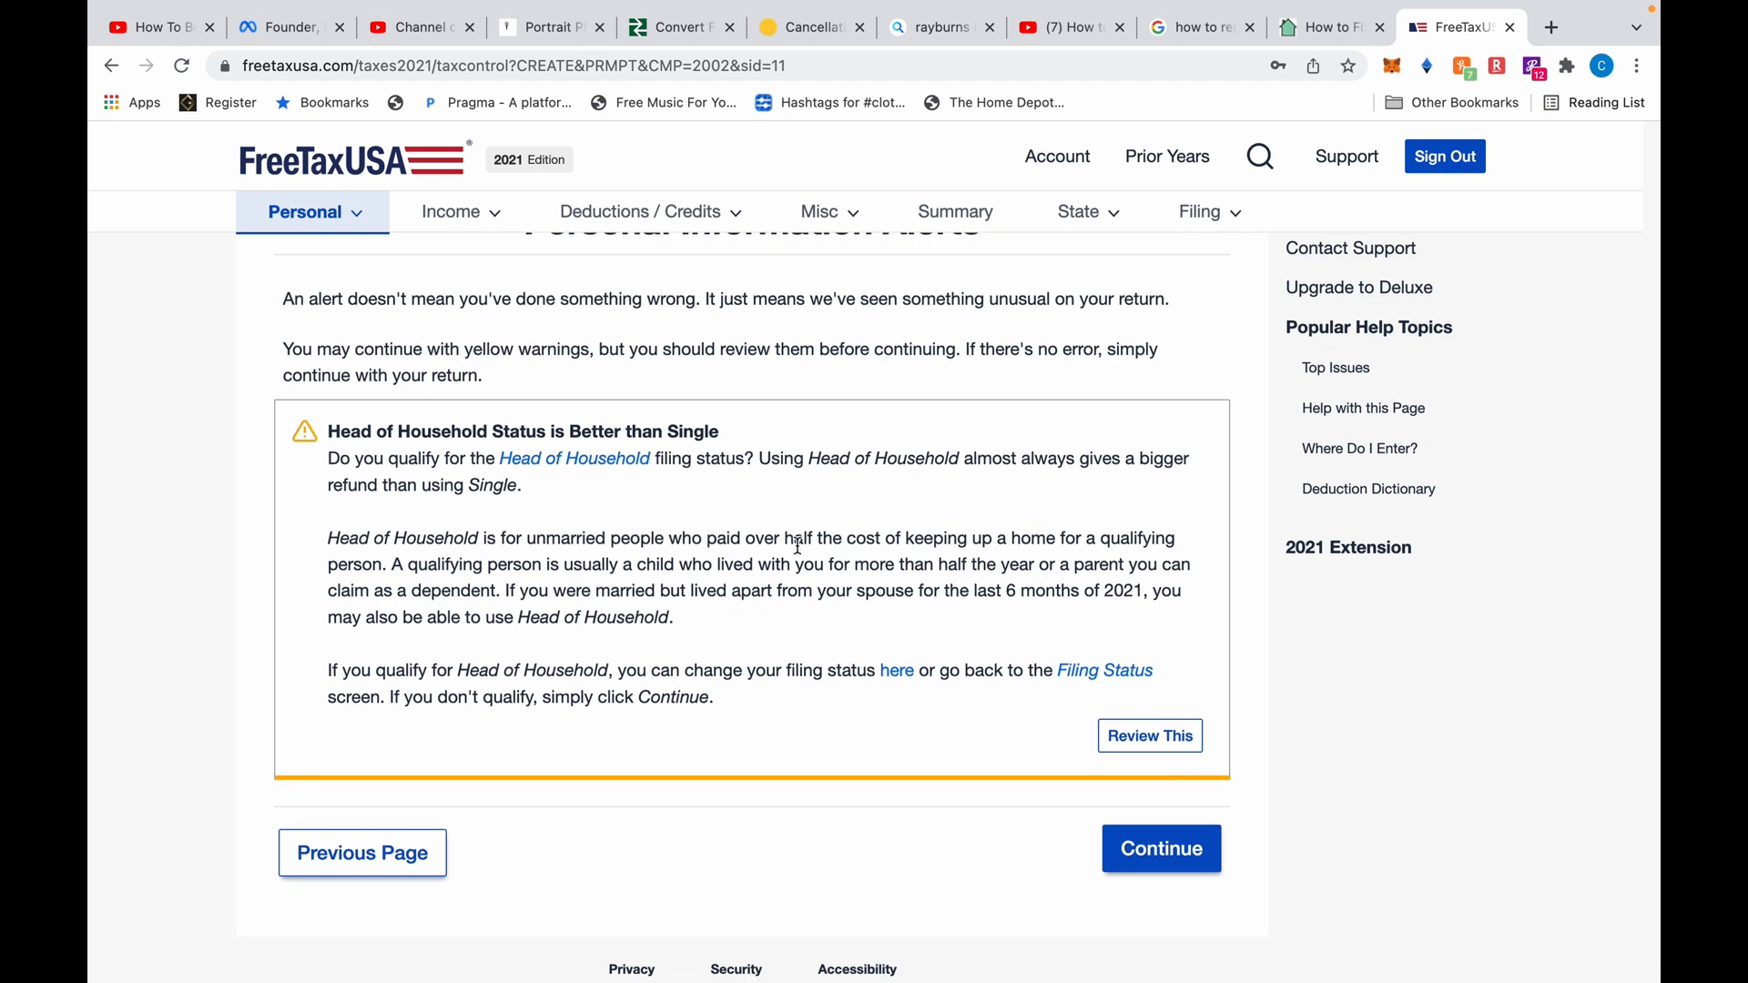
click(897, 673)
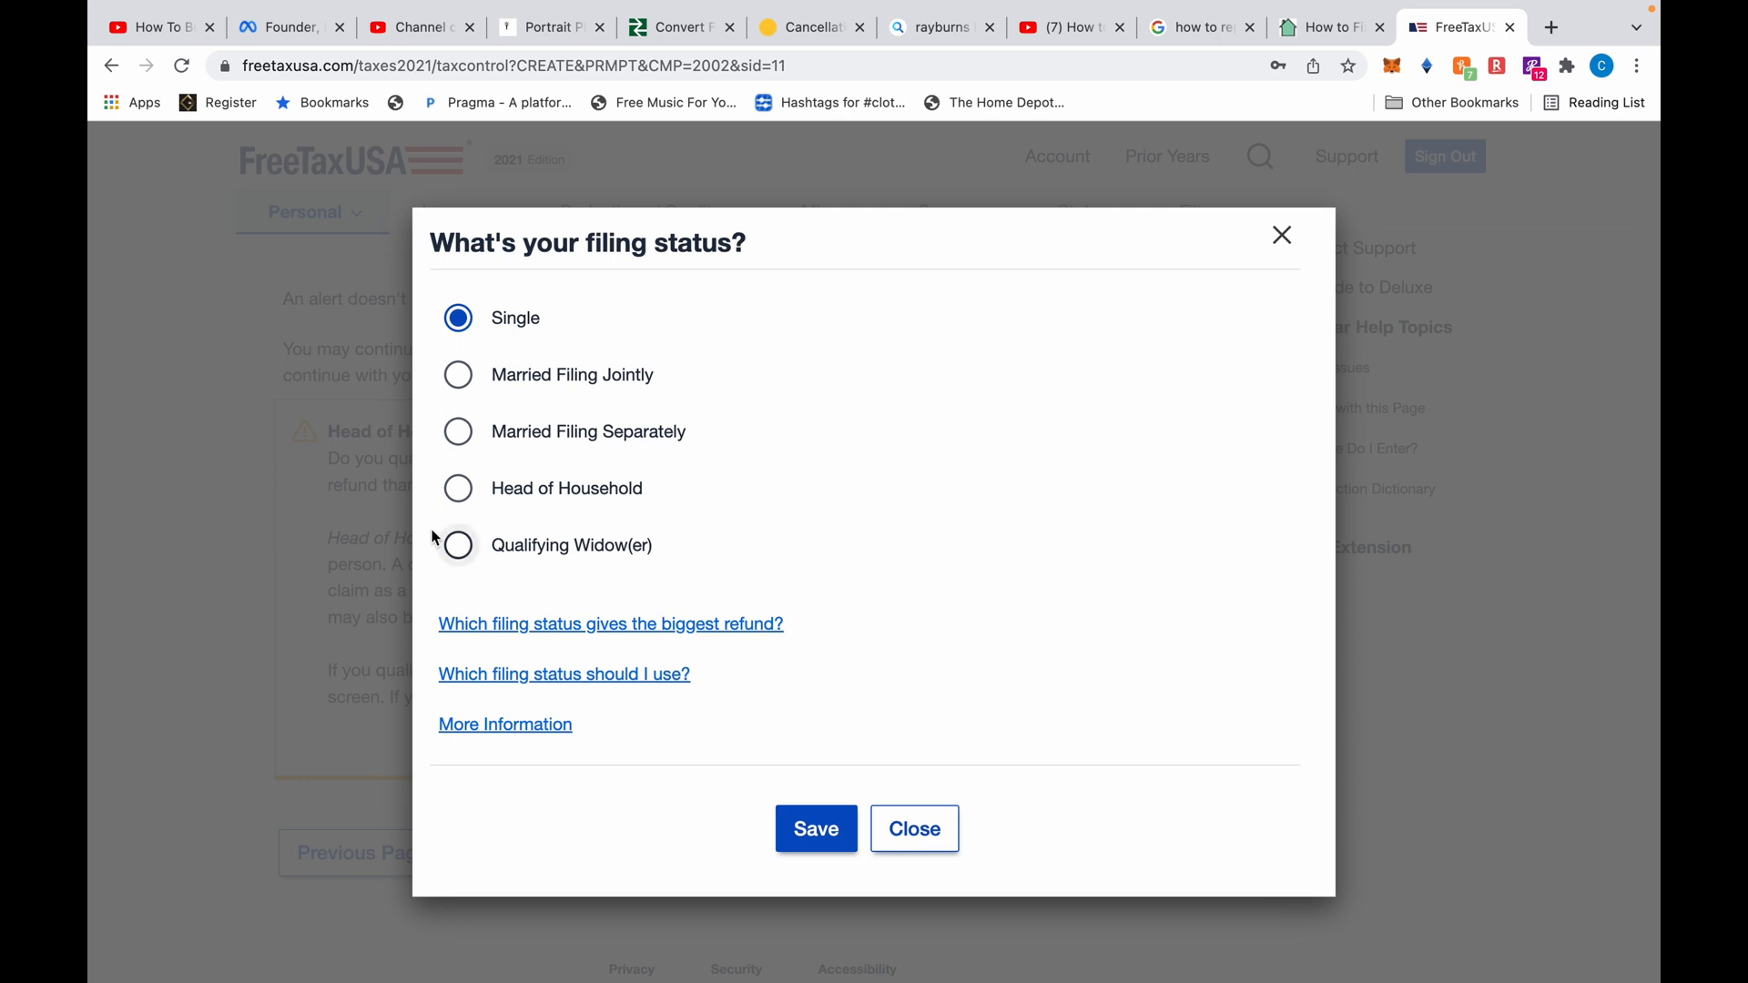
click(458, 489)
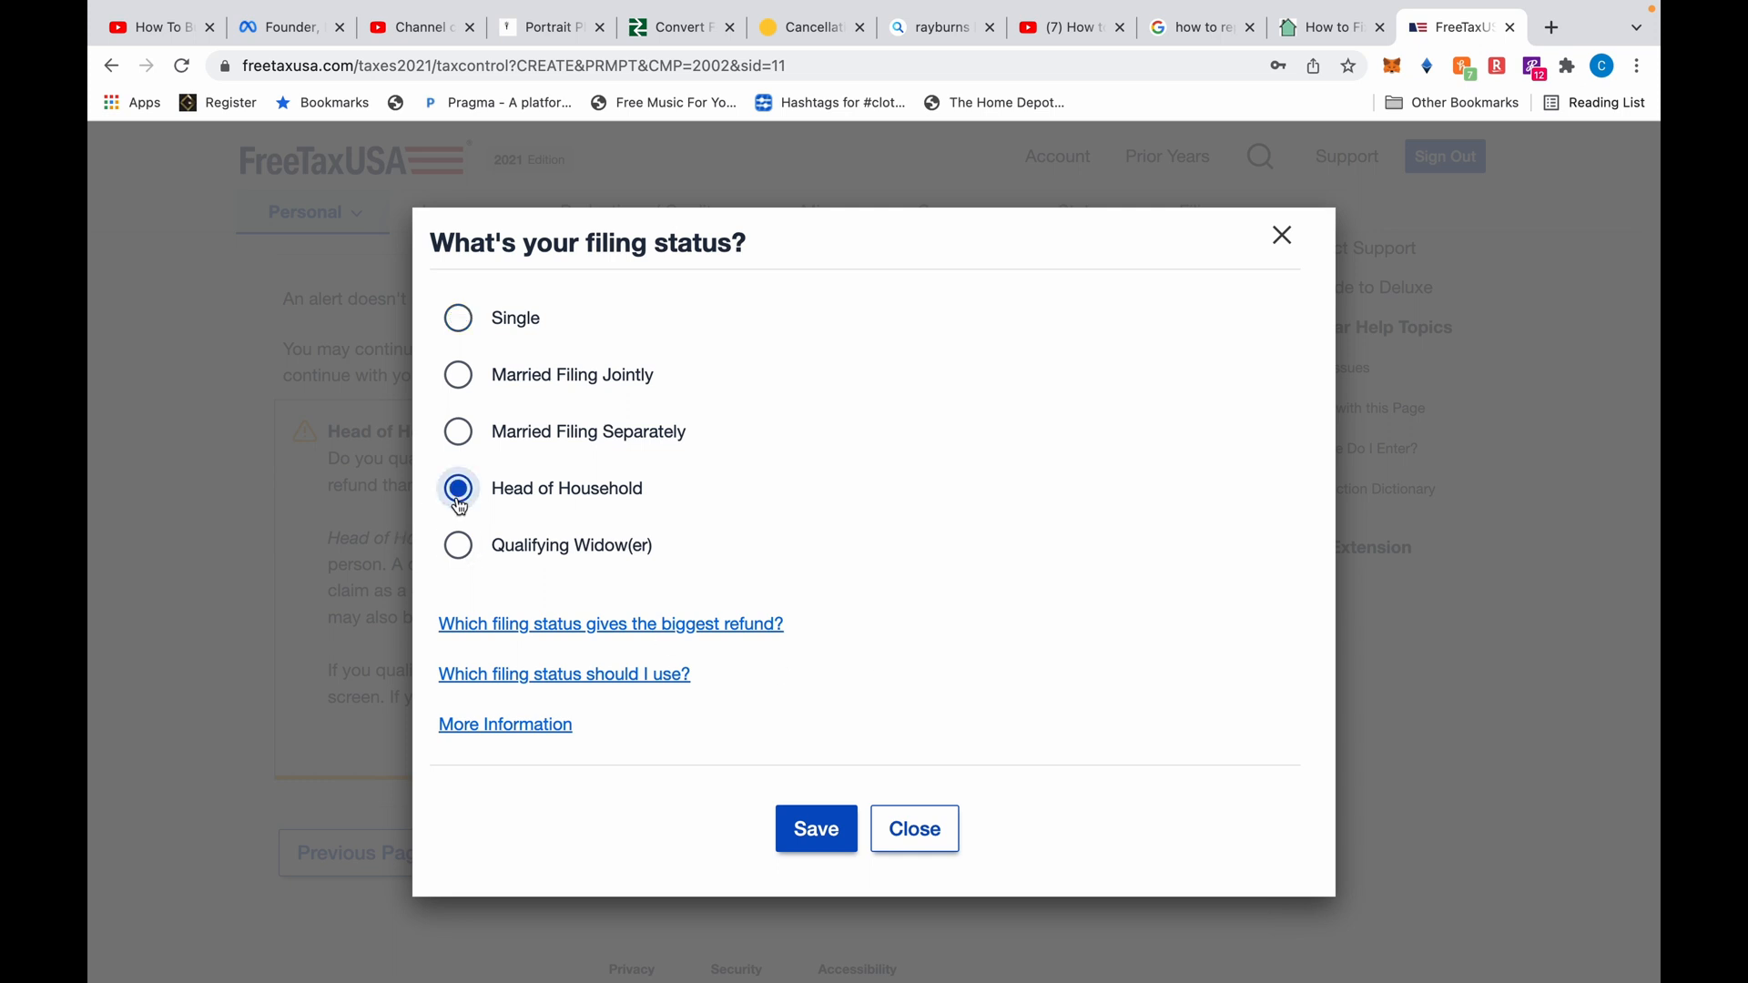
click(829, 842)
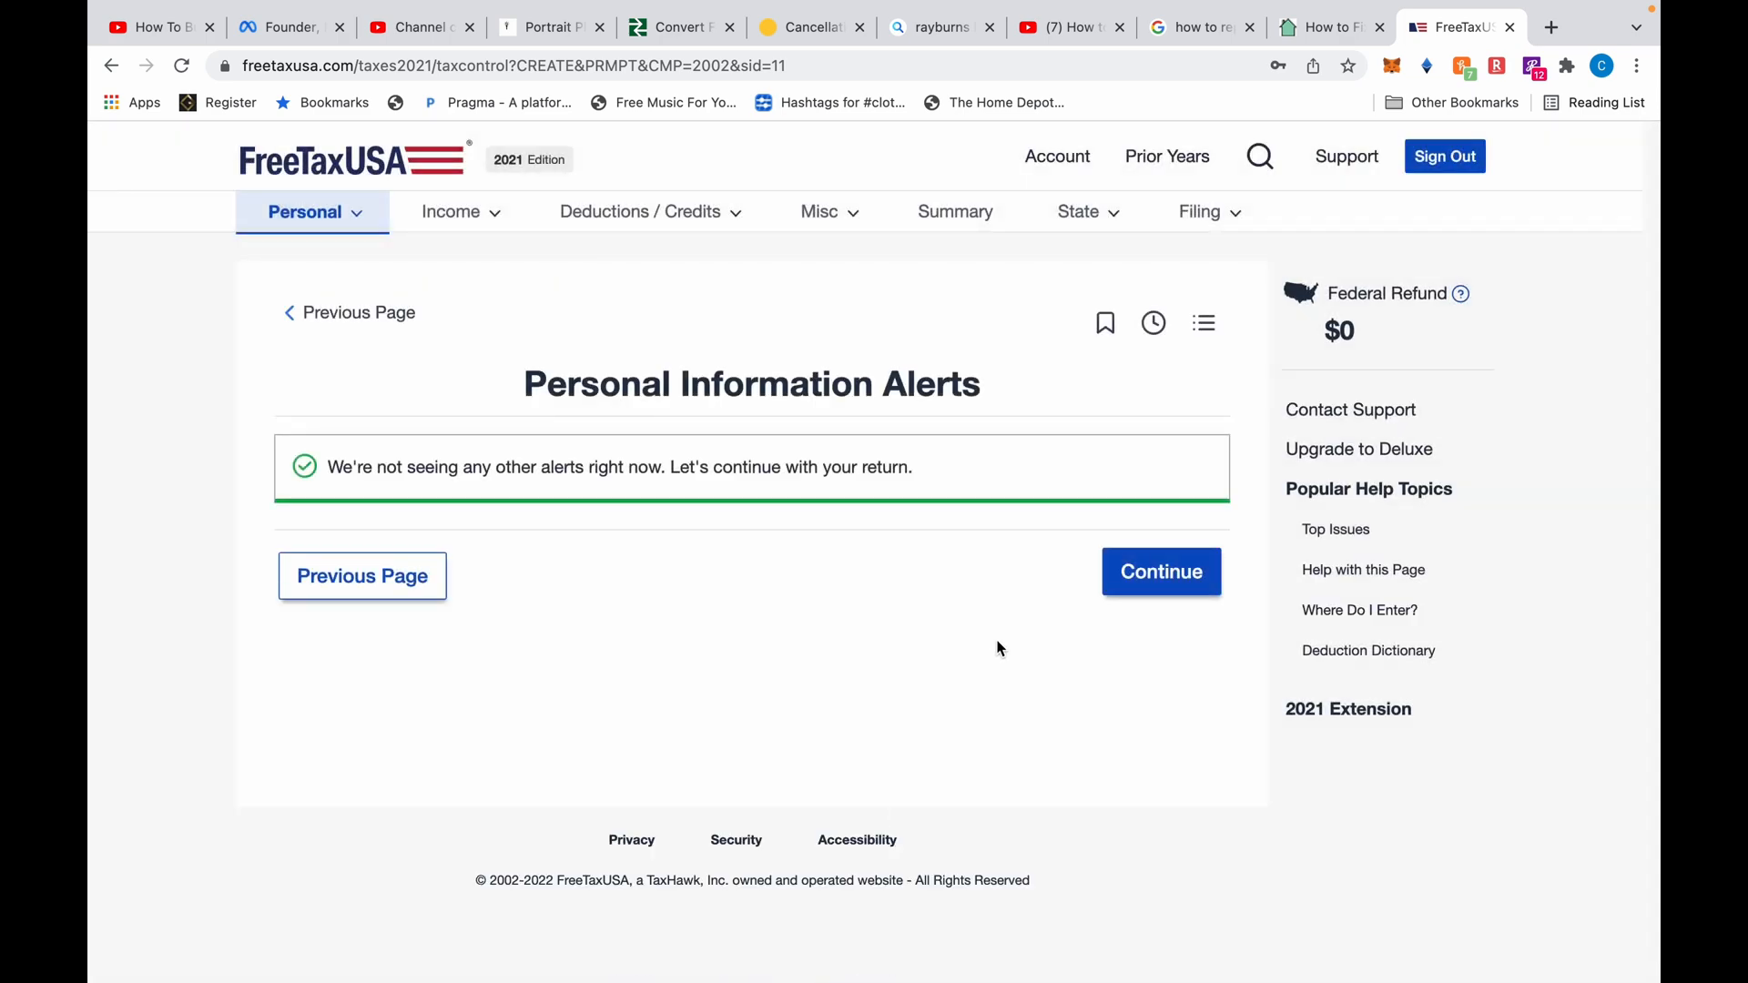
click(1124, 584)
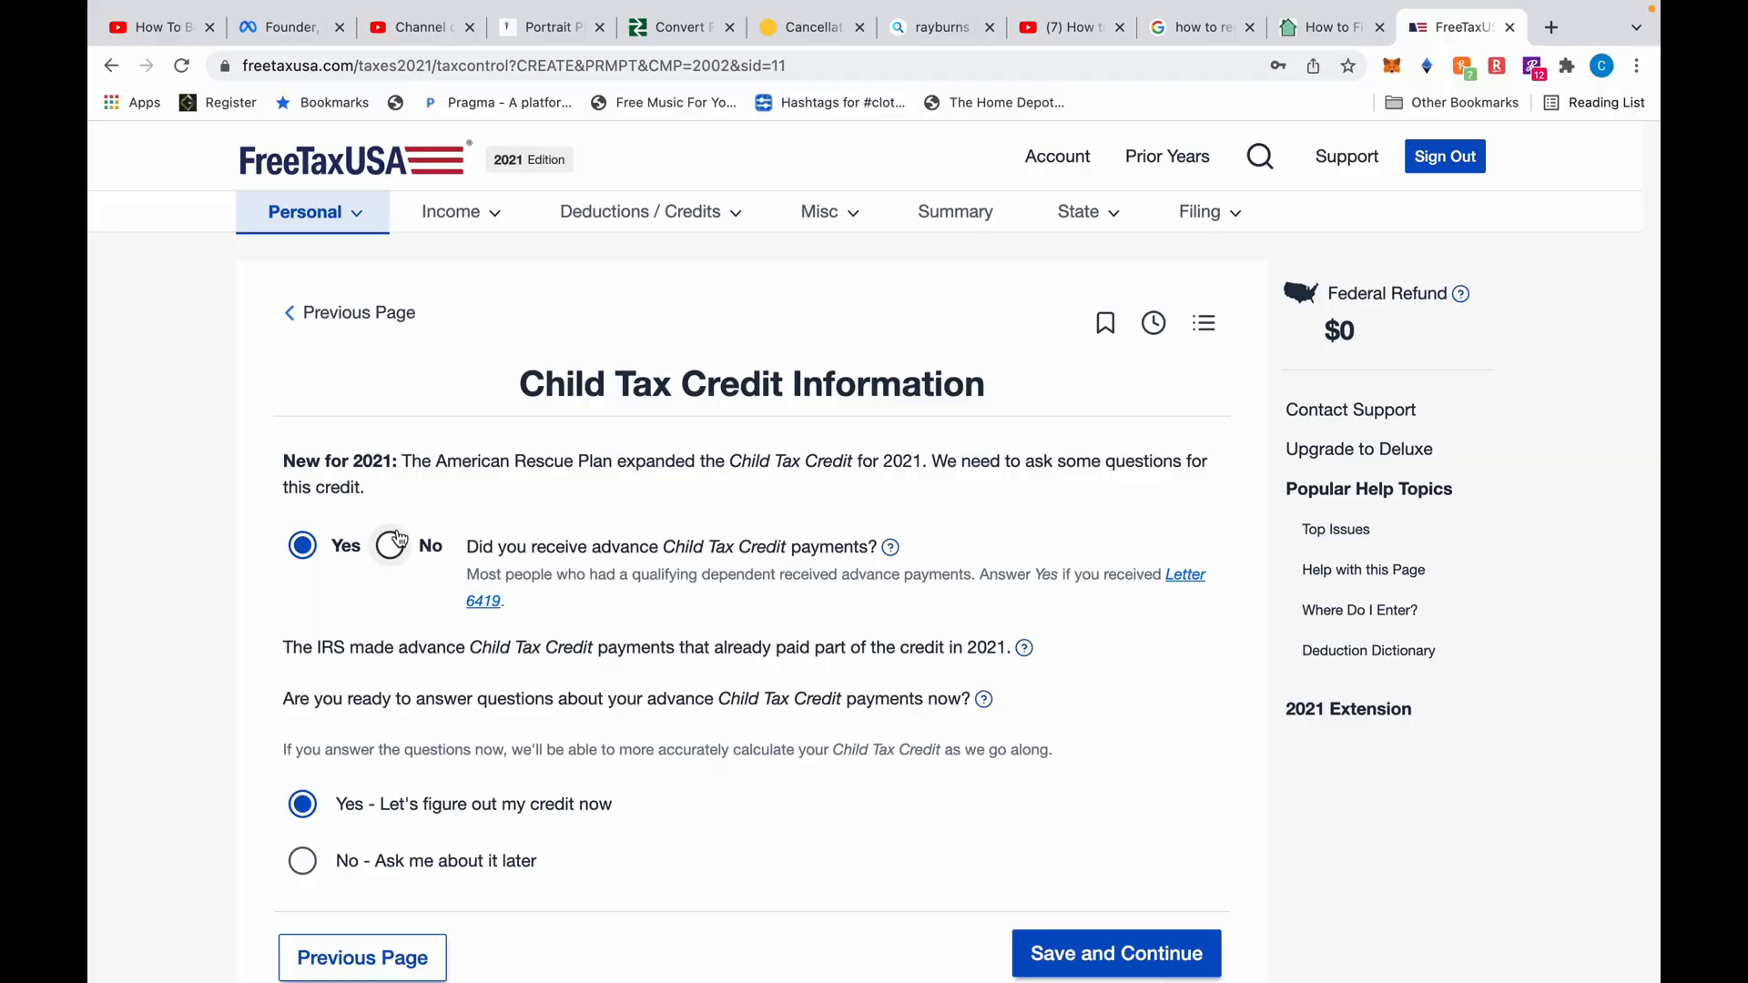
Confirm advance Child Tax Credit payments and choose to enter the total amount received
scroll(462, 636, down, 3)
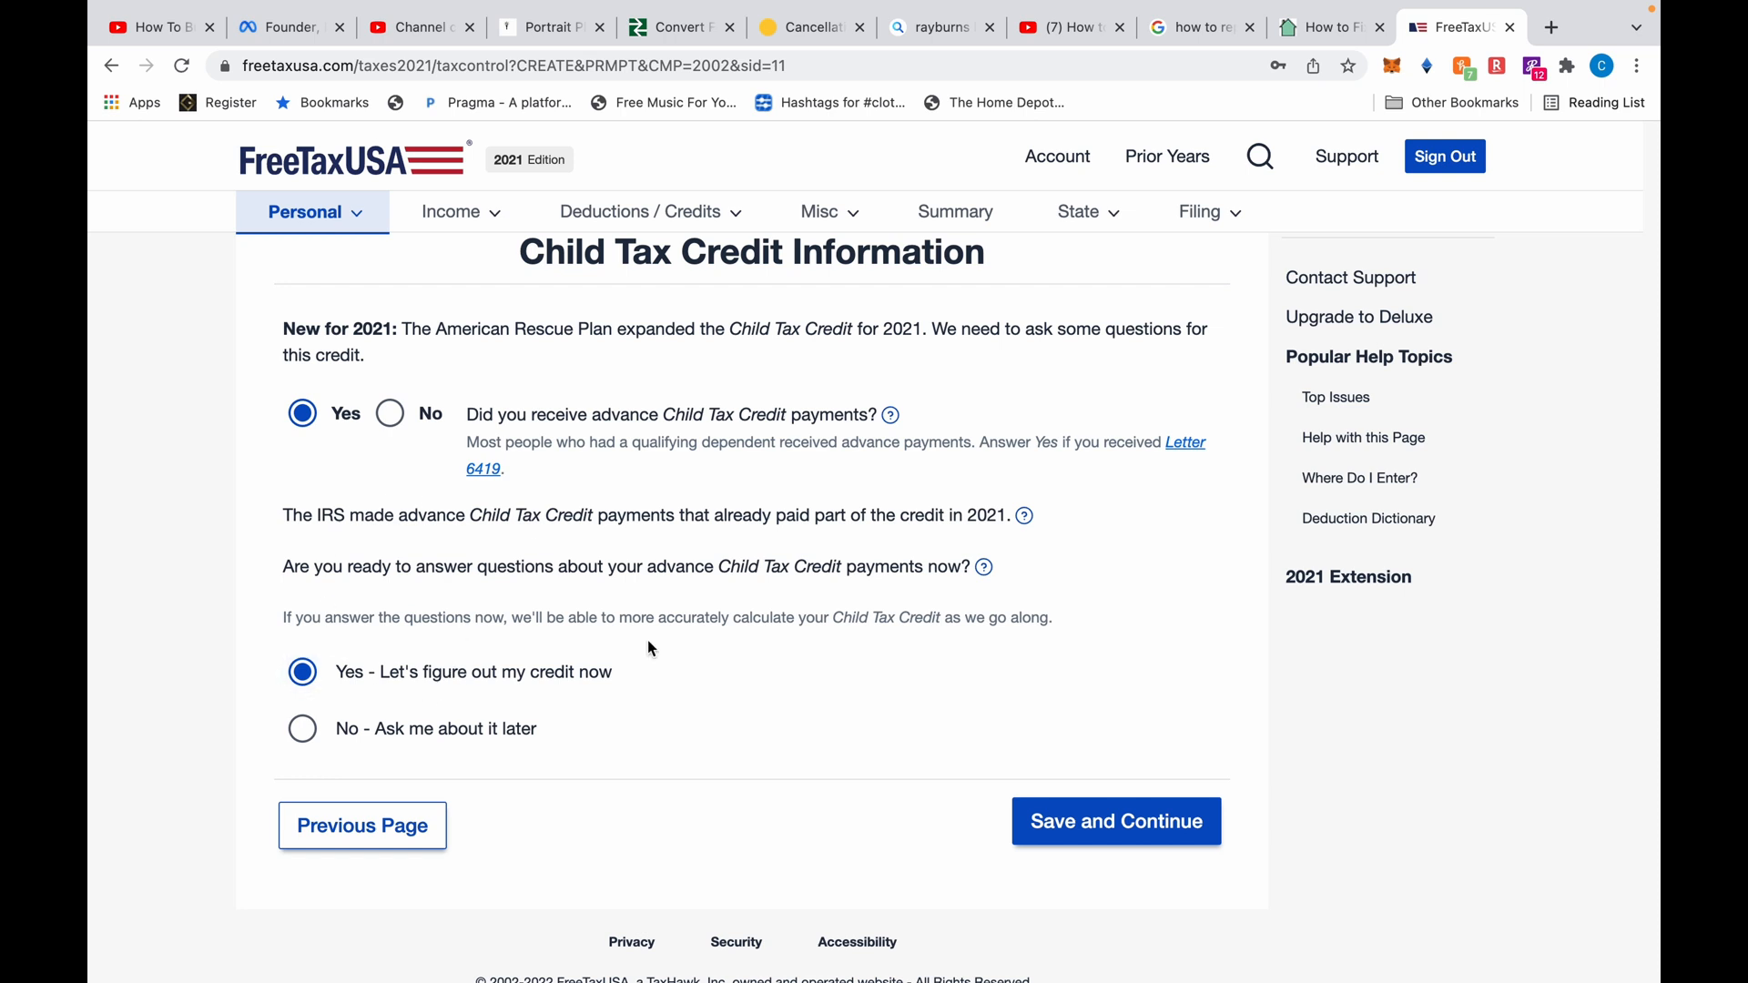
click(1084, 822)
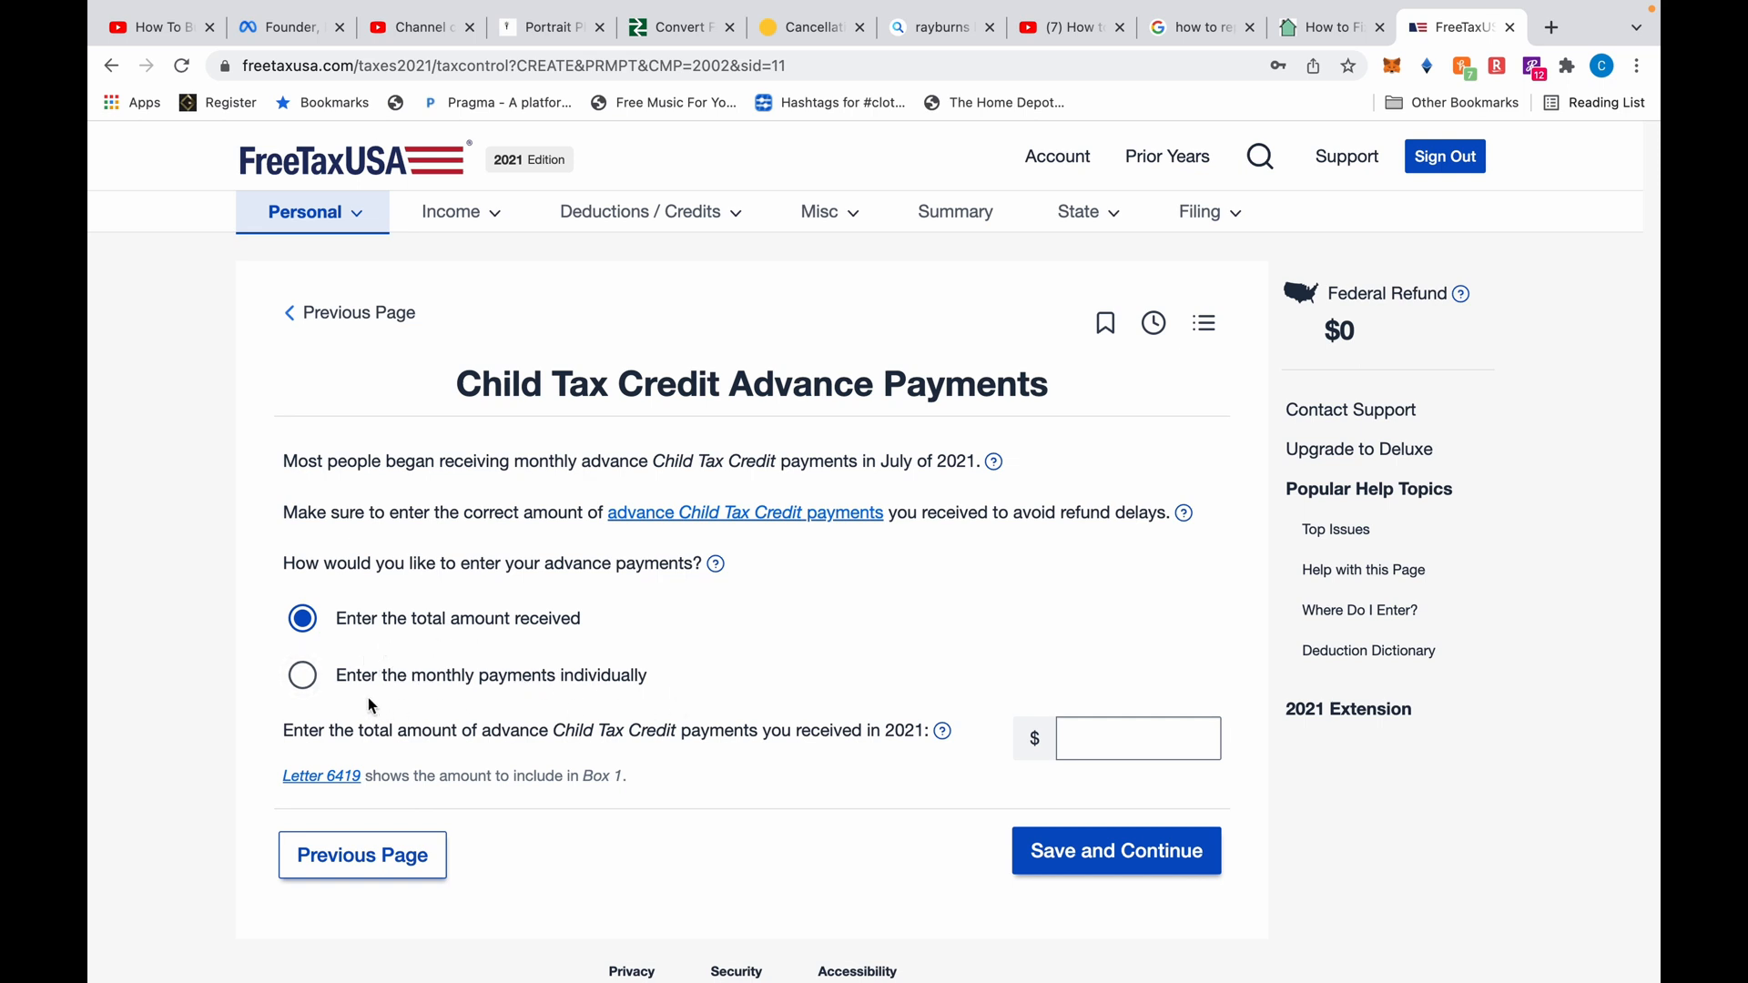
click(303, 676)
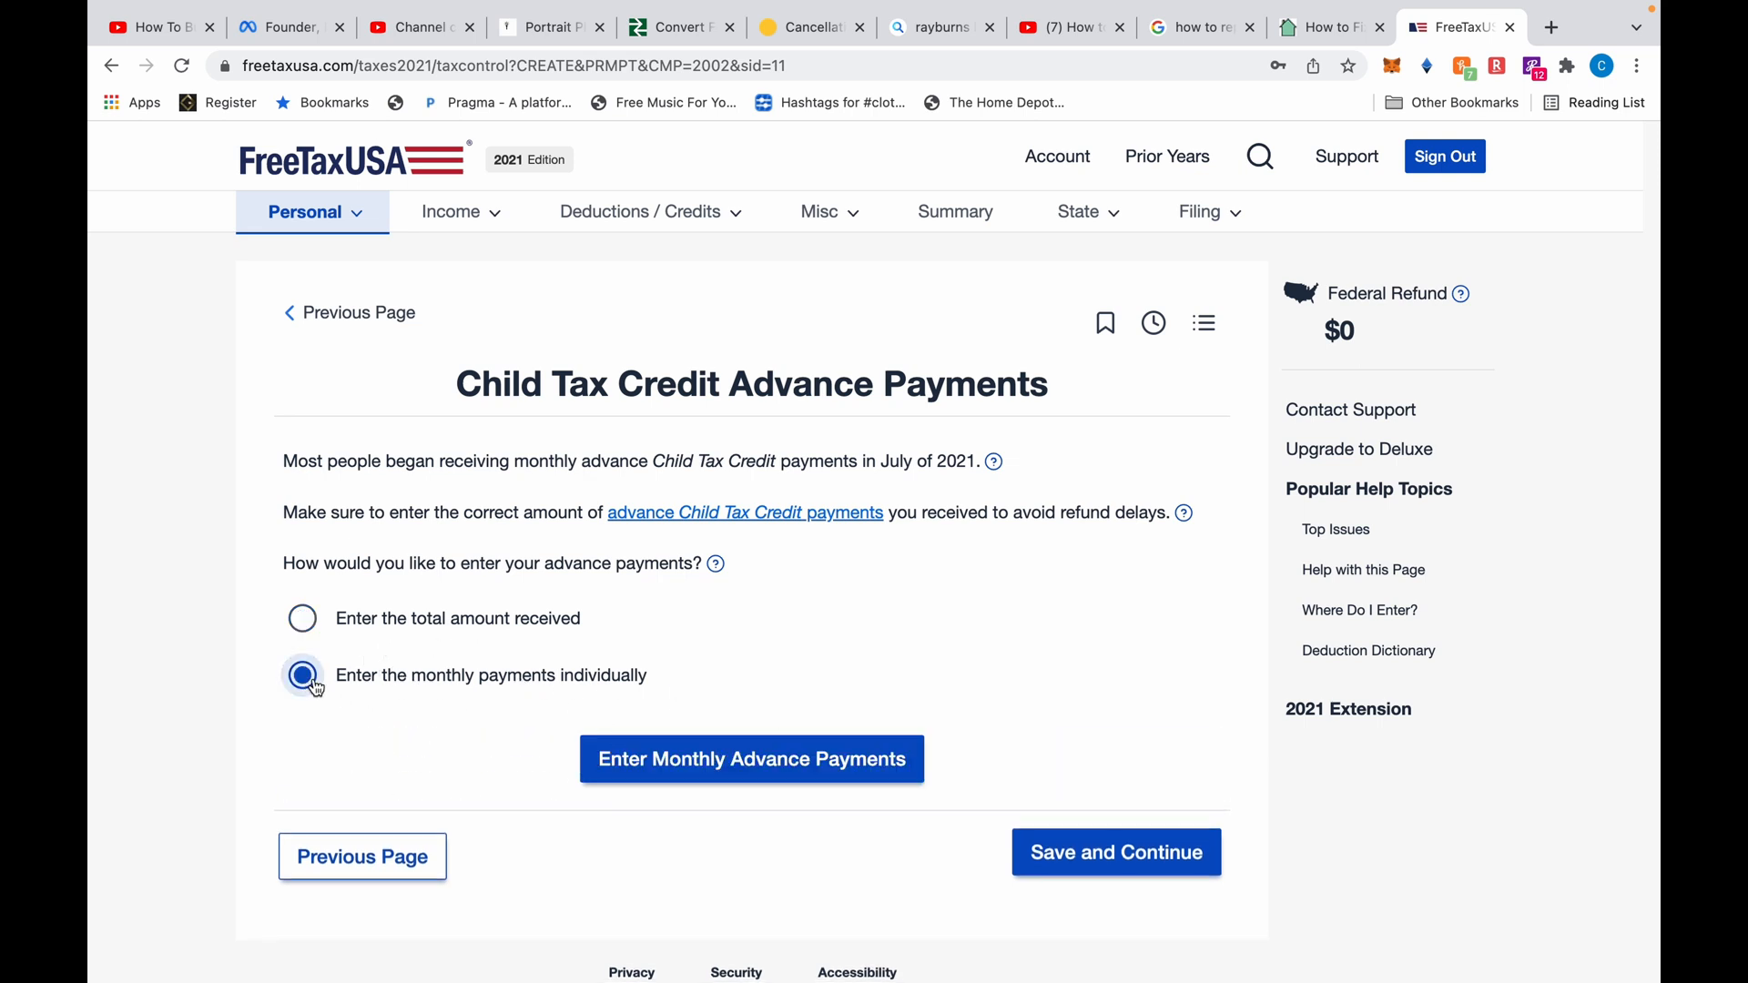
scroll(978, 645, down, 1)
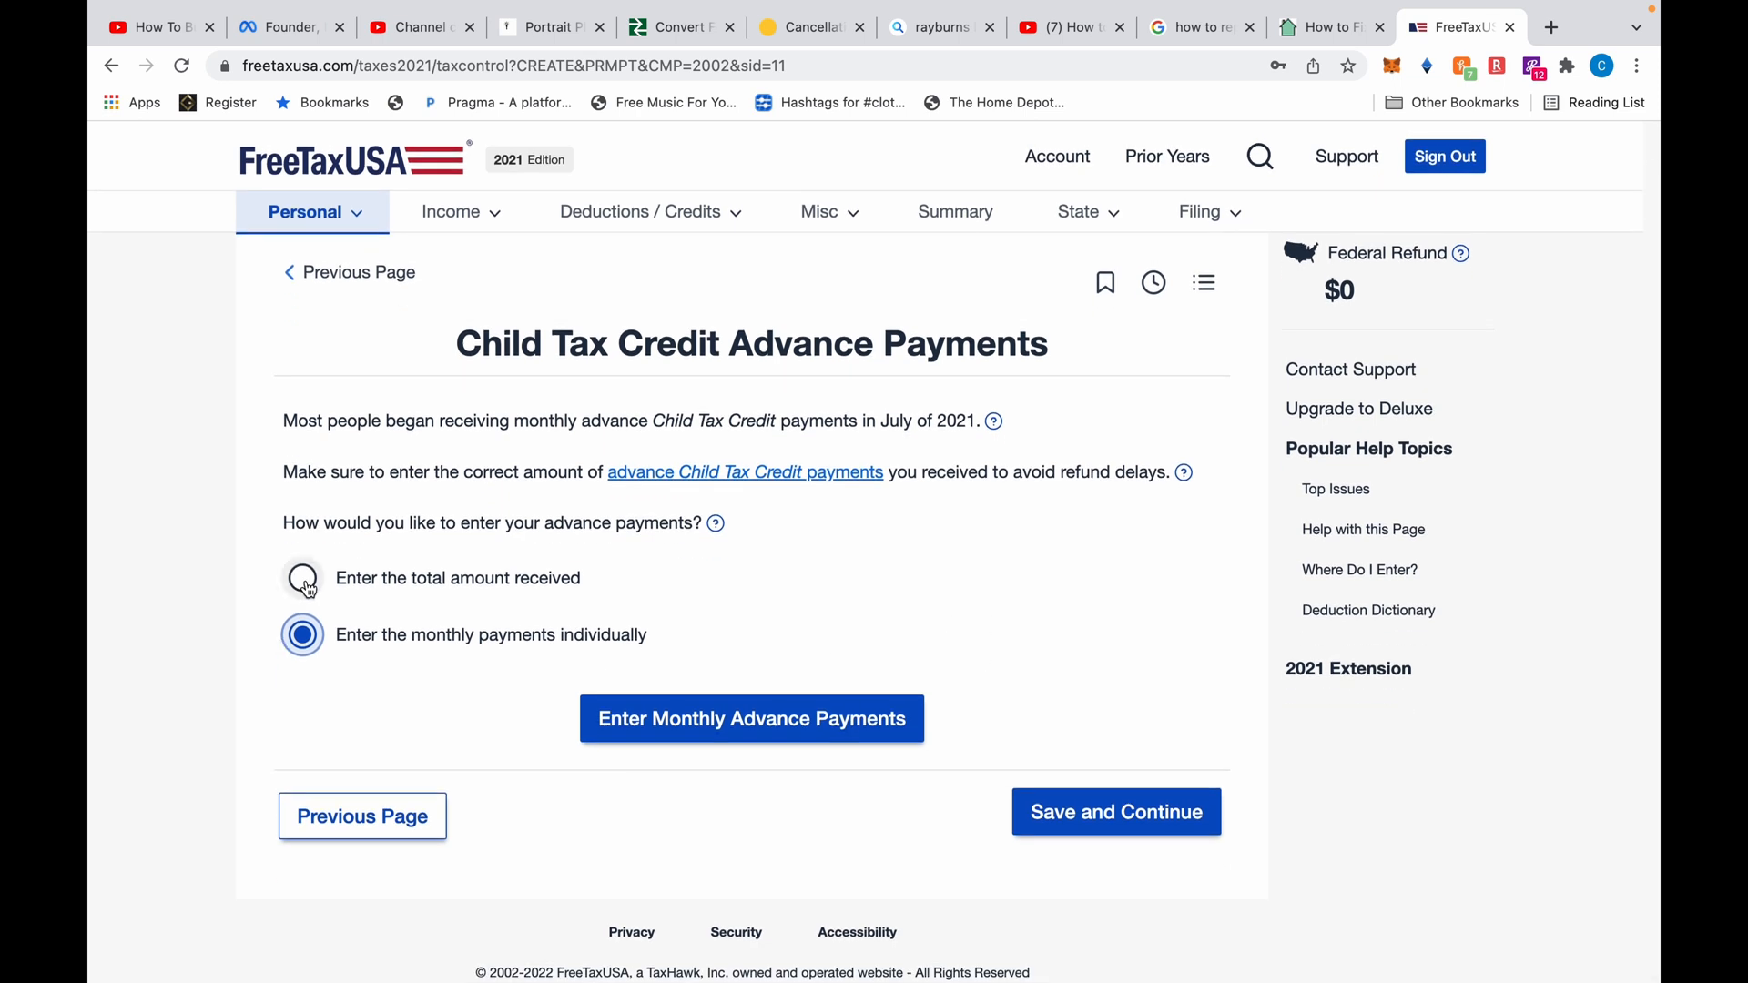
click(303, 577)
click(1081, 687)
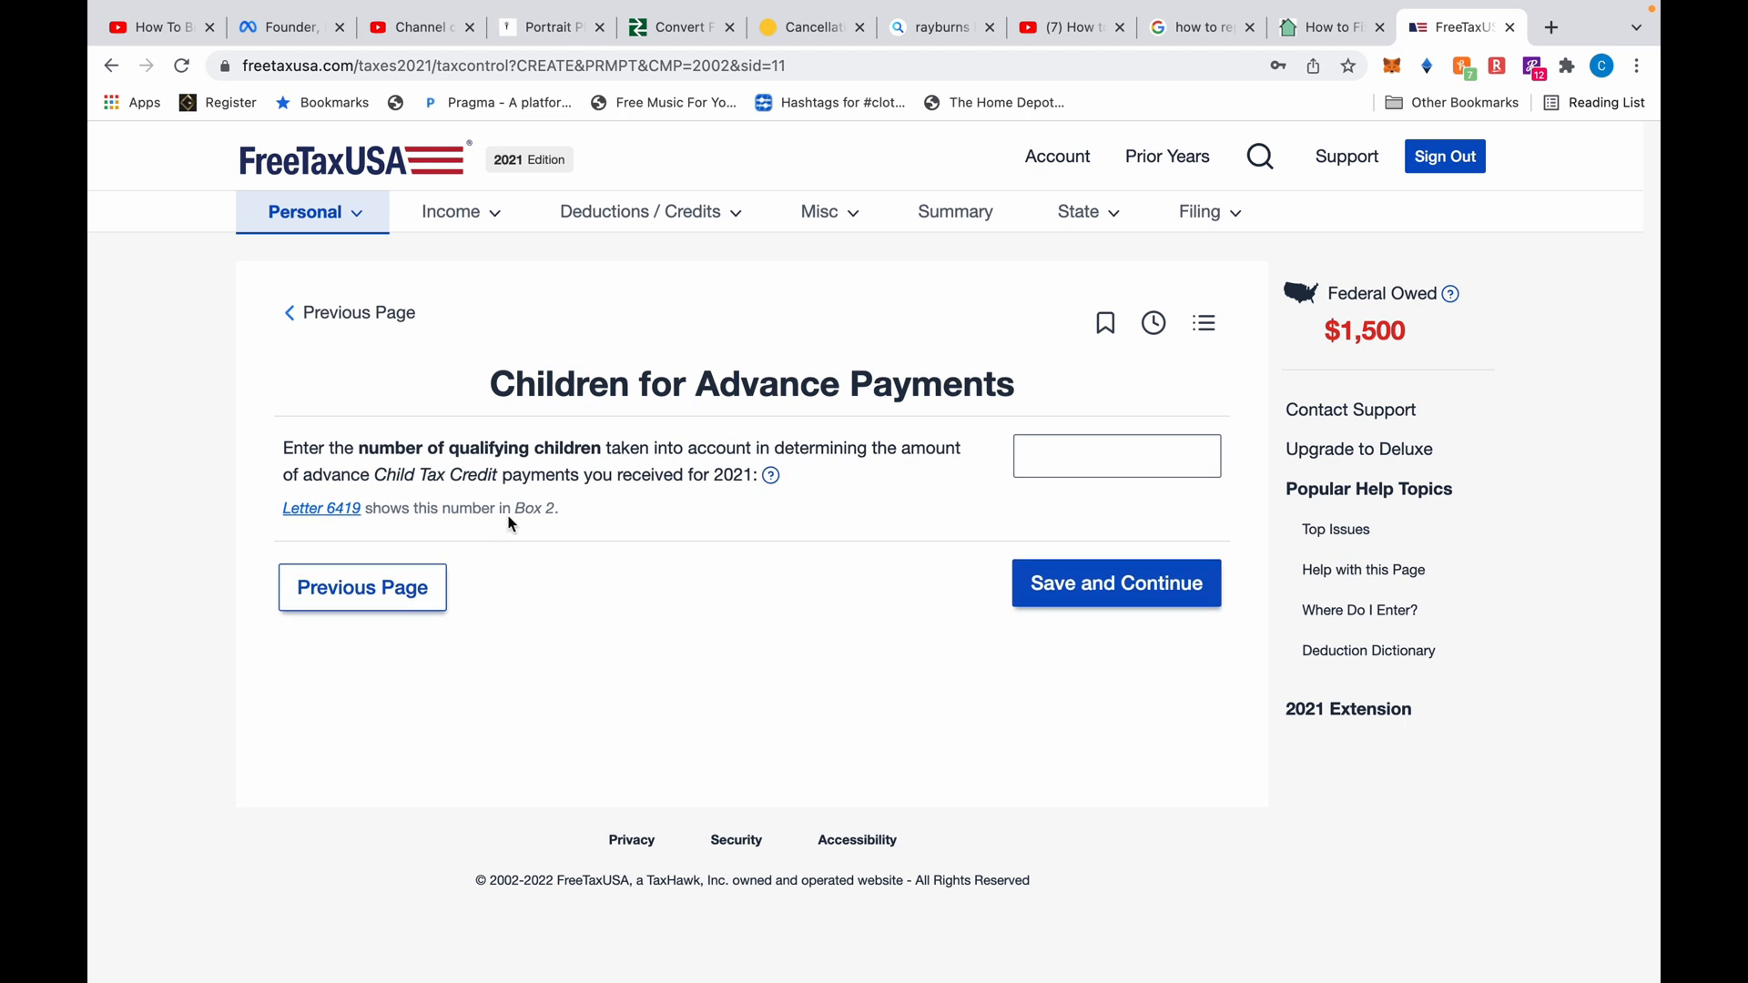
Enter the qualifying children count, review the personal summary, and decline the Deluxe upgrade
click(1081, 448)
click(1155, 587)
scroll(1066, 767, down, 10)
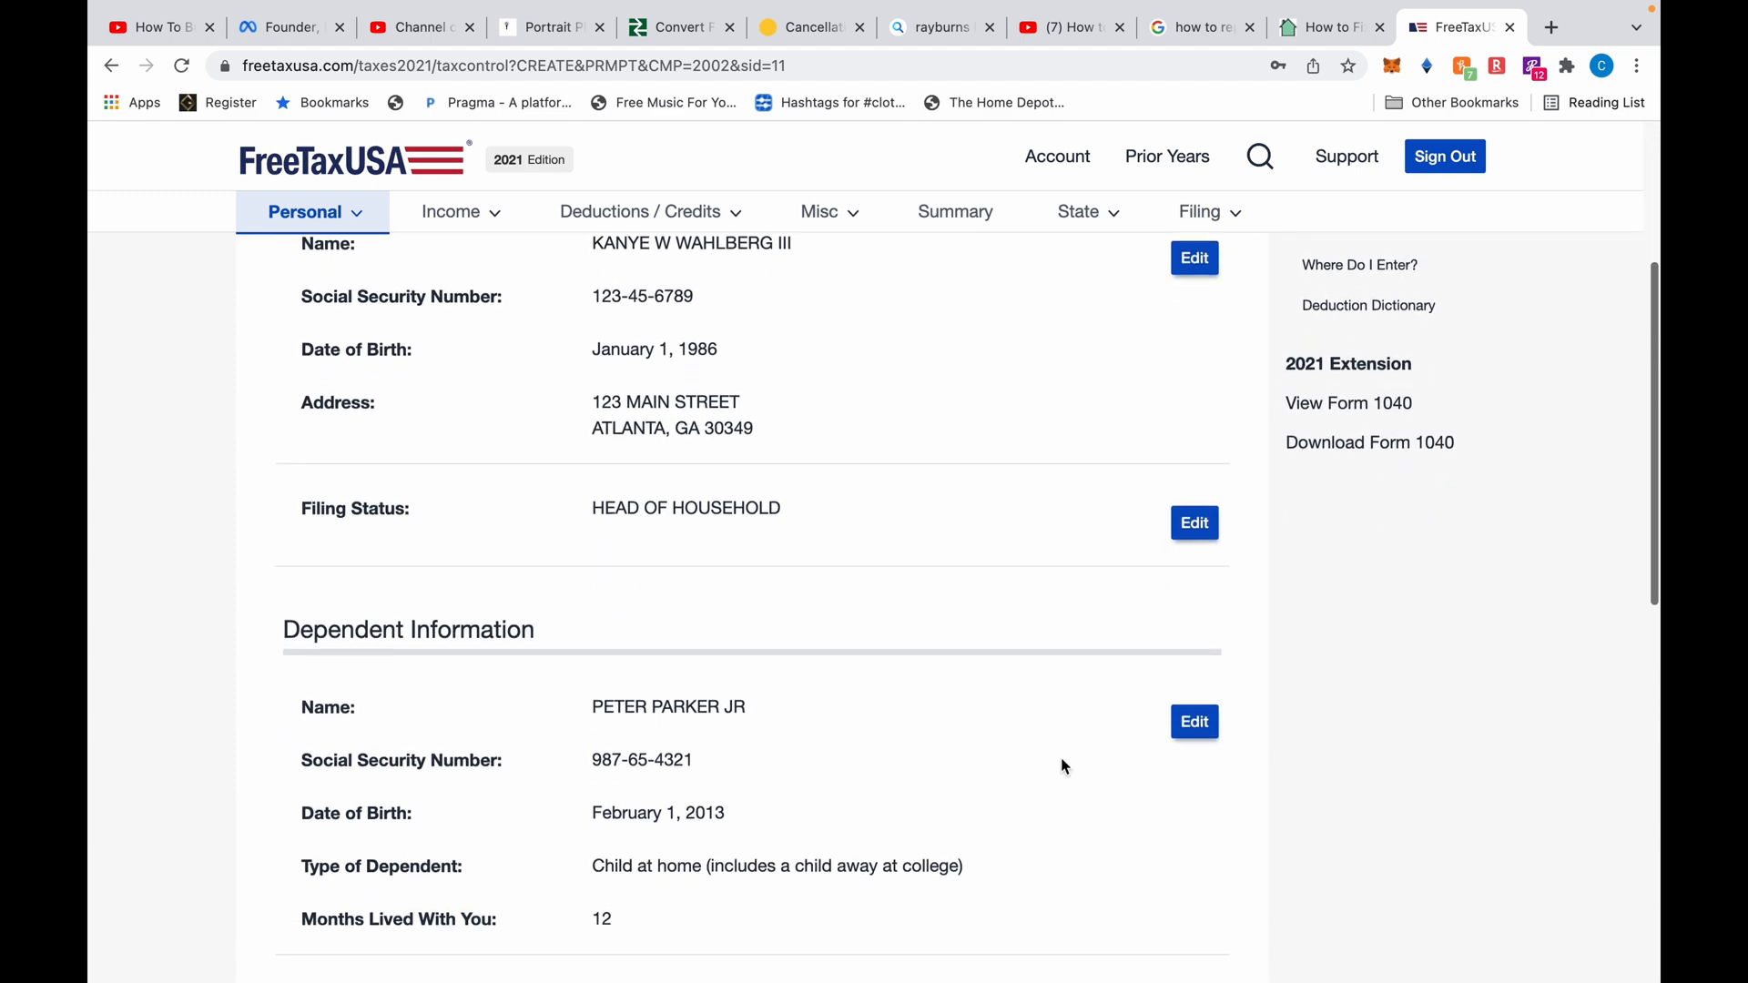
scroll(1065, 767, down, 3)
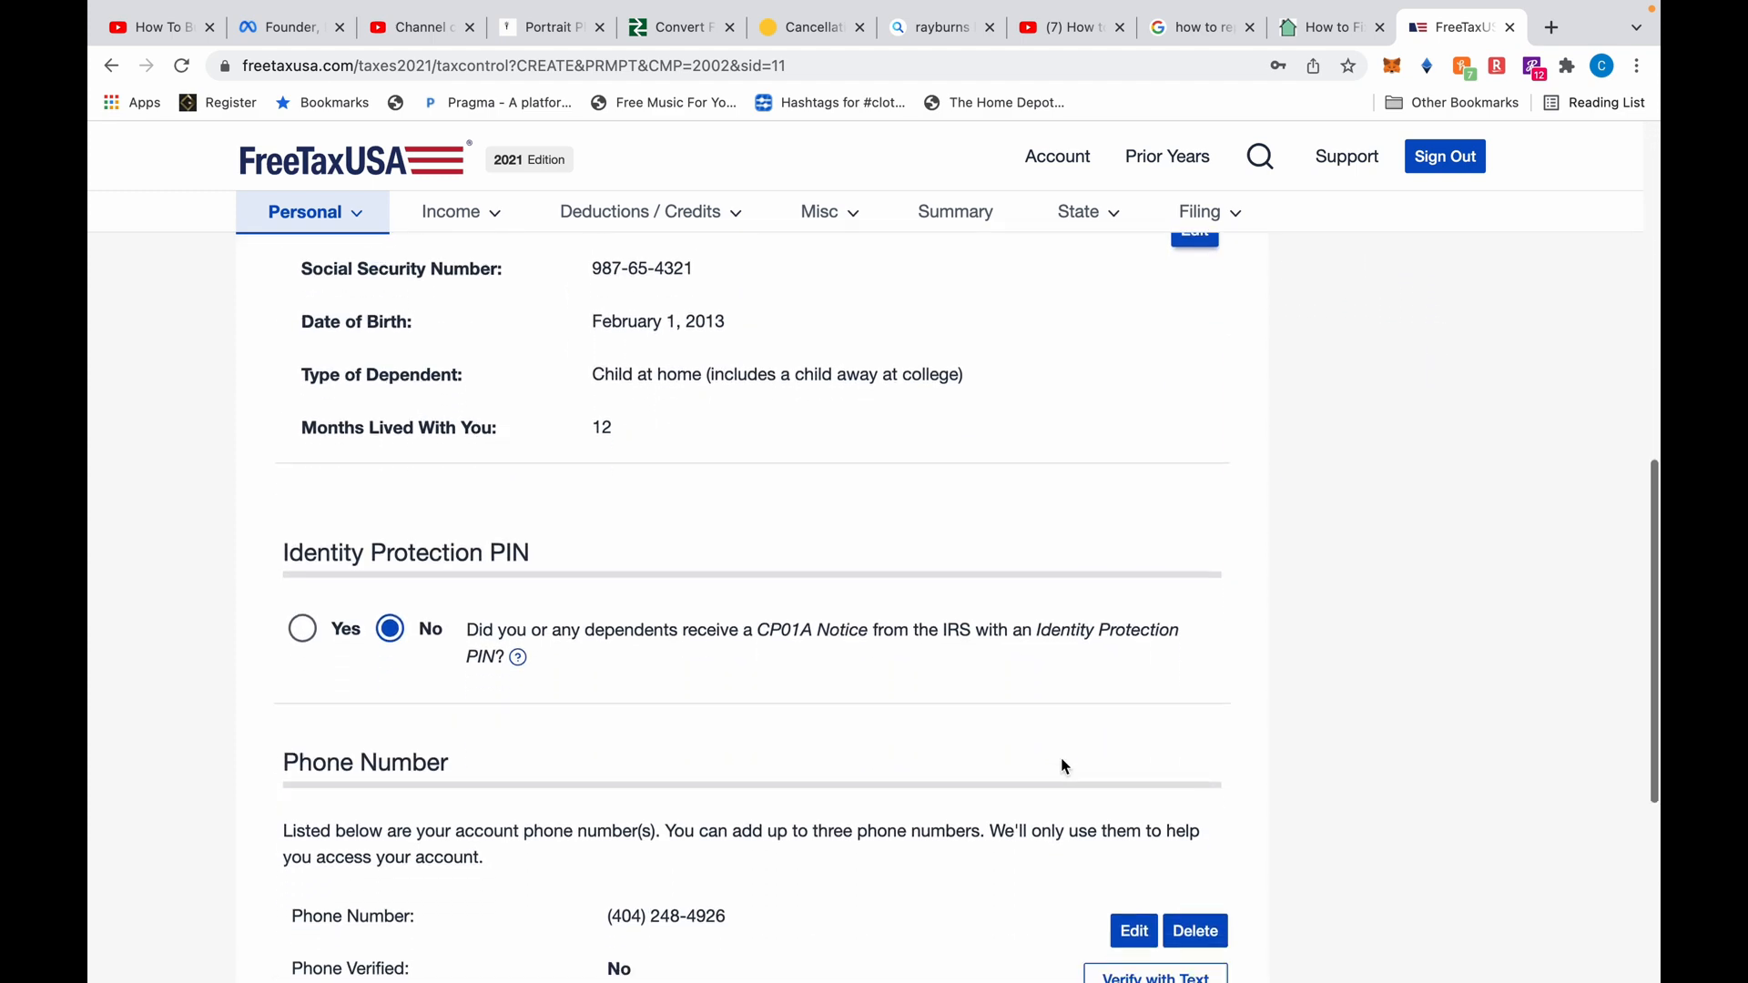
scroll(1066, 767, down, 4)
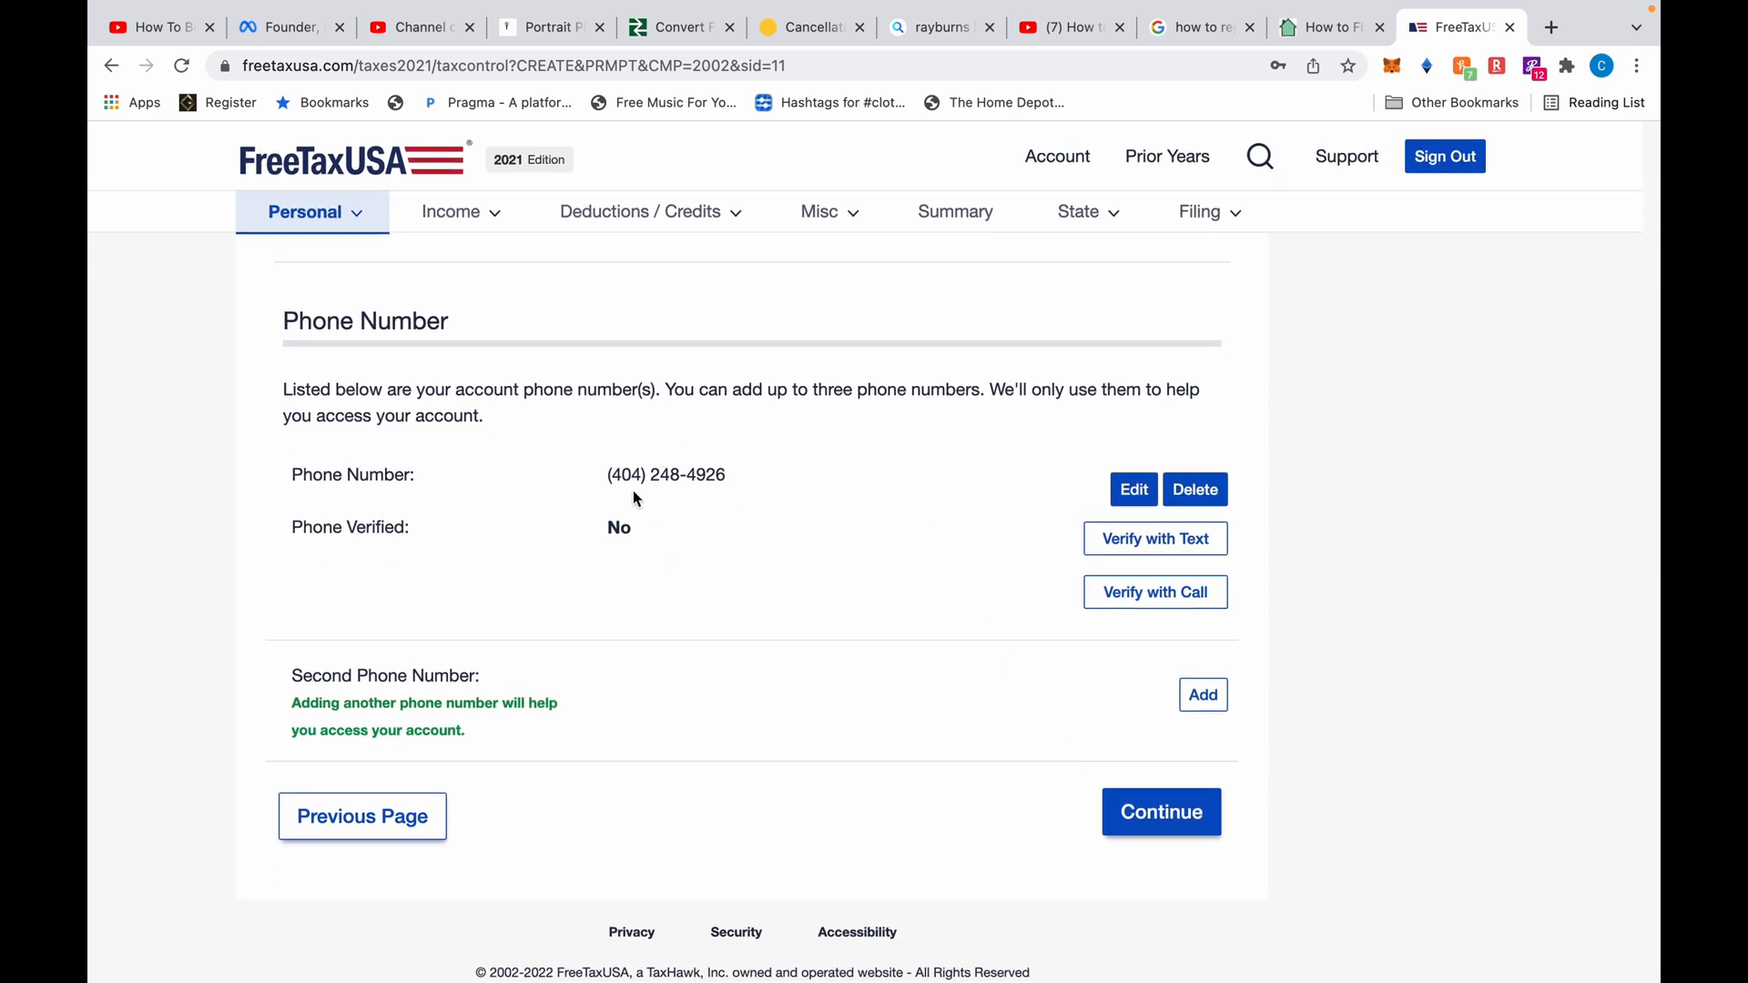
click(1156, 814)
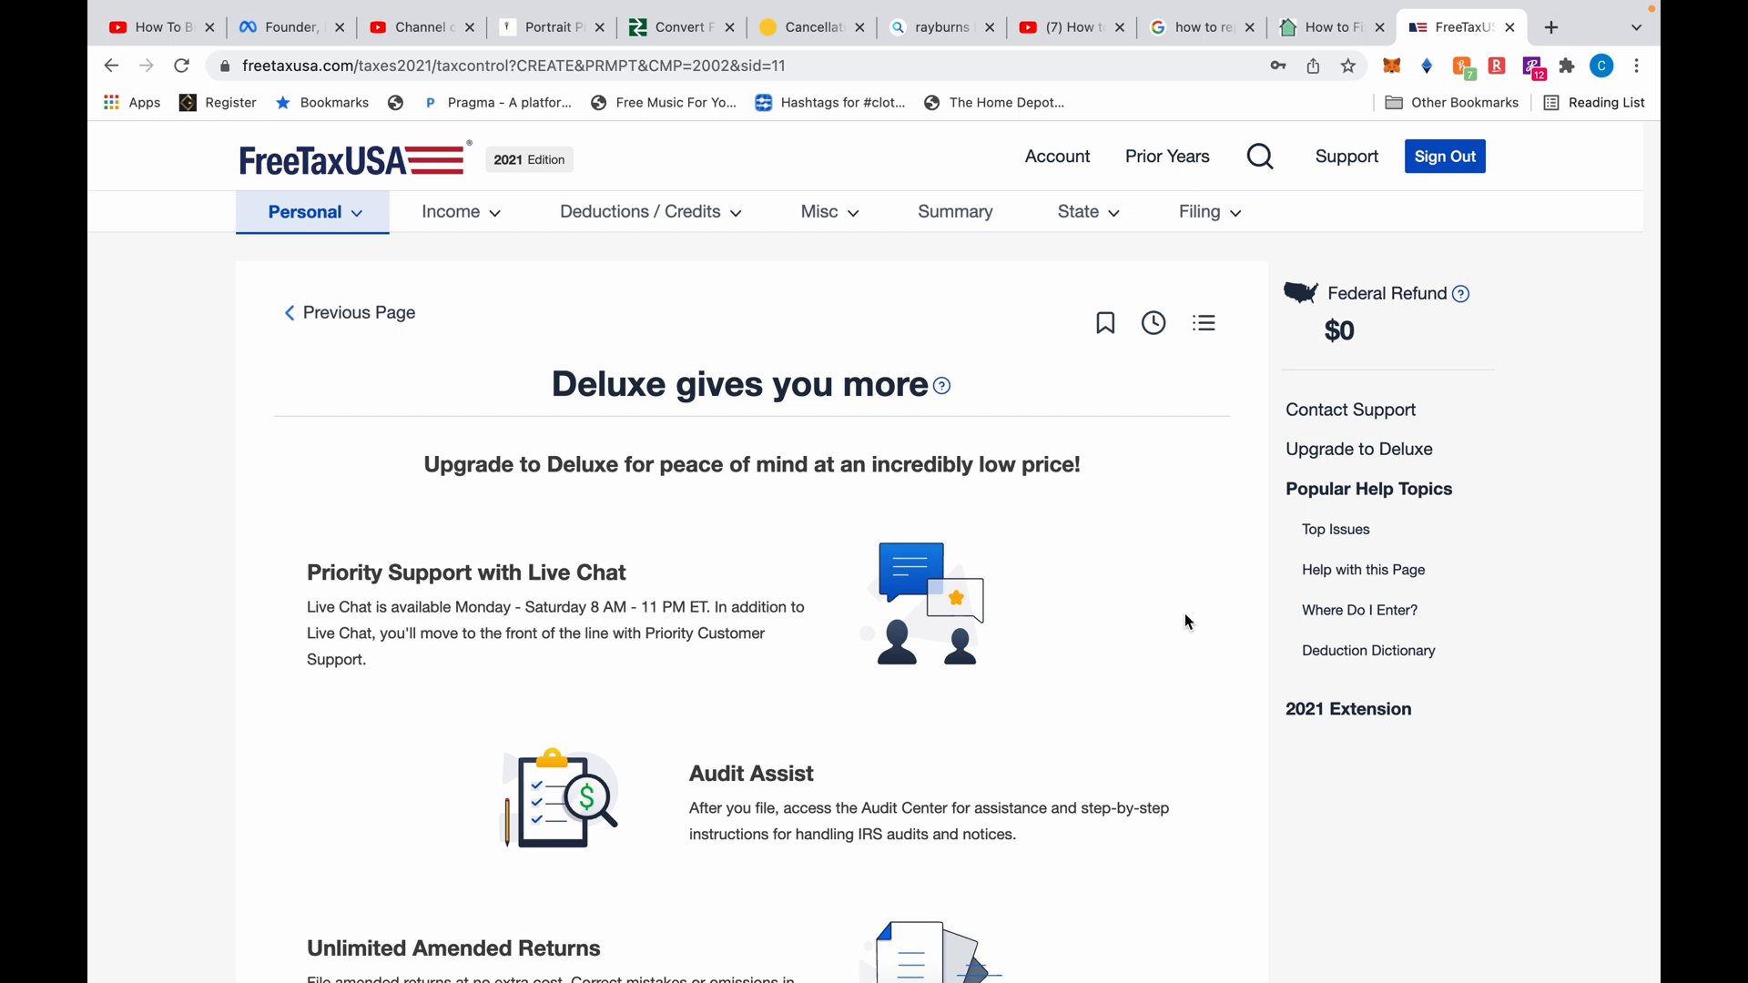
scroll(1186, 621, down, 7)
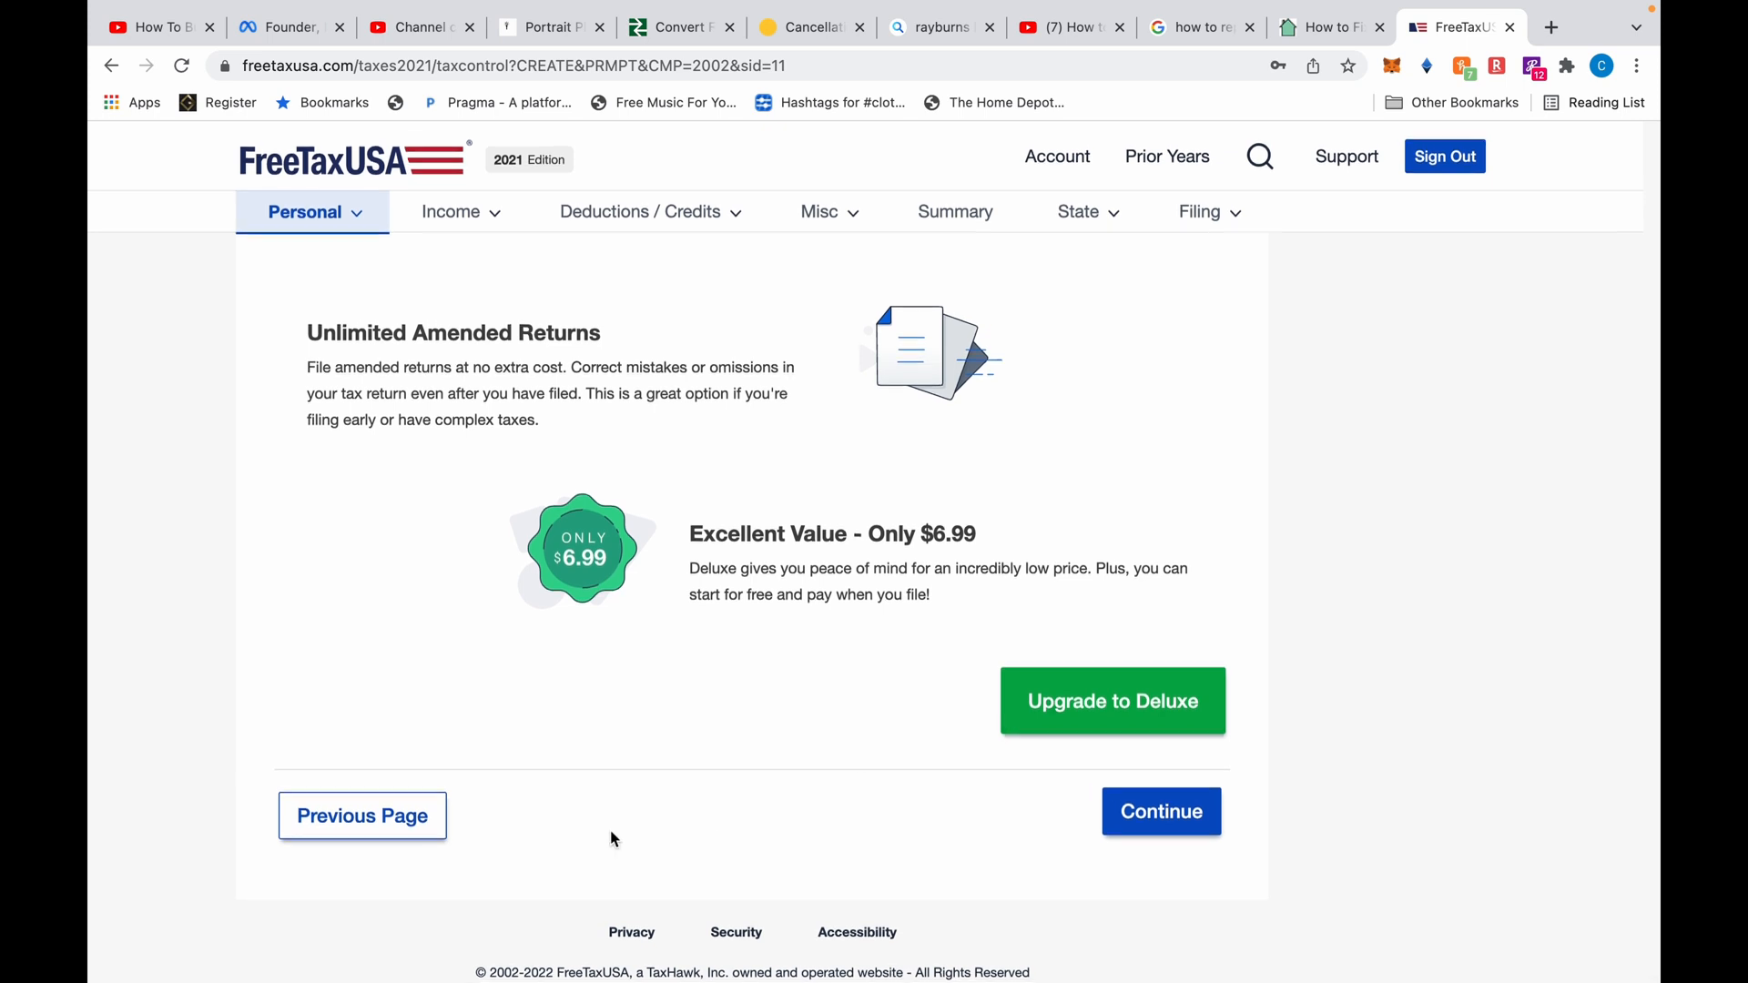
click(1149, 820)
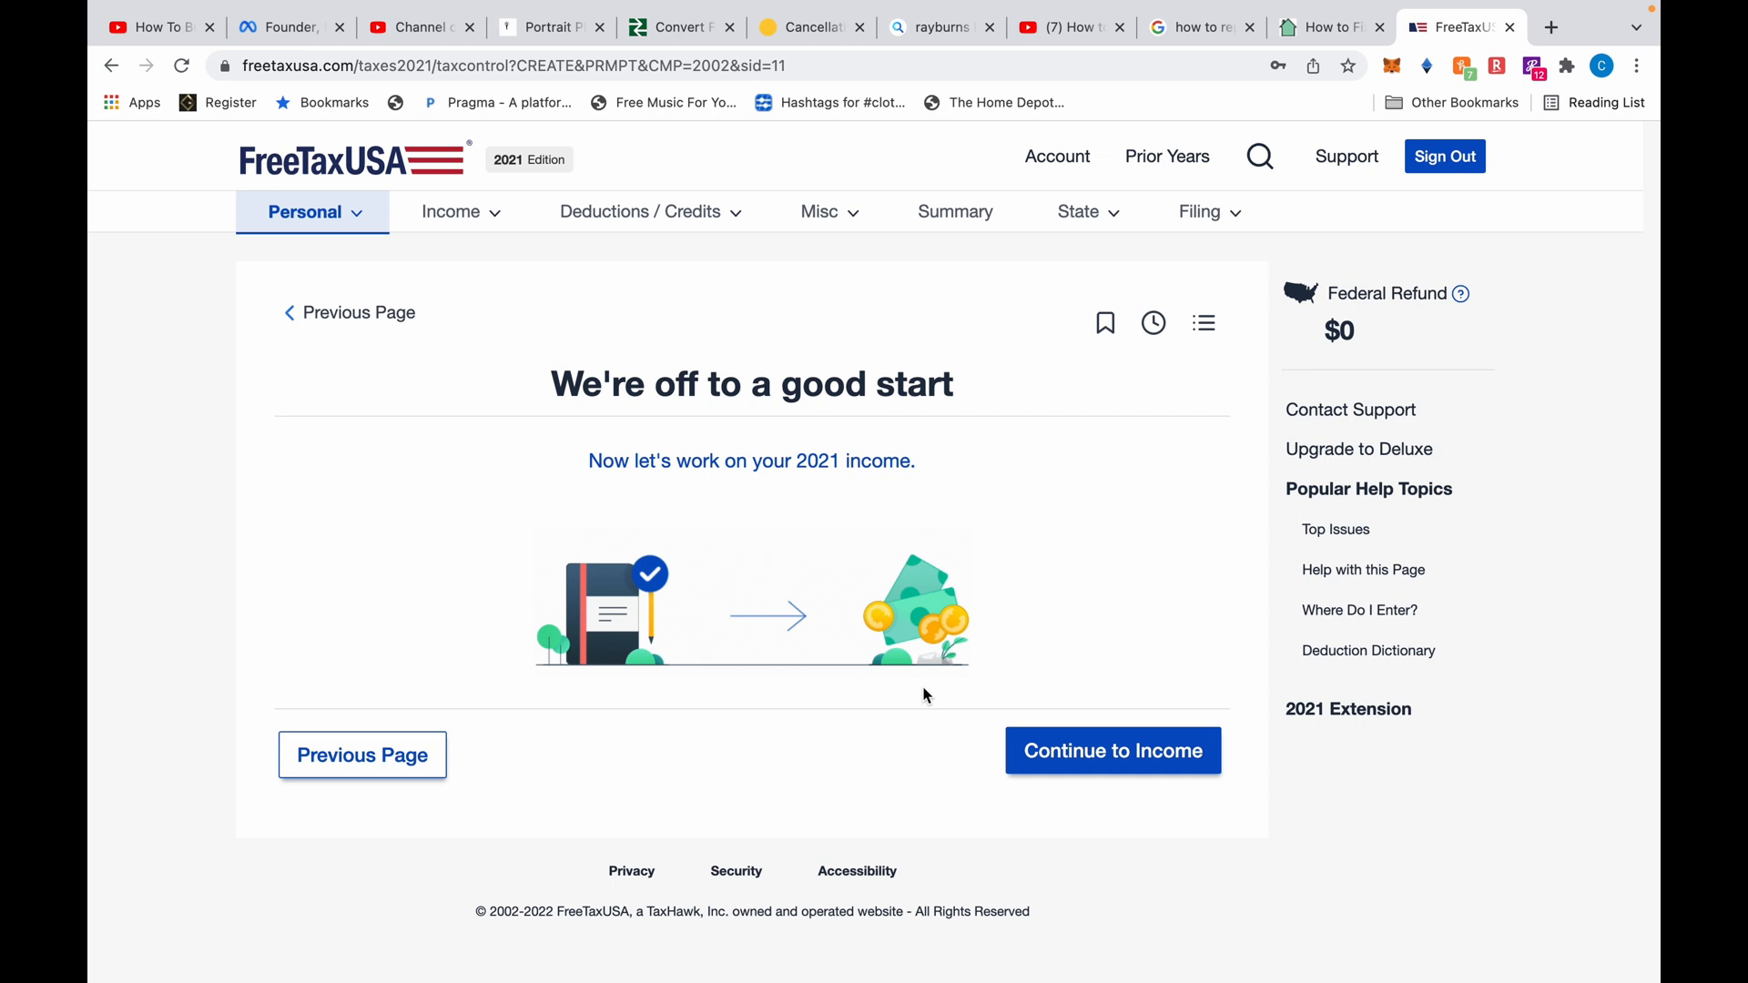
Start the income section and choose to enter a W-2 now
click(1056, 737)
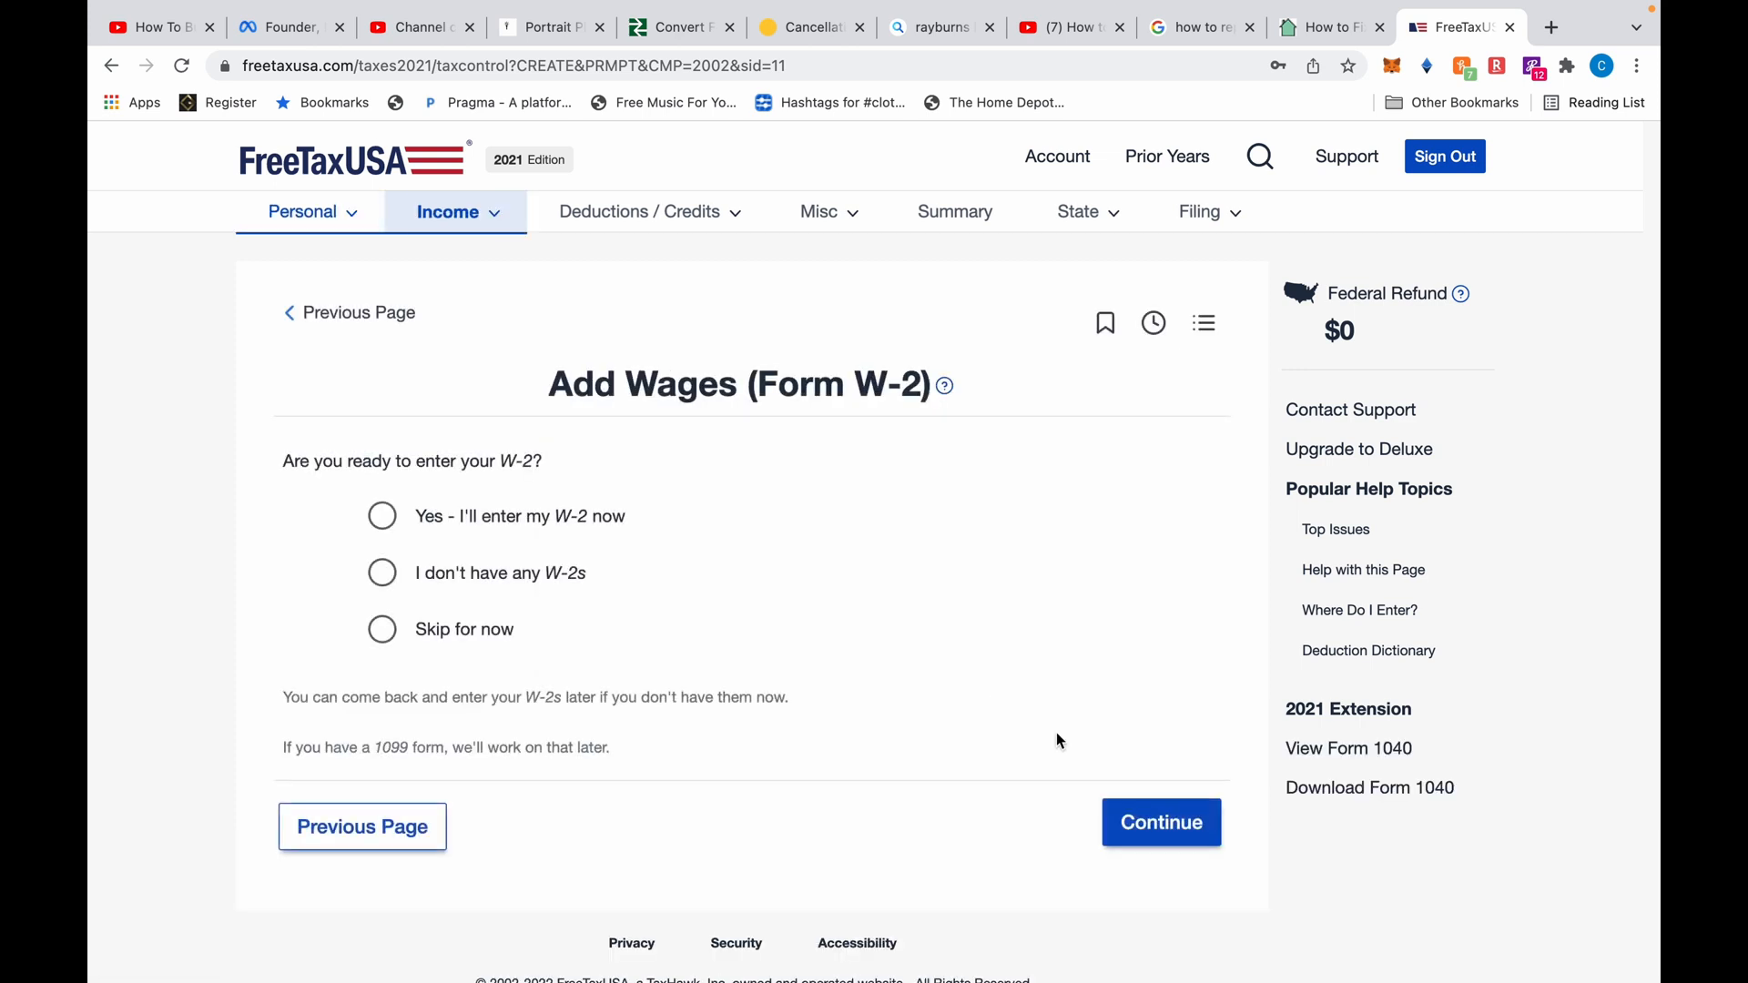
click(383, 530)
click(1174, 819)
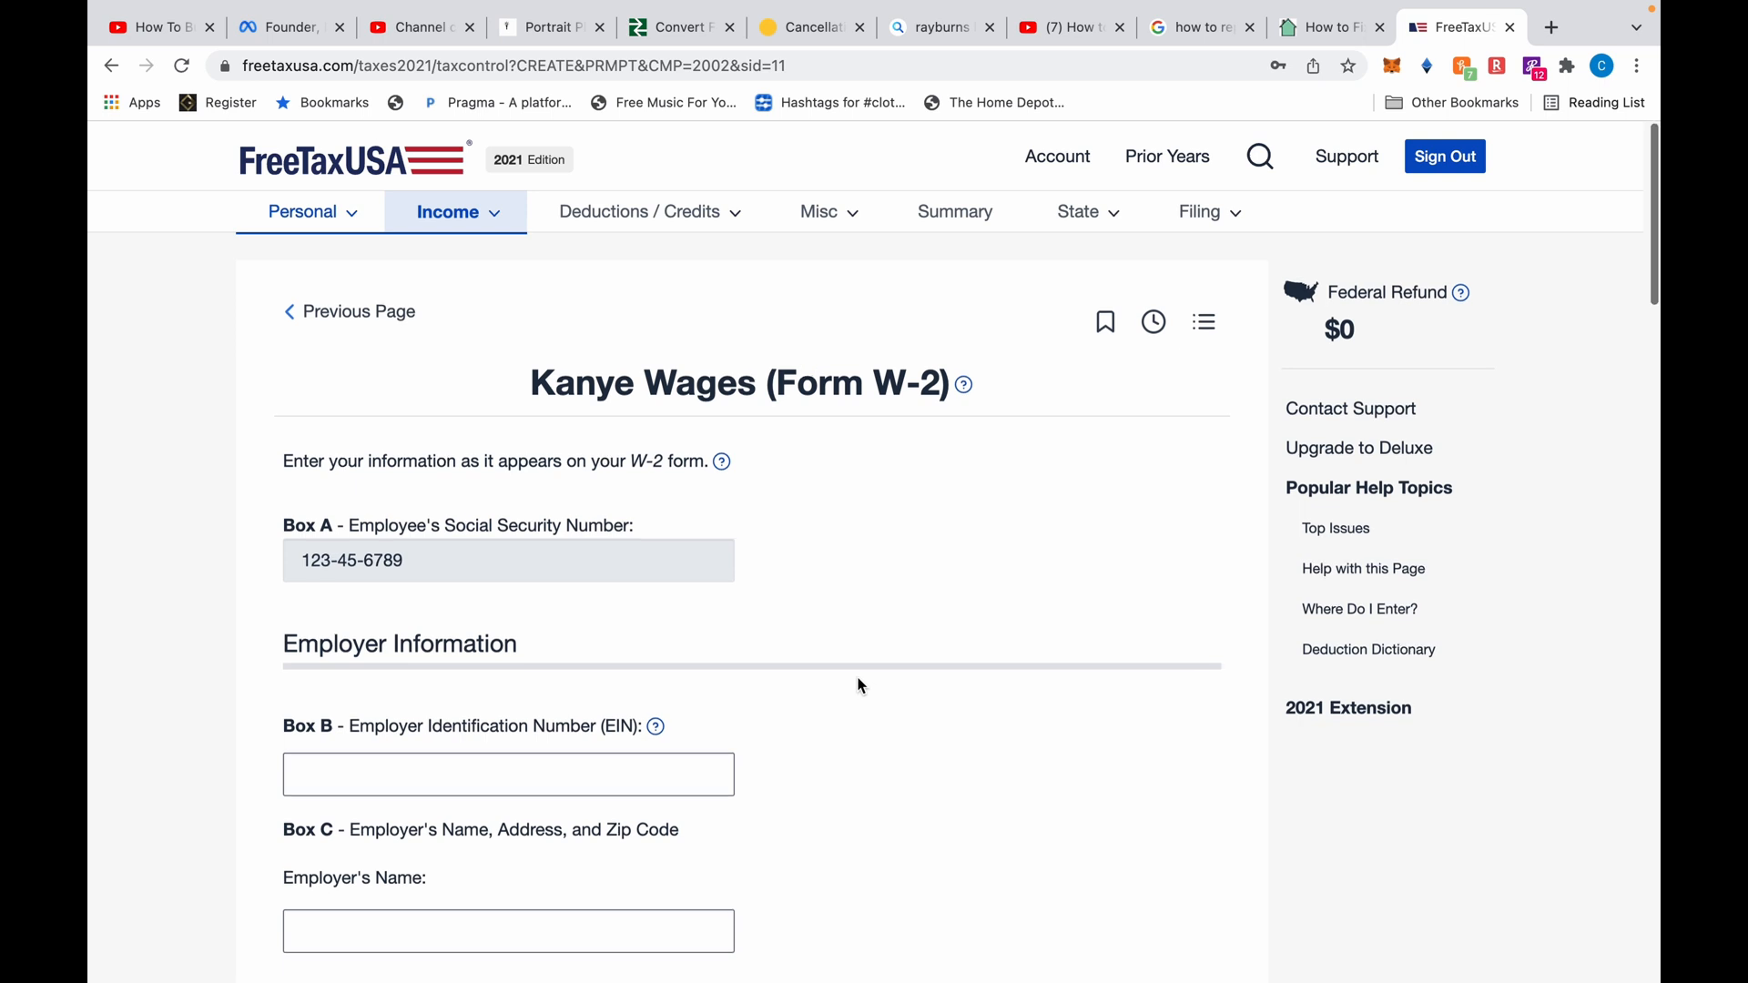
scroll(861, 684, down, 2)
scroll(861, 685, down, 3)
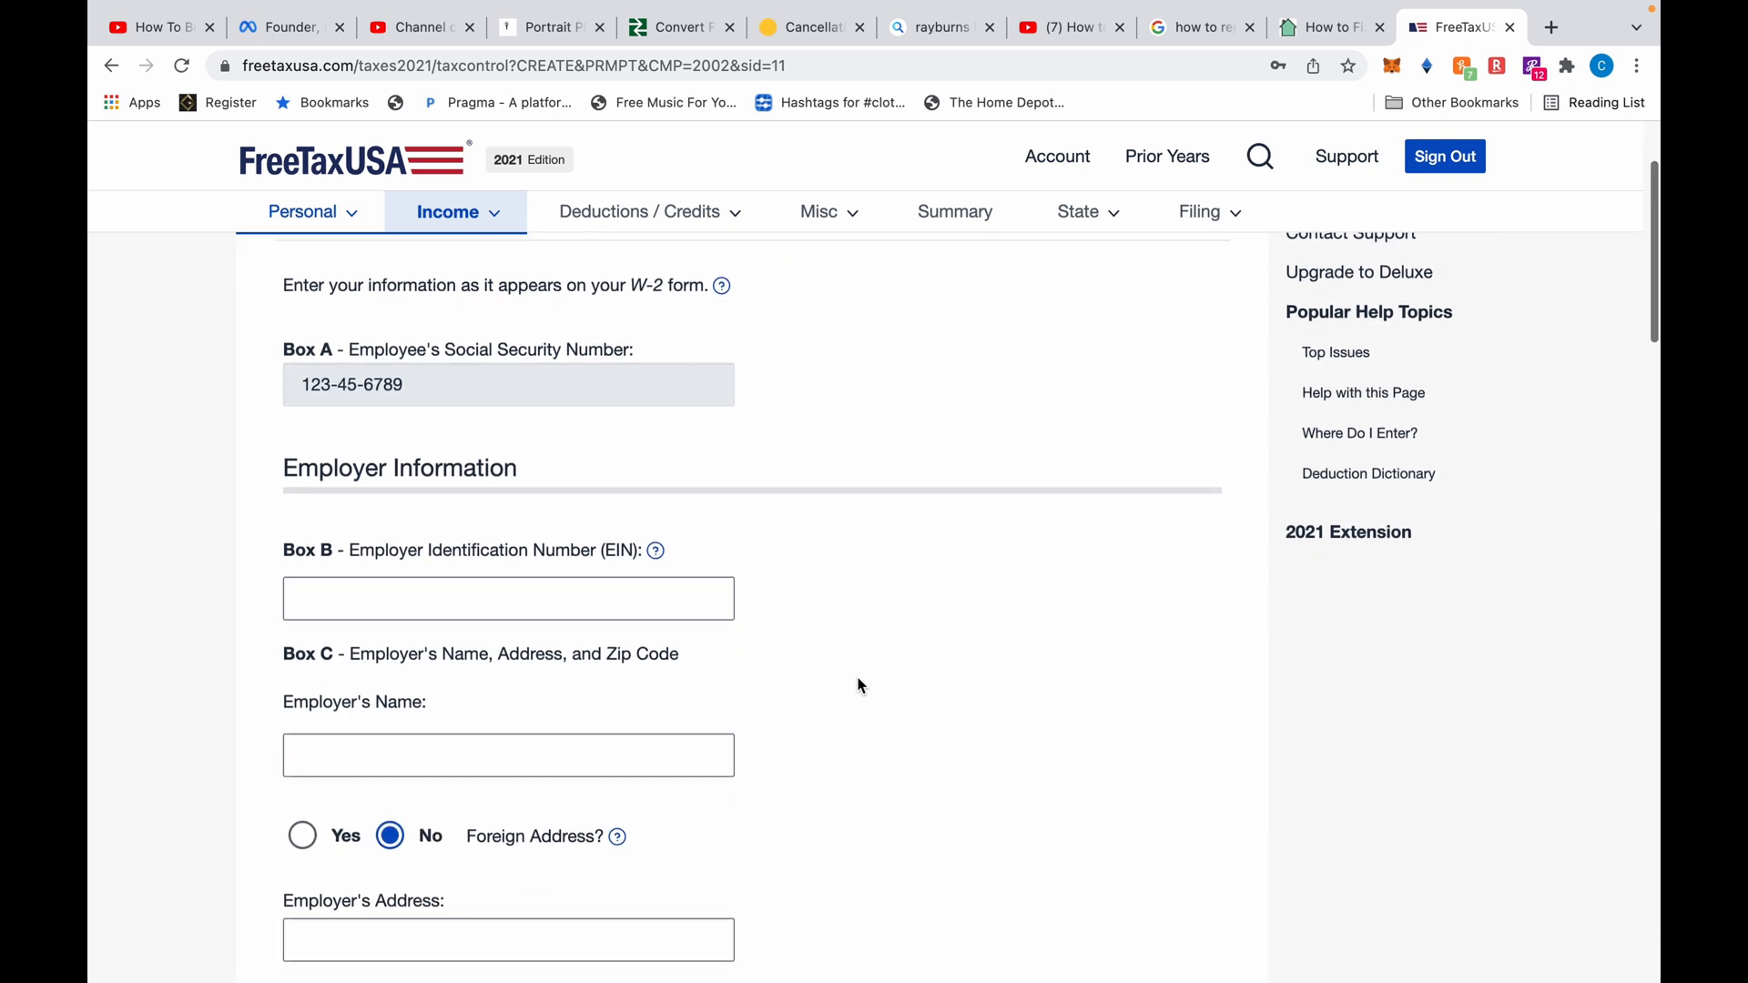
Enter the employer's EIN and the employer name Universal Plumbing
click(655, 558)
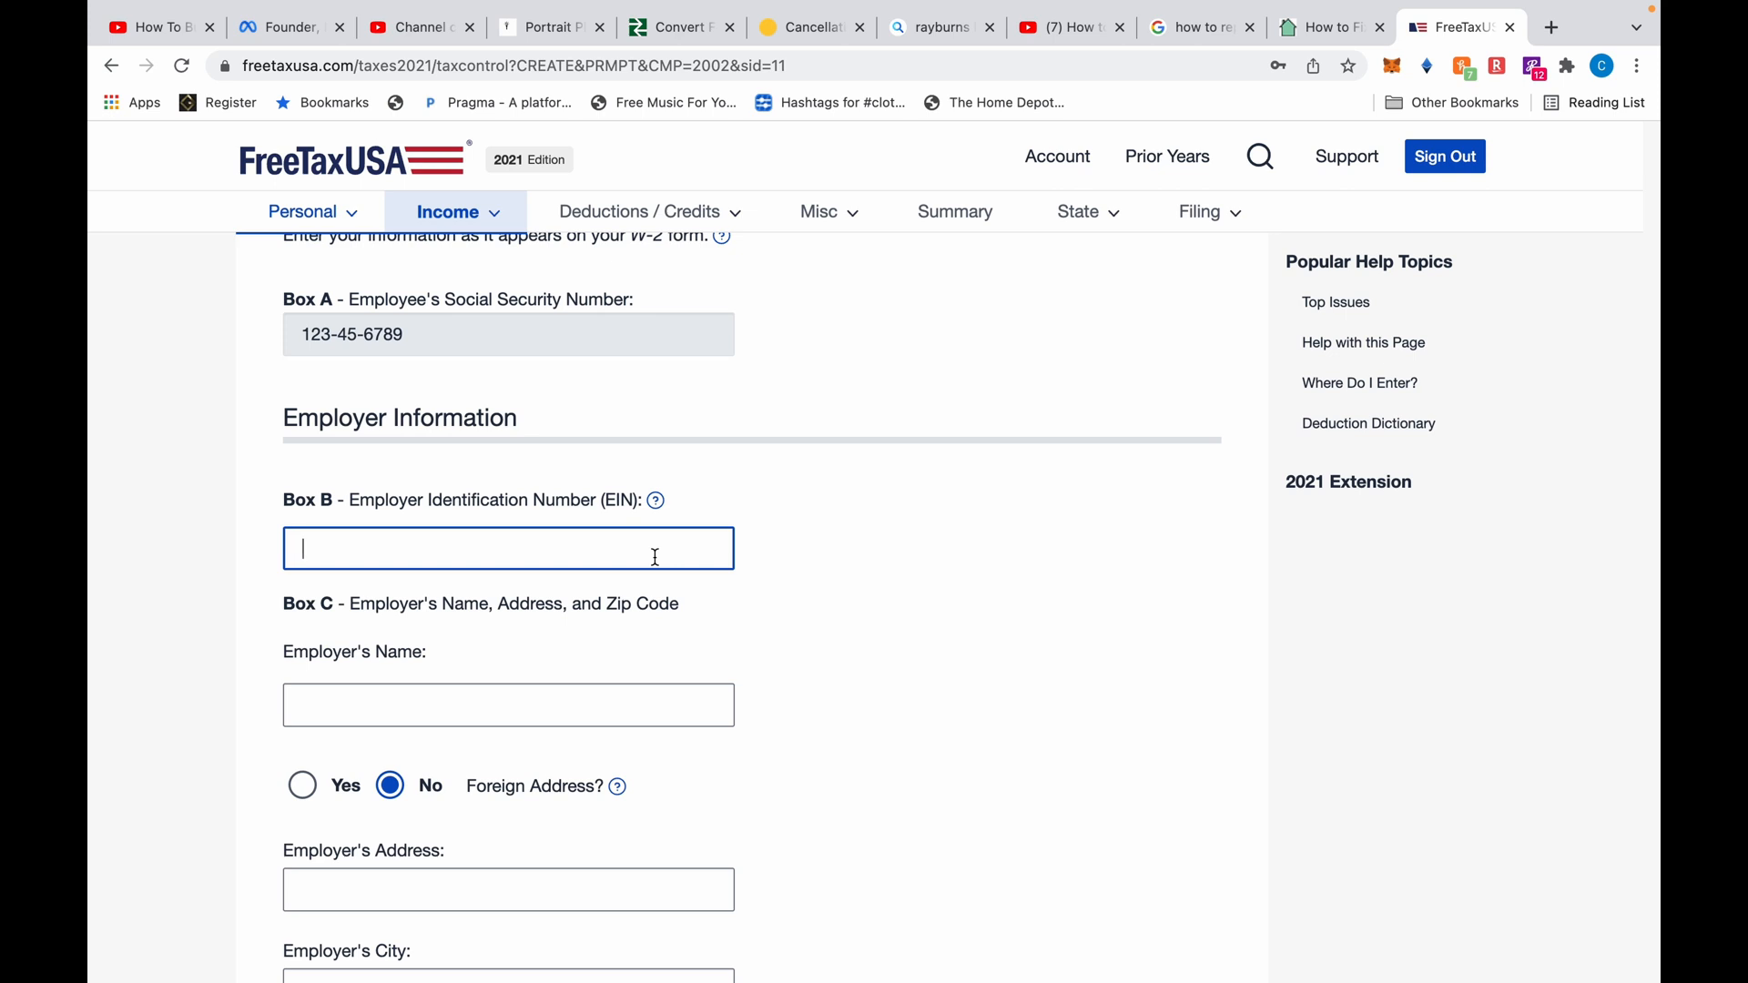
click(521, 713)
text(c)
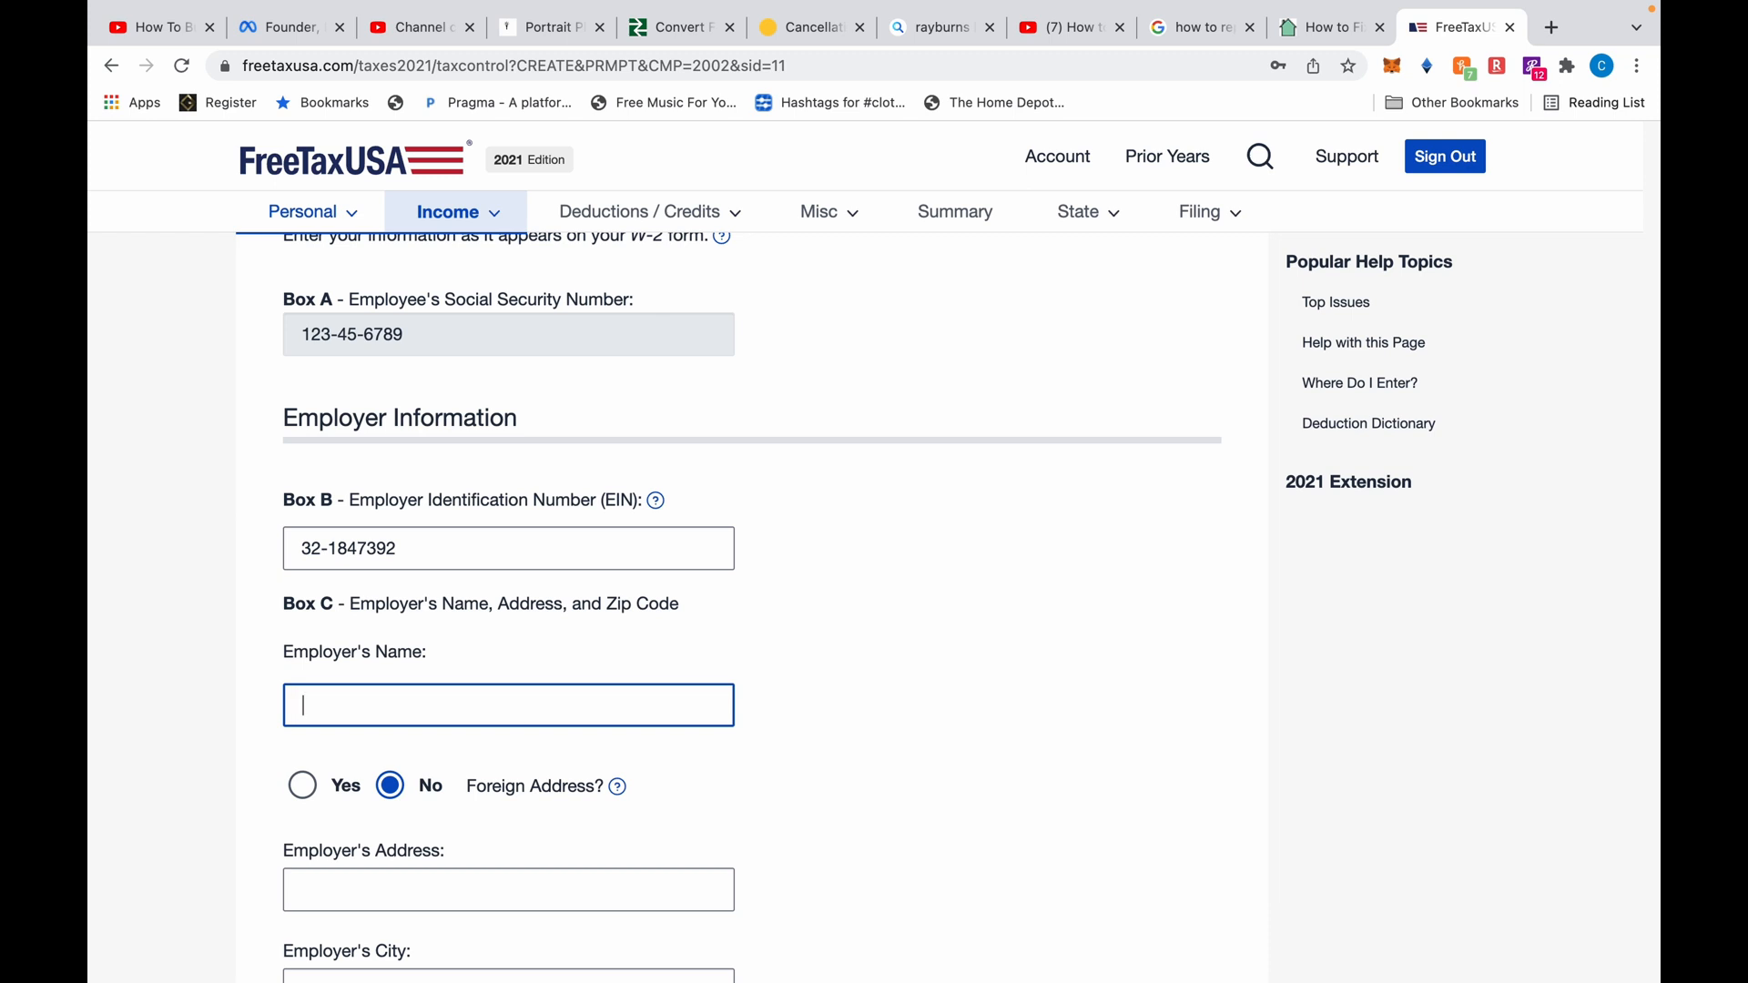
text(Universal Records)
double_click(413, 706)
text(Plumbing)
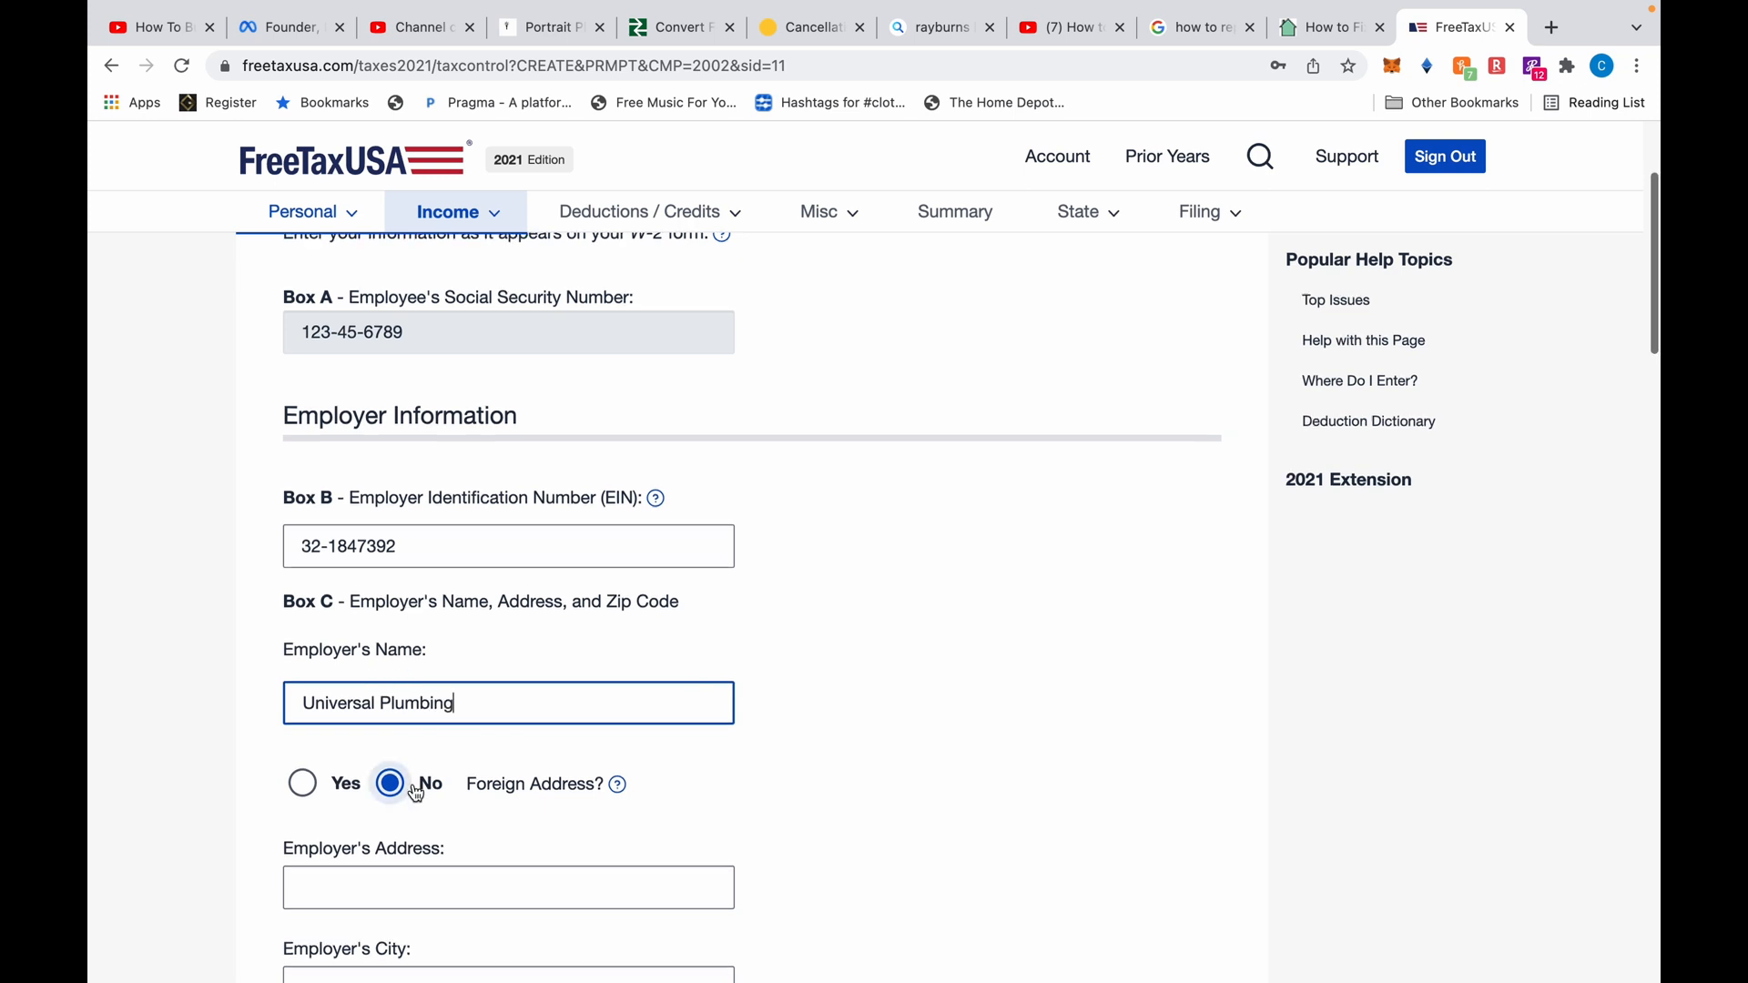
Enter the employer's street address, city Atlanta, state GA and zip code
scroll(416, 792, down, 3)
click(416, 749)
scroll(416, 748, down, 2)
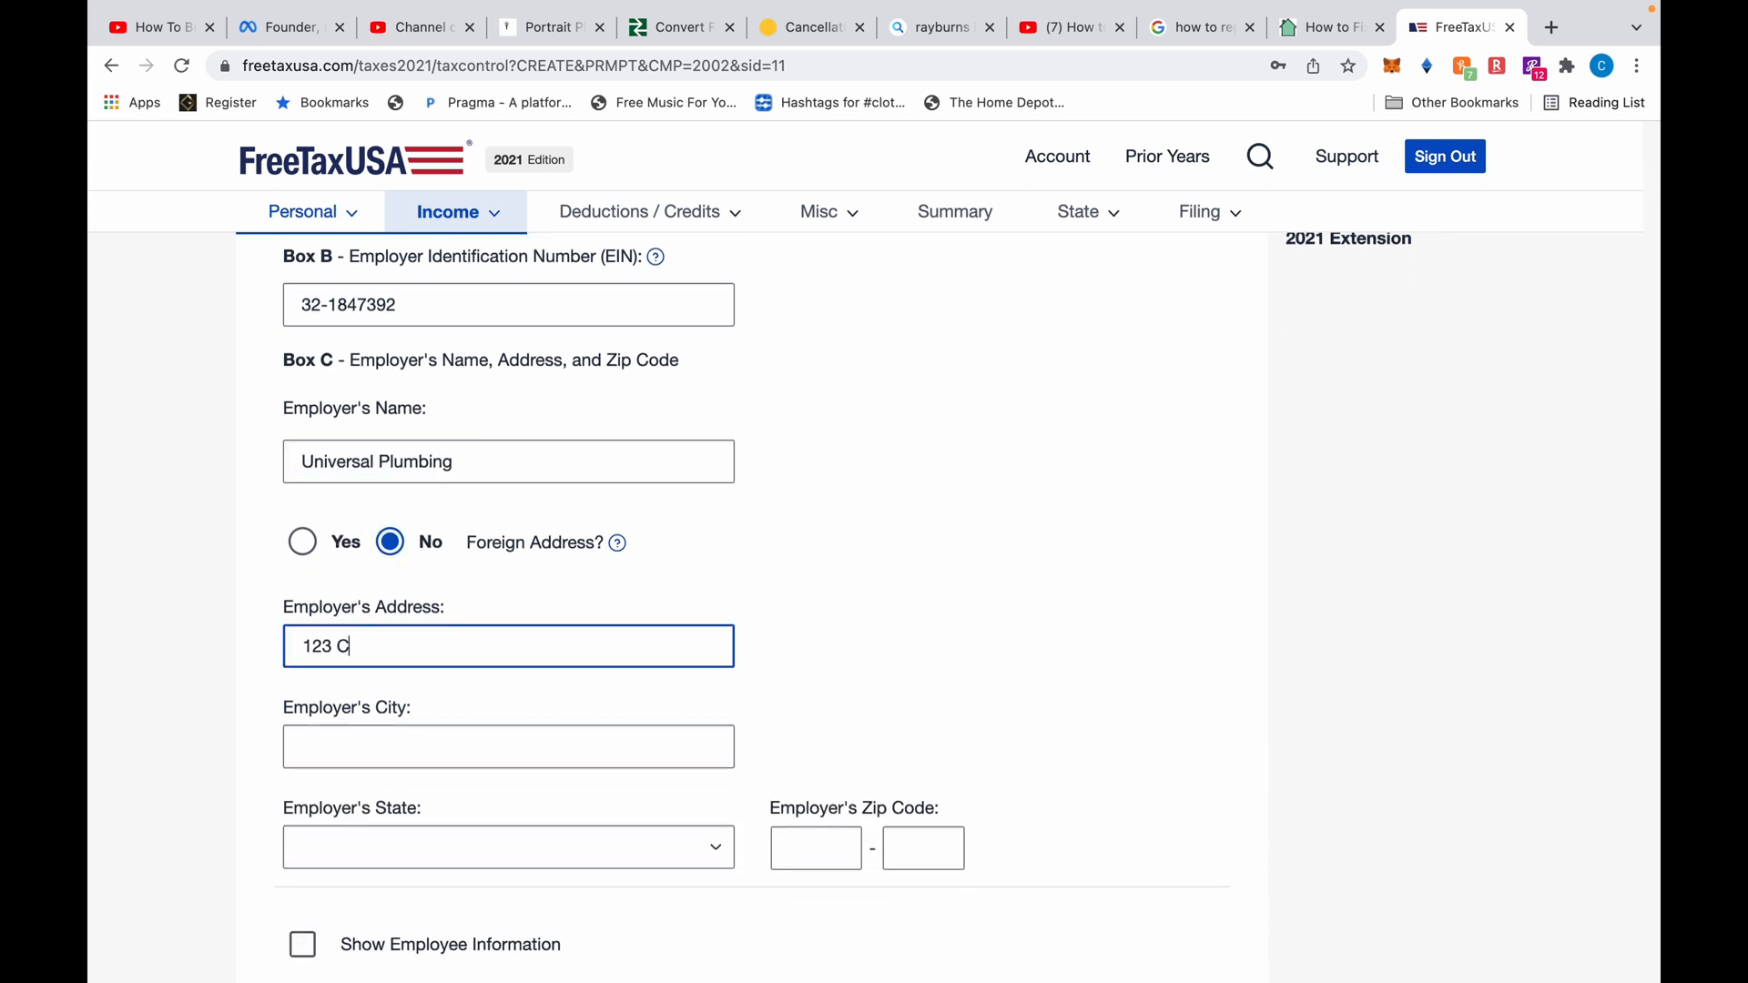
key(Tab)
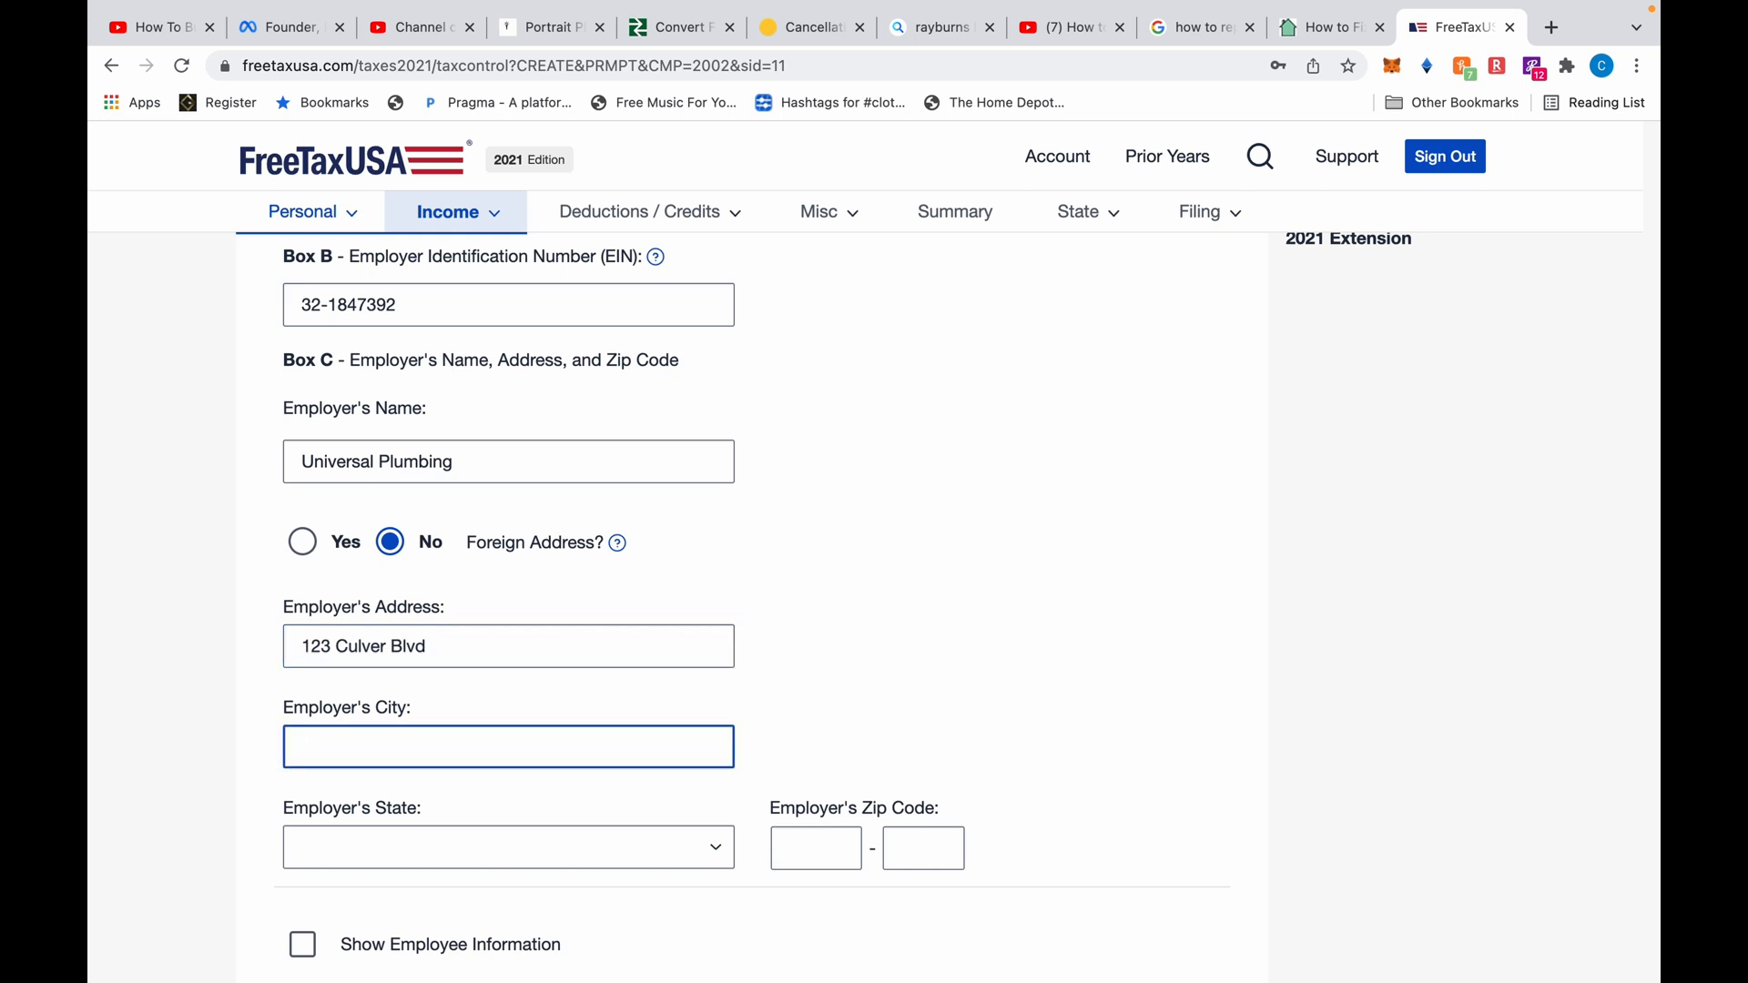
key(Tab)
key(Tab)
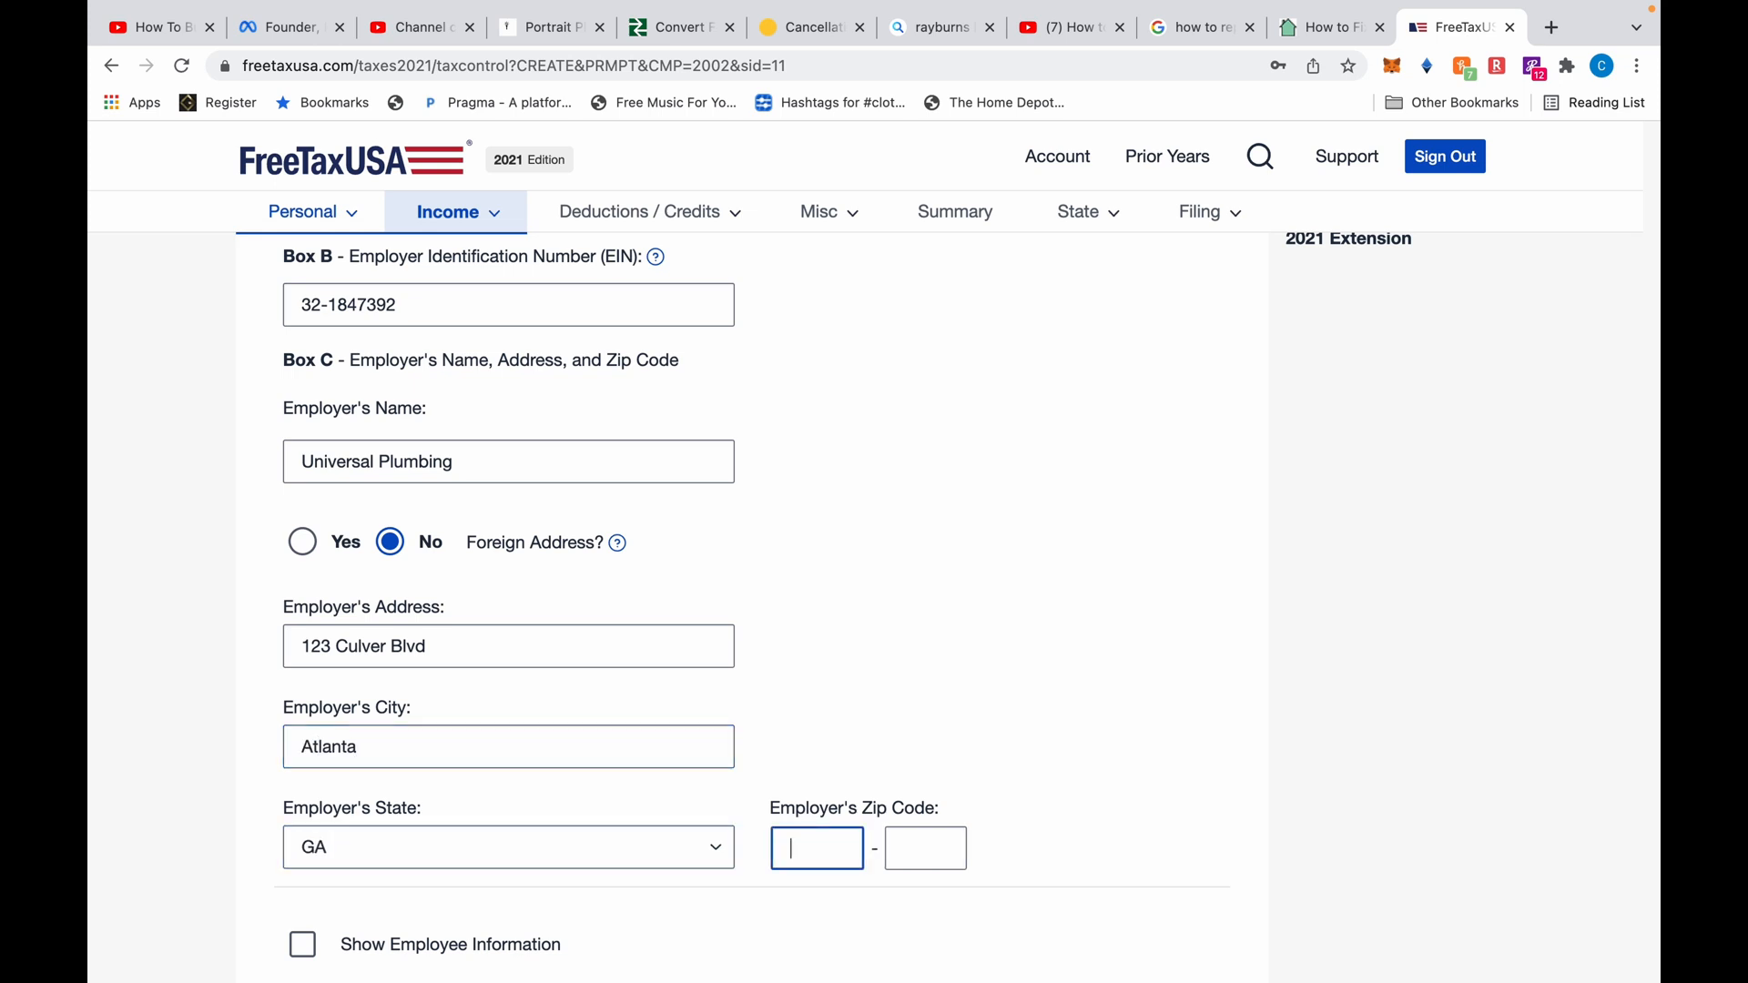
scroll(752, 601, down, 4)
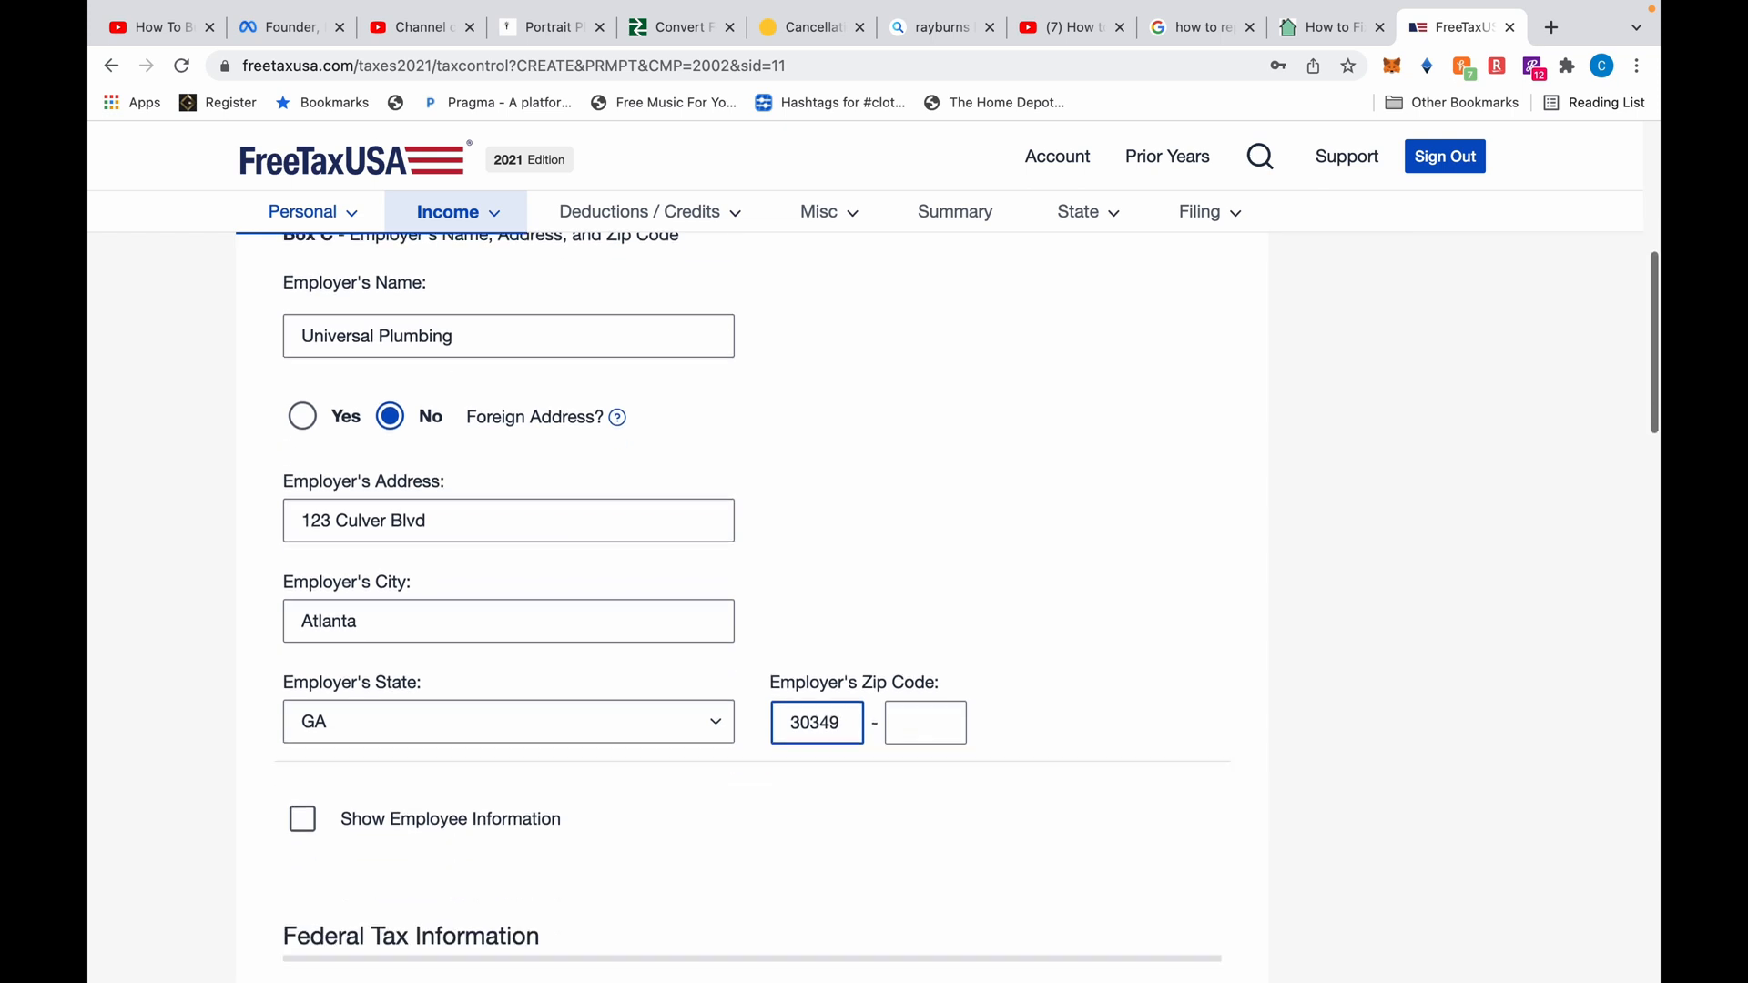
scroll(752, 601, down, 3)
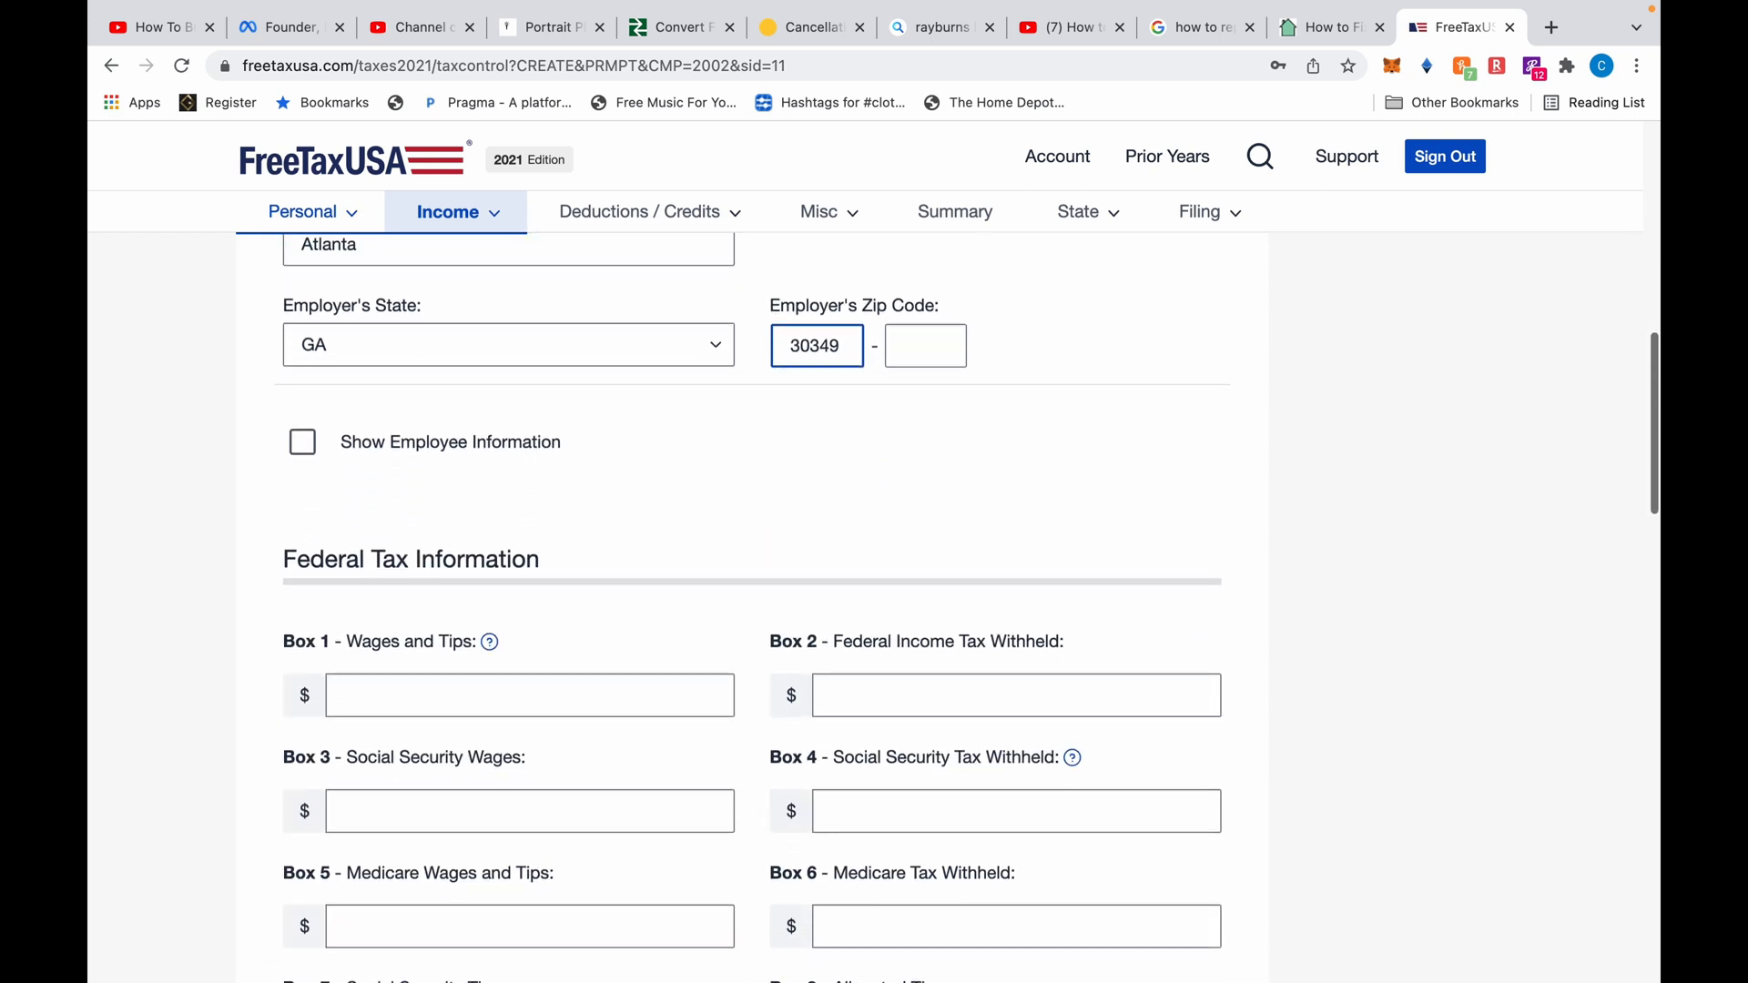
Enter Box 1 wages of 93,457 and Box 2 federal tax withheld of 23,263
scroll(753, 600, down, 2)
scroll(753, 601, down, 2)
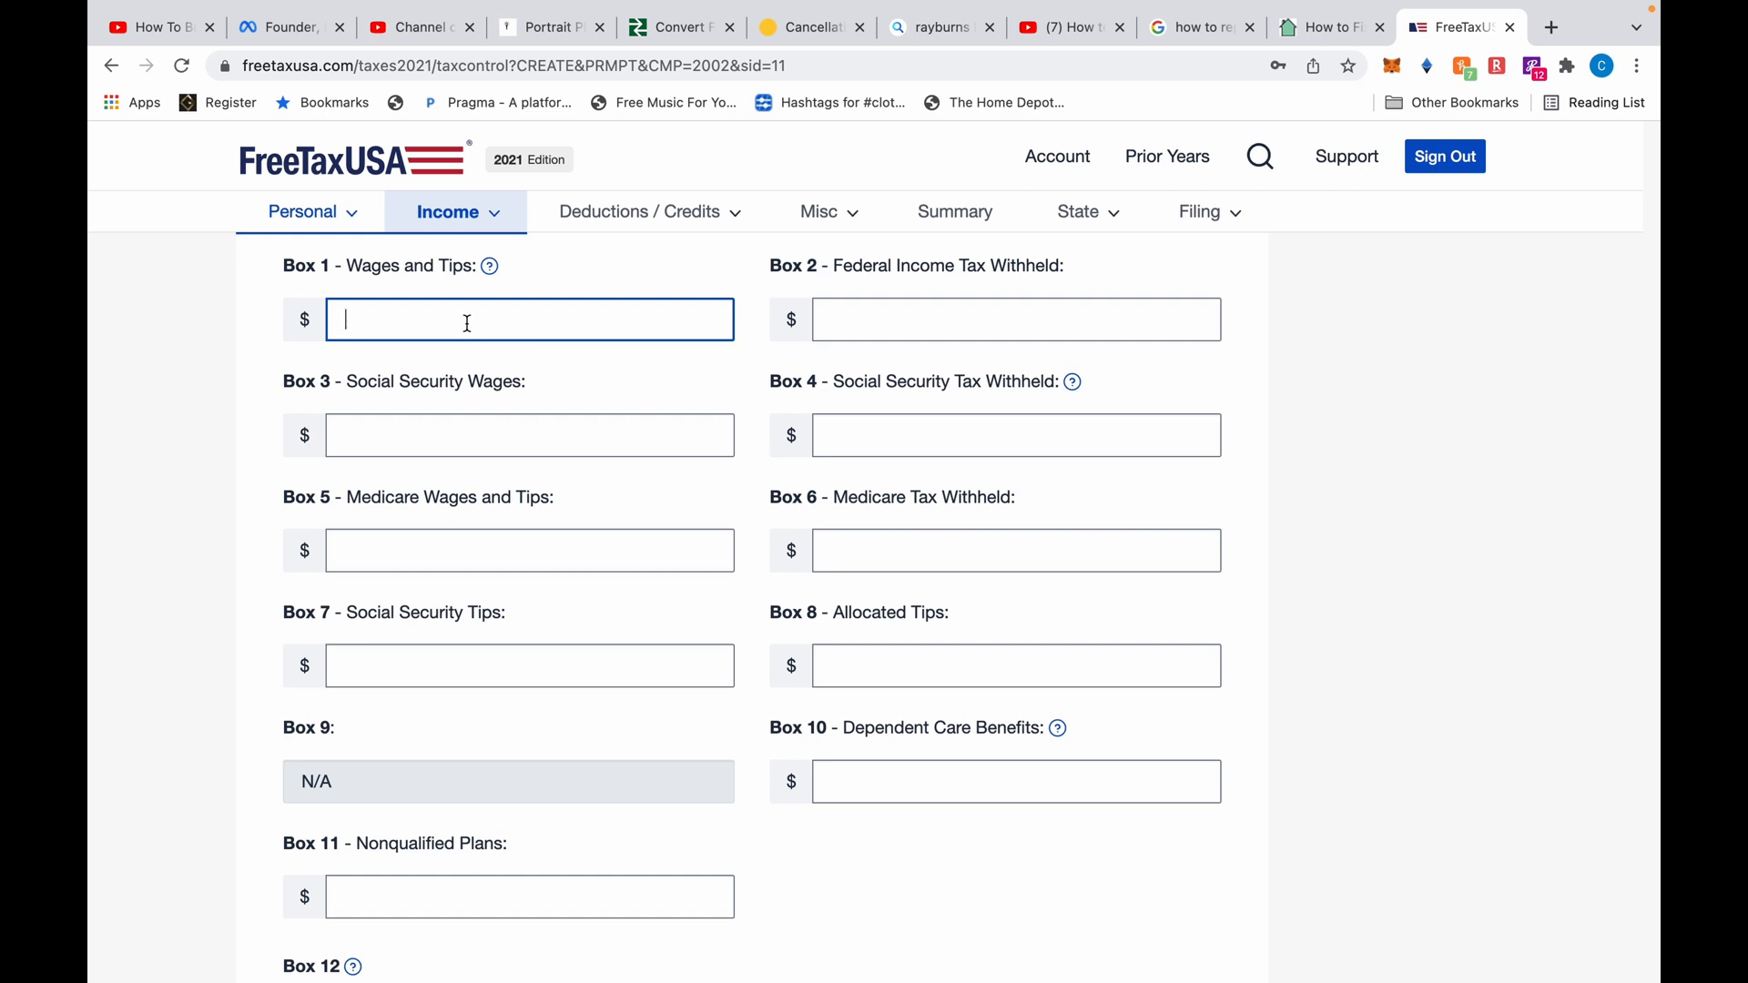
text(93457.23)
key(Tab)
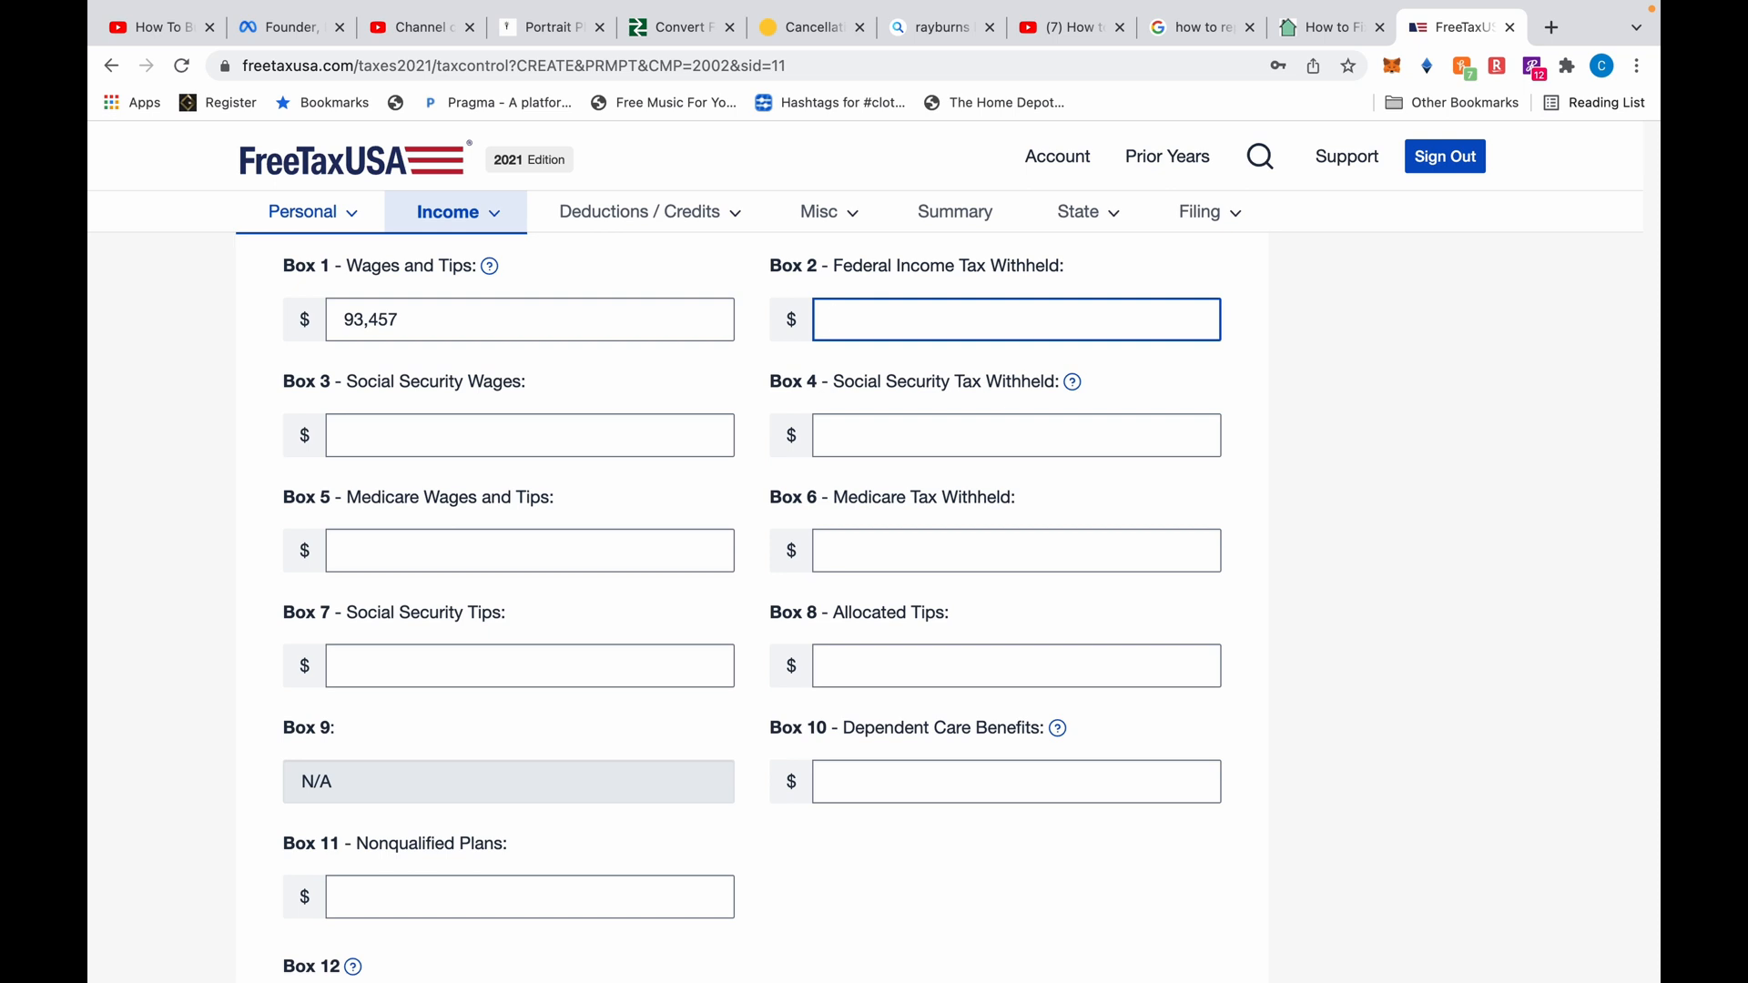
text(23263.32)
Clear the stray Box 3 entry and enter Box 6 Medicare tax withheld of 6,238
click(437, 449)
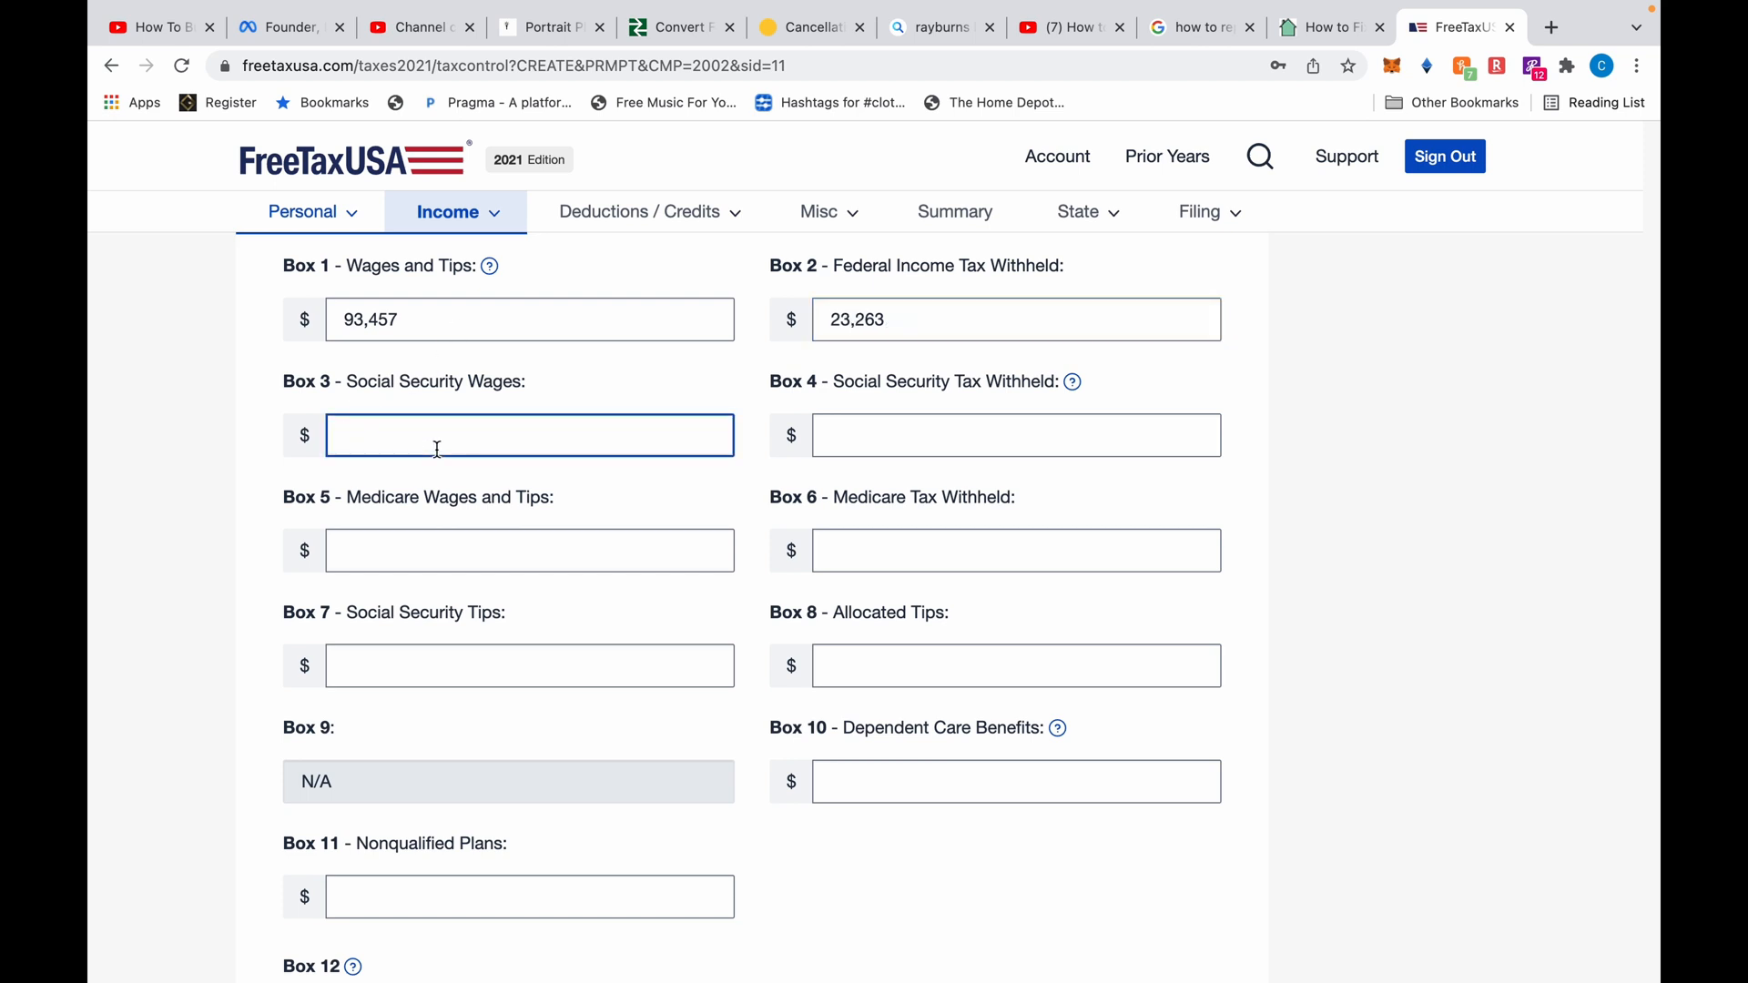
text(4,578)
key(Tab)
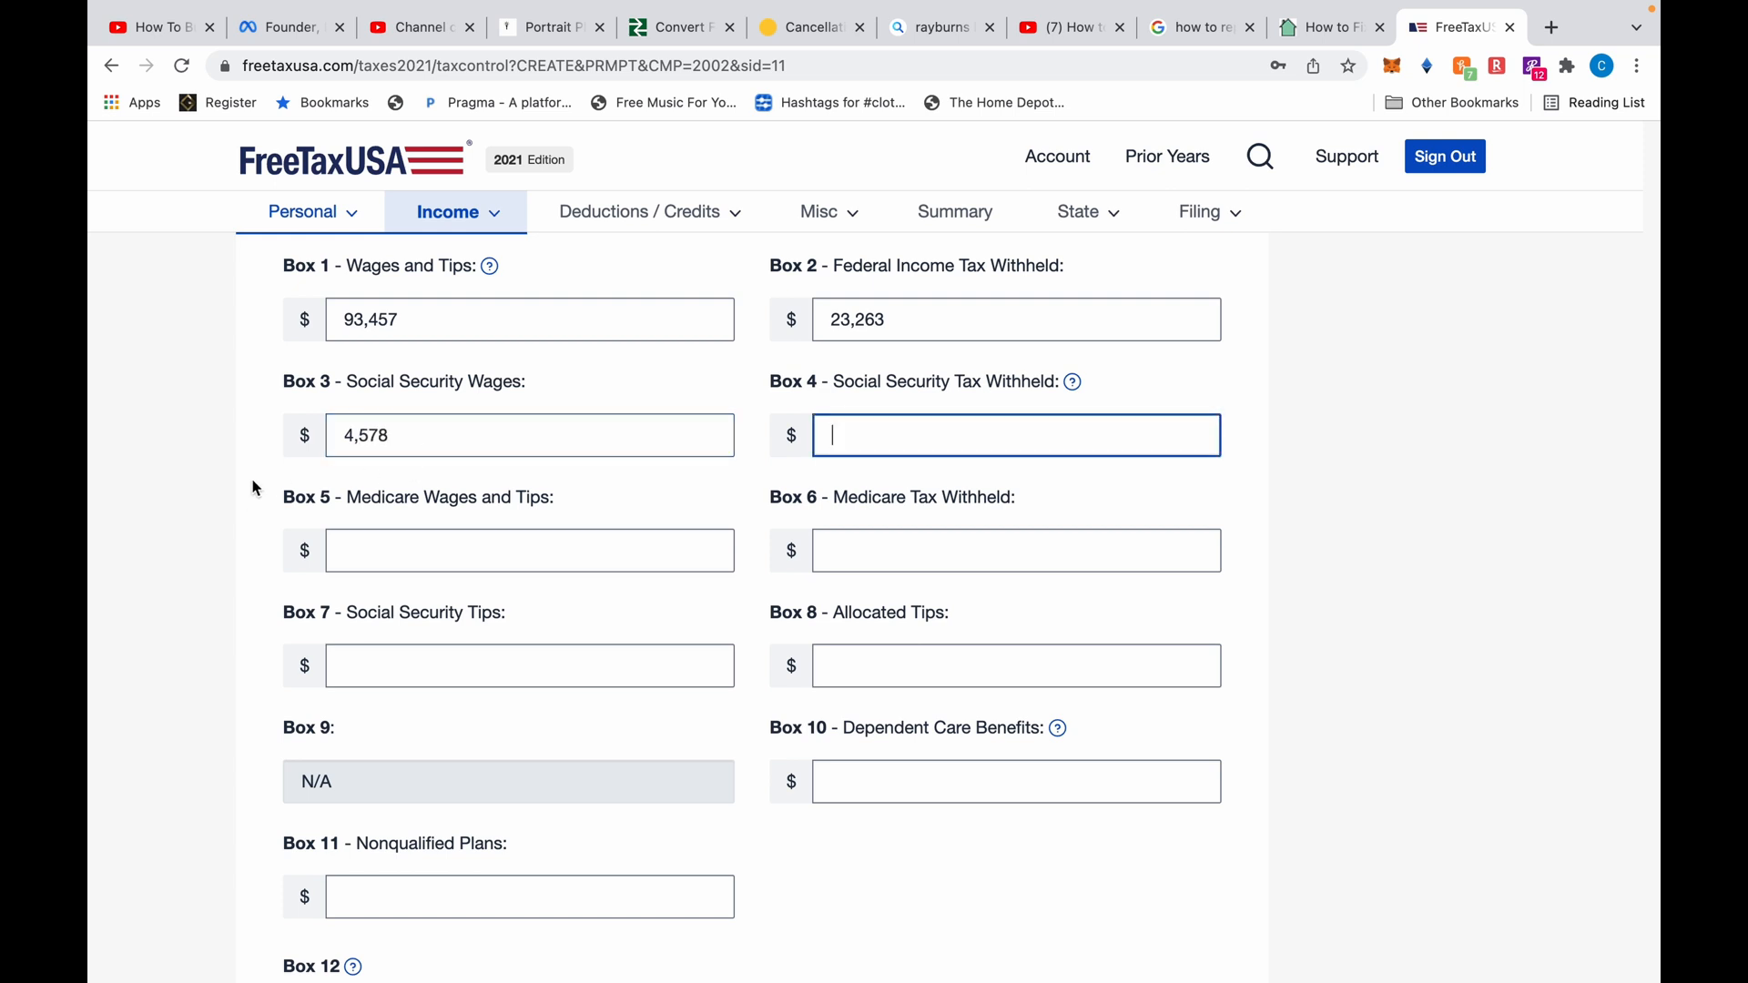
drag(409, 438, 332, 434)
key(BackSpace)
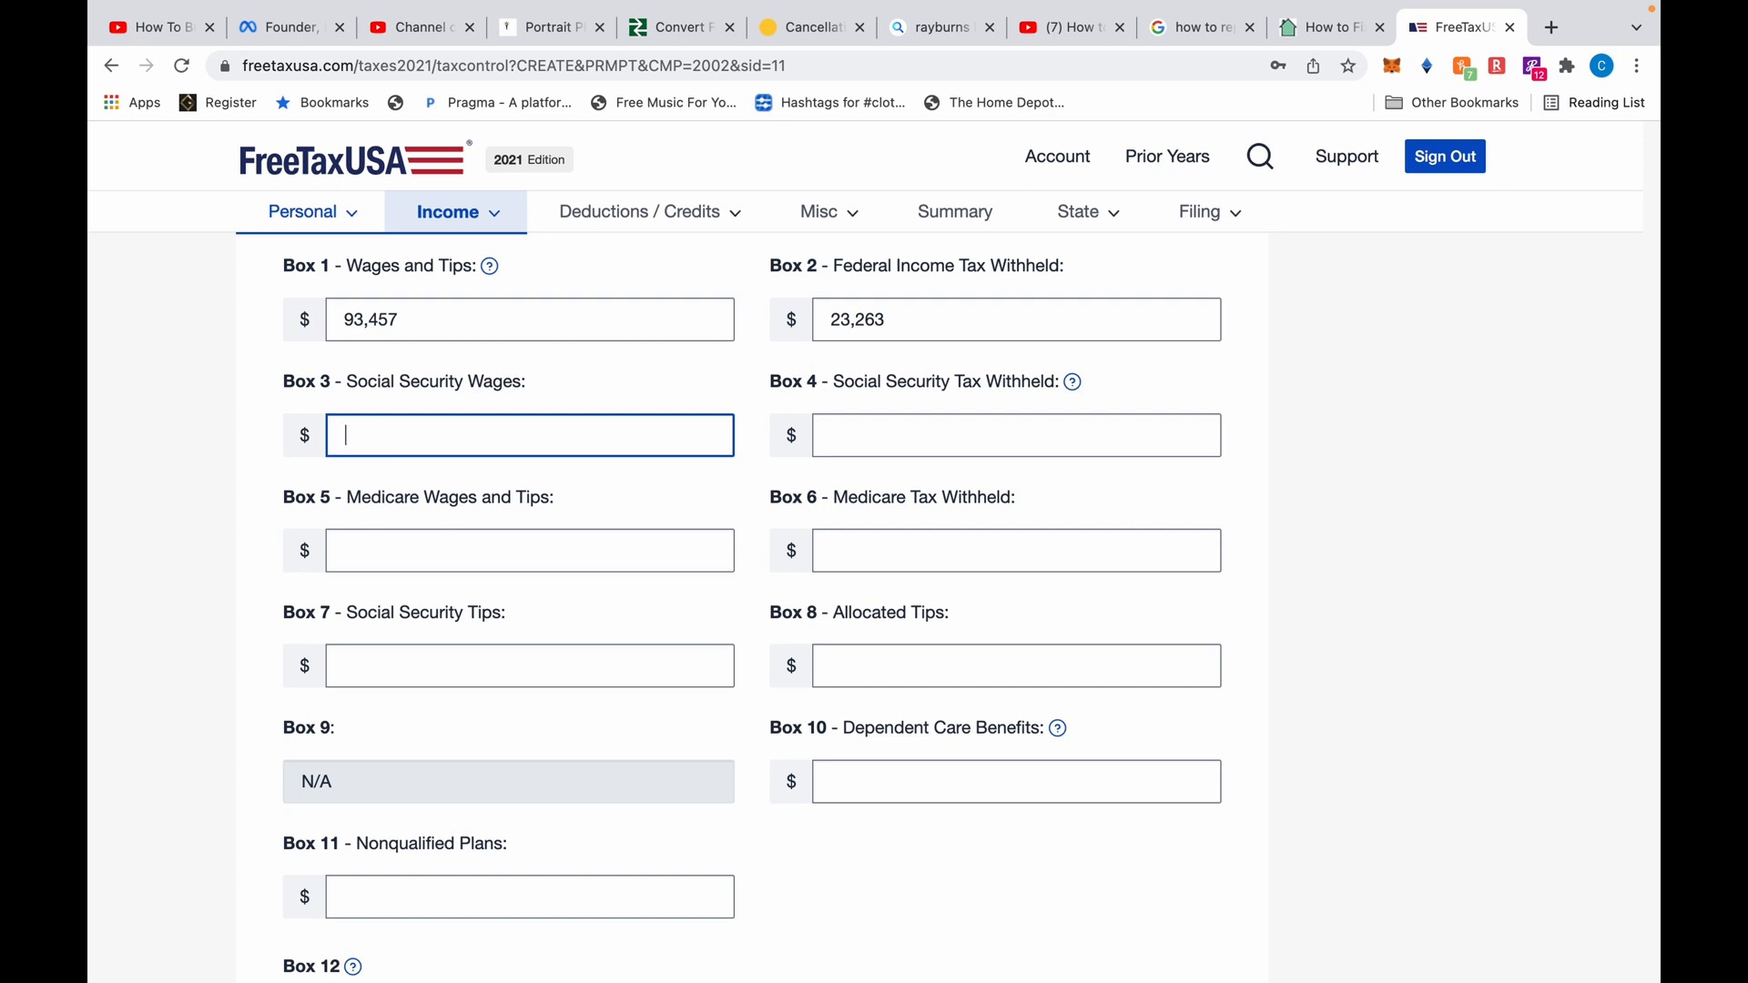
key(Tab)
text(4578)
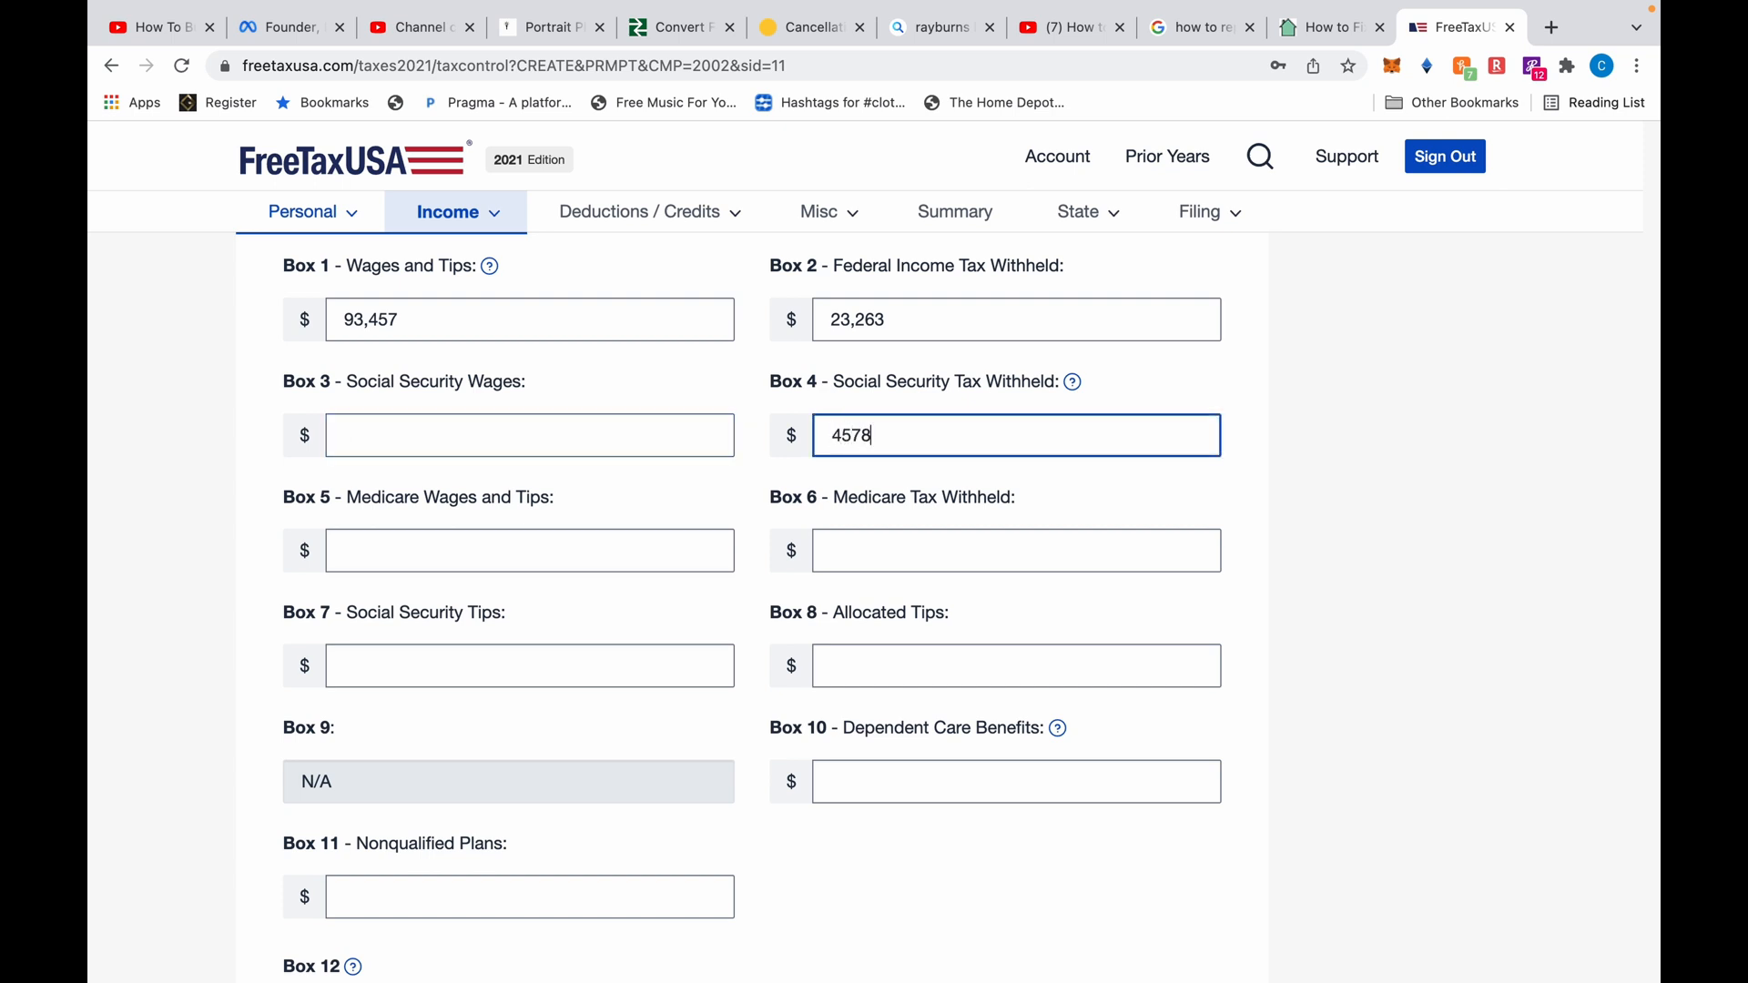
key(Tab)
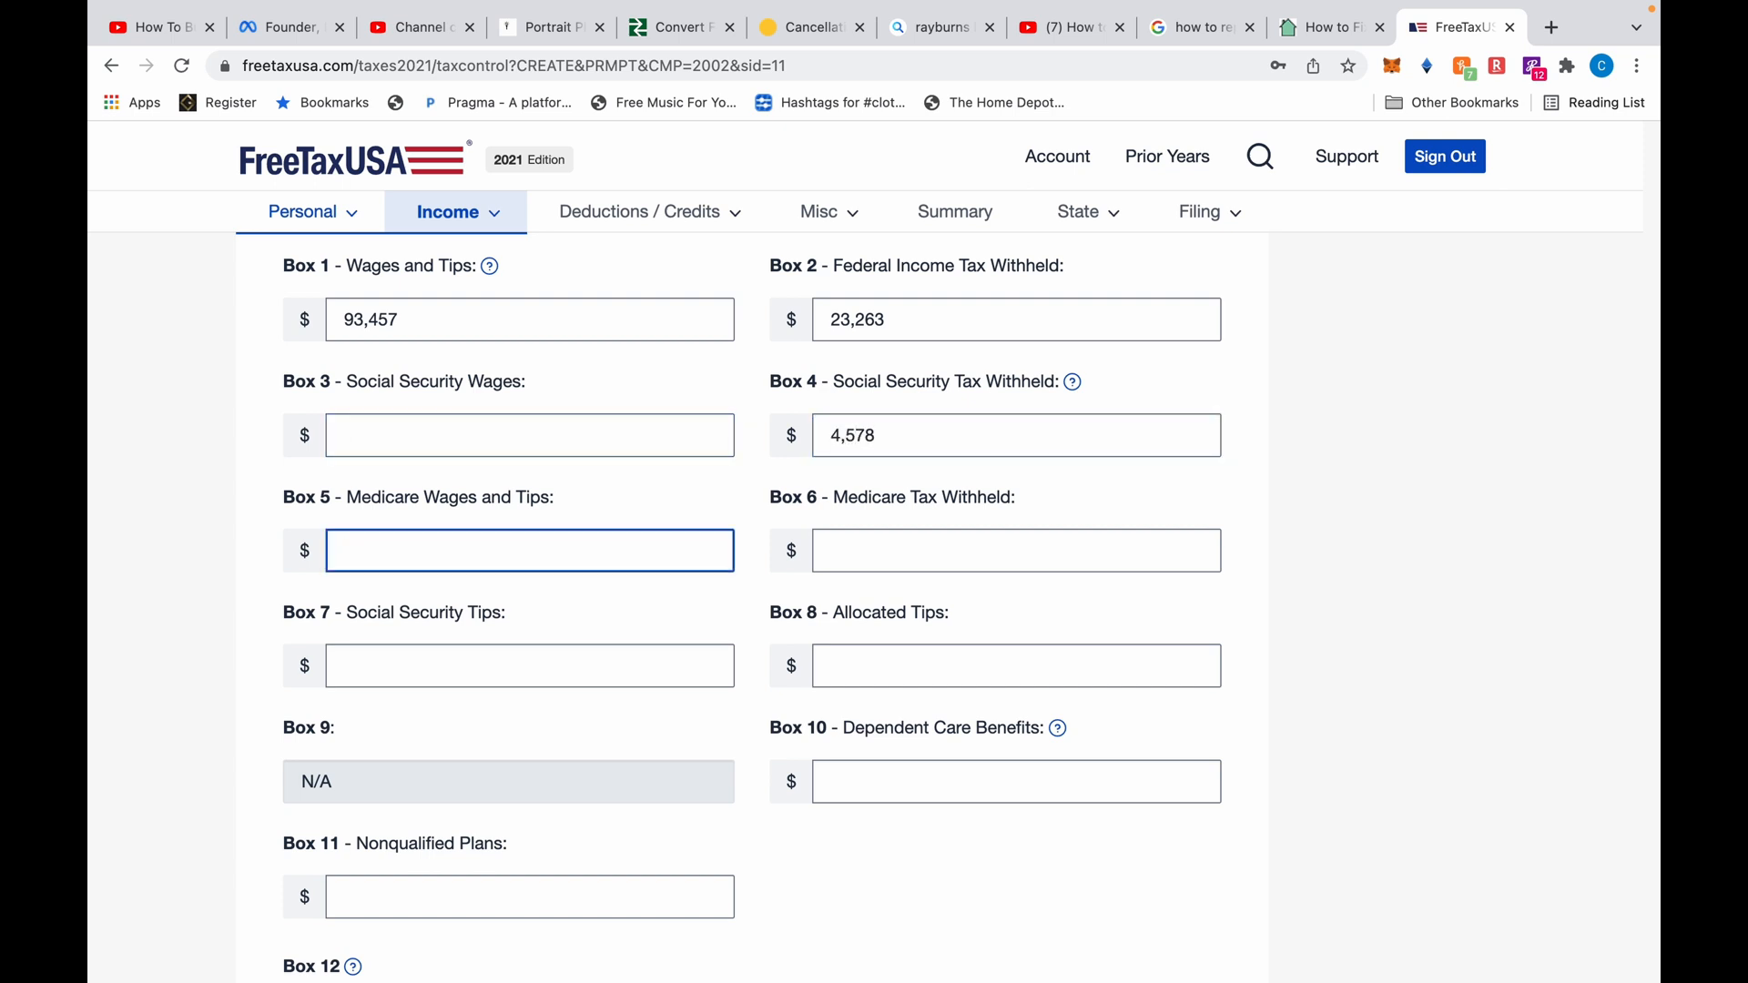
key(Tab)
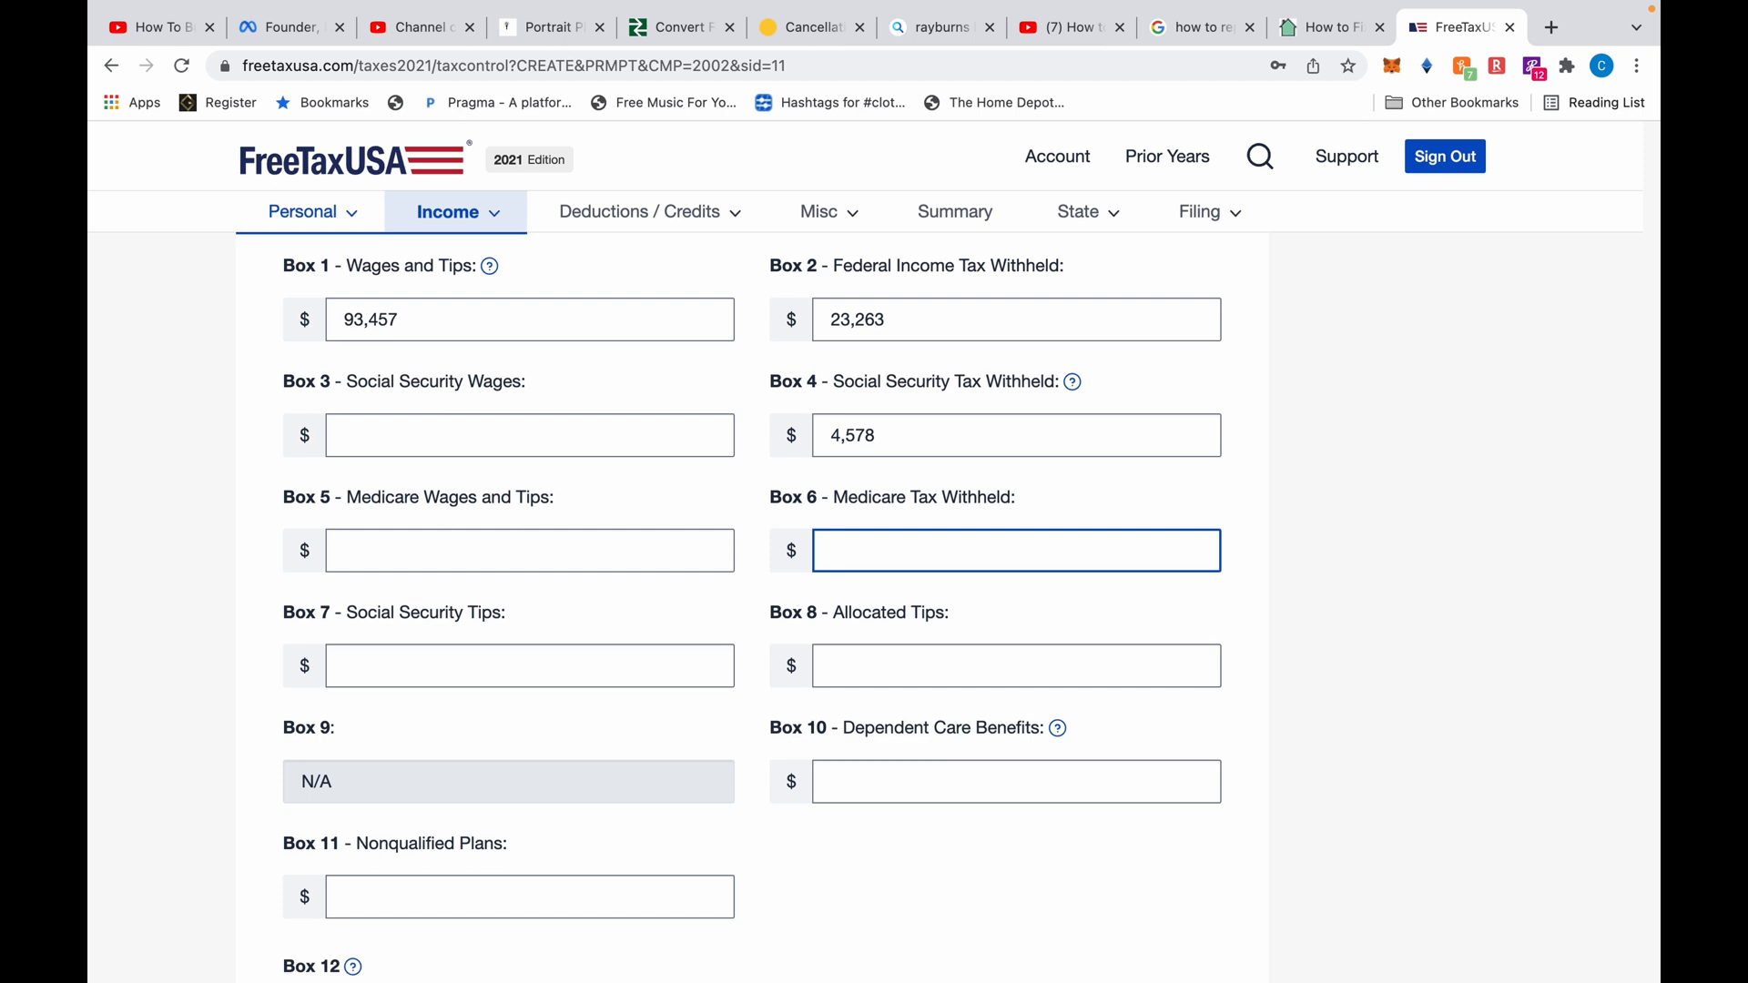
text(3947)
key(BackSpace)
key(BackSpace)
key(BackSpace)
key(BackSpace)
text(6,238)
Correct Box 4 Social Security tax withheld to 7,218
click(899, 440)
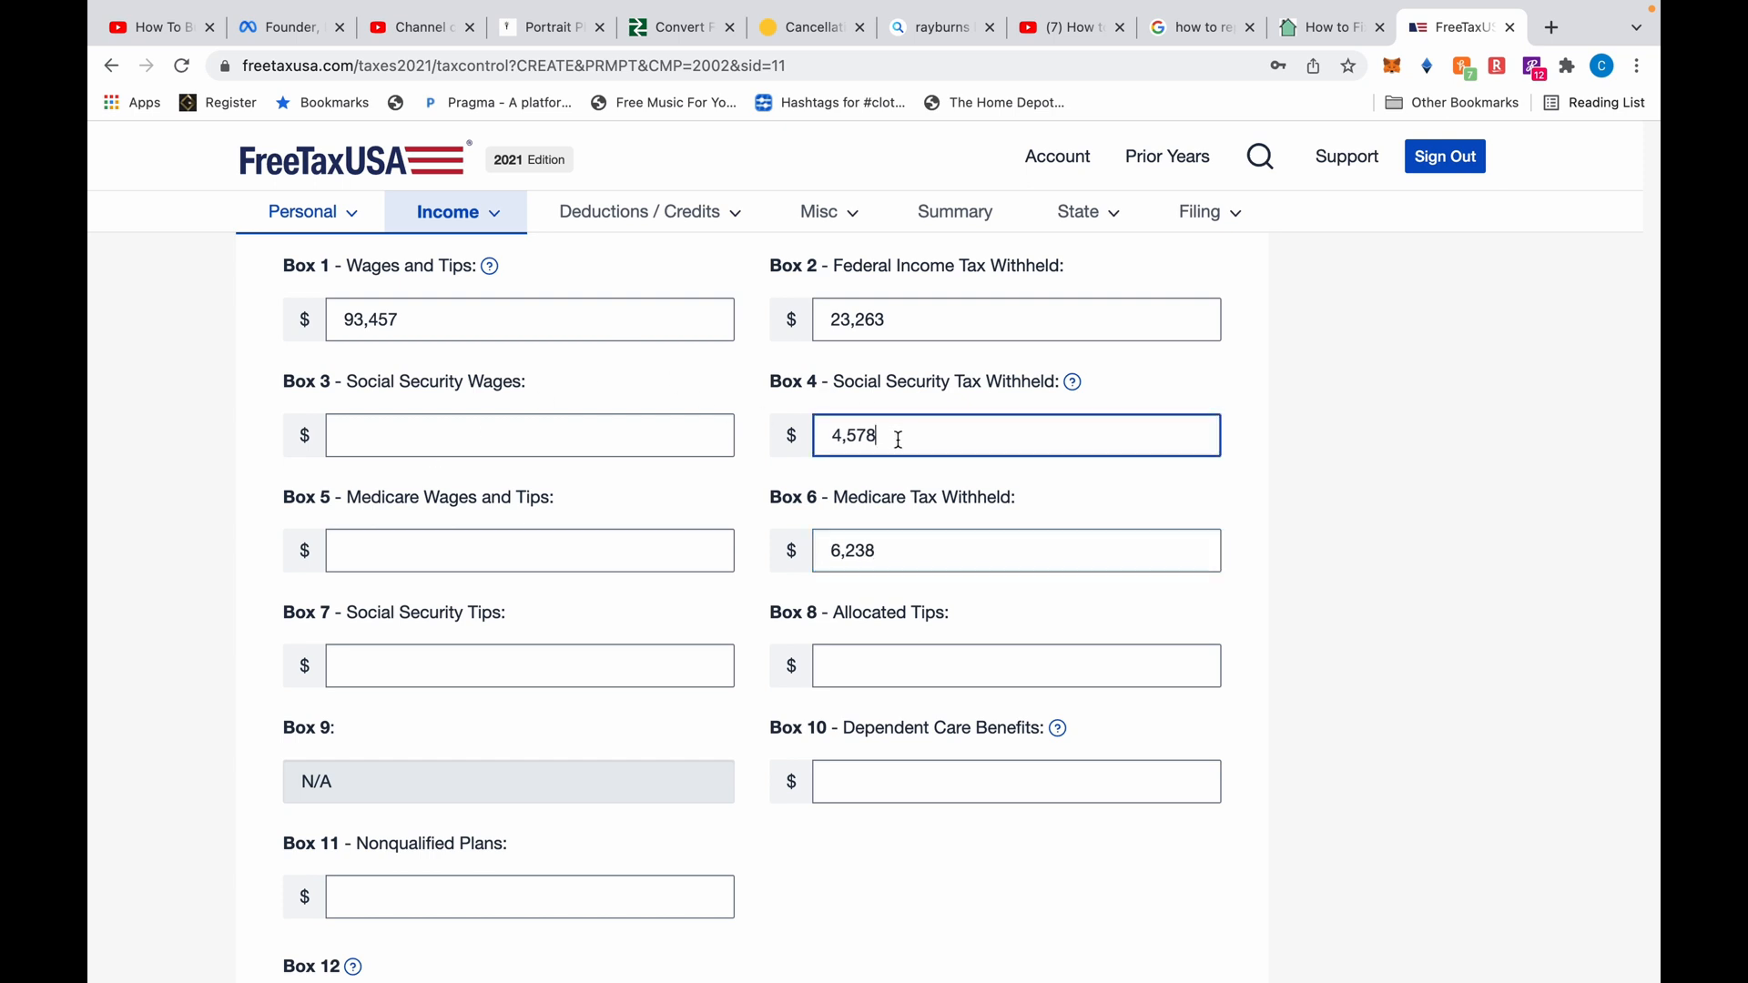
drag(899, 440, 813, 443)
text(7218)
scroll(885, 754, down, 3)
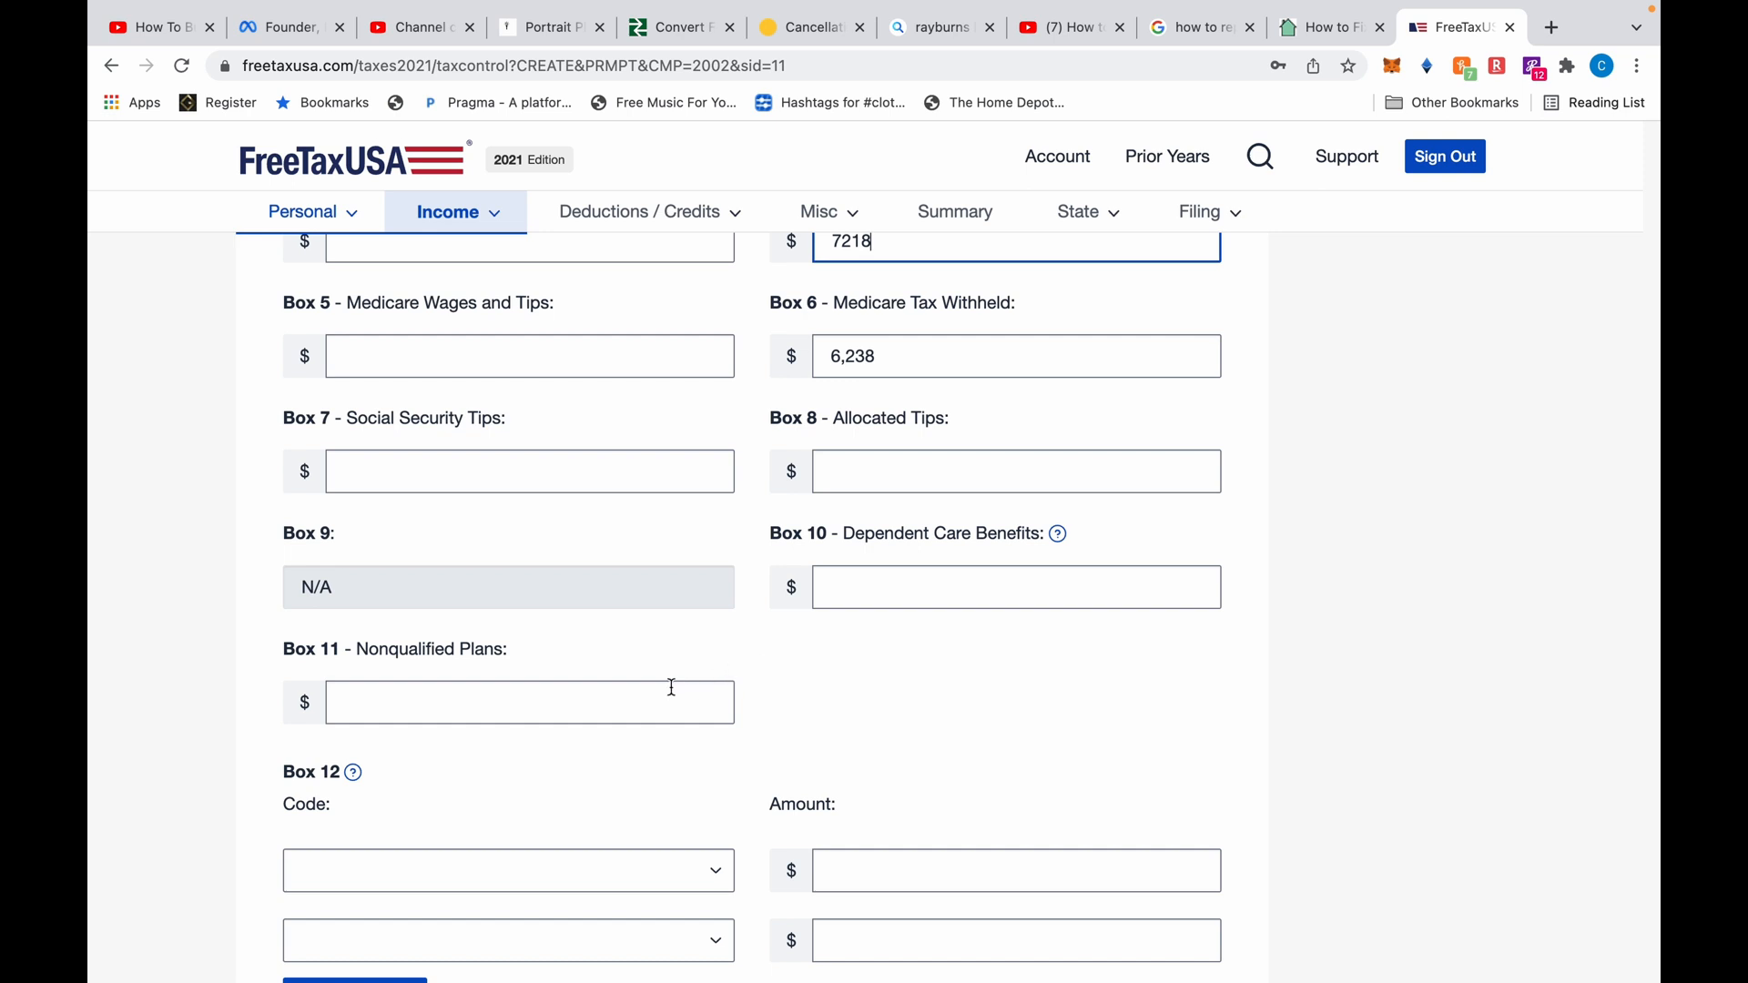
scroll(754, 665, down, 5)
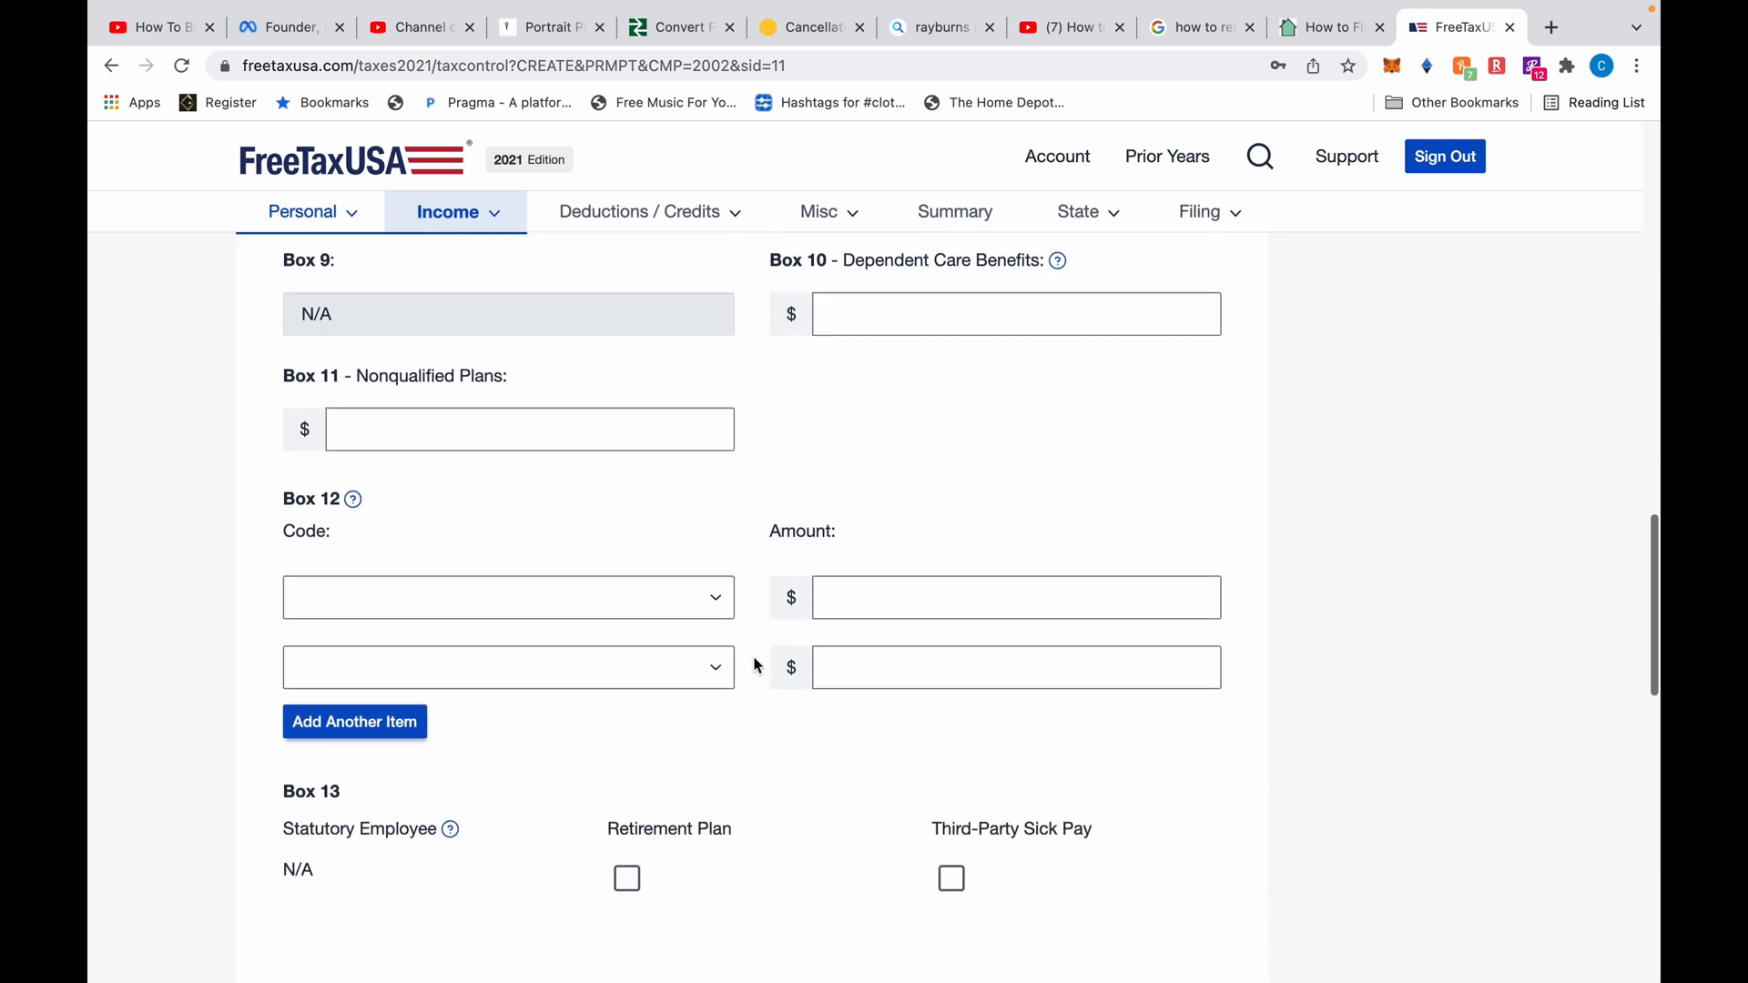
scroll(754, 664, down, 1)
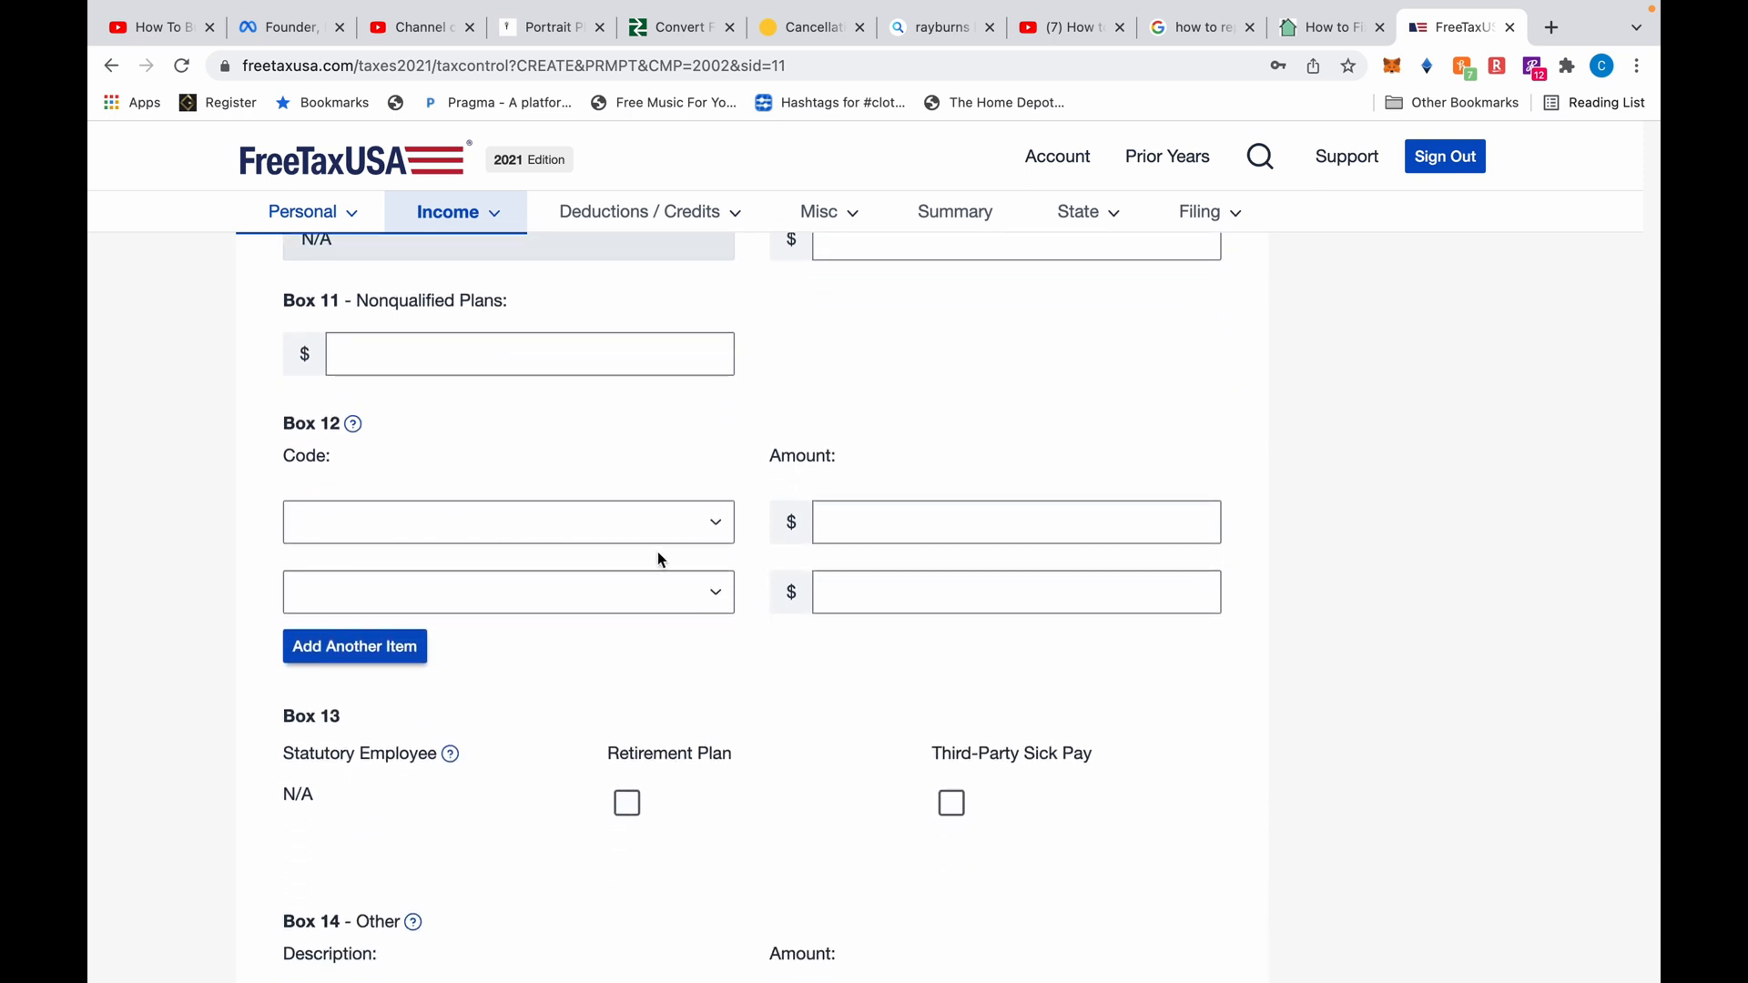
scroll(683, 604, down, 7)
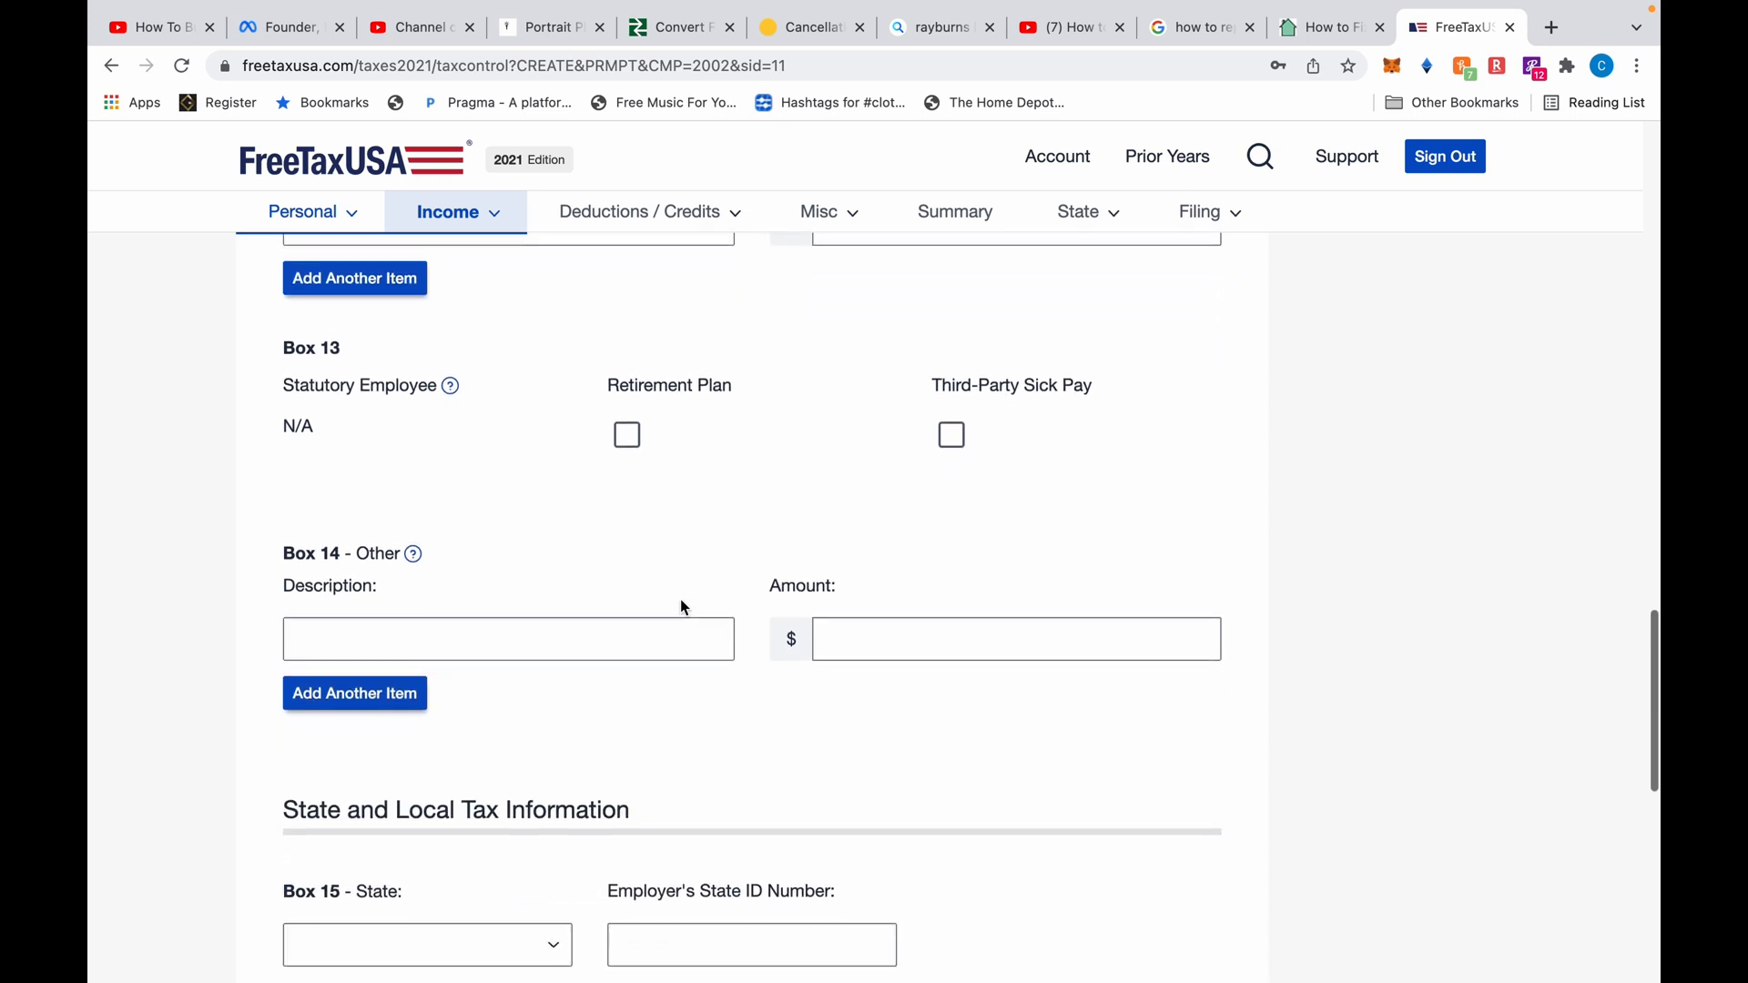
scroll(683, 605, down, 3)
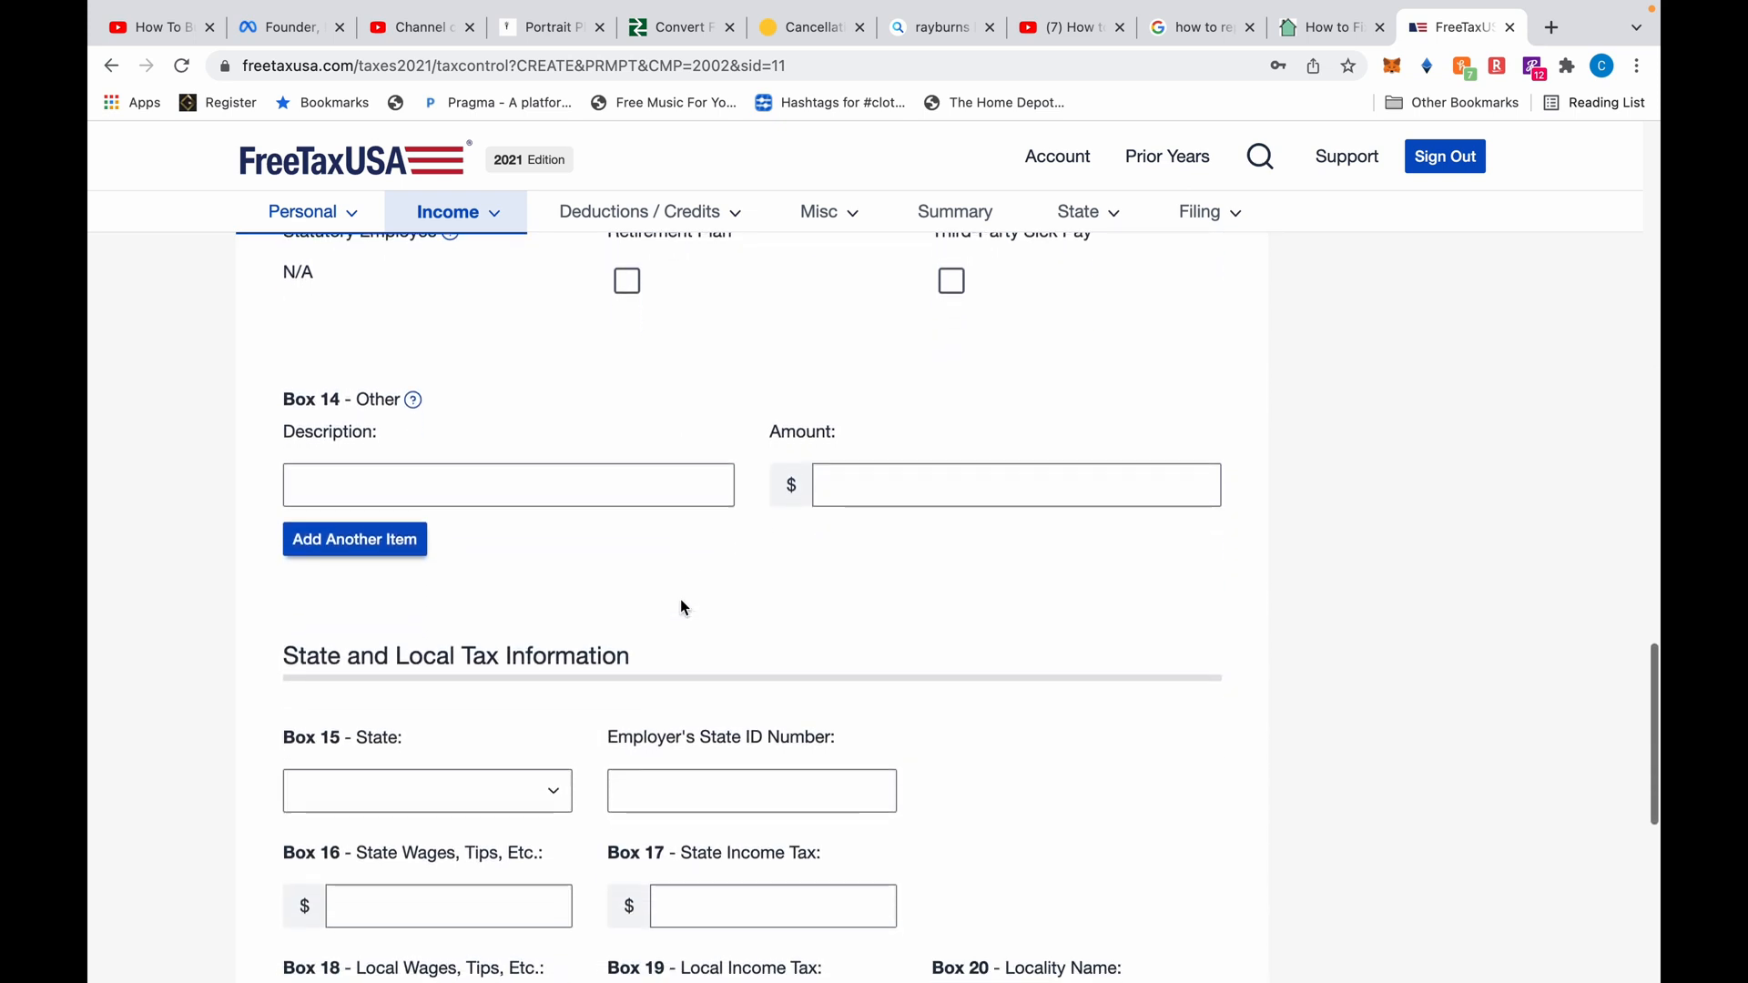
scroll(683, 605, down, 4)
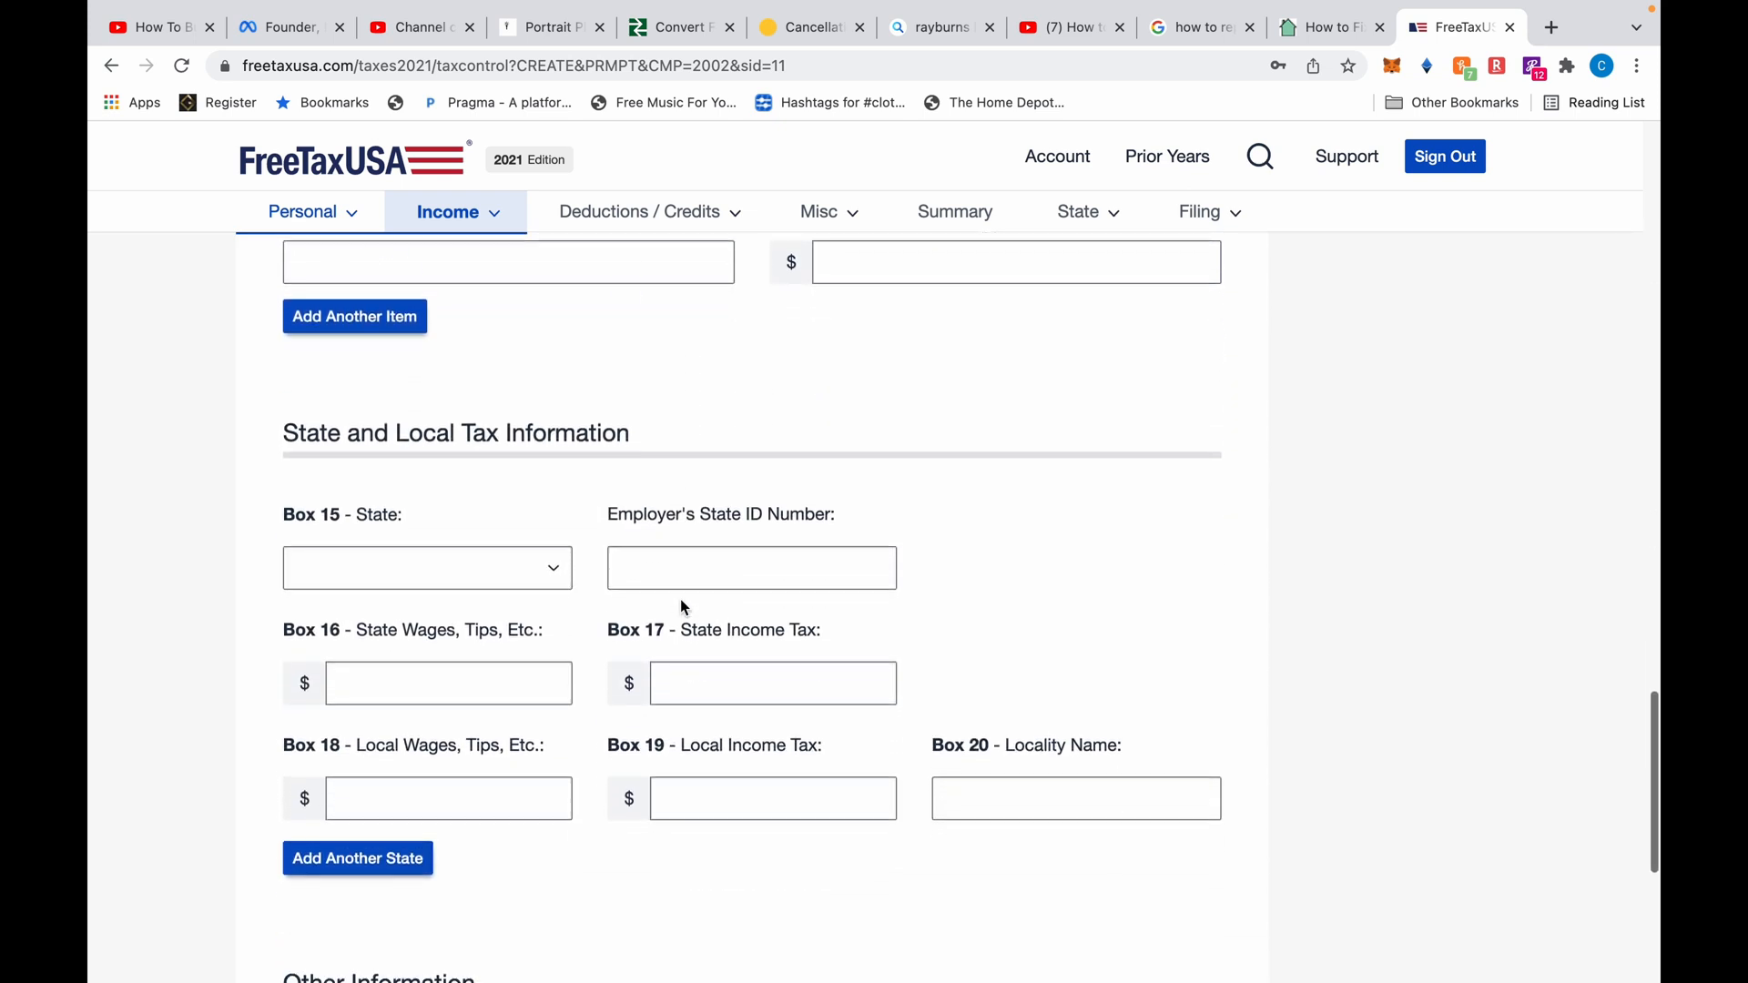
Set the Box 15 state to GA and paste the employer's EIN as its state ID
click(566, 543)
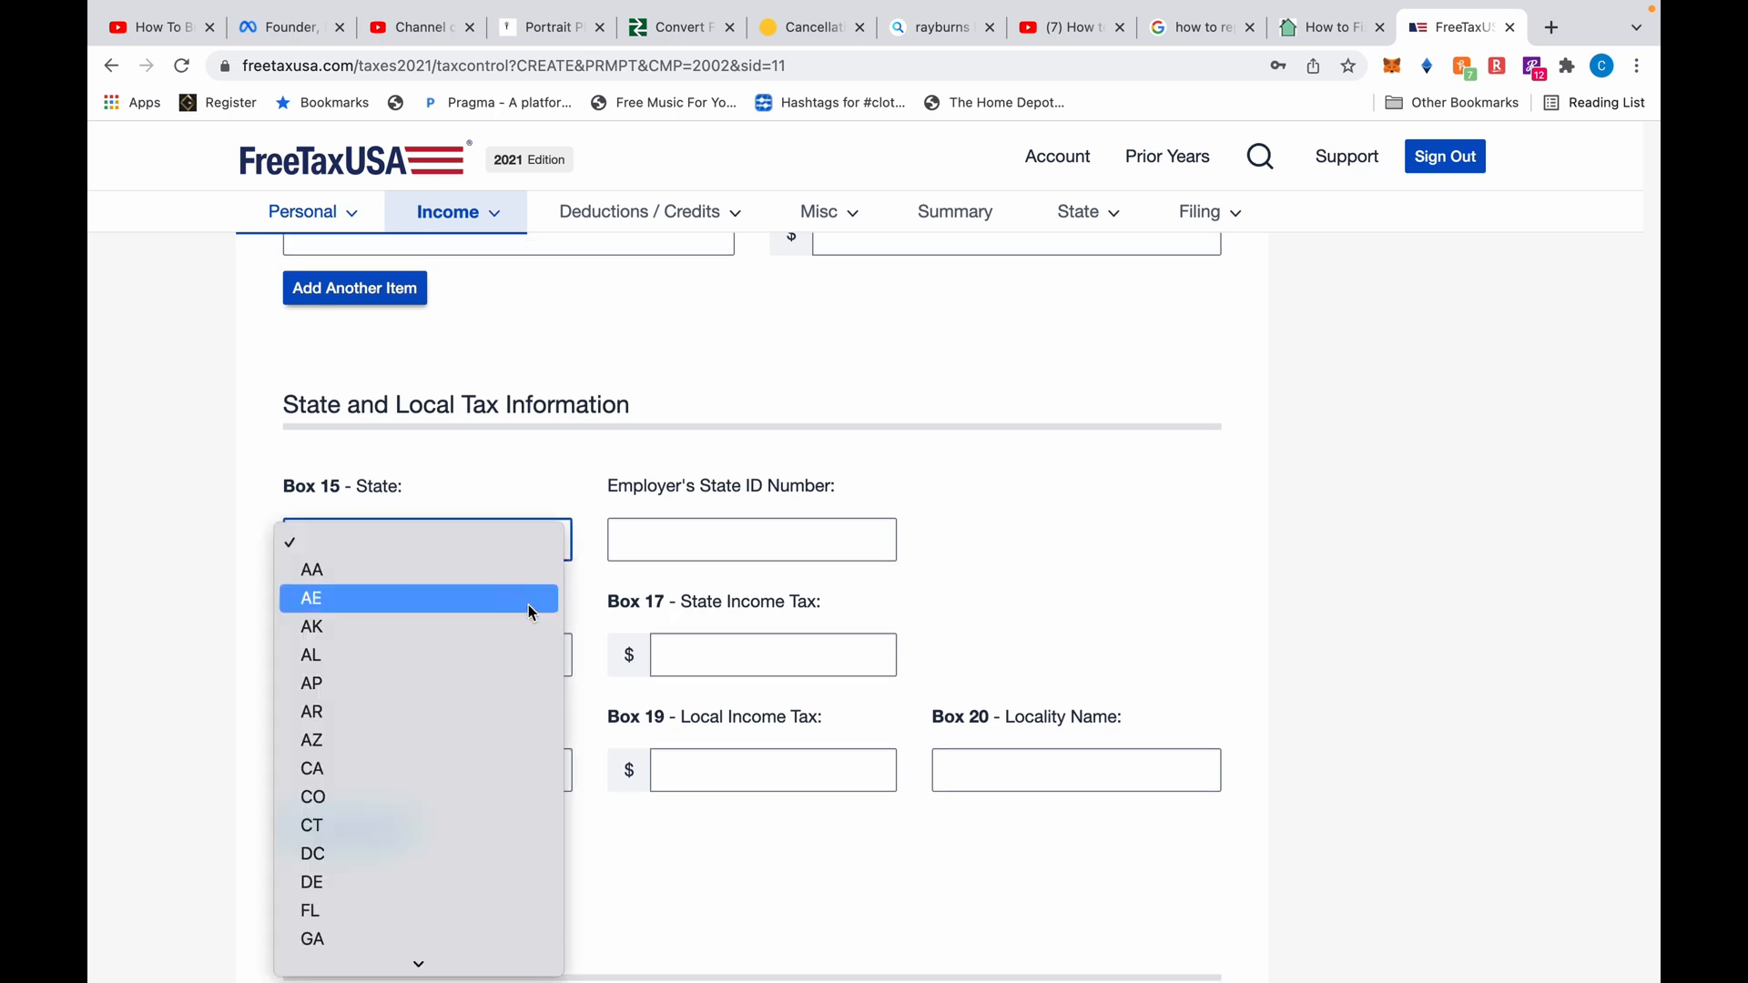
click(443, 938)
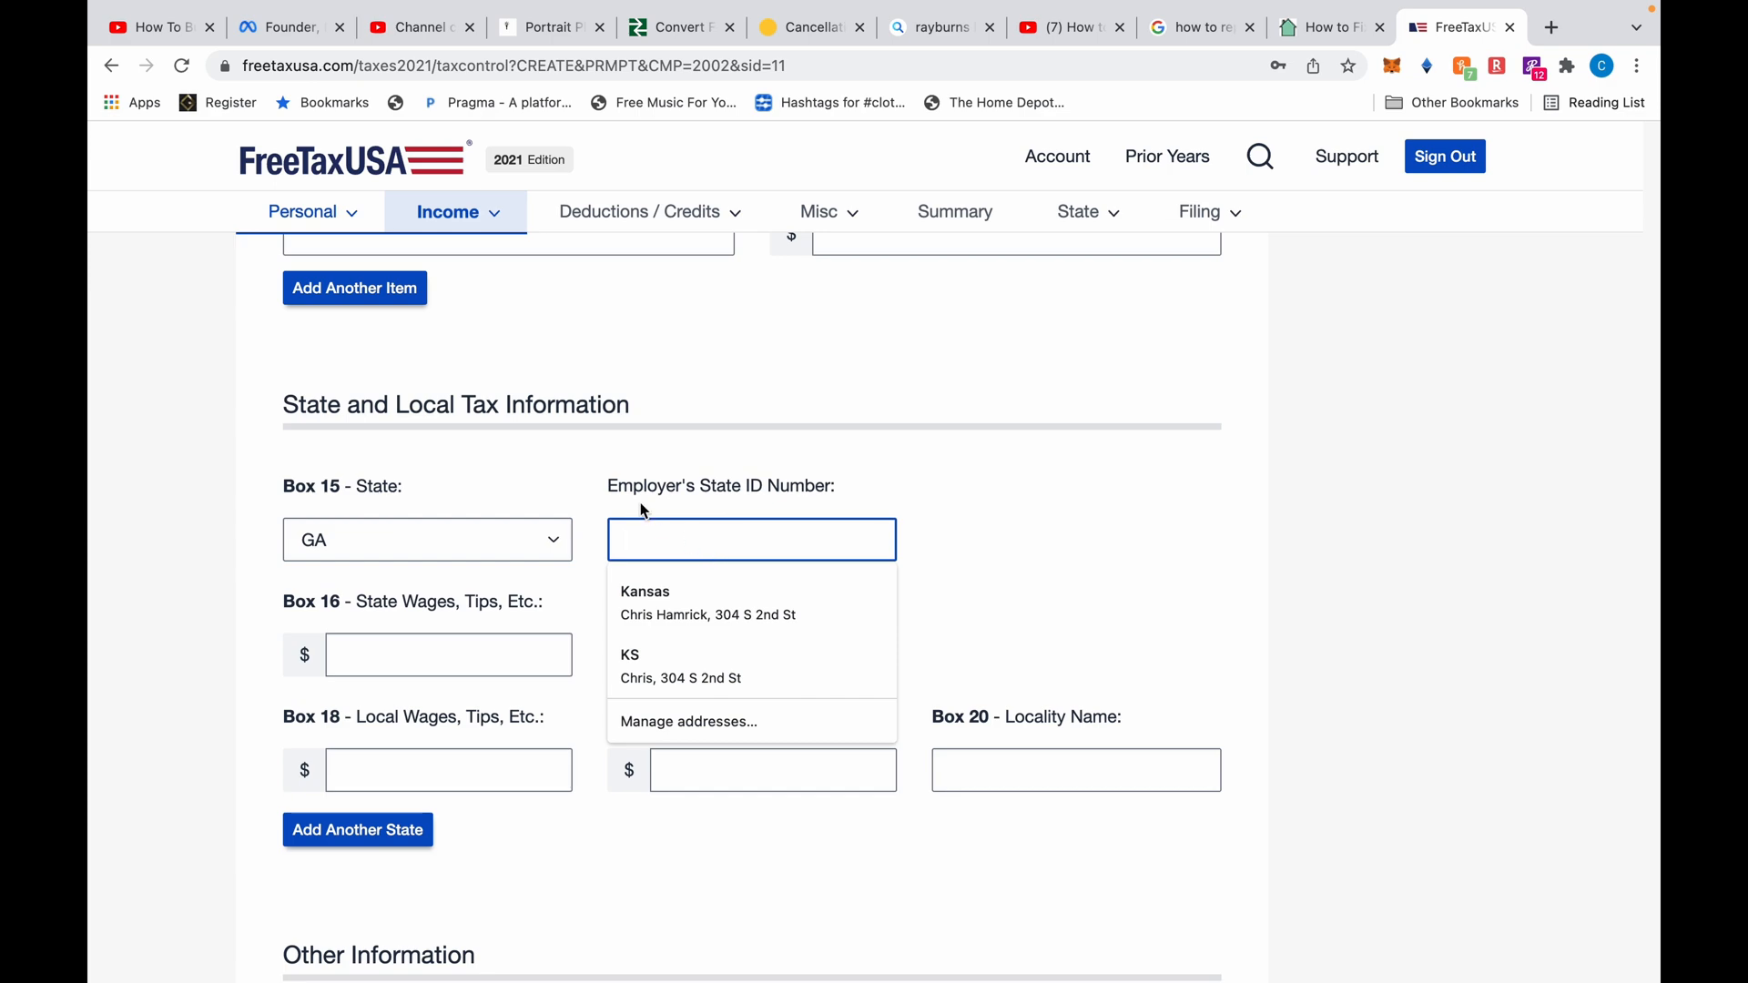
scroll(642, 510, up, 15)
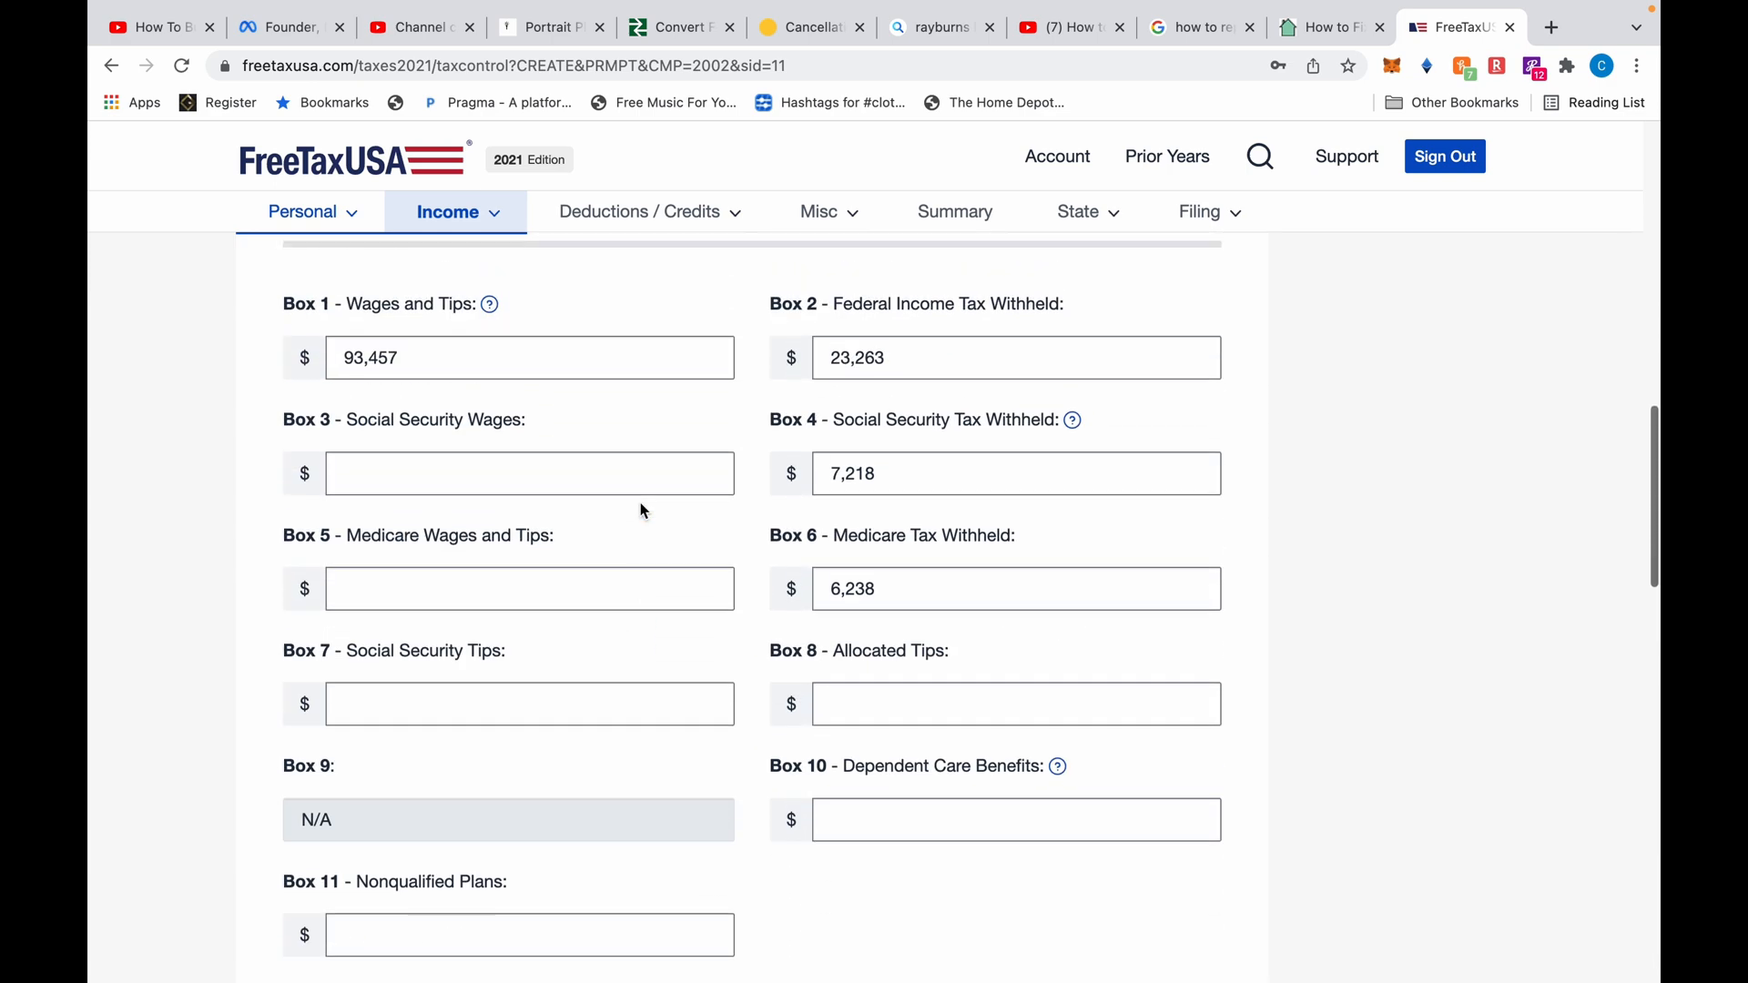
scroll(641, 510, up, 8)
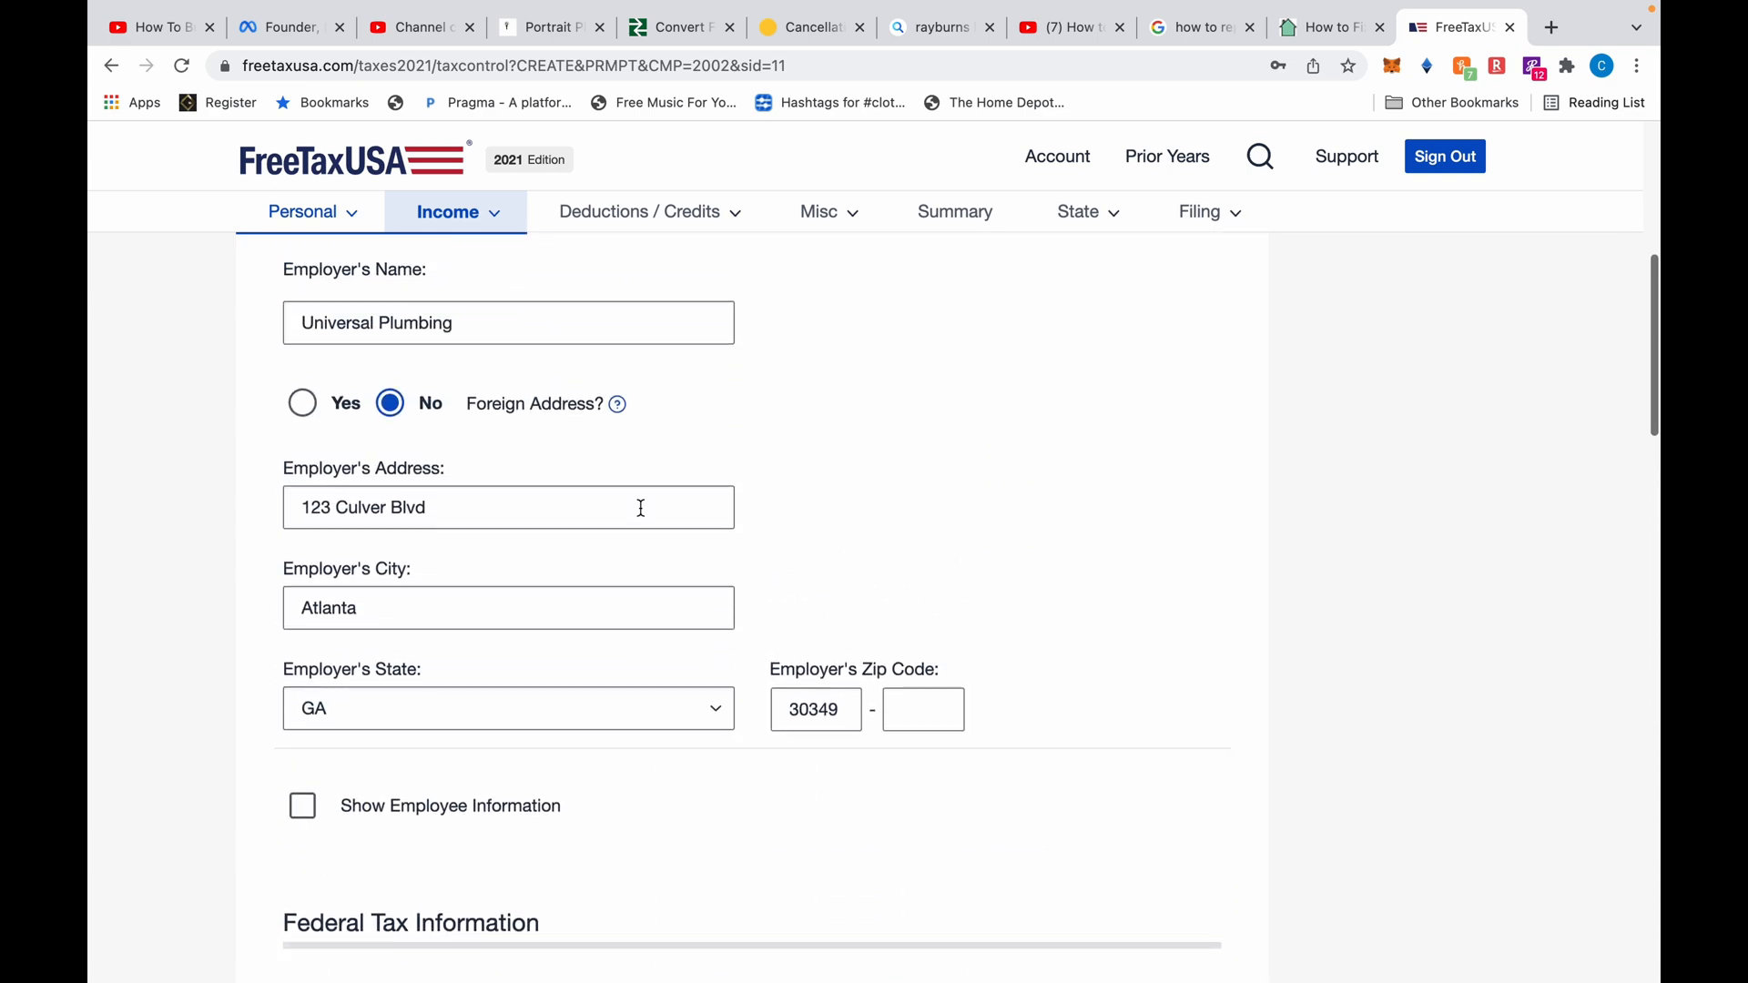
scroll(641, 506, up, 3)
click(554, 457)
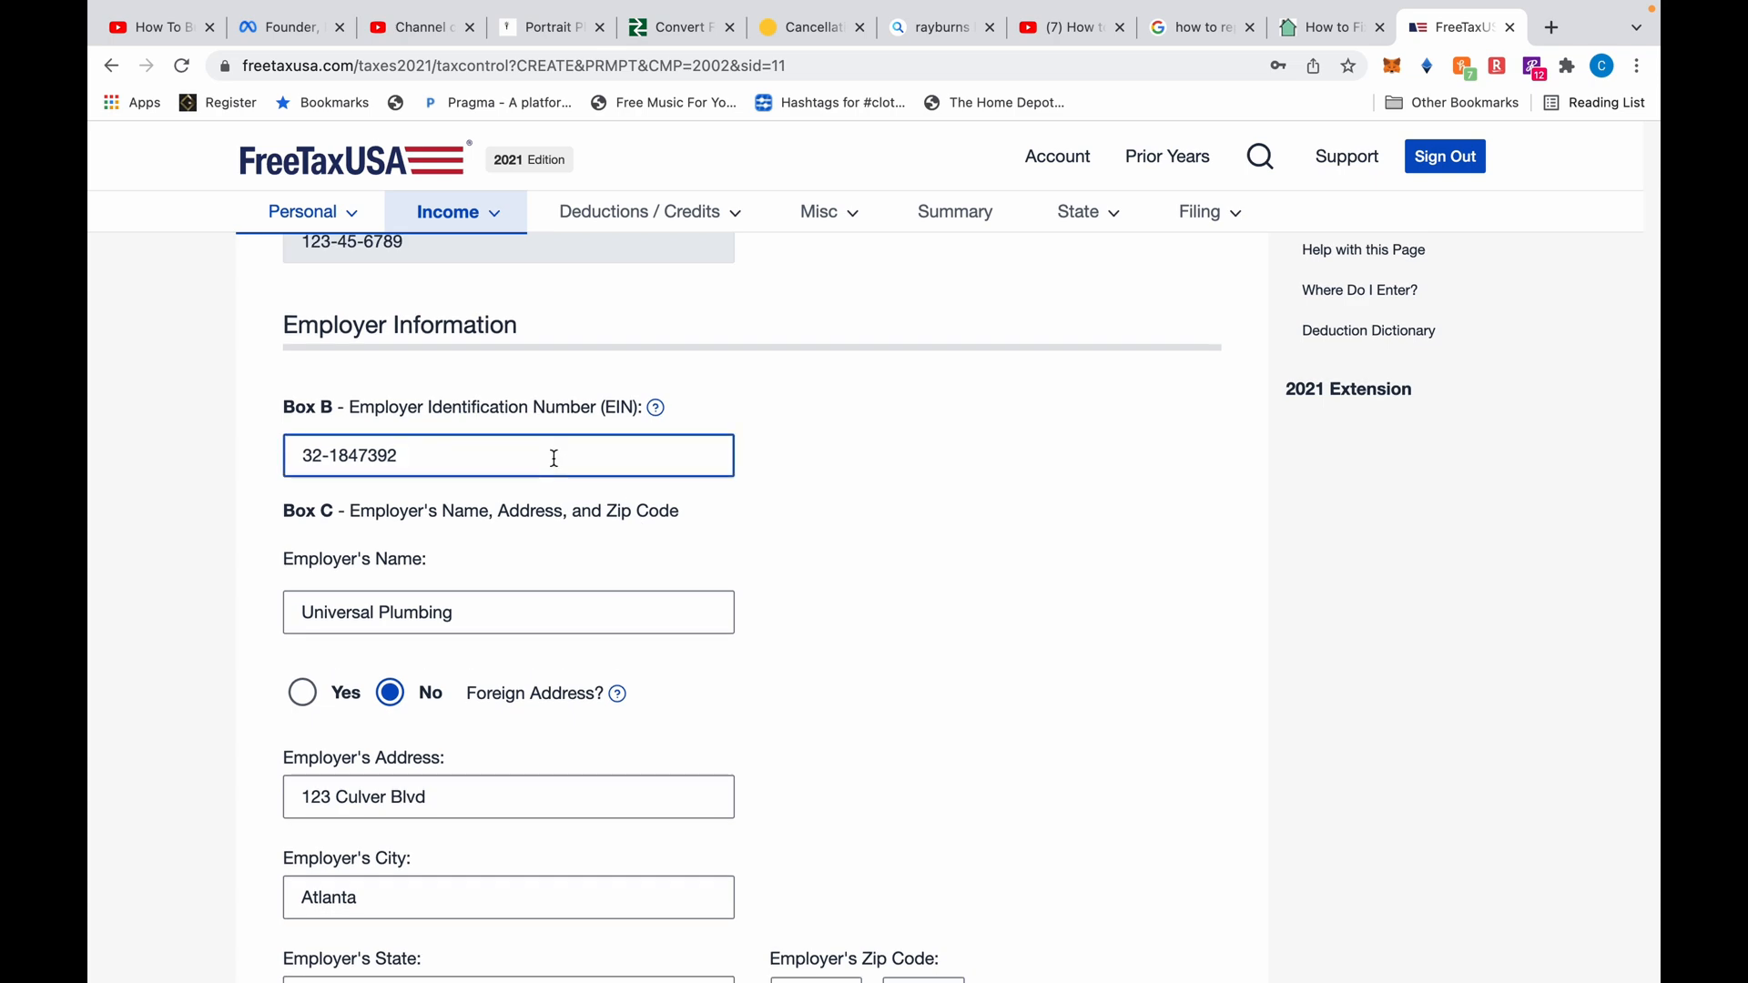
triple_click(554, 458)
key(ctrl+c)
scroll(625, 581, down, 20)
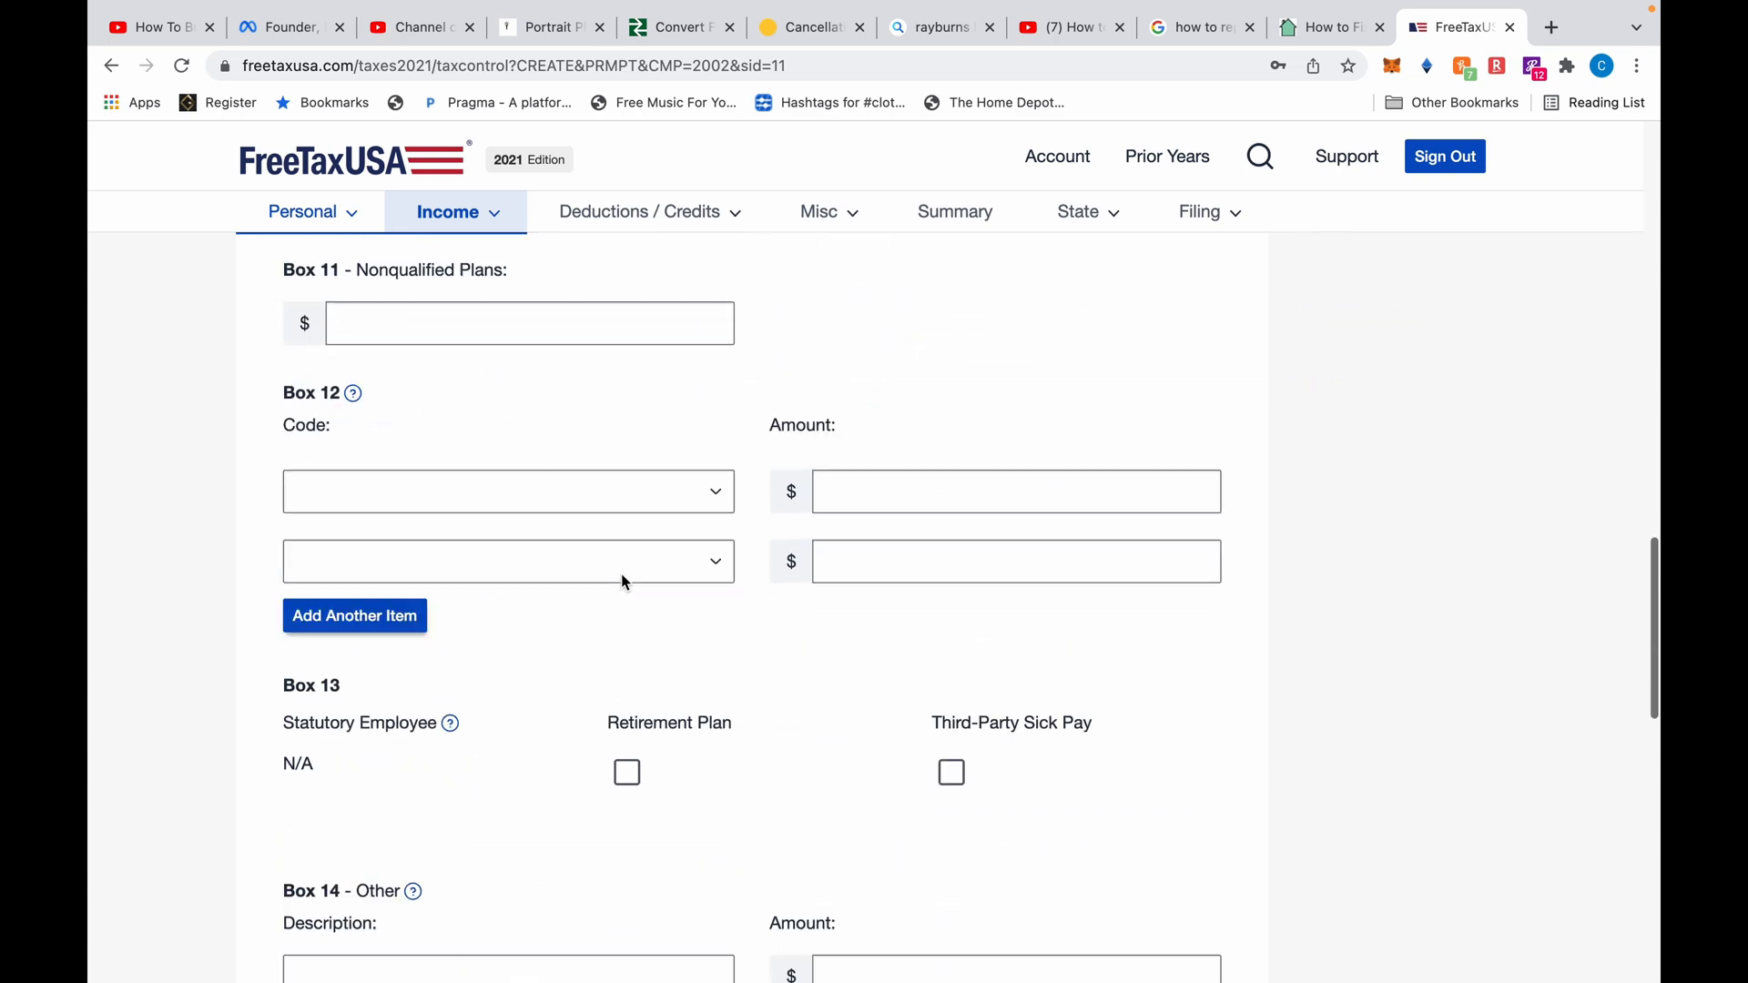
click(651, 567)
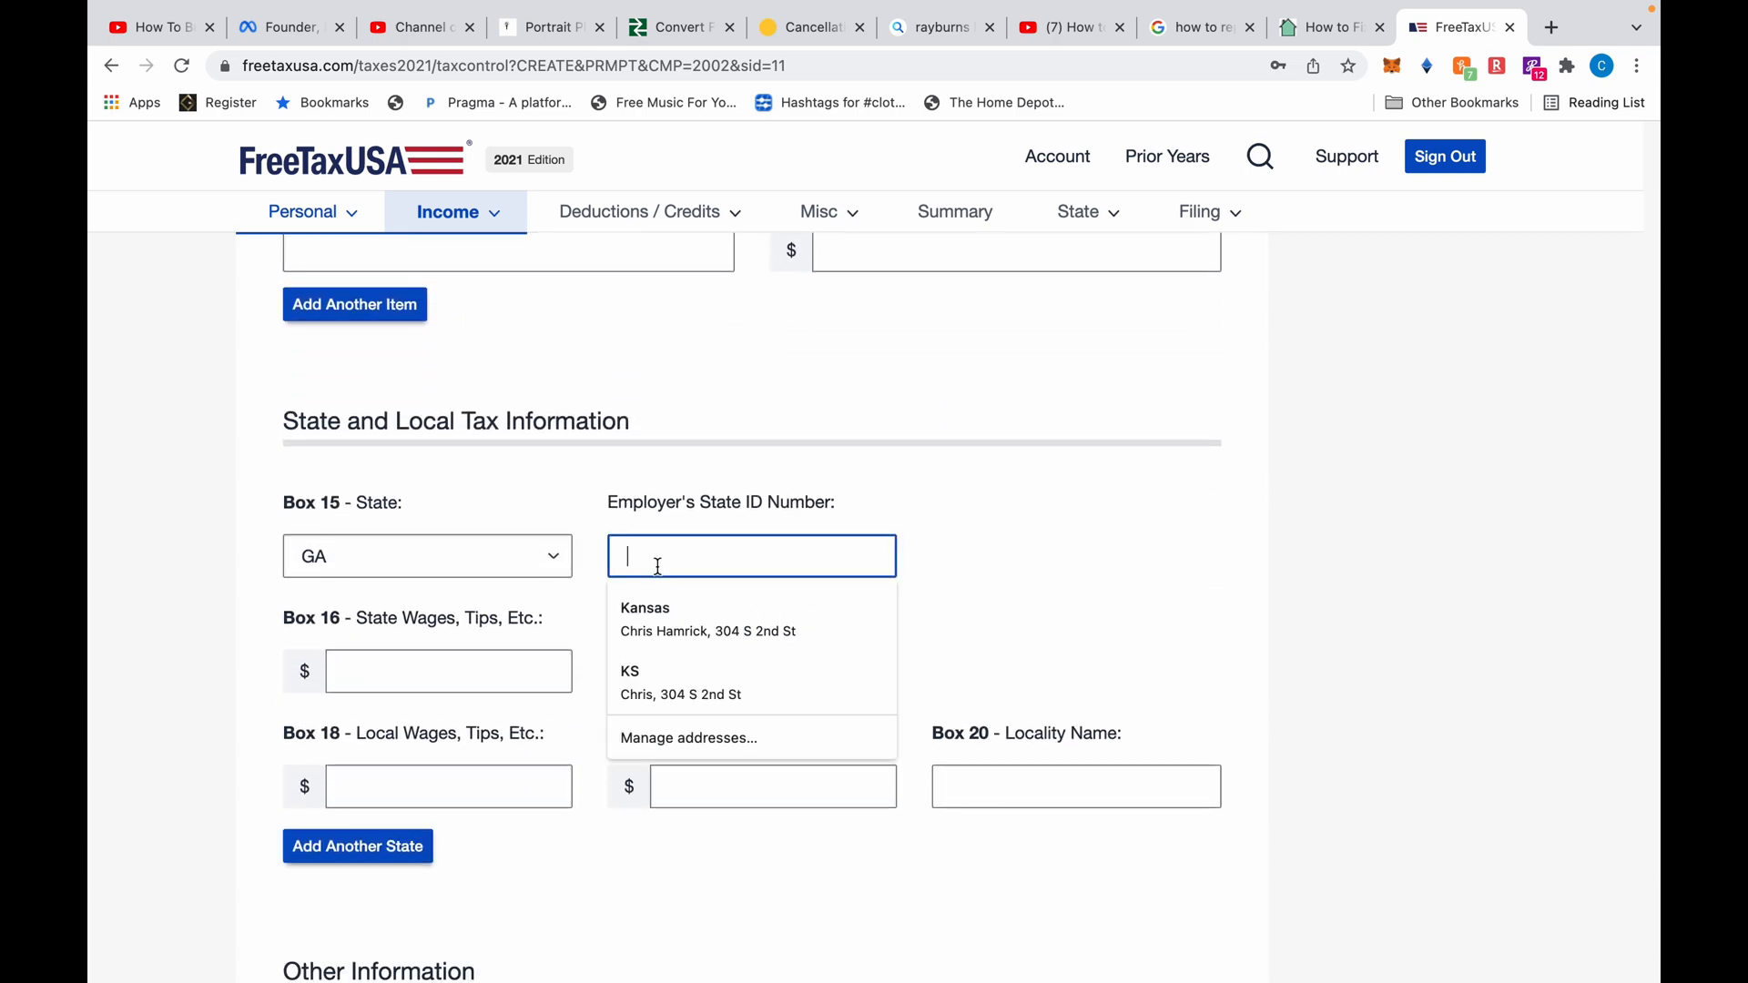
key(ctrl+v)
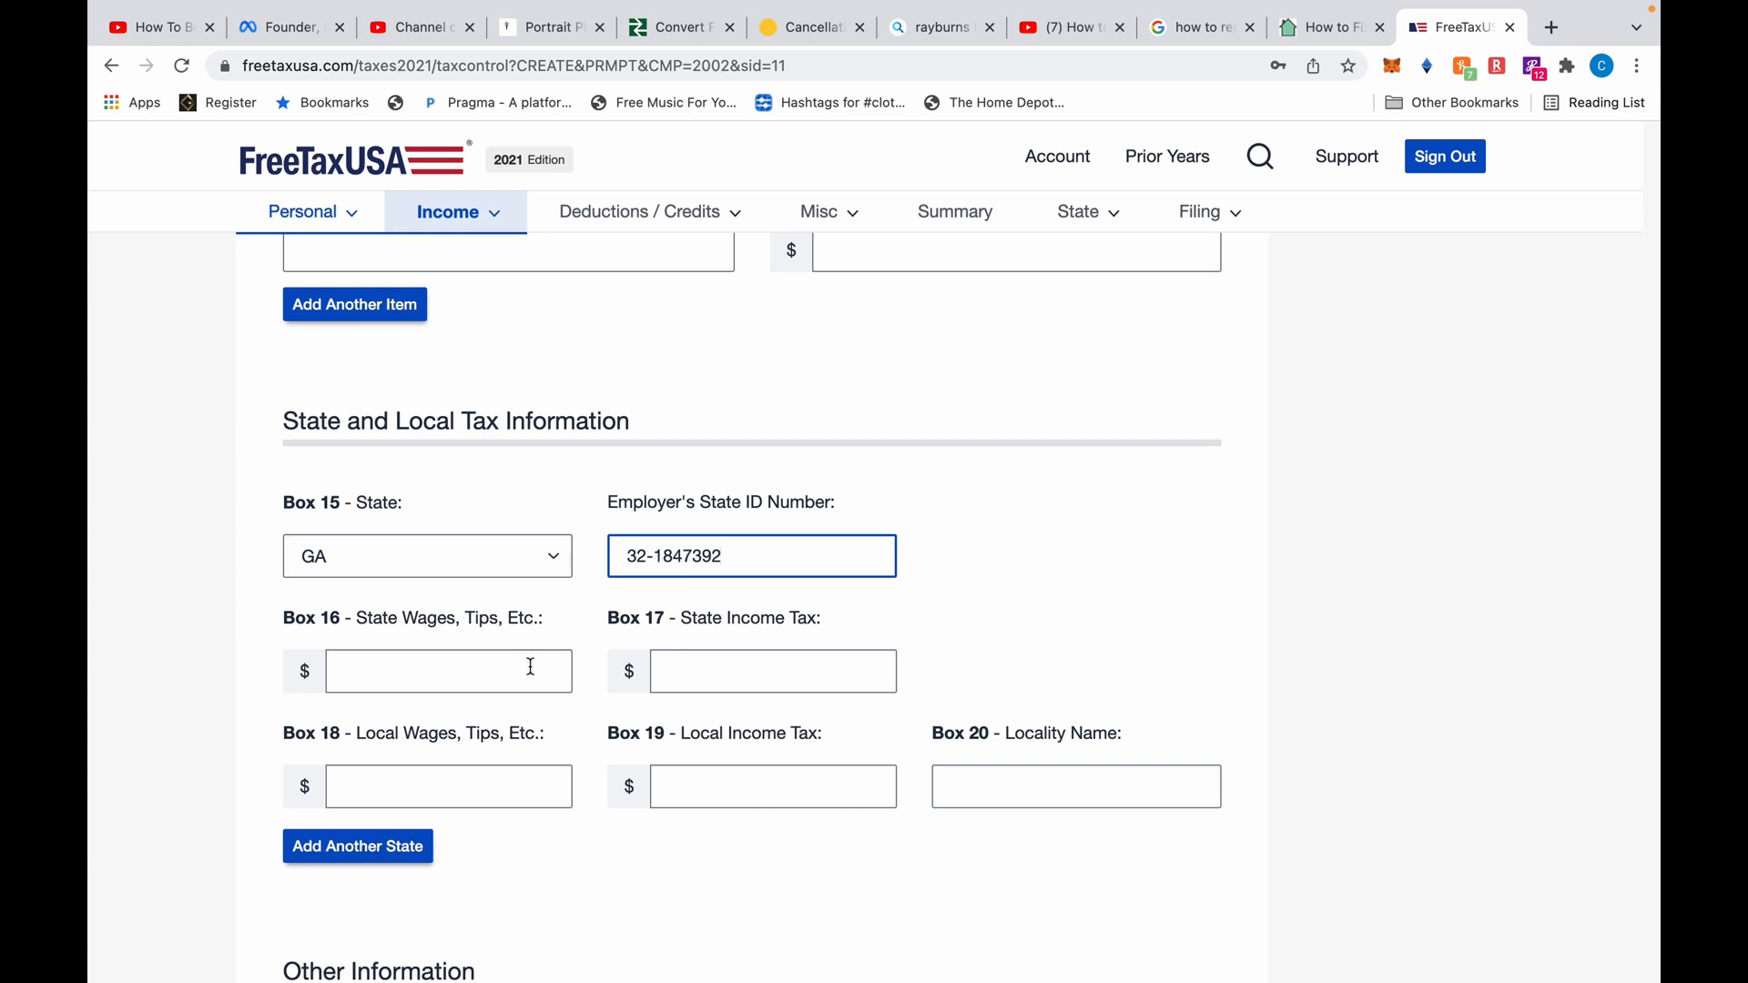
Fill Box 16 state wages with 93,457 from Box 1
scroll(622, 615, up, 15)
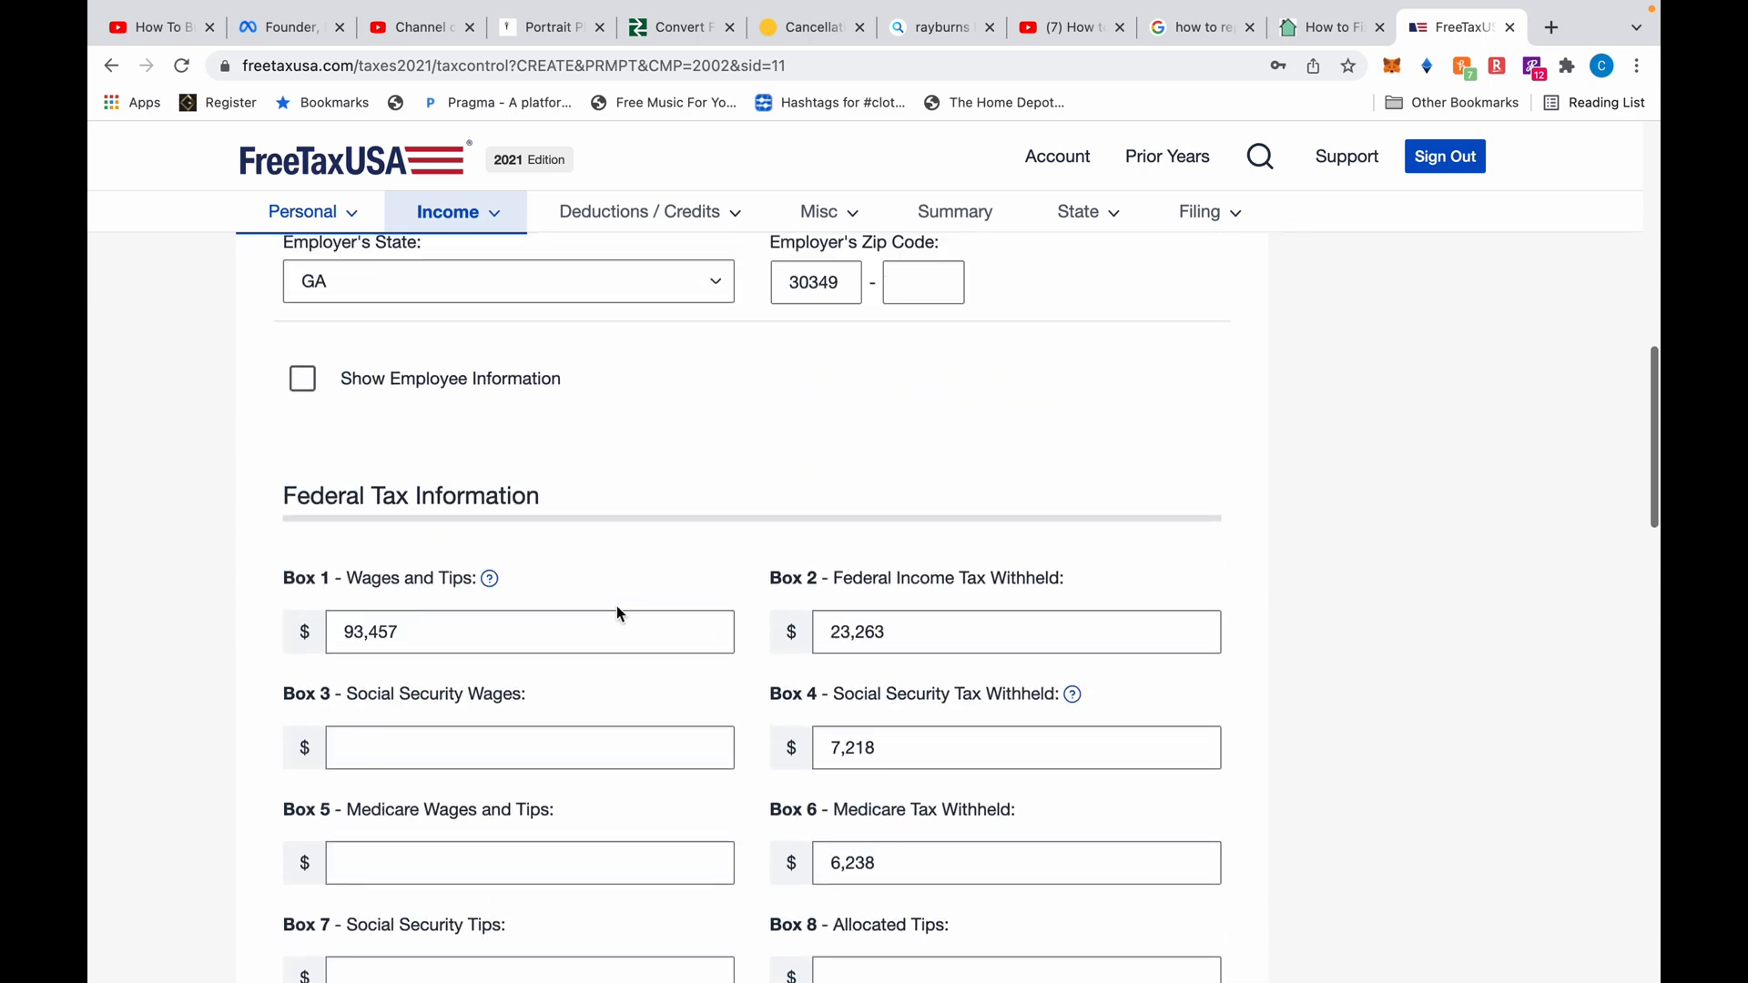
click(412, 631)
scroll(412, 631, down, 15)
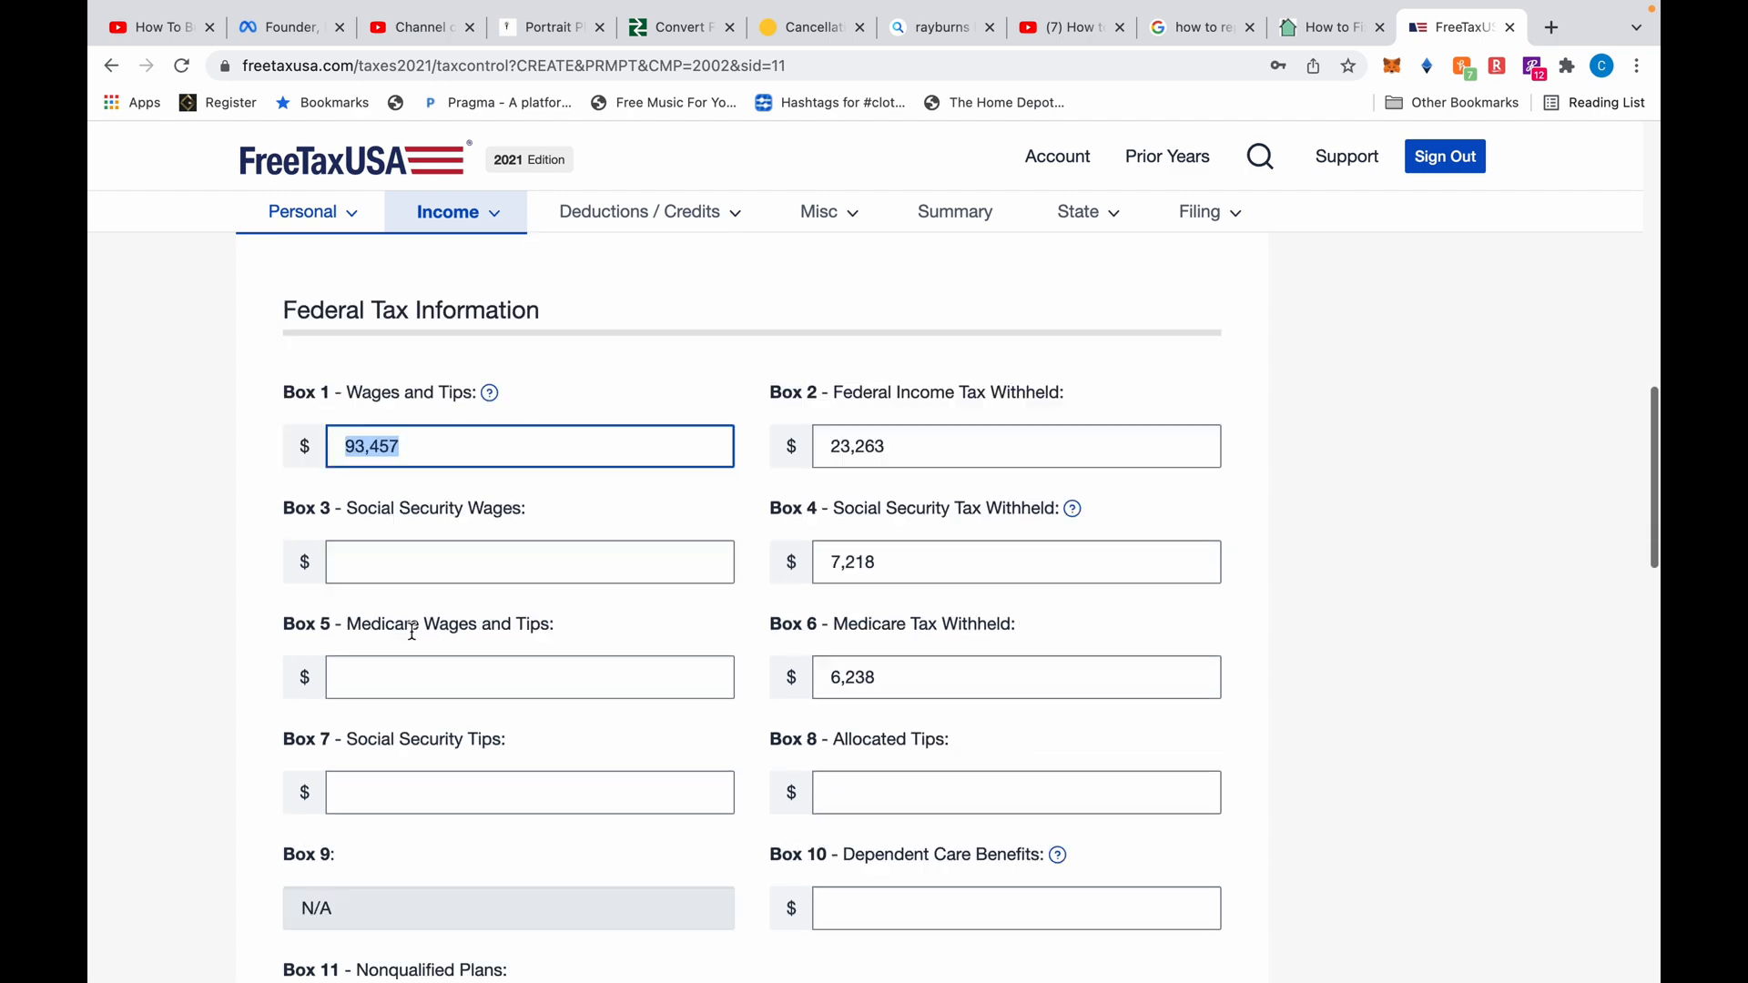
scroll(412, 638, up, 1)
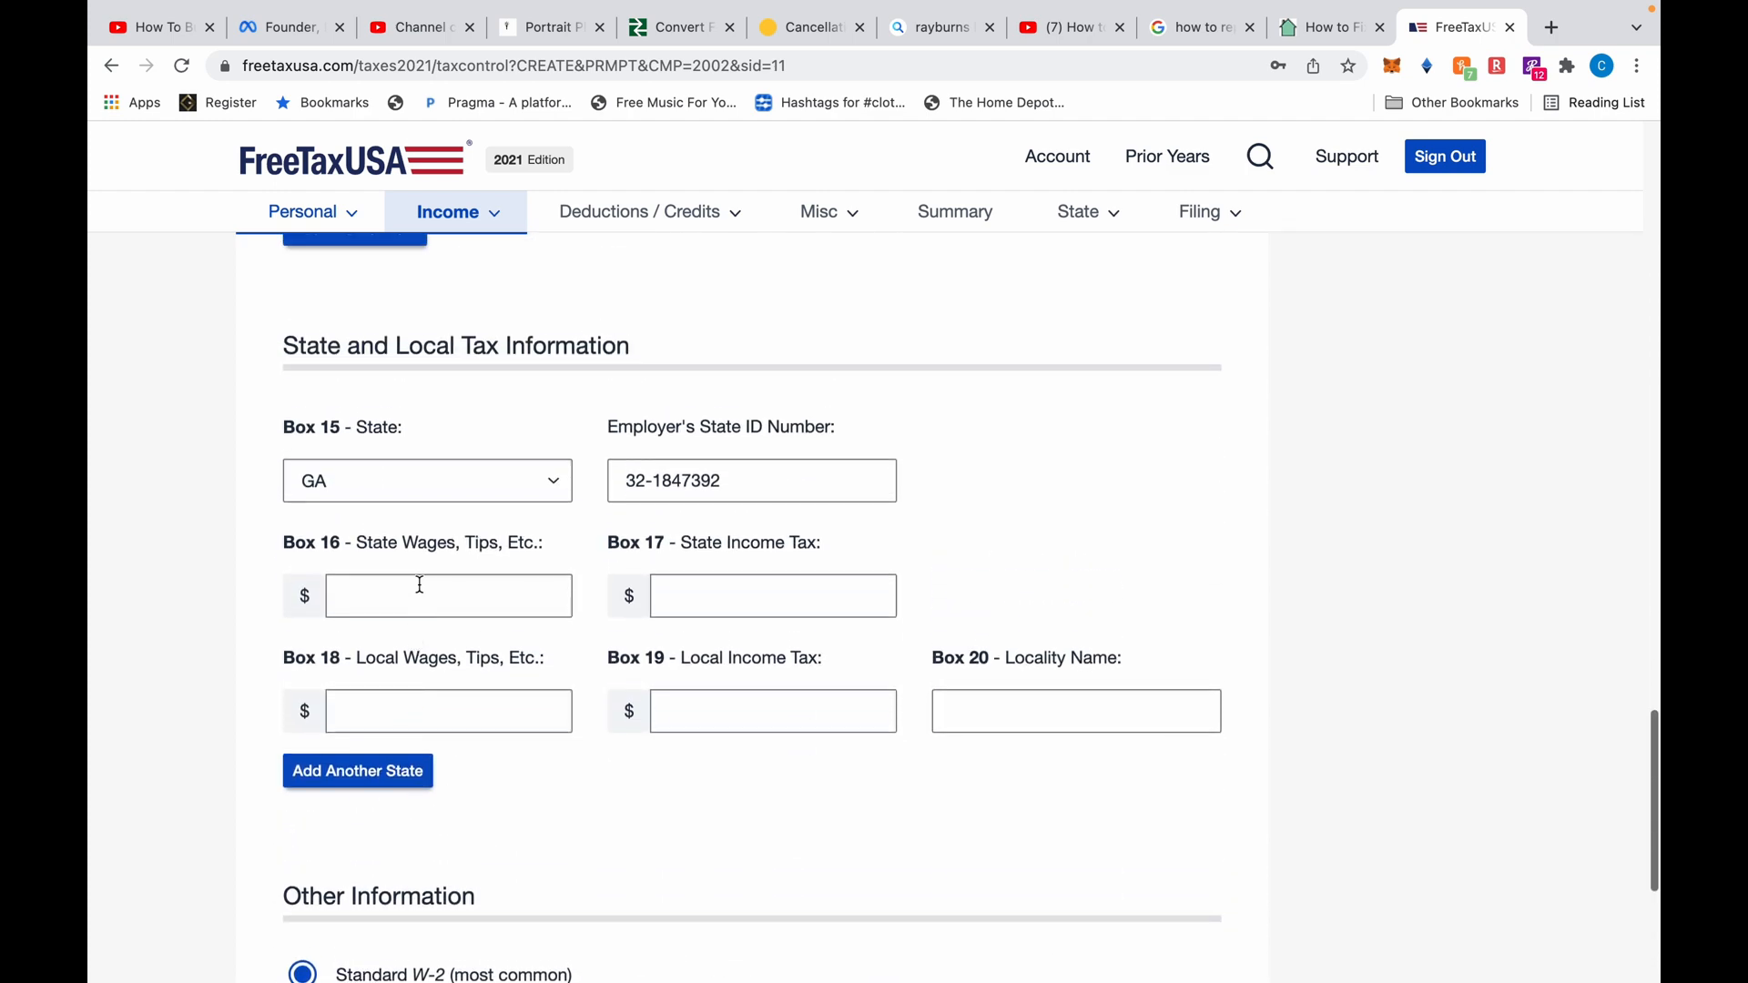
click(420, 596)
text(93,457)
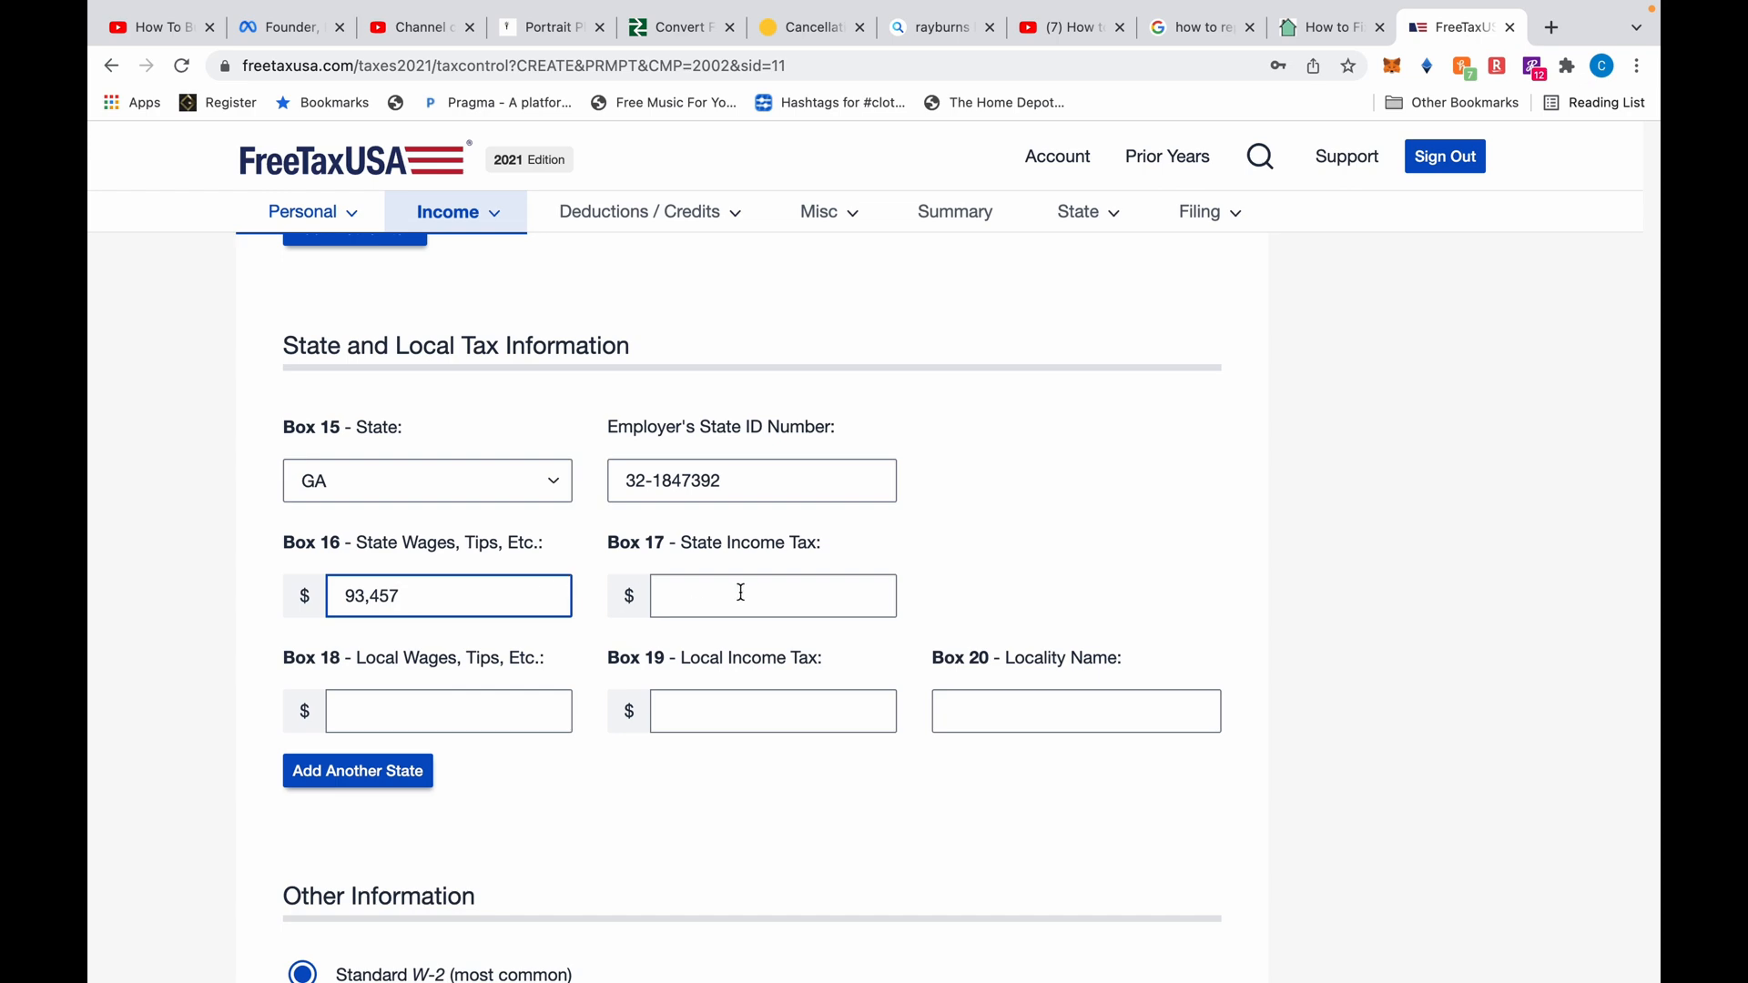
Enter Box 17 state income tax withheld of 5,120
scroll(614, 550, up, 7)
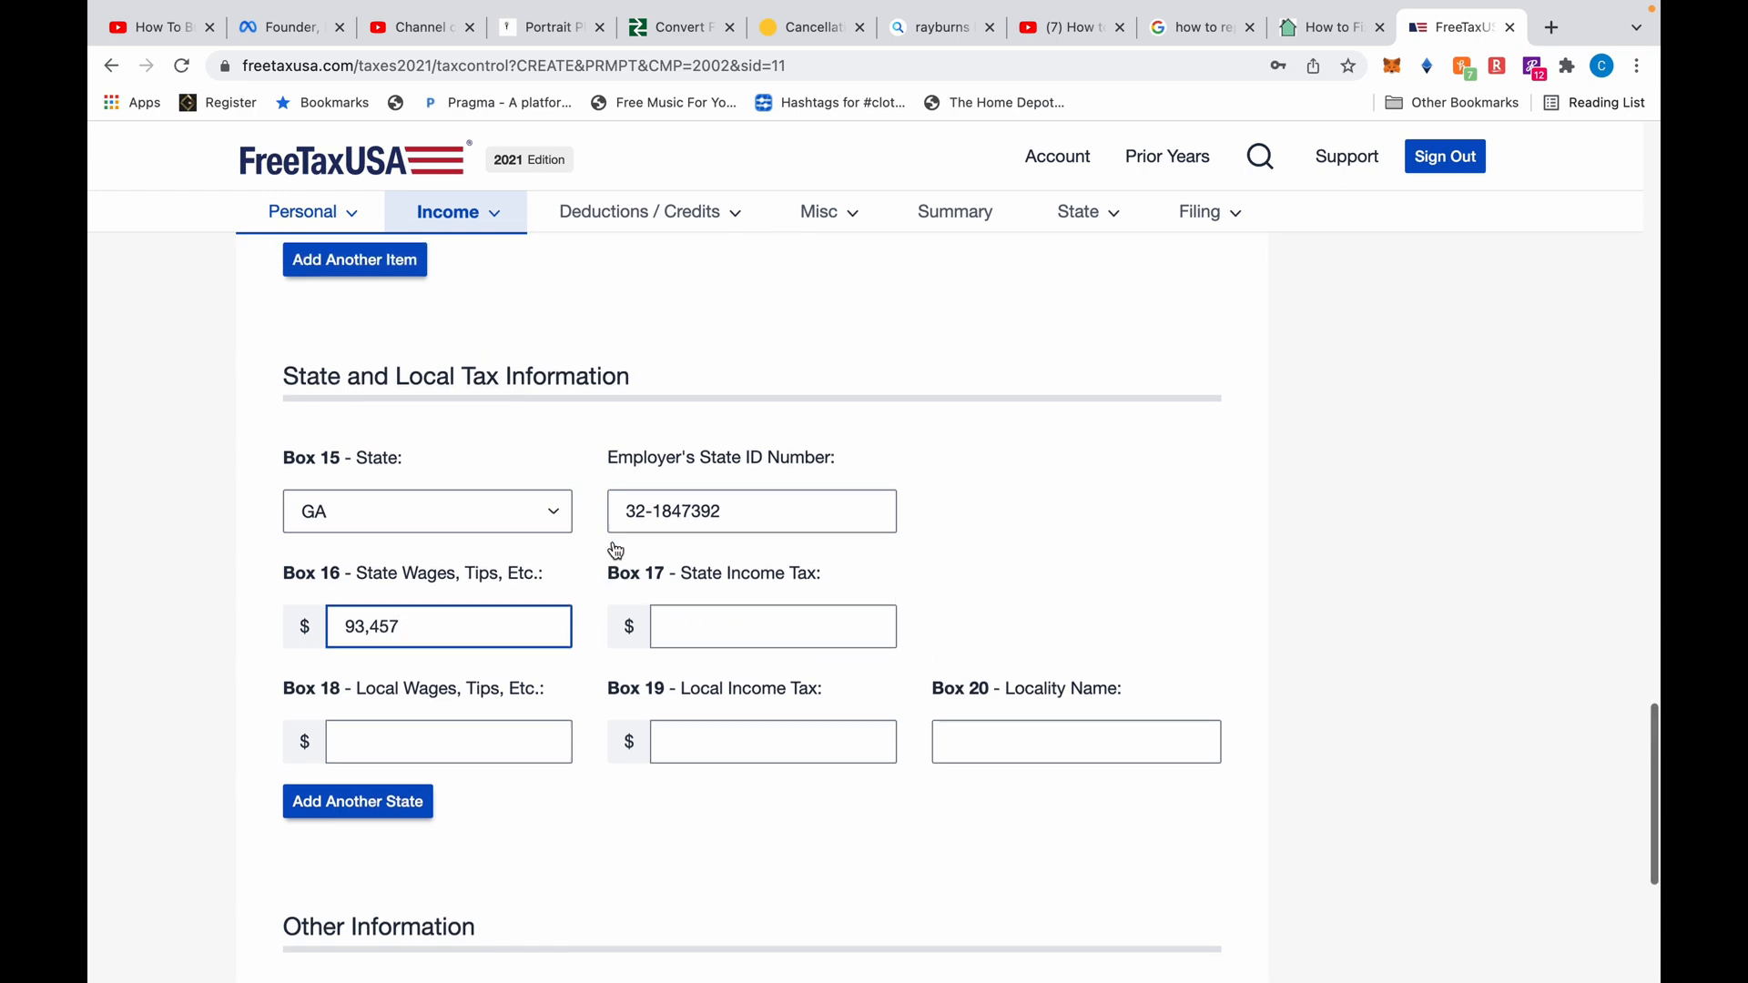
scroll(614, 547, down, 5)
scroll(614, 547, down, 3)
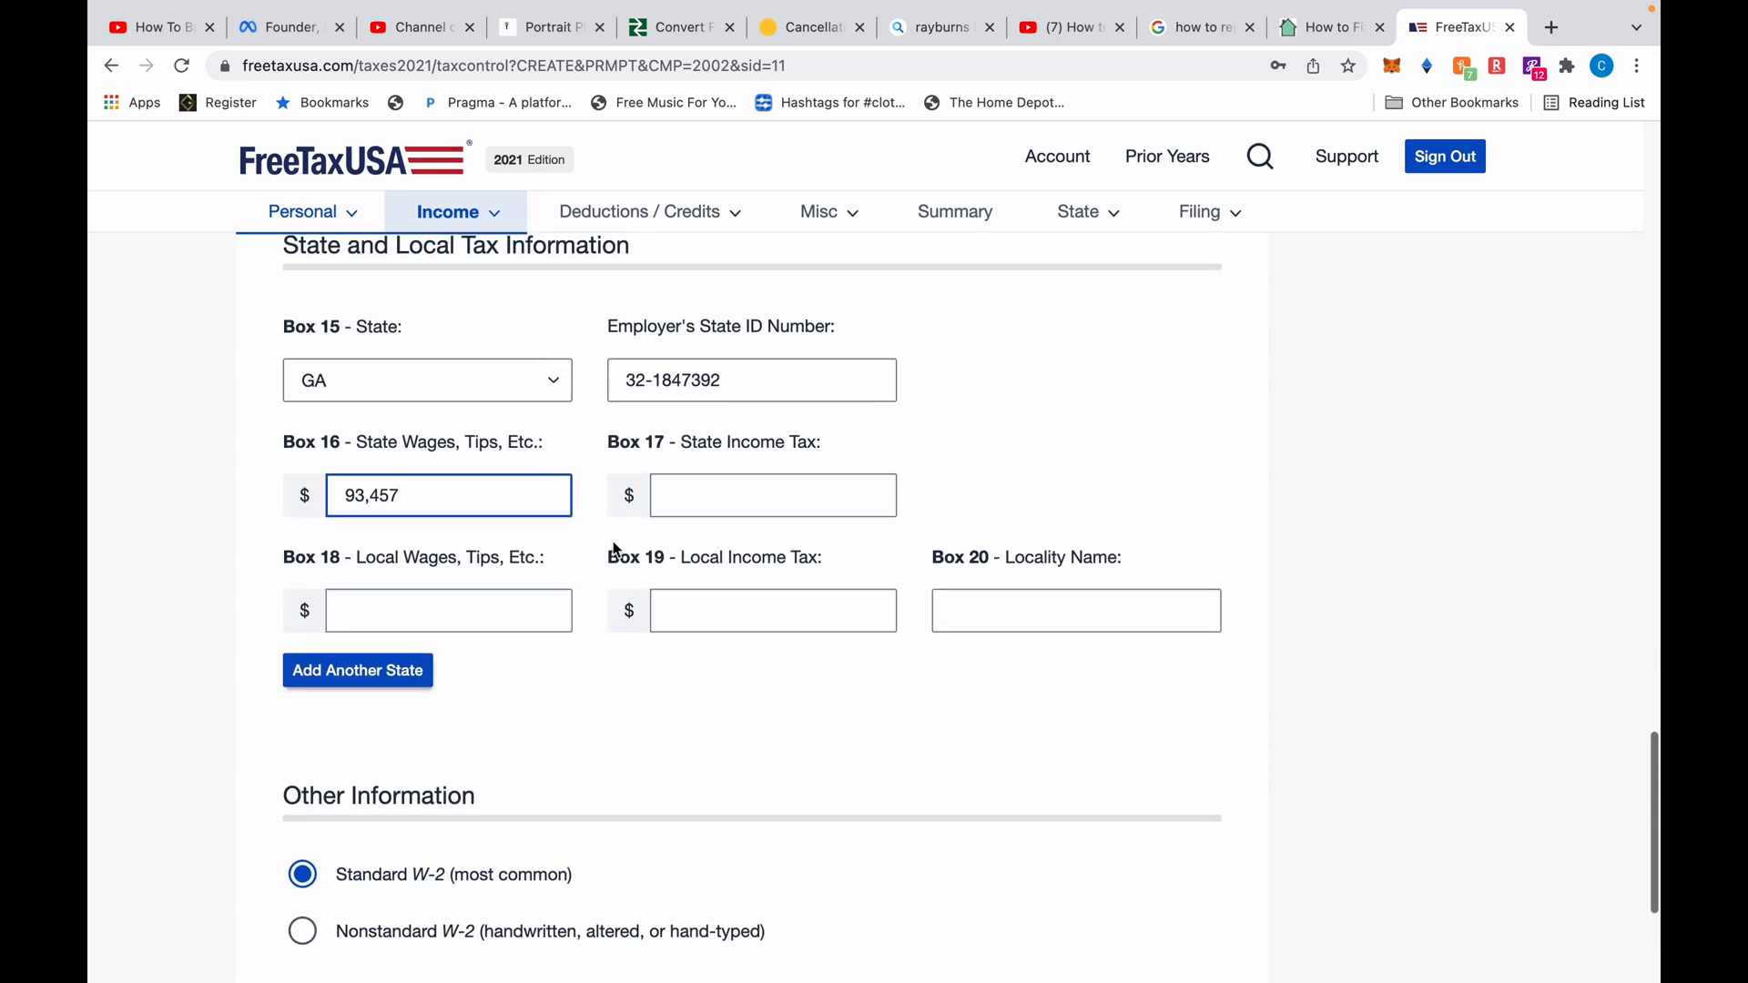
click(720, 503)
click(962, 472)
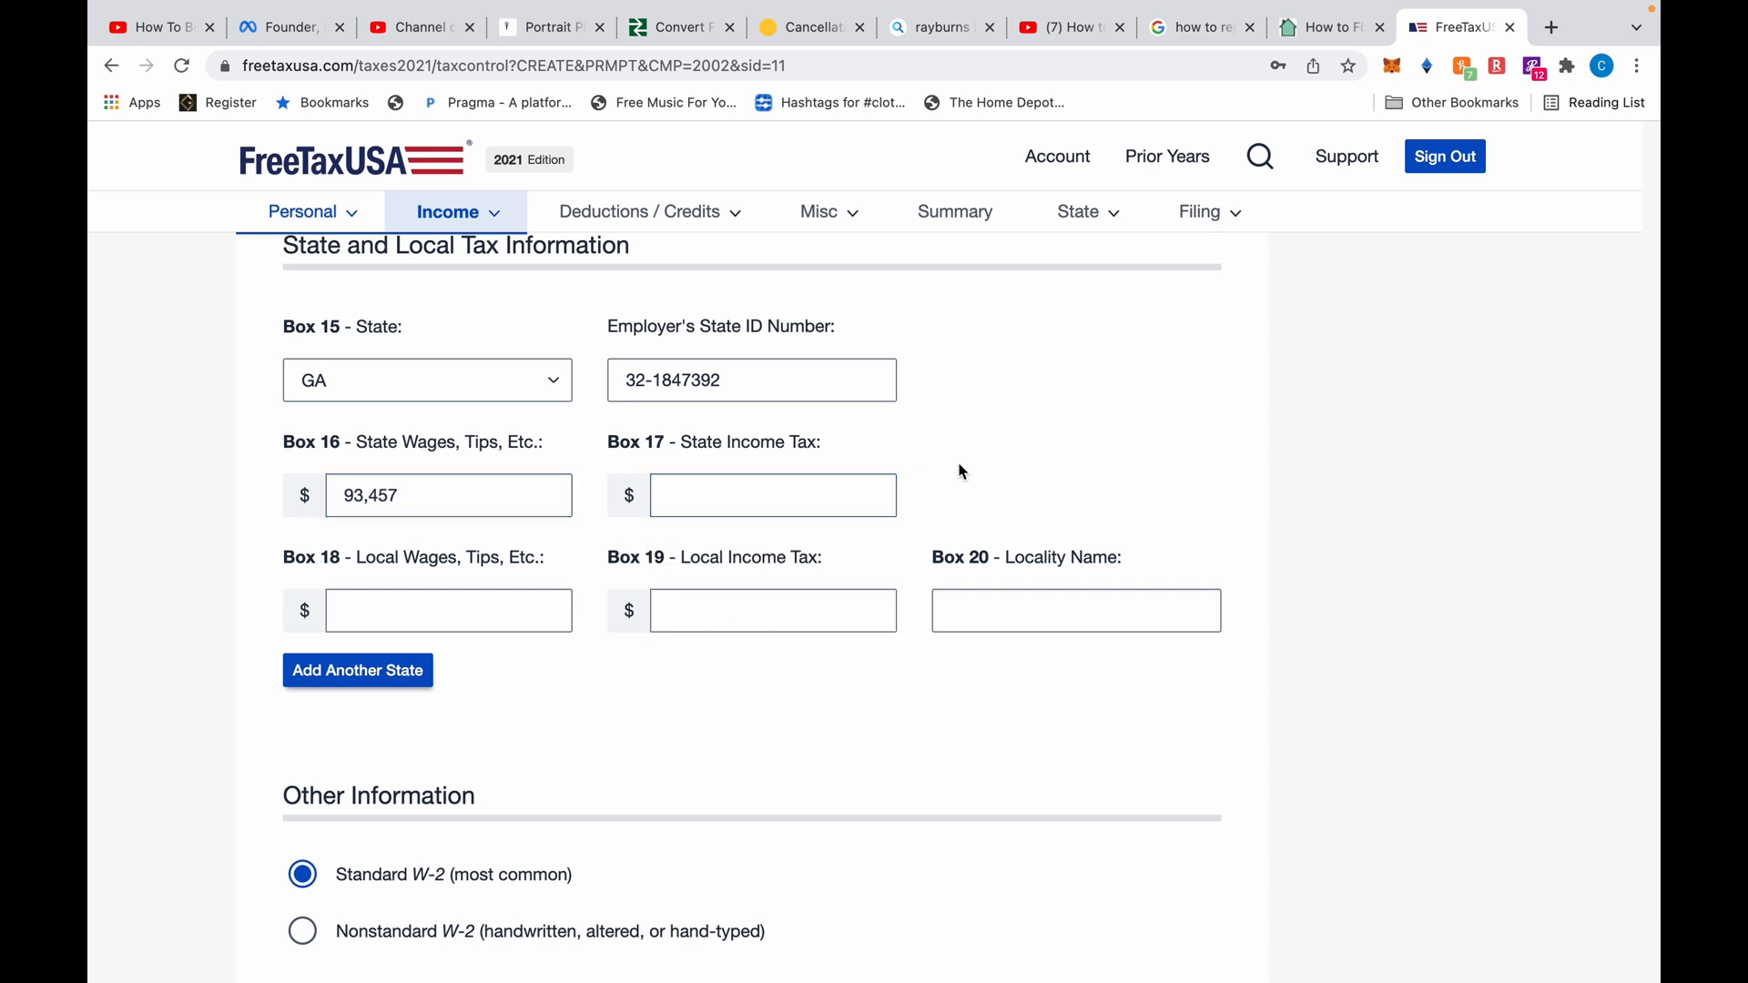
click(830, 498)
text(51)
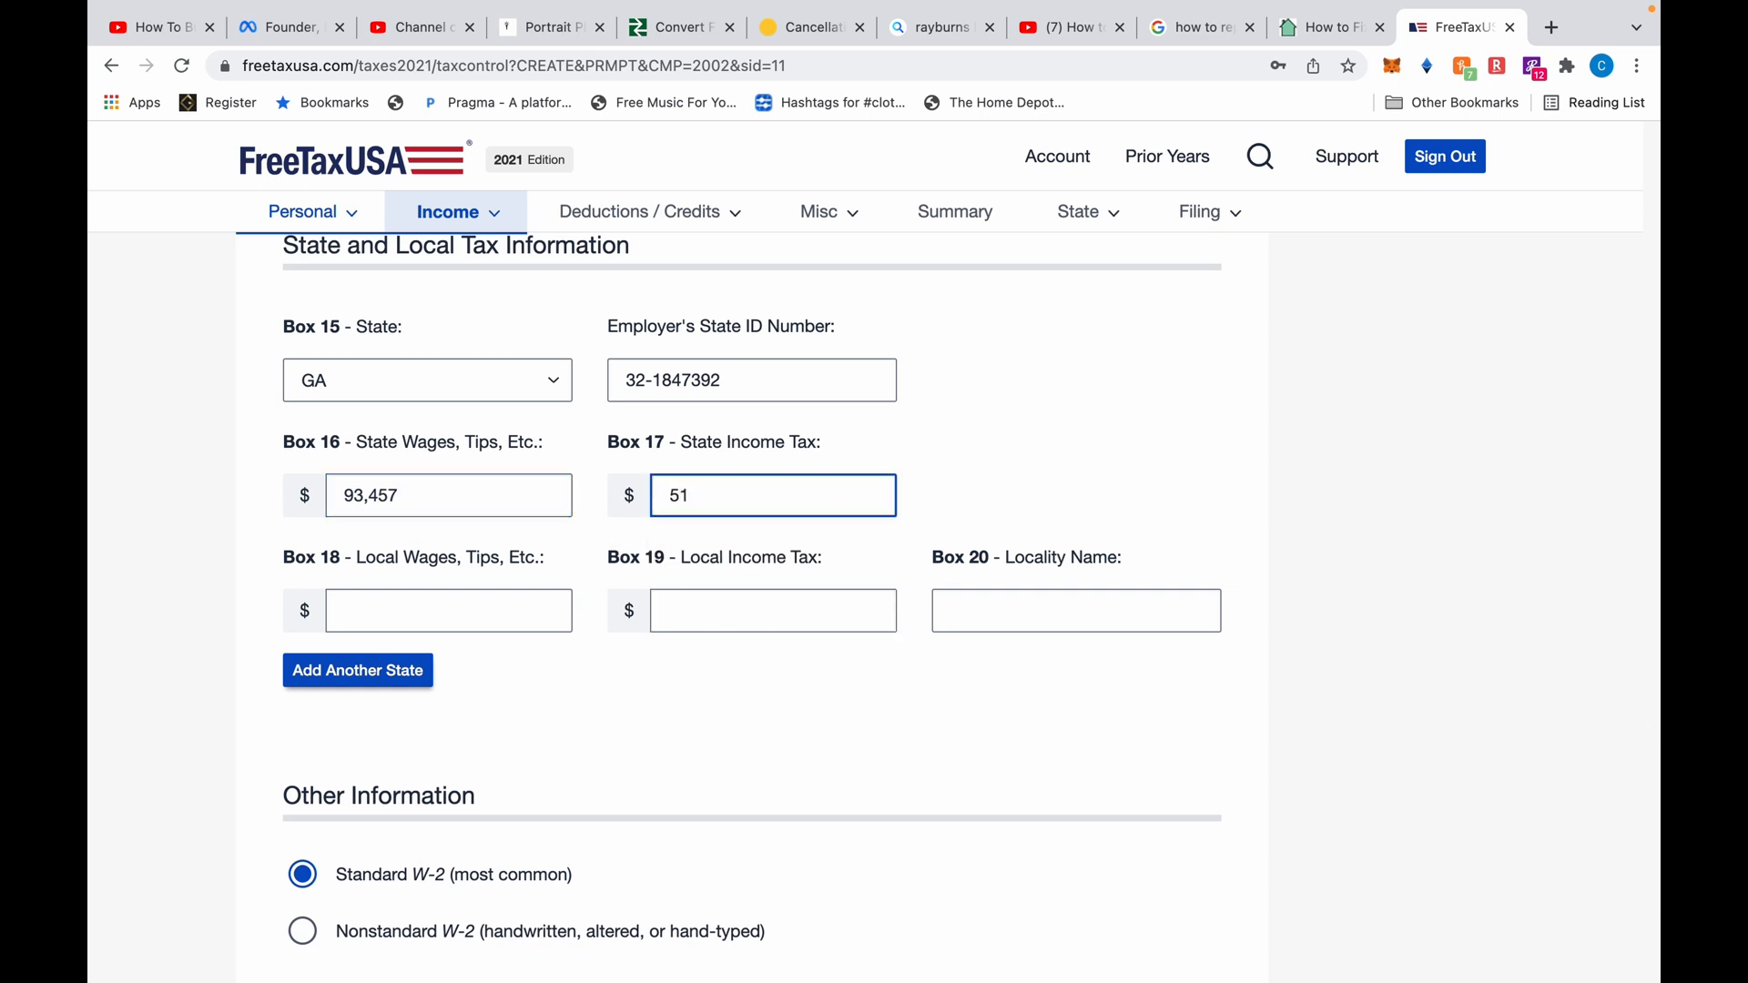
text(20)
click(1085, 495)
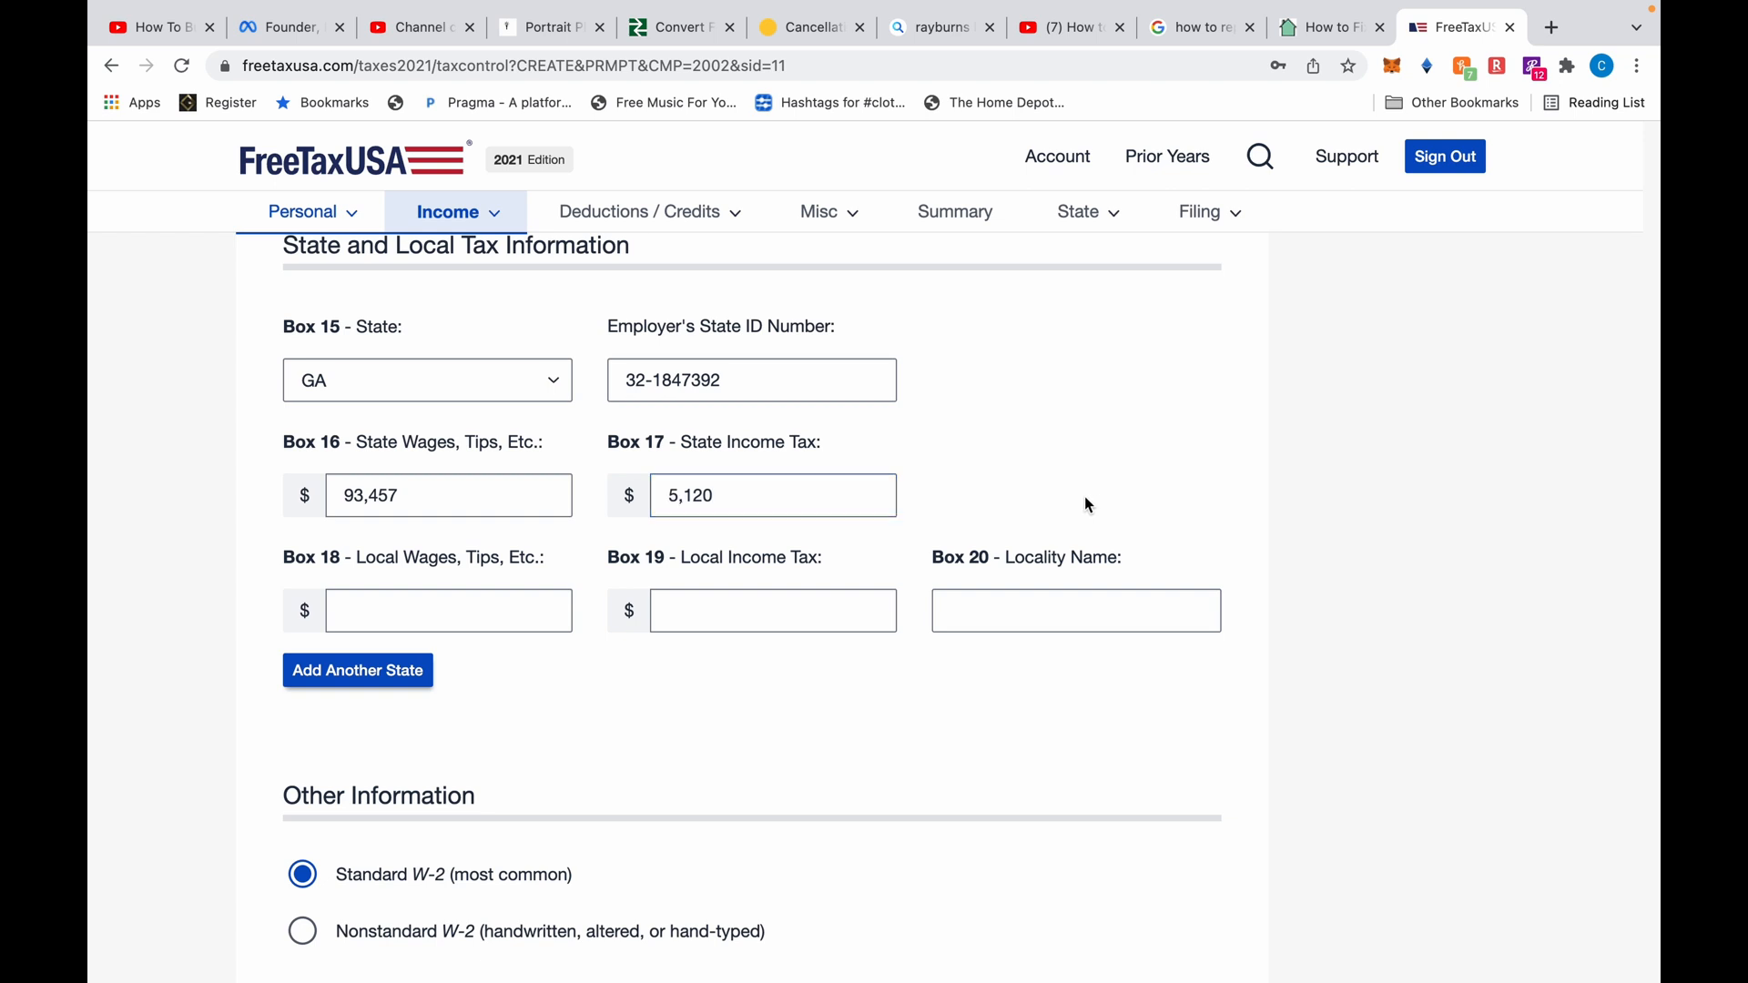
Save the W-2 and confirm the Universal Plumbing payer EIN and name
scroll(696, 714, down, 3)
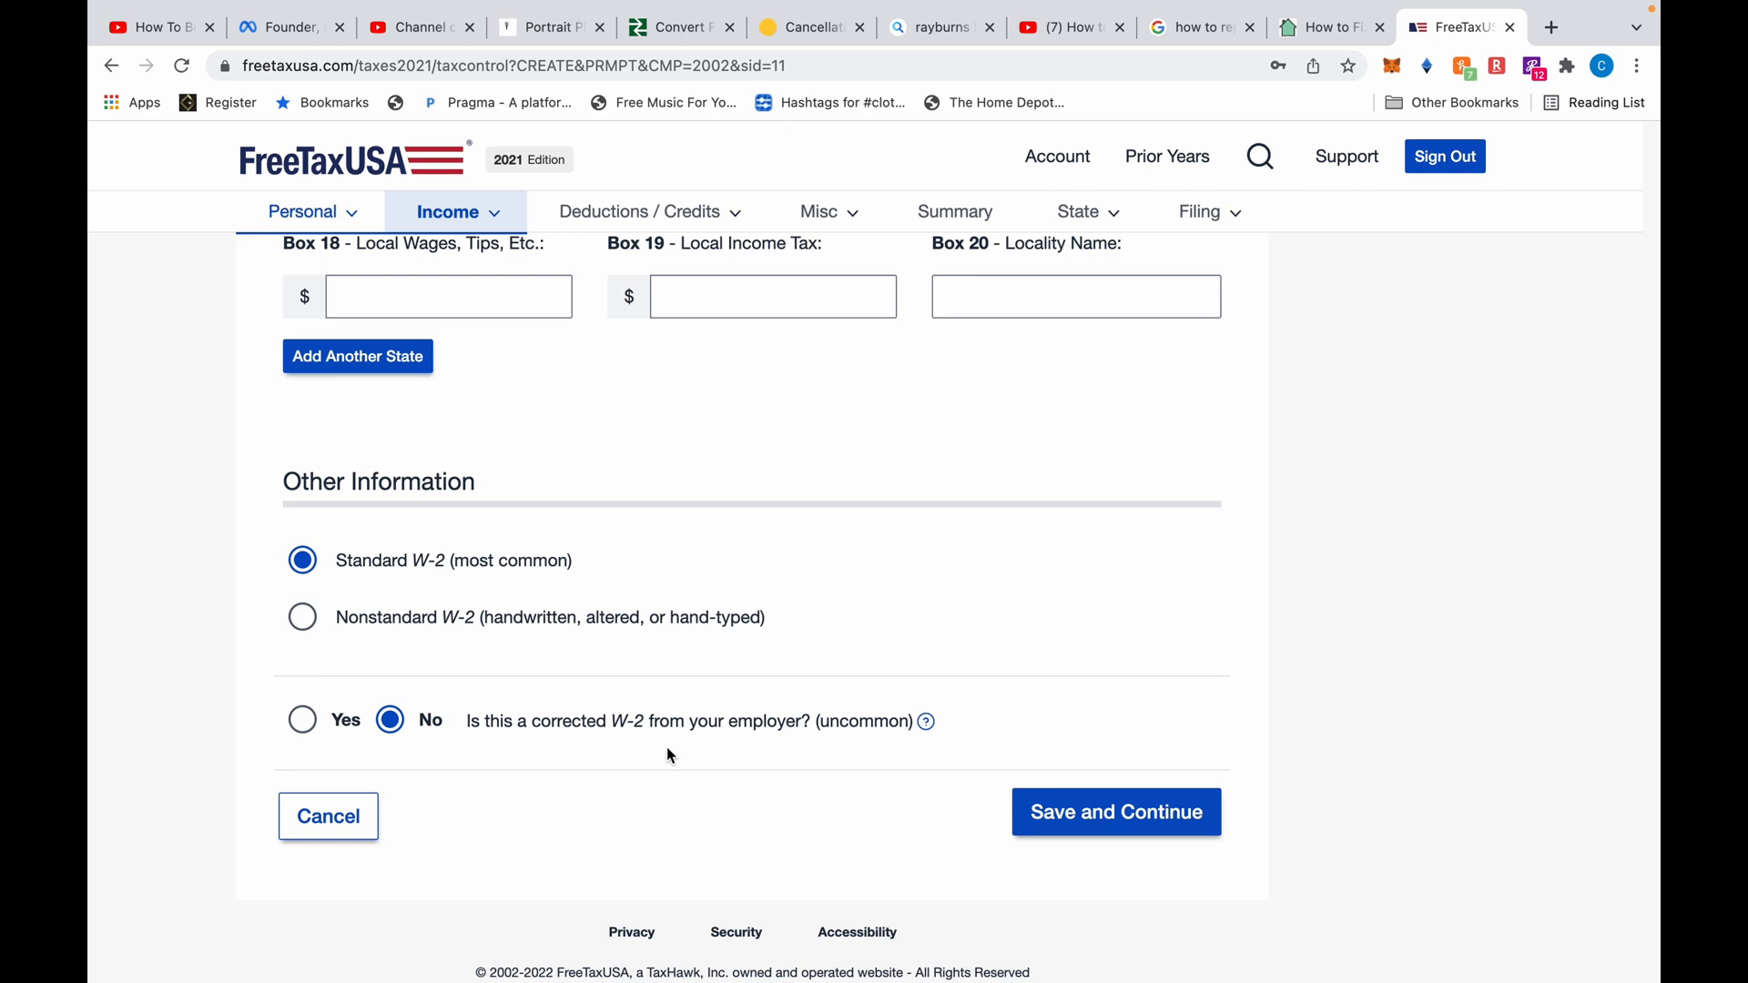
click(1122, 815)
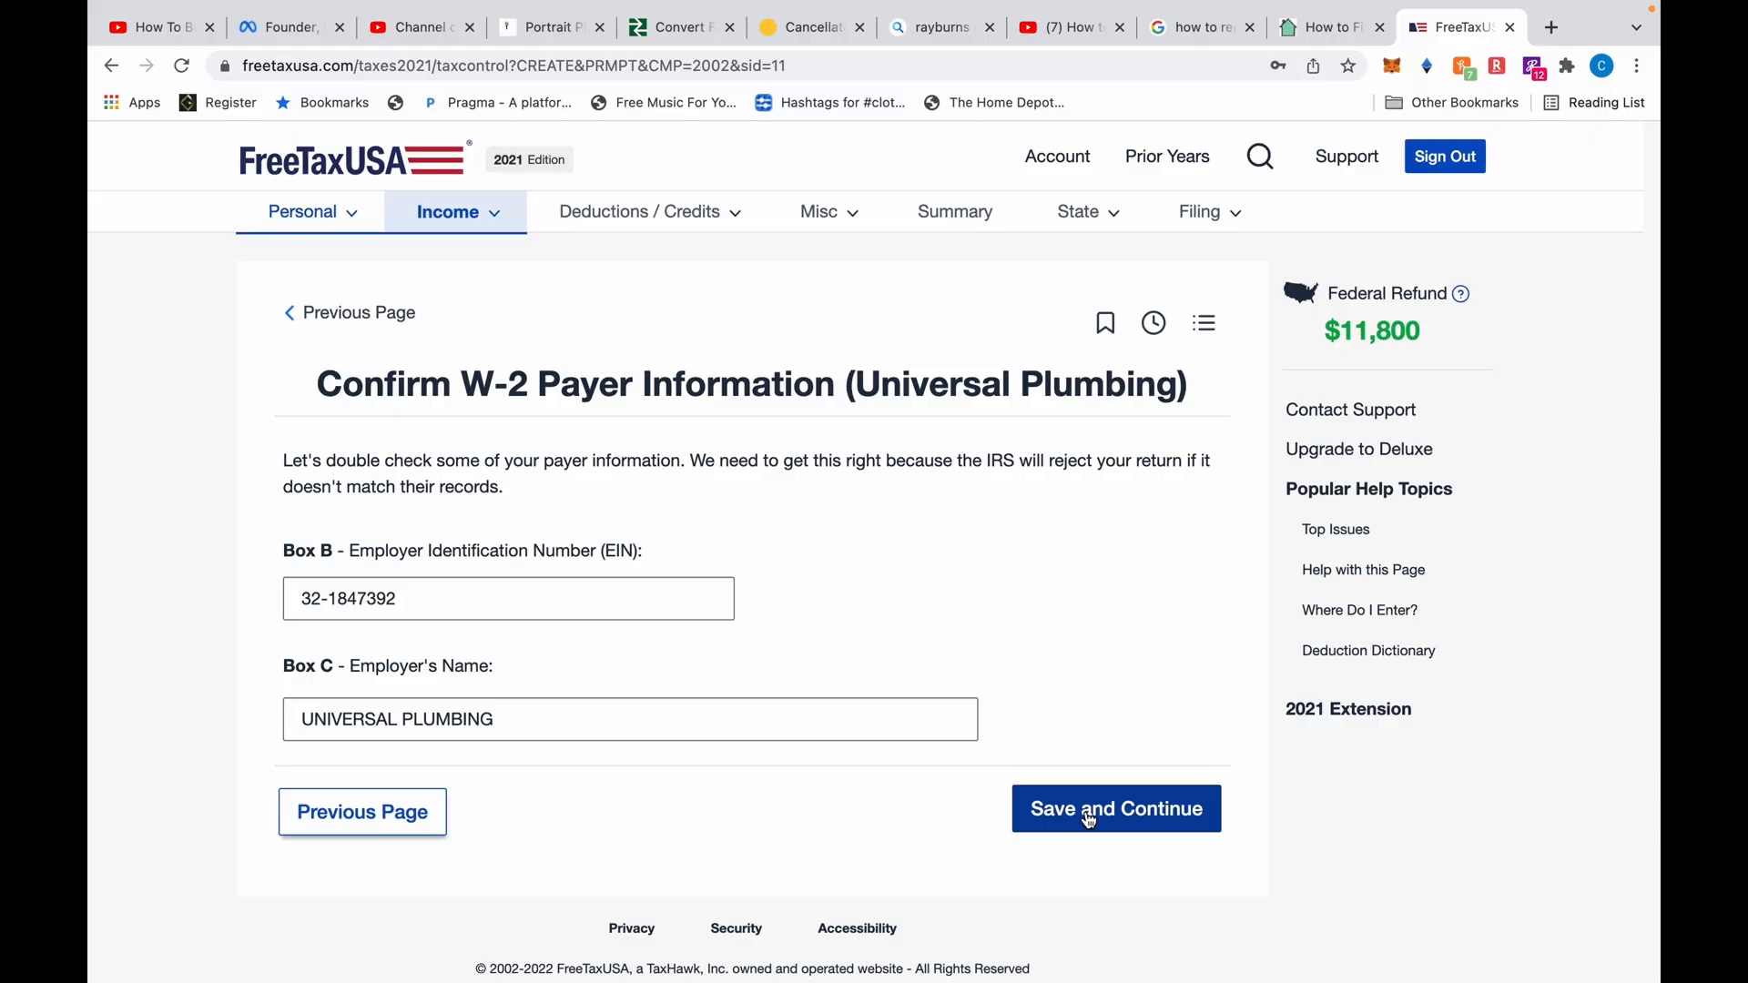
click(1085, 810)
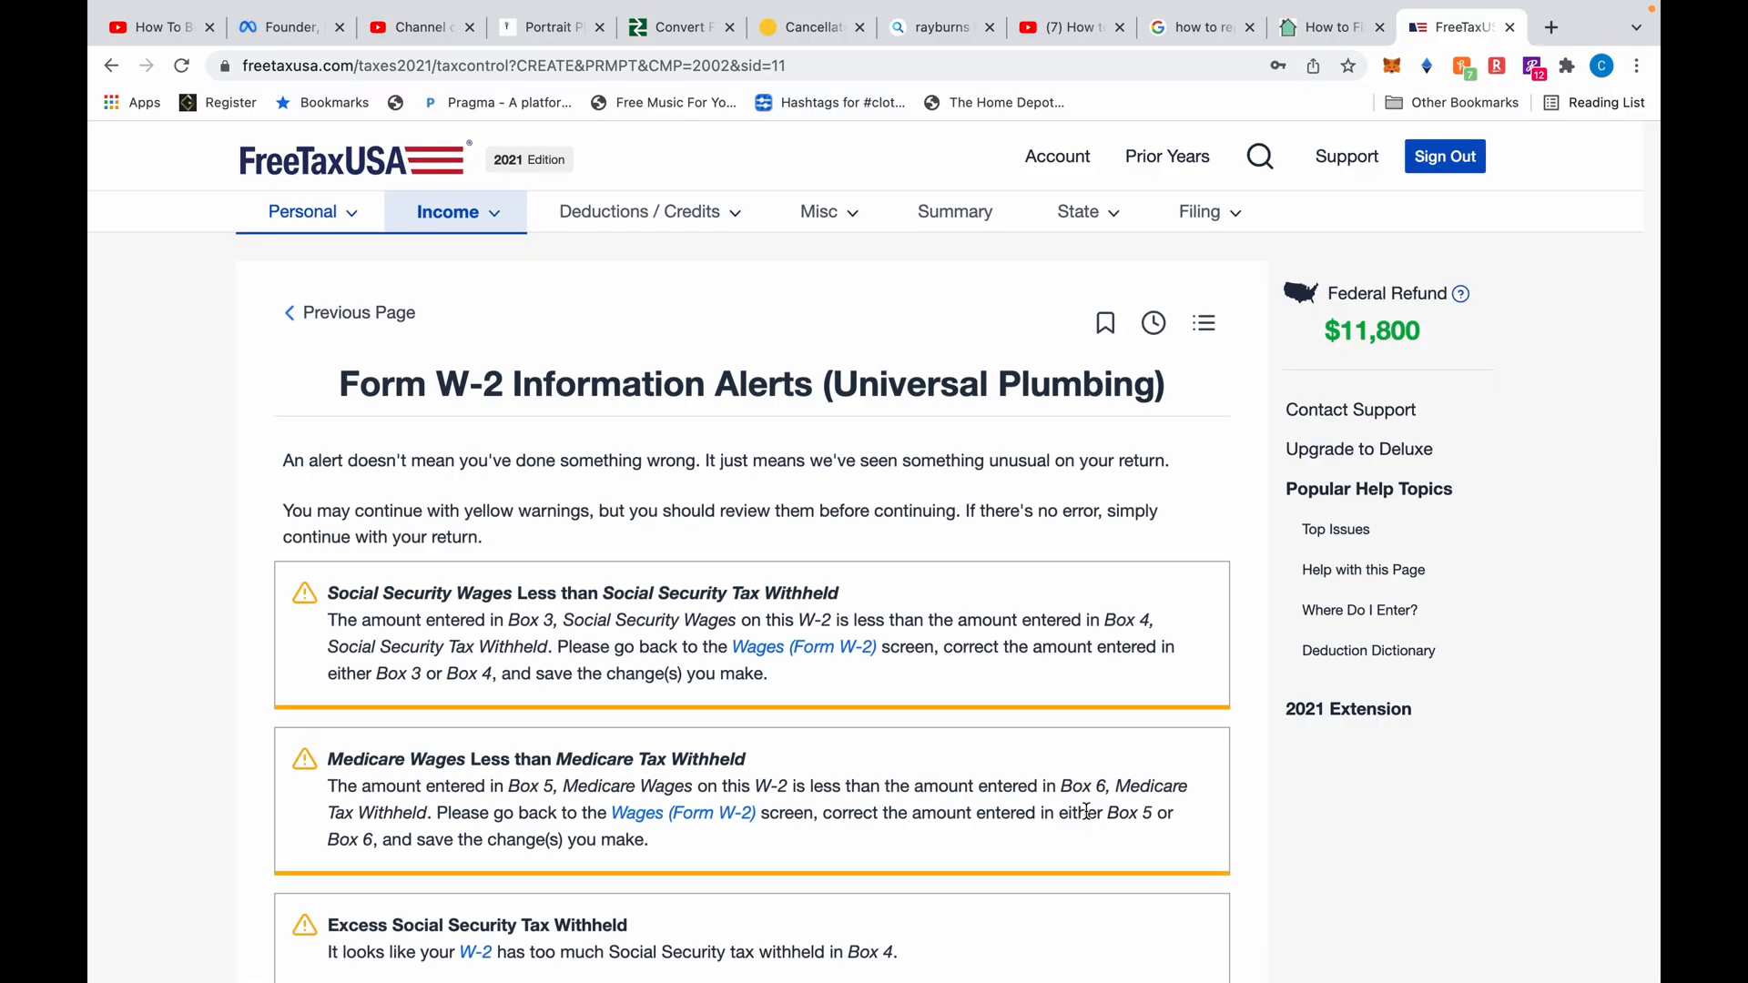
Review and accept the W-2 alerts
scroll(1147, 629, down, 10)
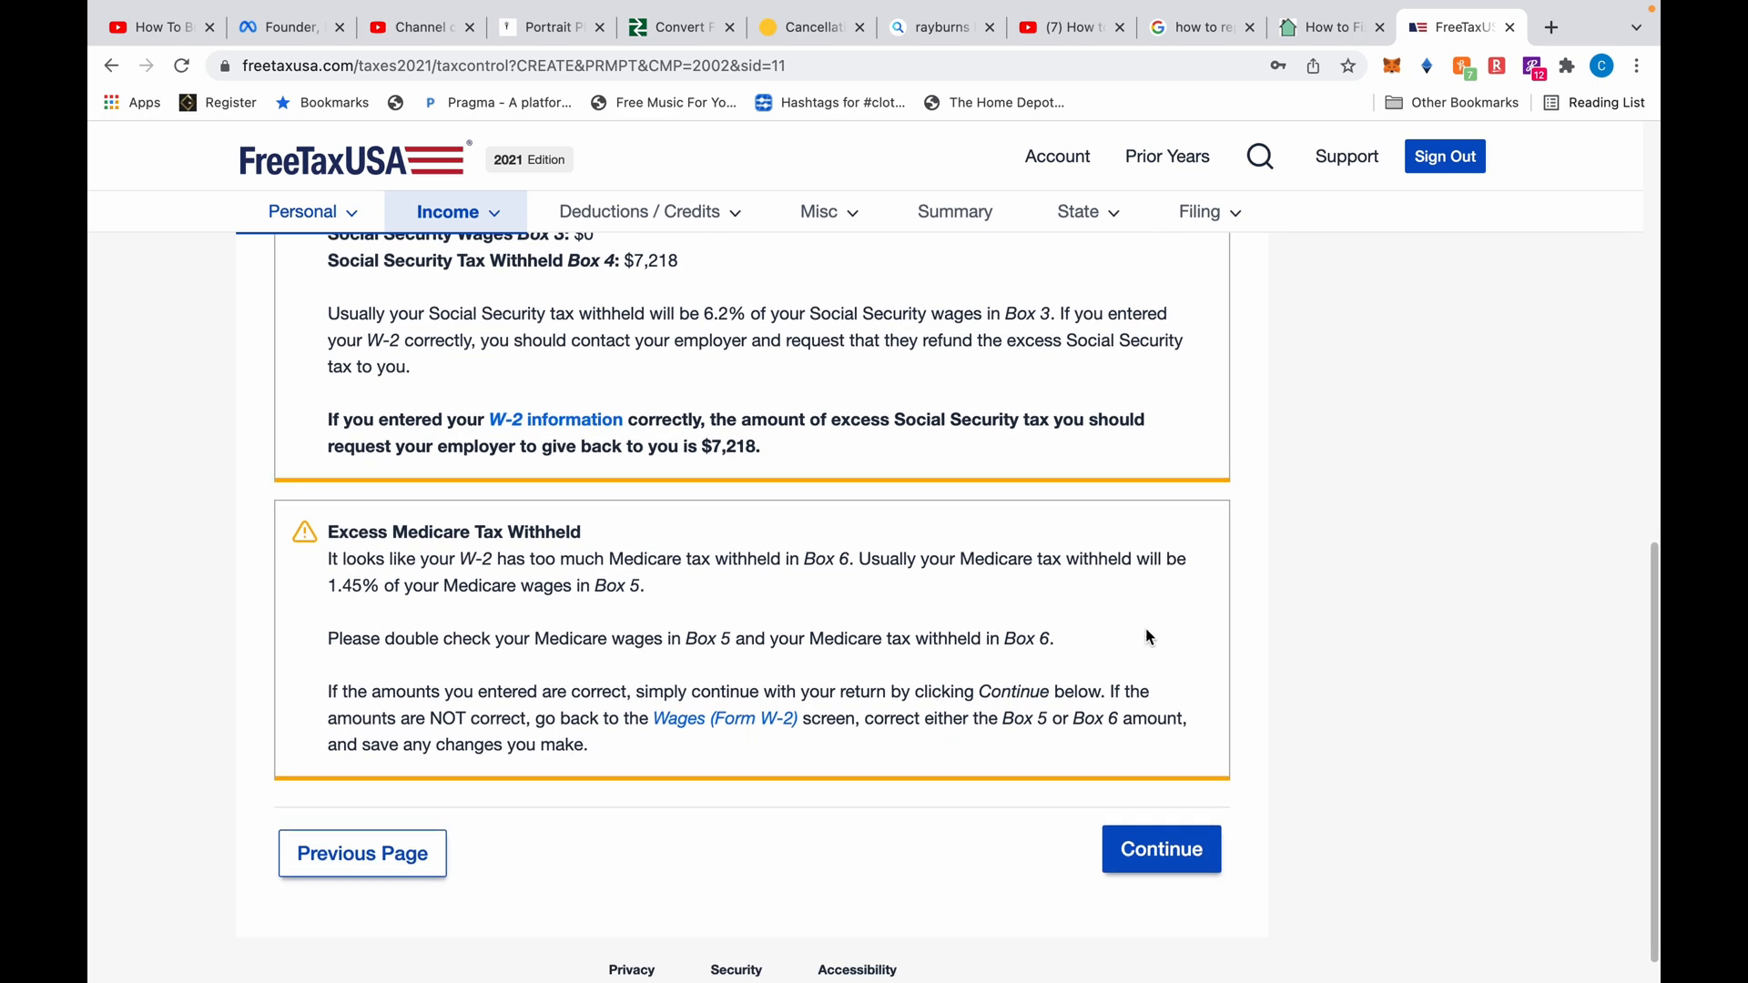
scroll(1159, 592, up, 3)
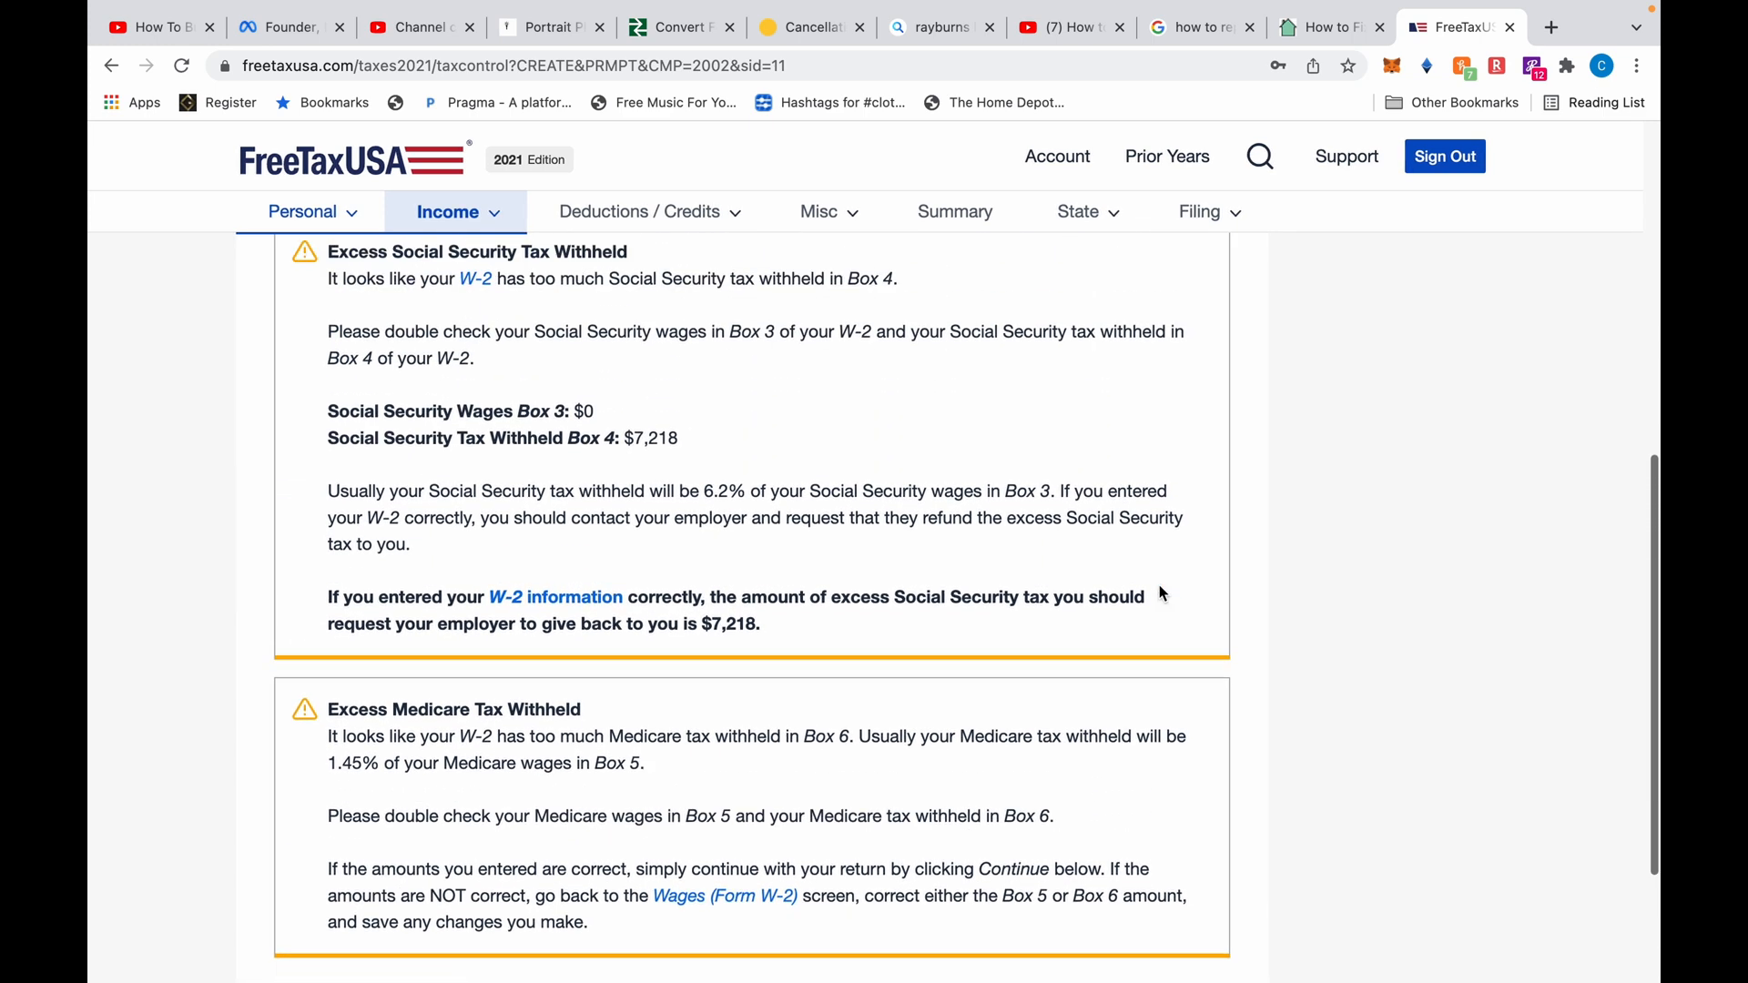
scroll(1158, 592, down, 4)
click(1171, 808)
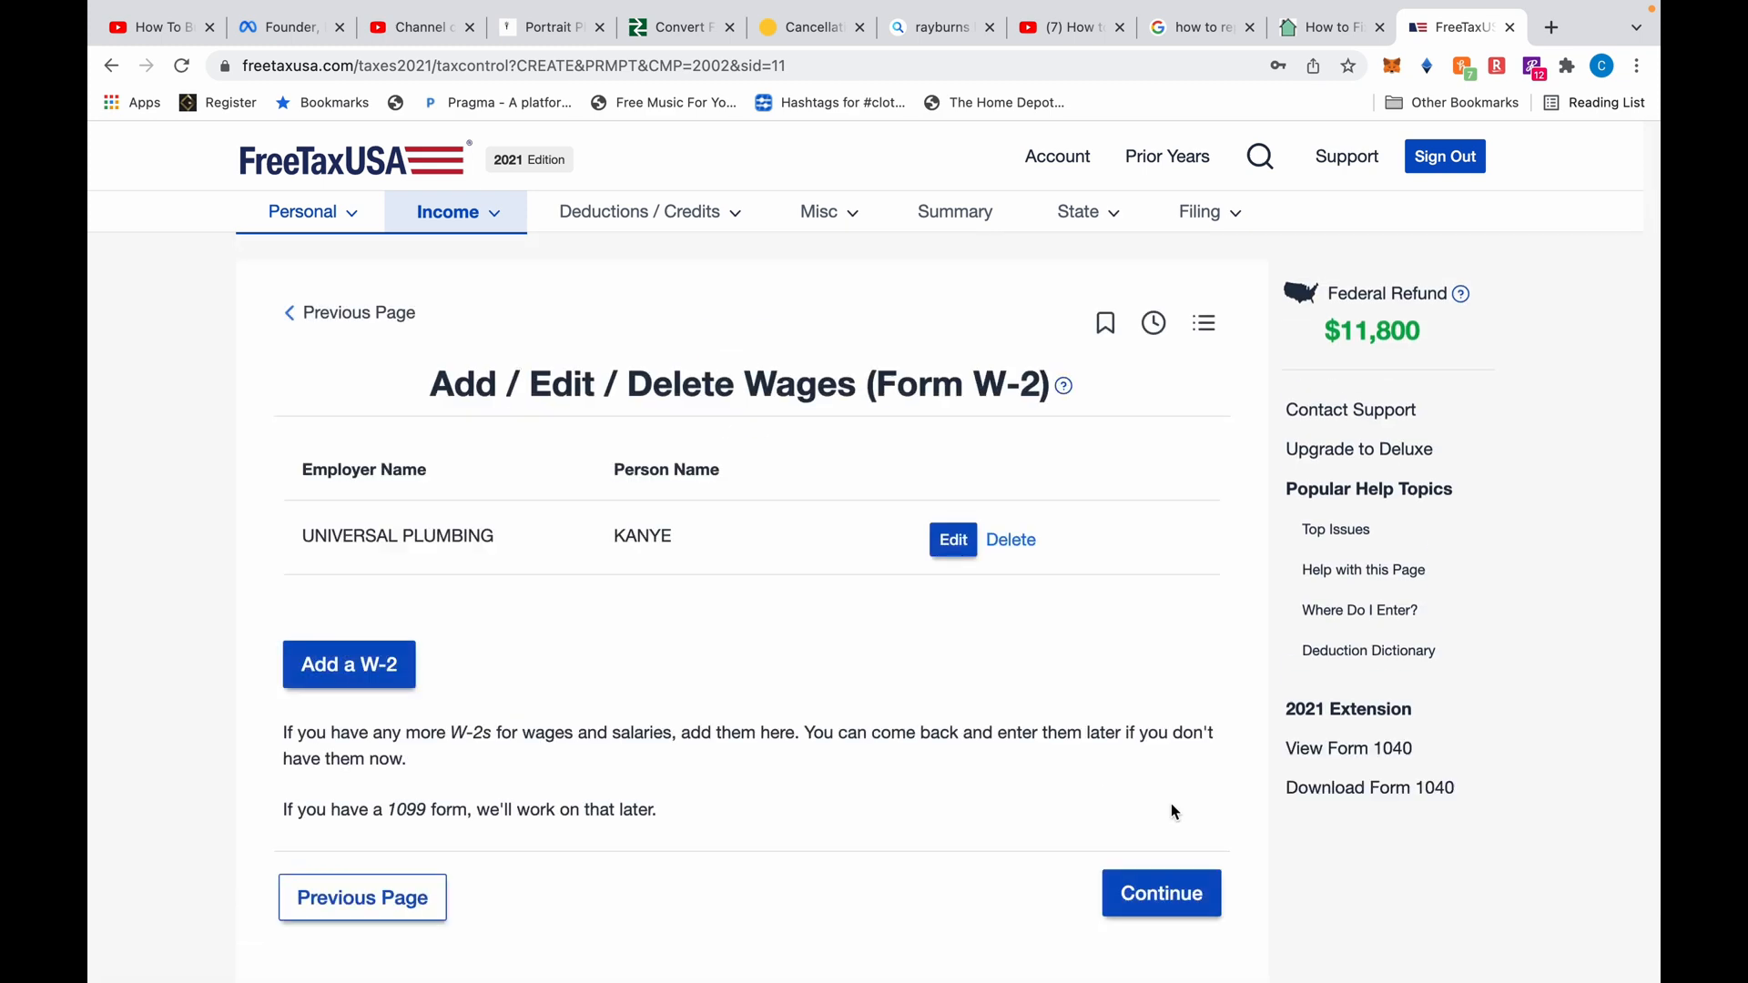
Move past the W-2 list and accept the Wages Summary
scroll(1171, 806, down, 2)
click(1167, 827)
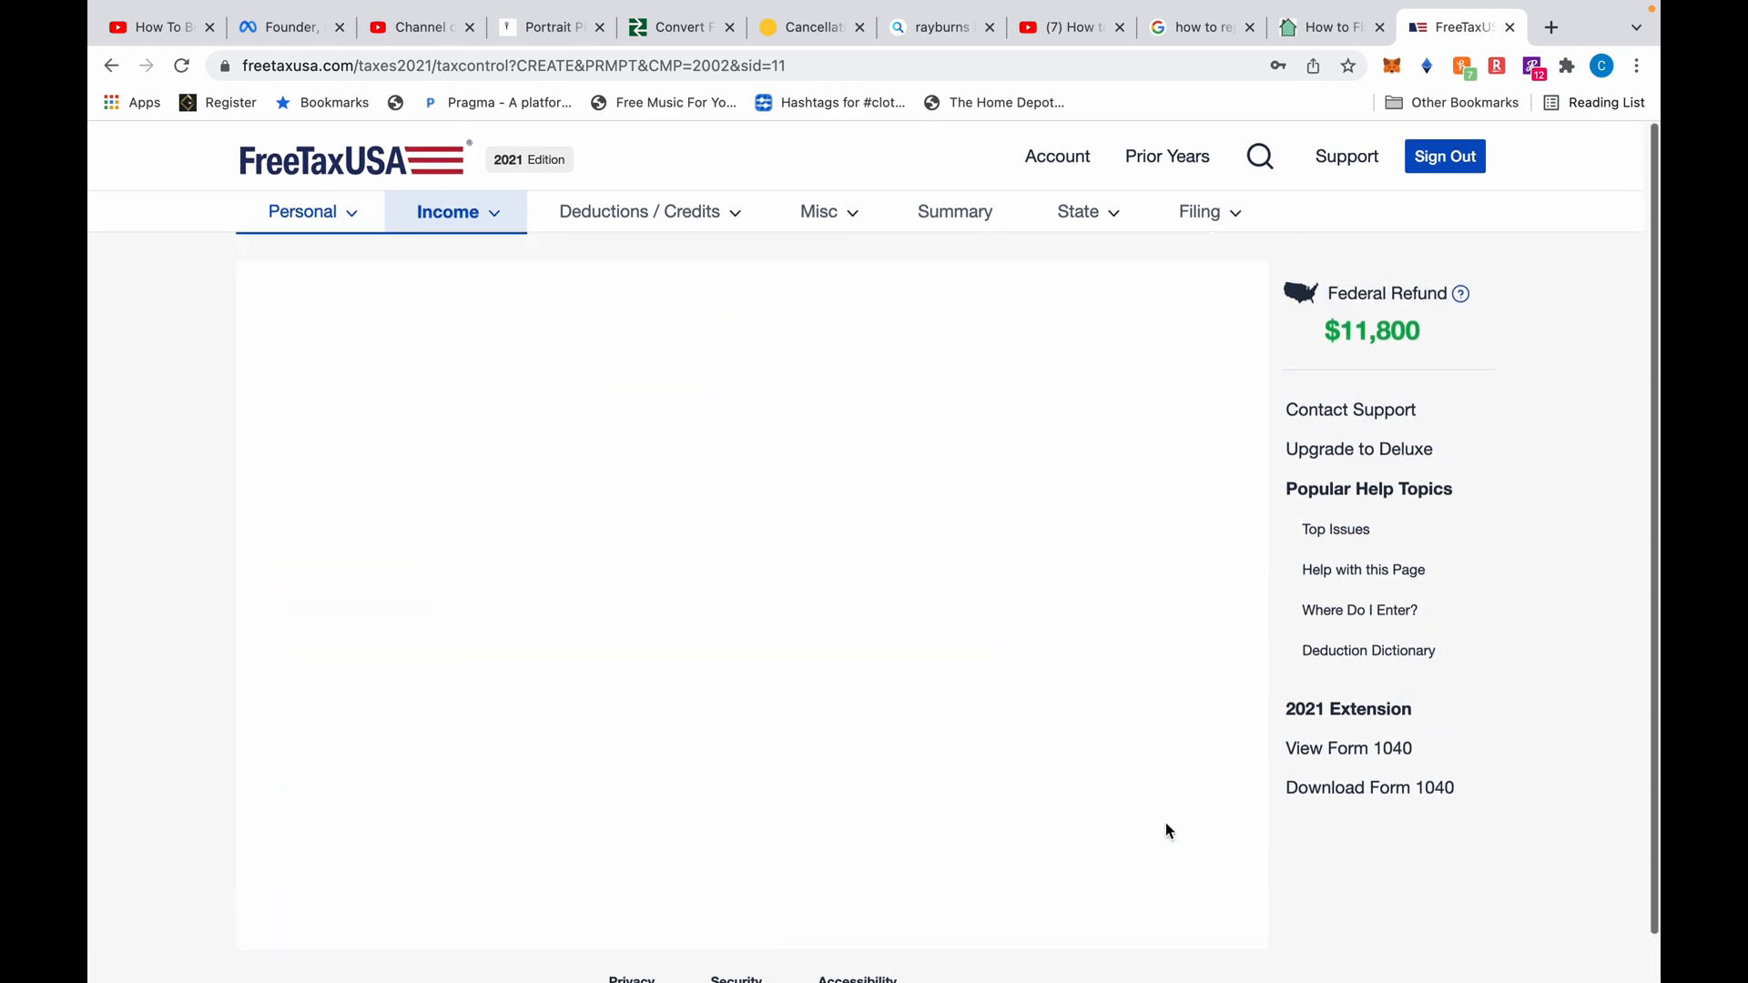
scroll(1165, 829, down, 1)
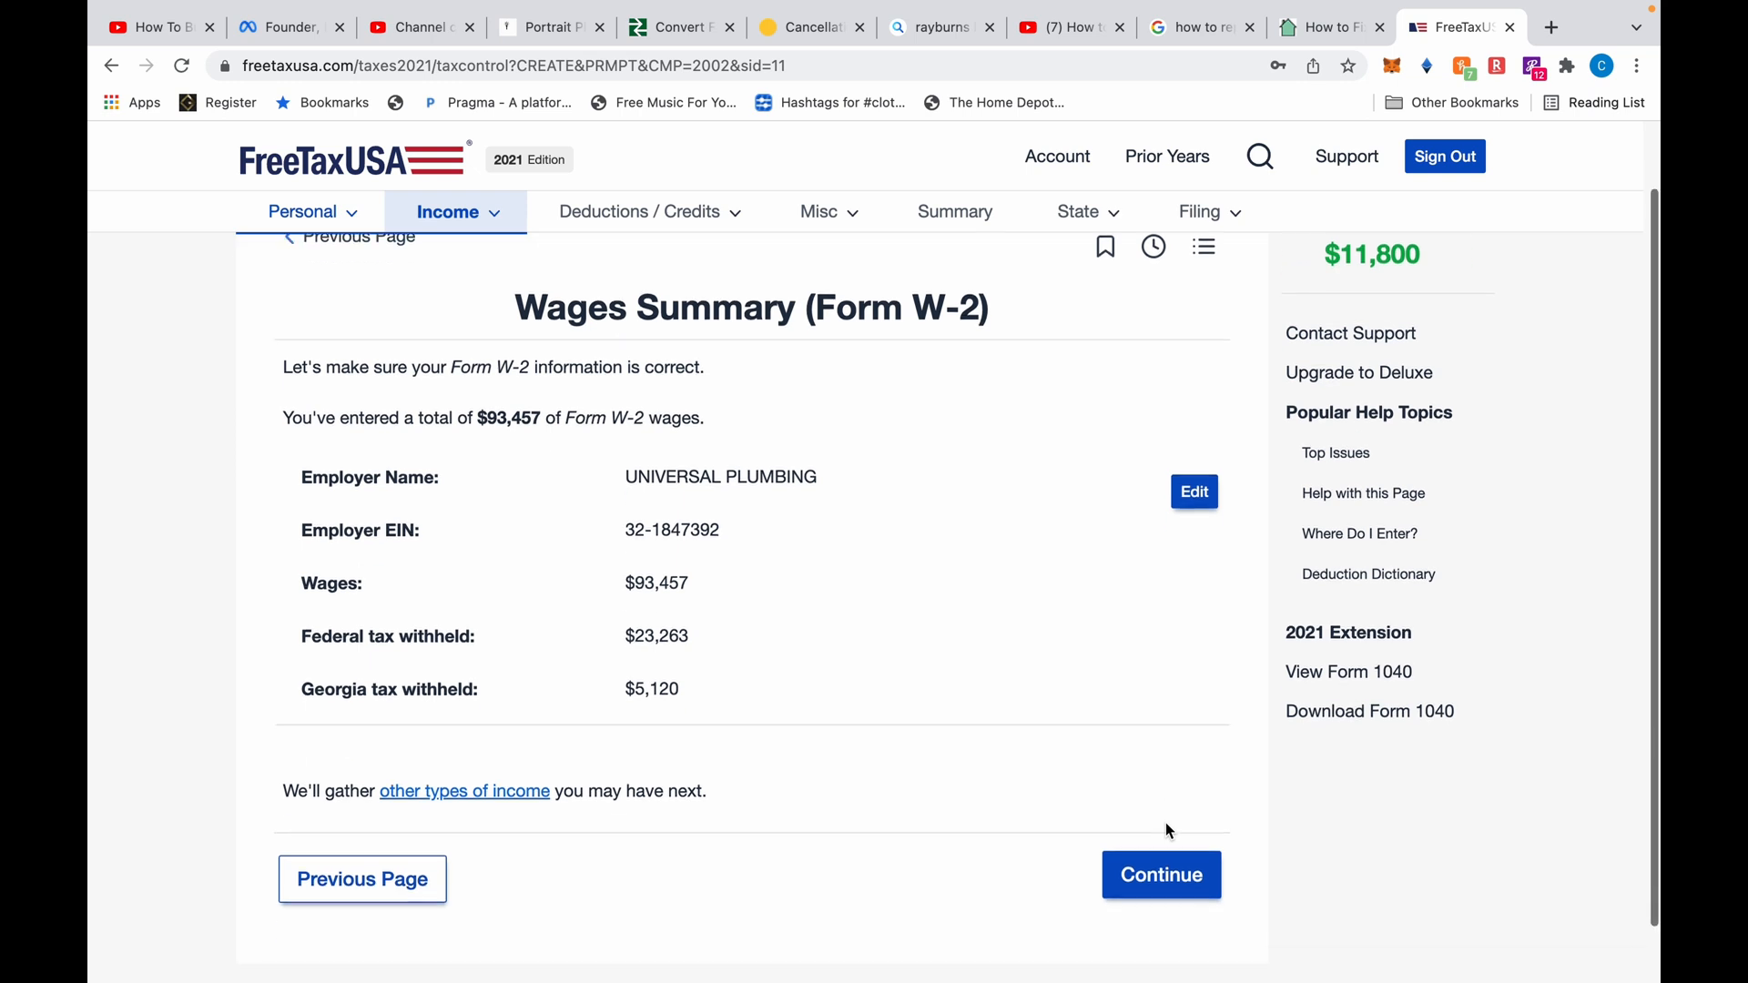
click(1155, 876)
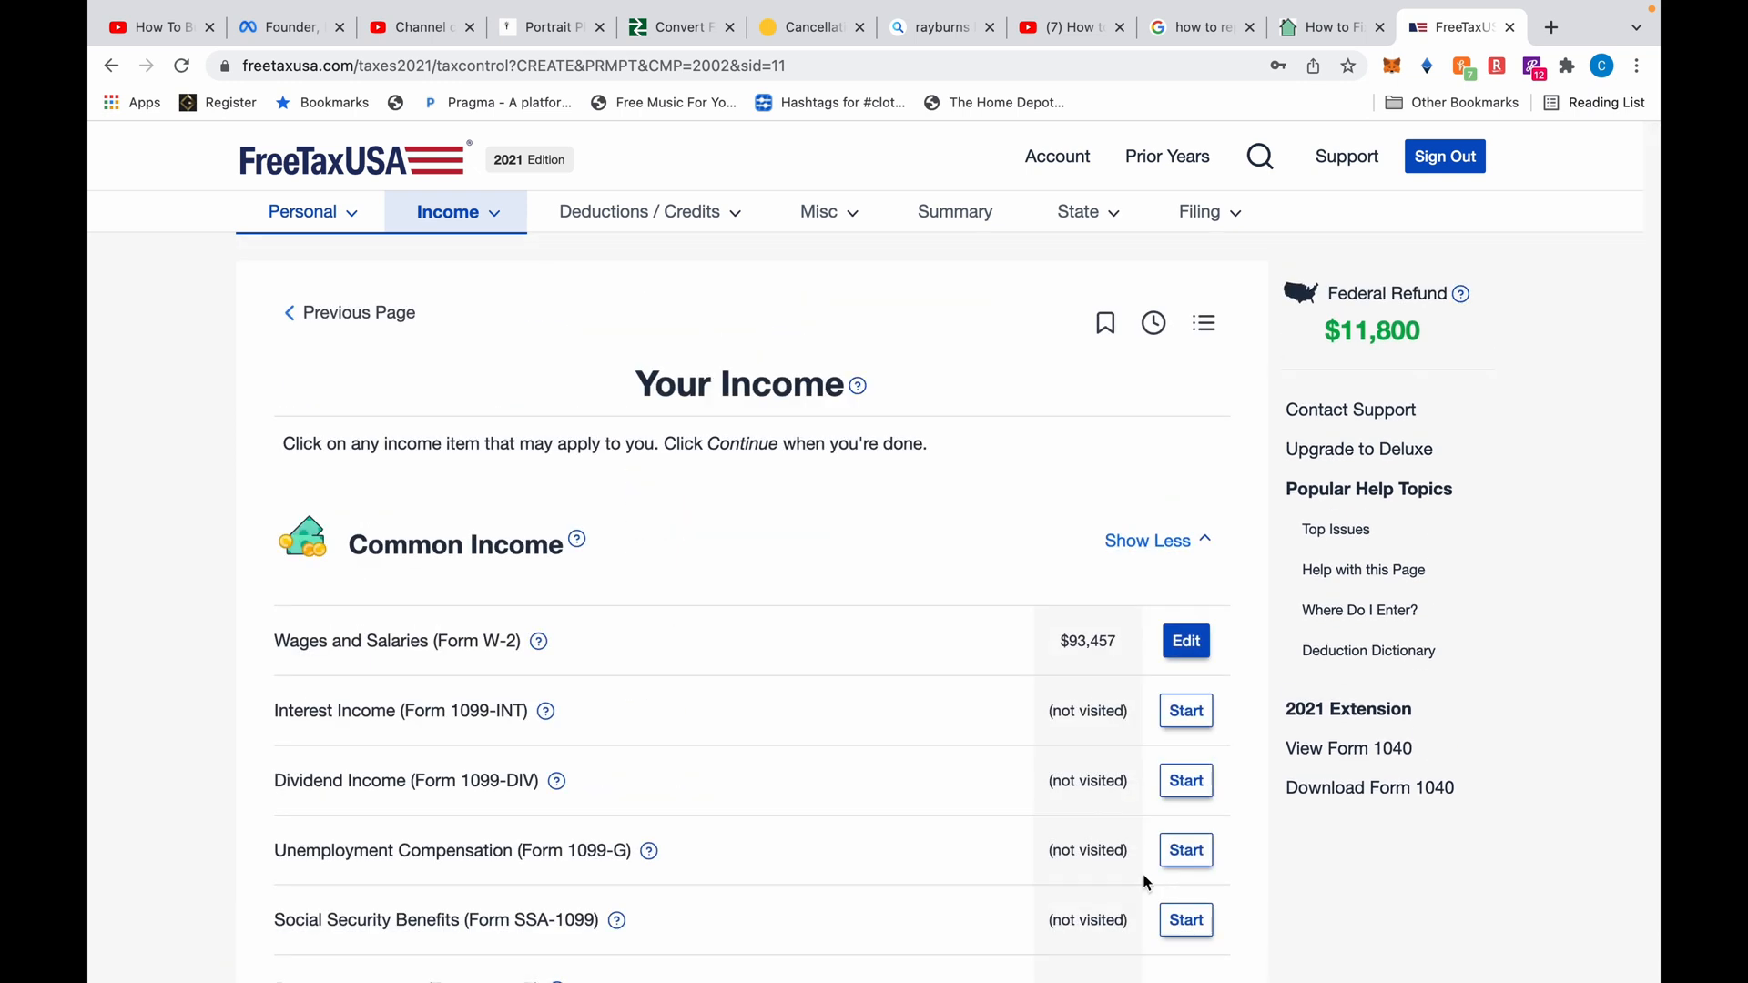
Scroll the Your Income page to review $93,457 in Form W-2 wages
scroll(958, 712, down, 2)
scroll(959, 719, down, 2)
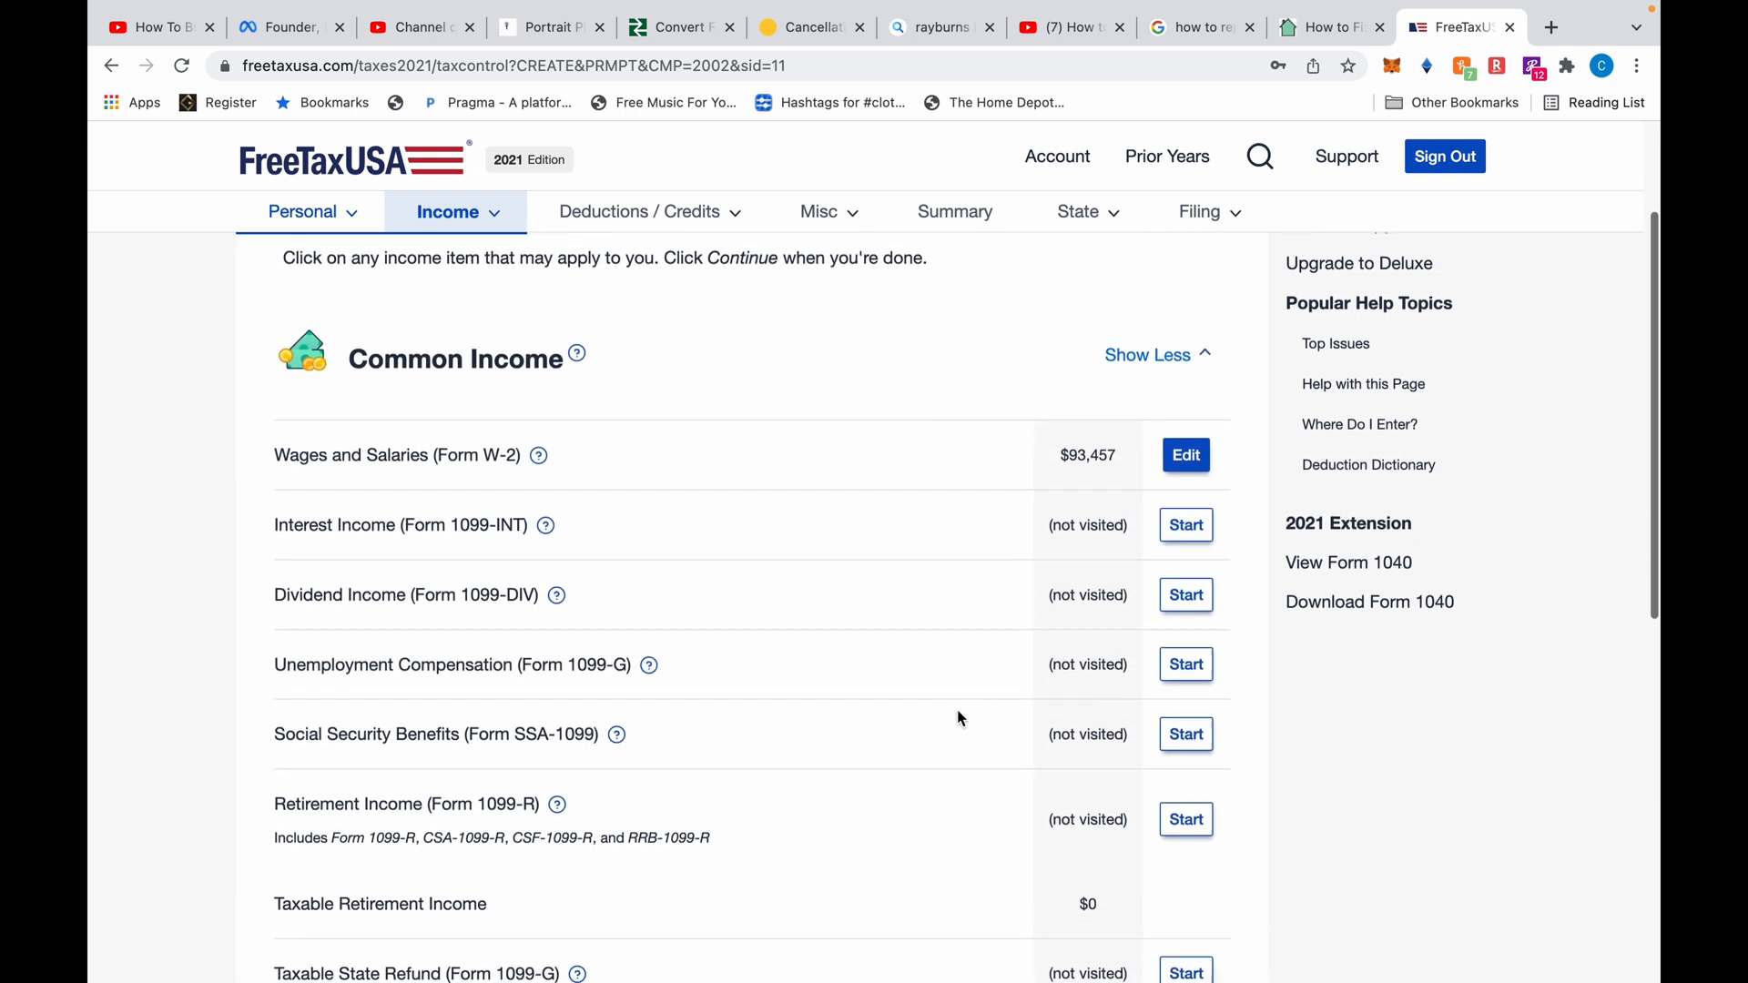
scroll(959, 718, down, 1)
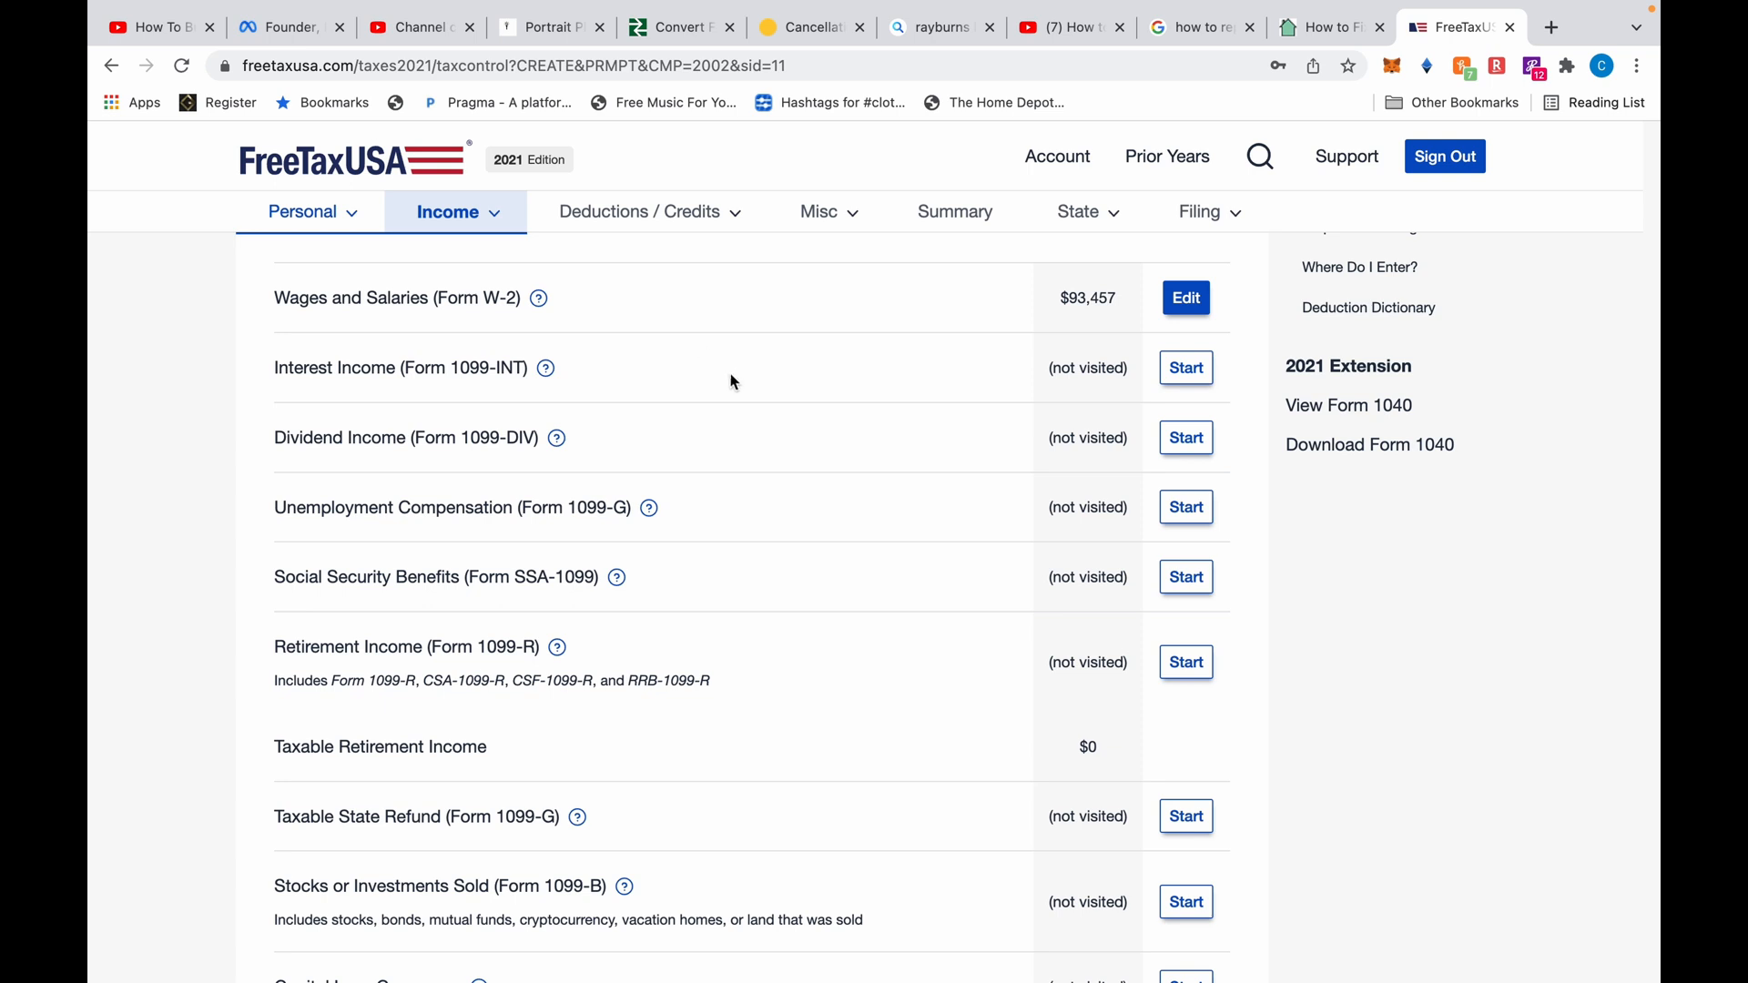
scroll(1038, 542, down, 2)
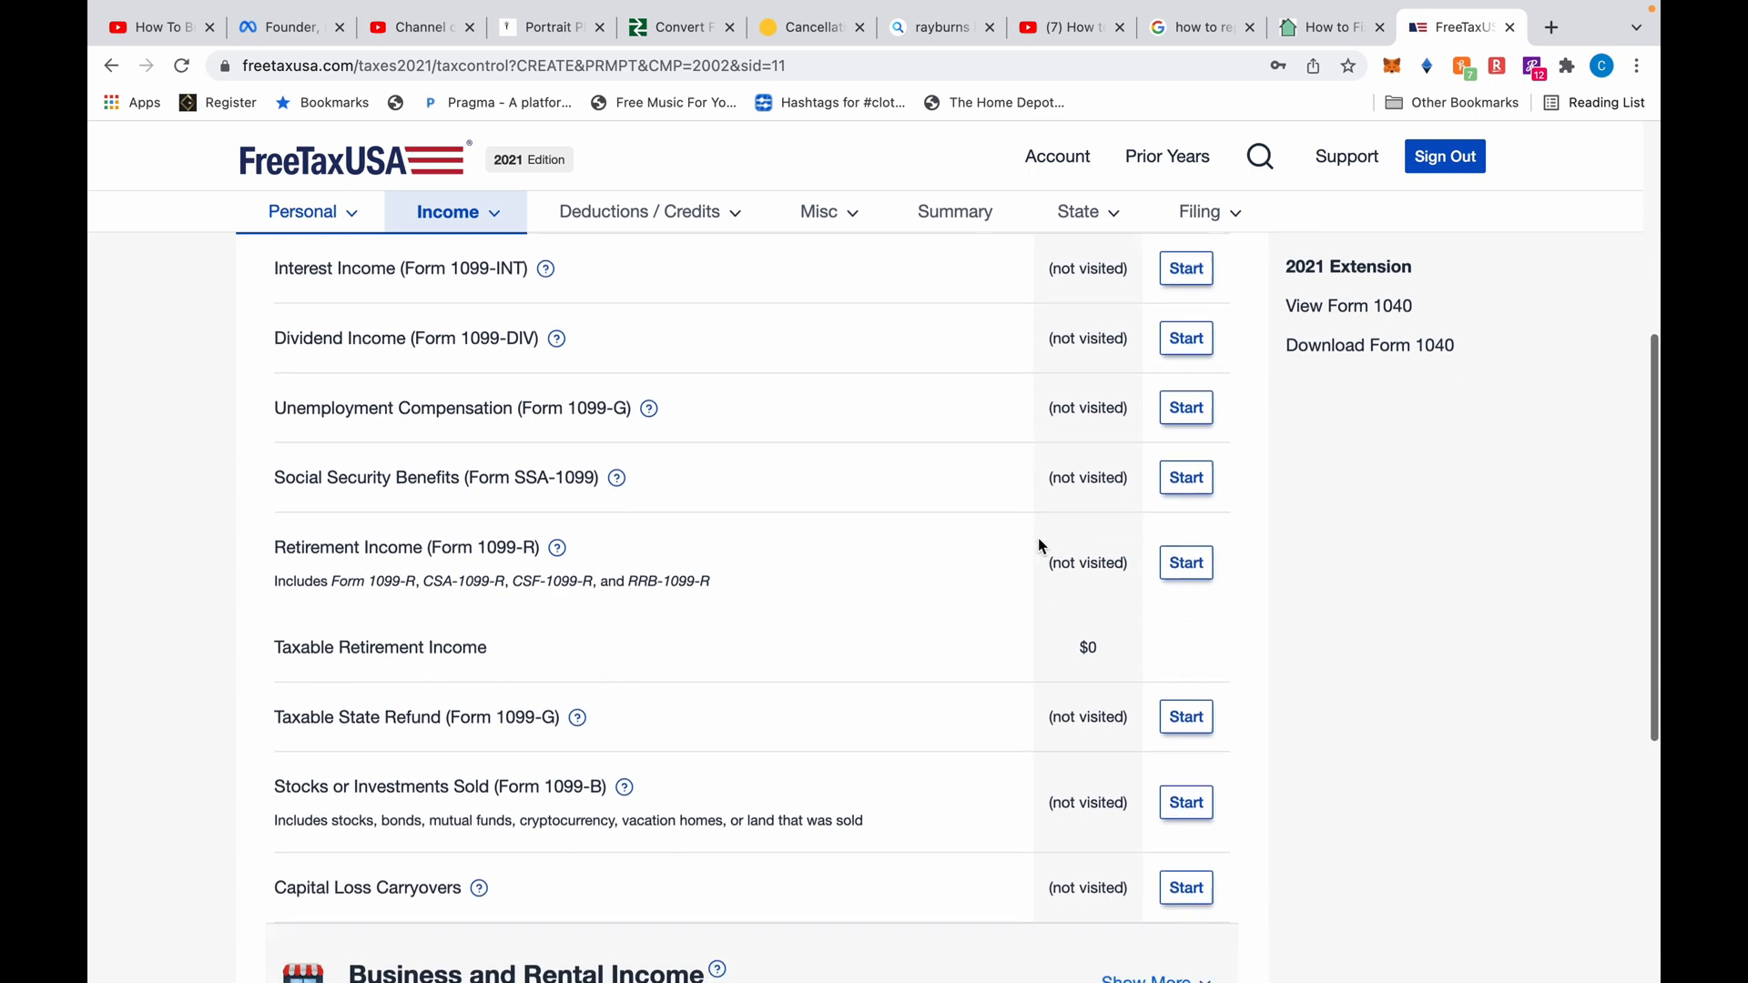
scroll(1039, 542, down, 1)
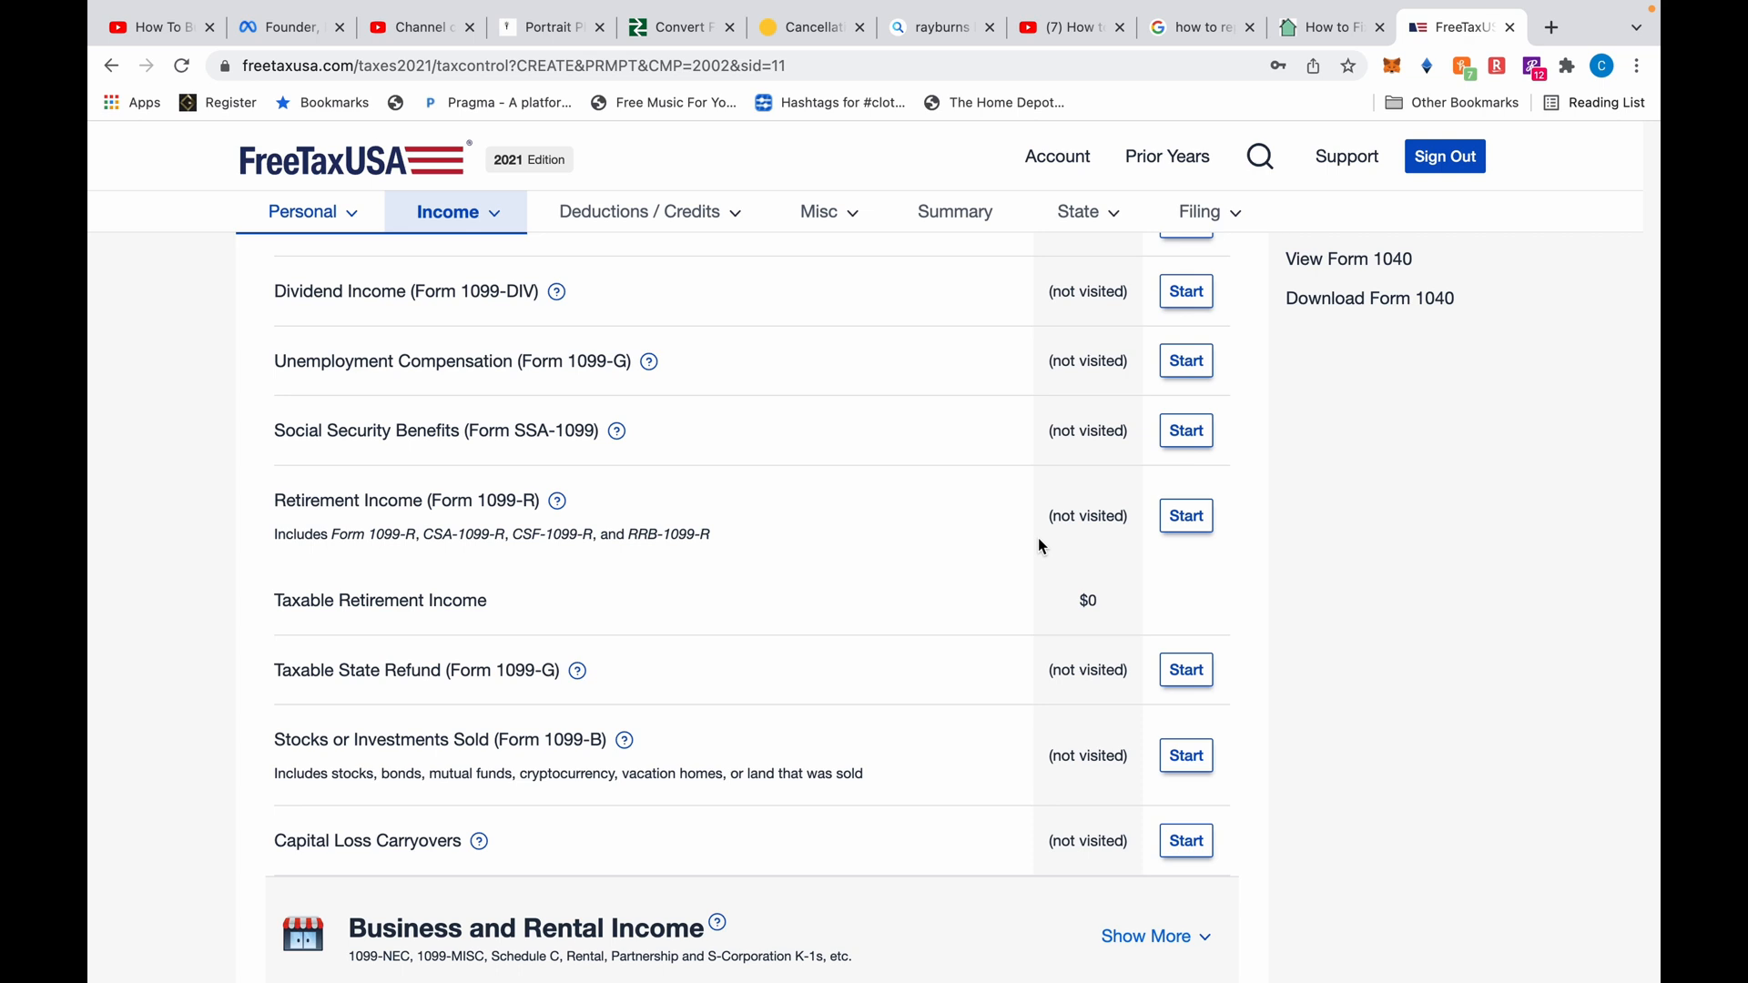
scroll(1040, 544, down, 1)
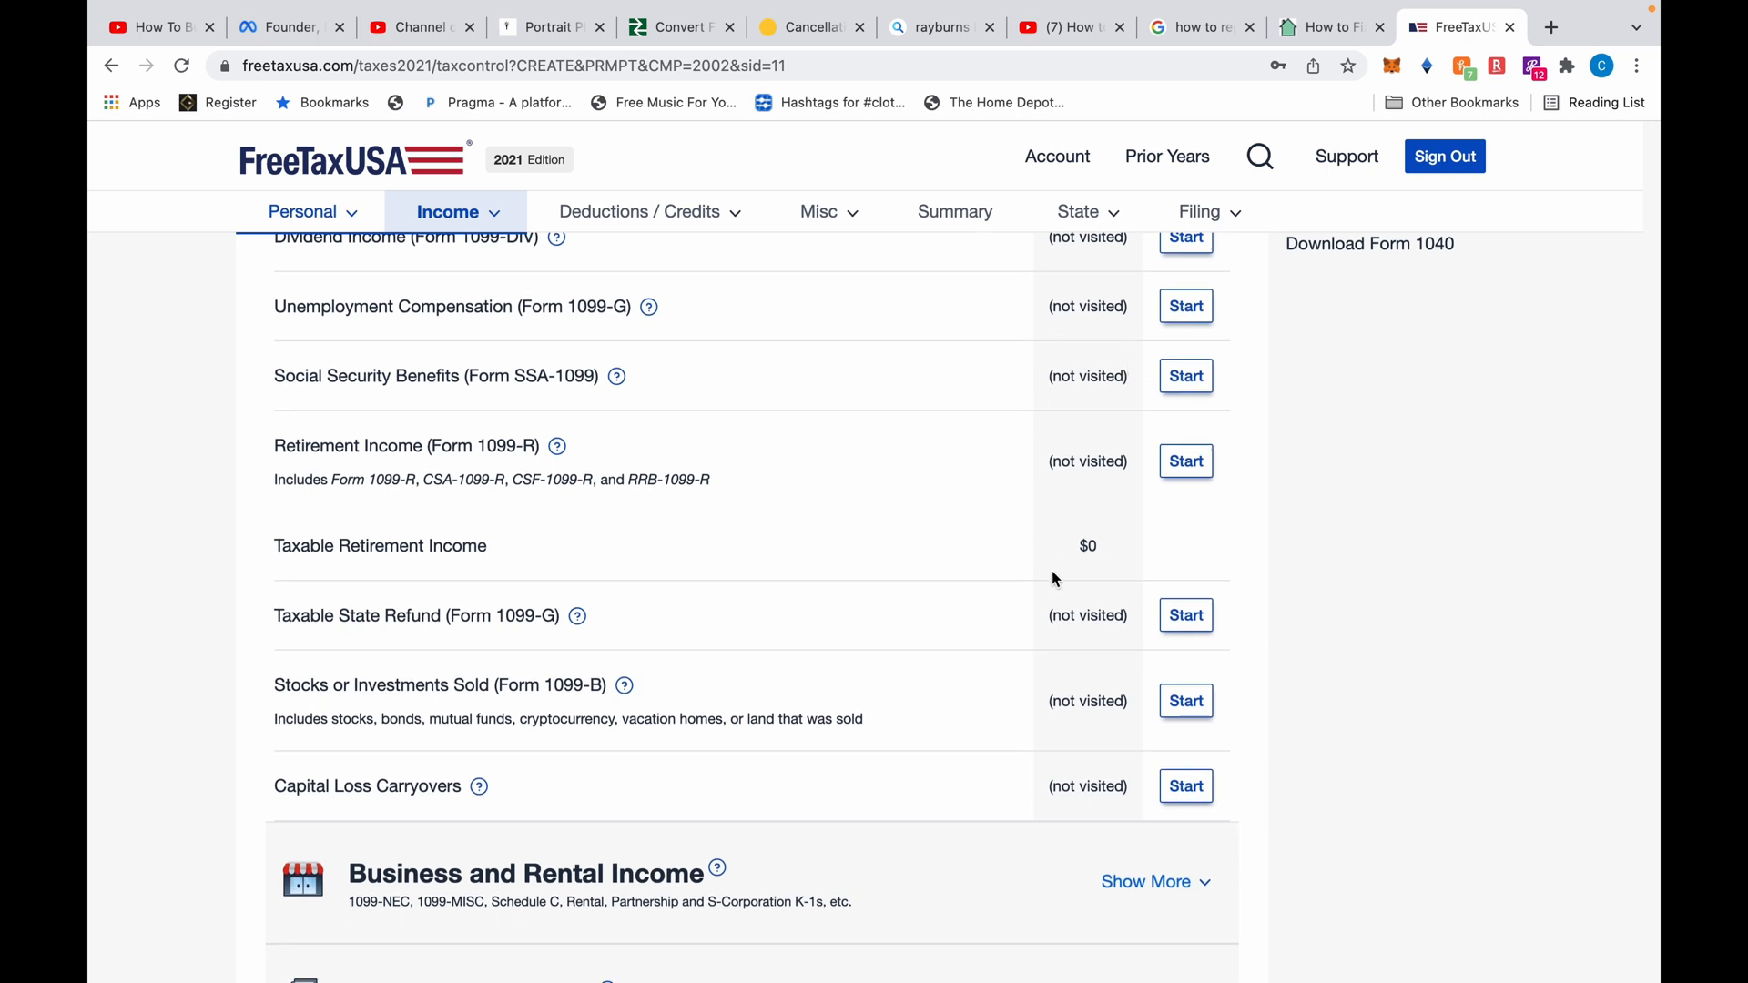
scroll(1053, 573, down, 5)
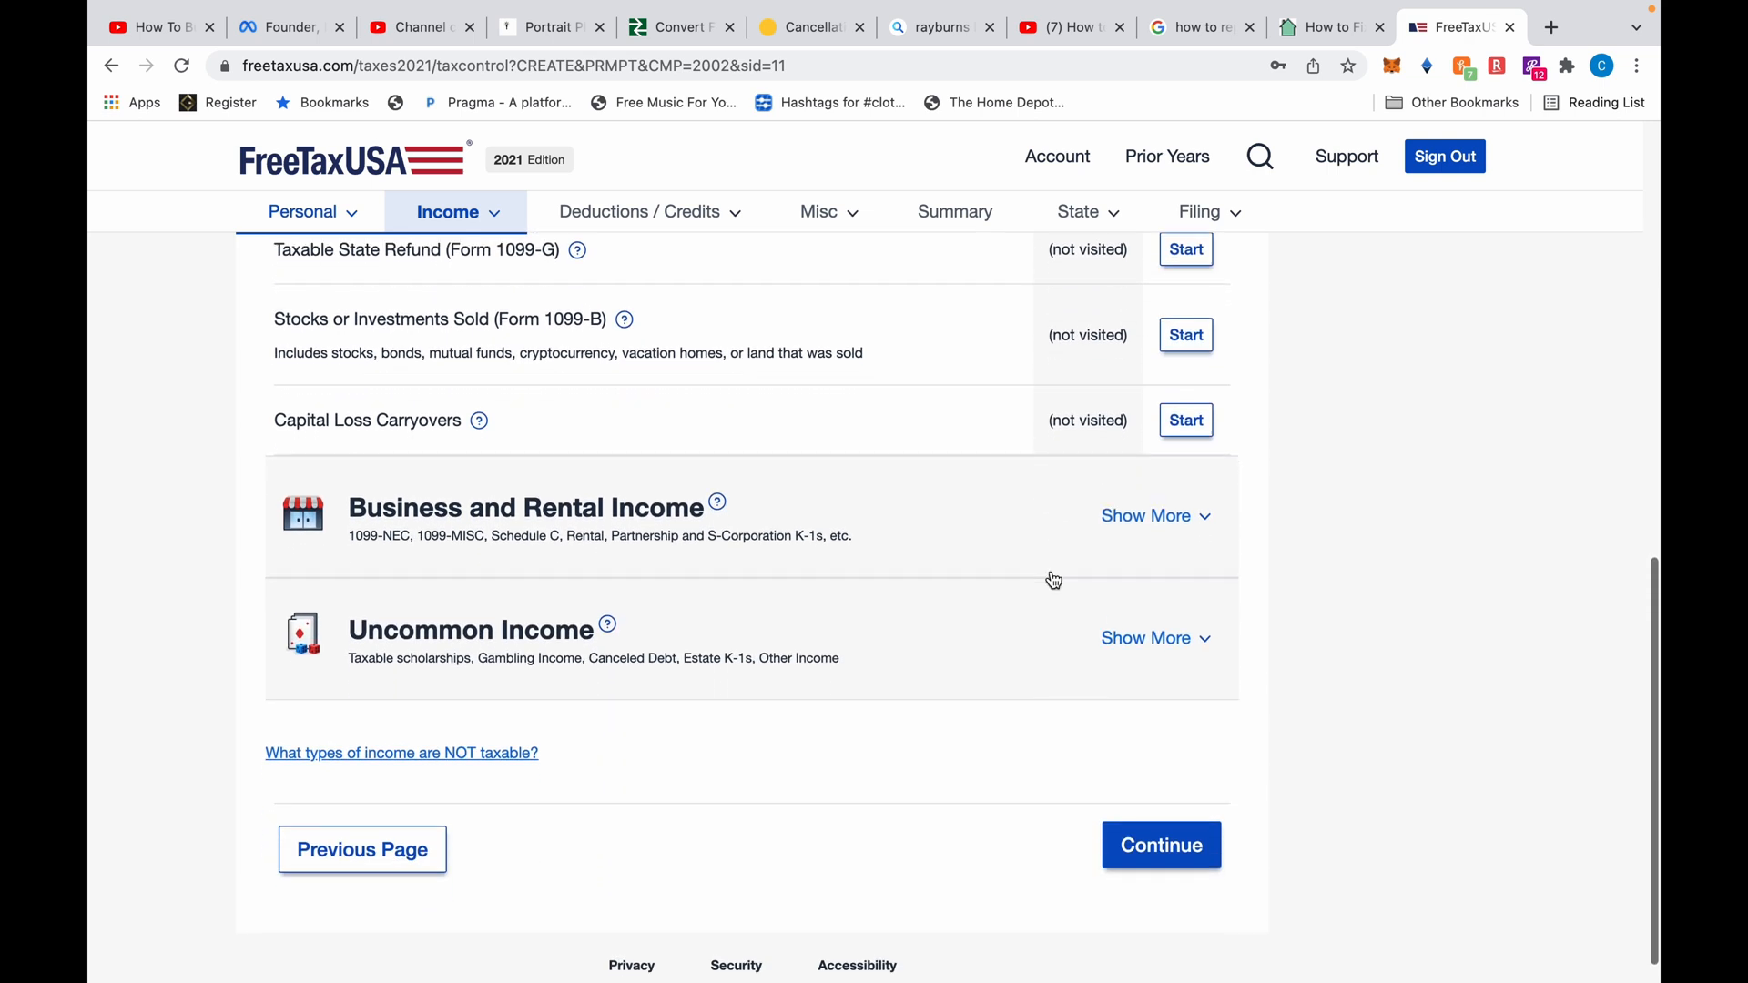
scroll(1054, 580, down, 1)
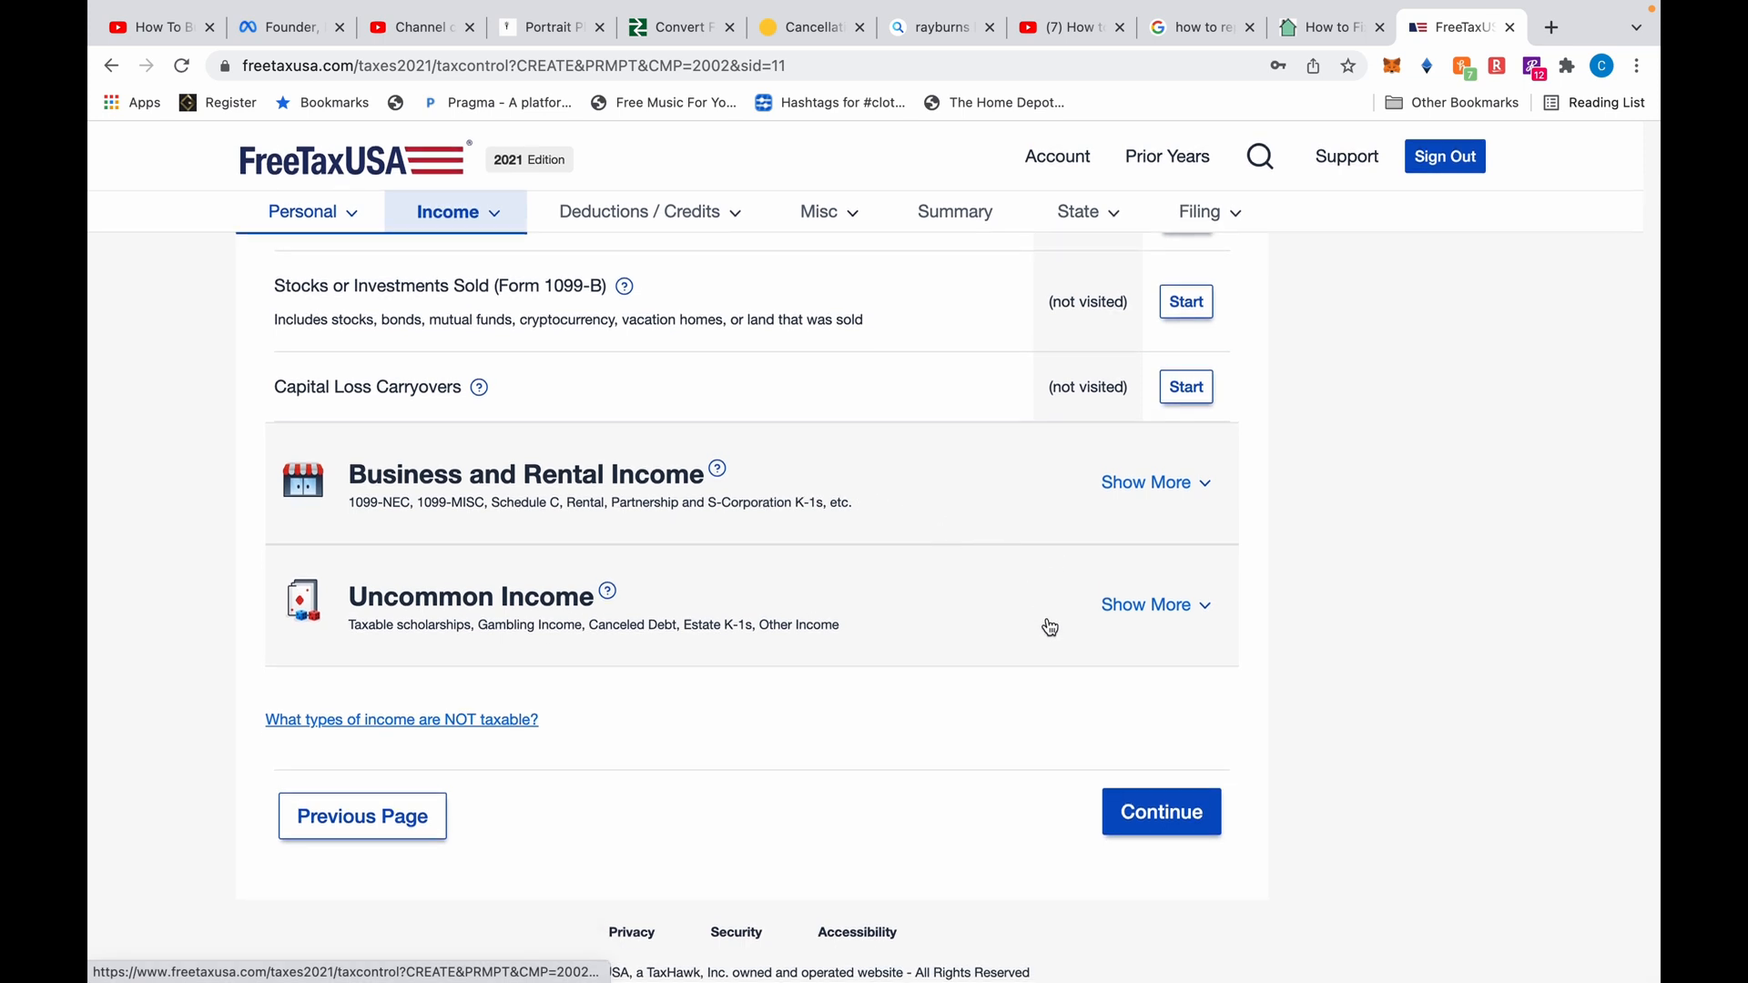
Leave Your Income and accept the 2021 Income Summary of $93,457, all from wages
click(1164, 812)
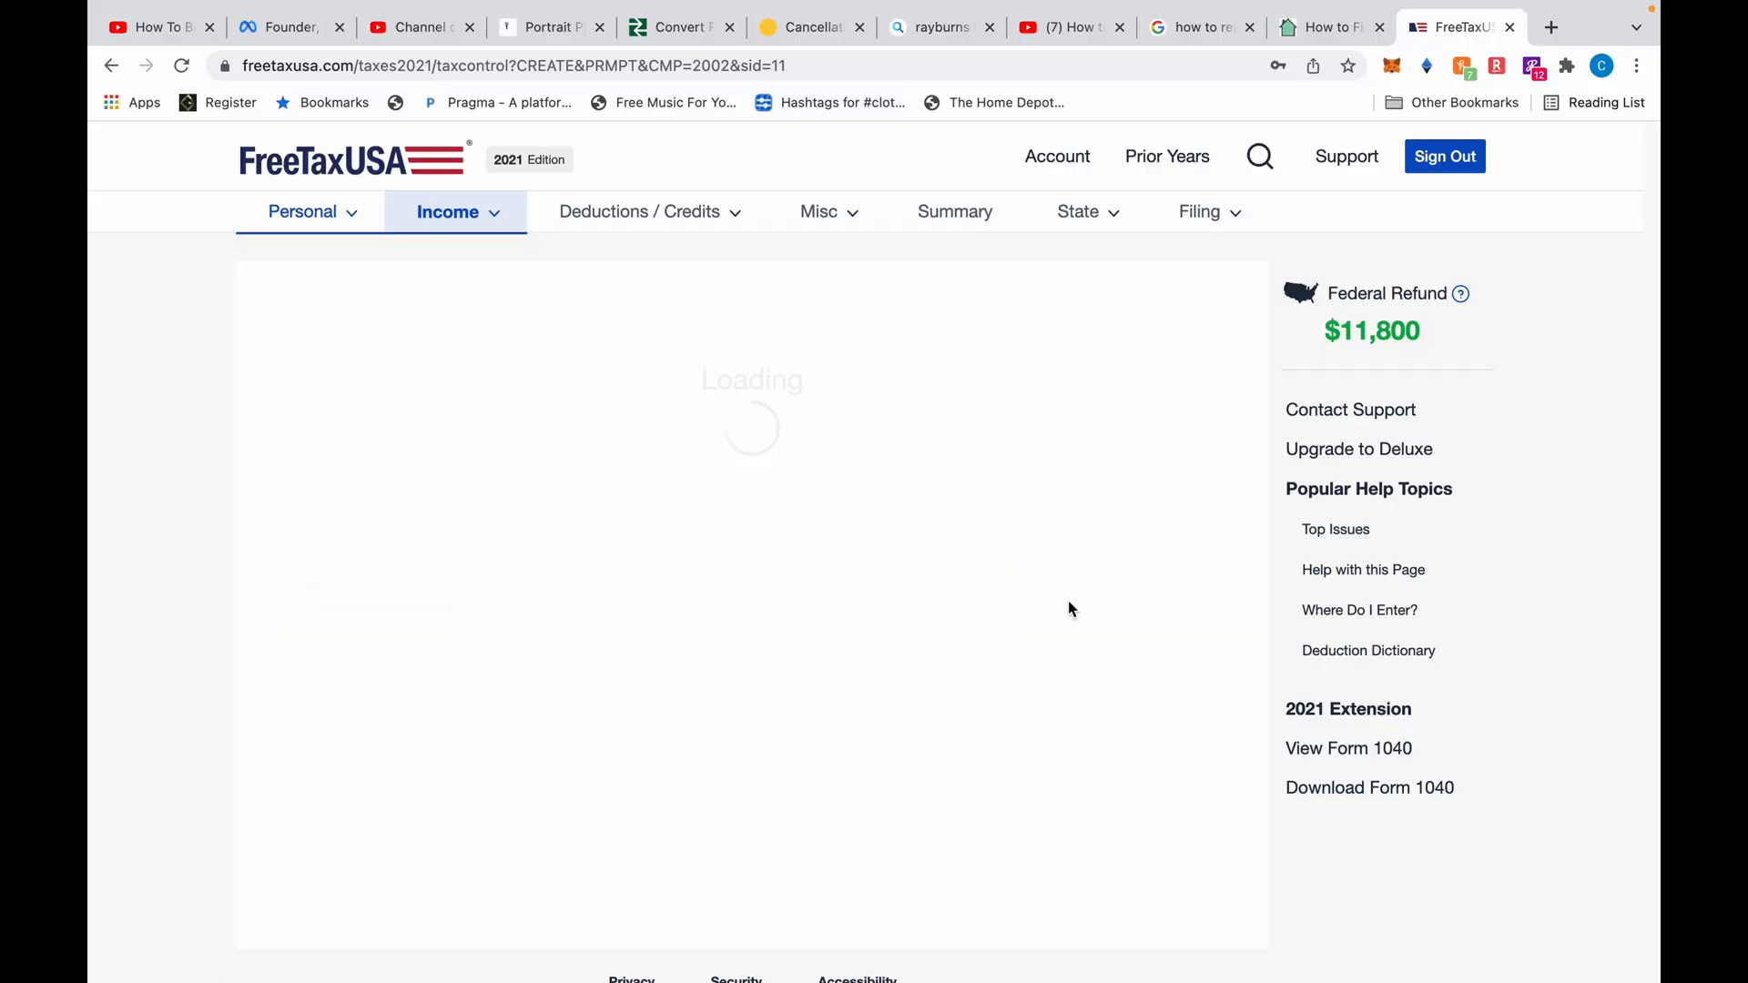
scroll(1072, 608, down, 2)
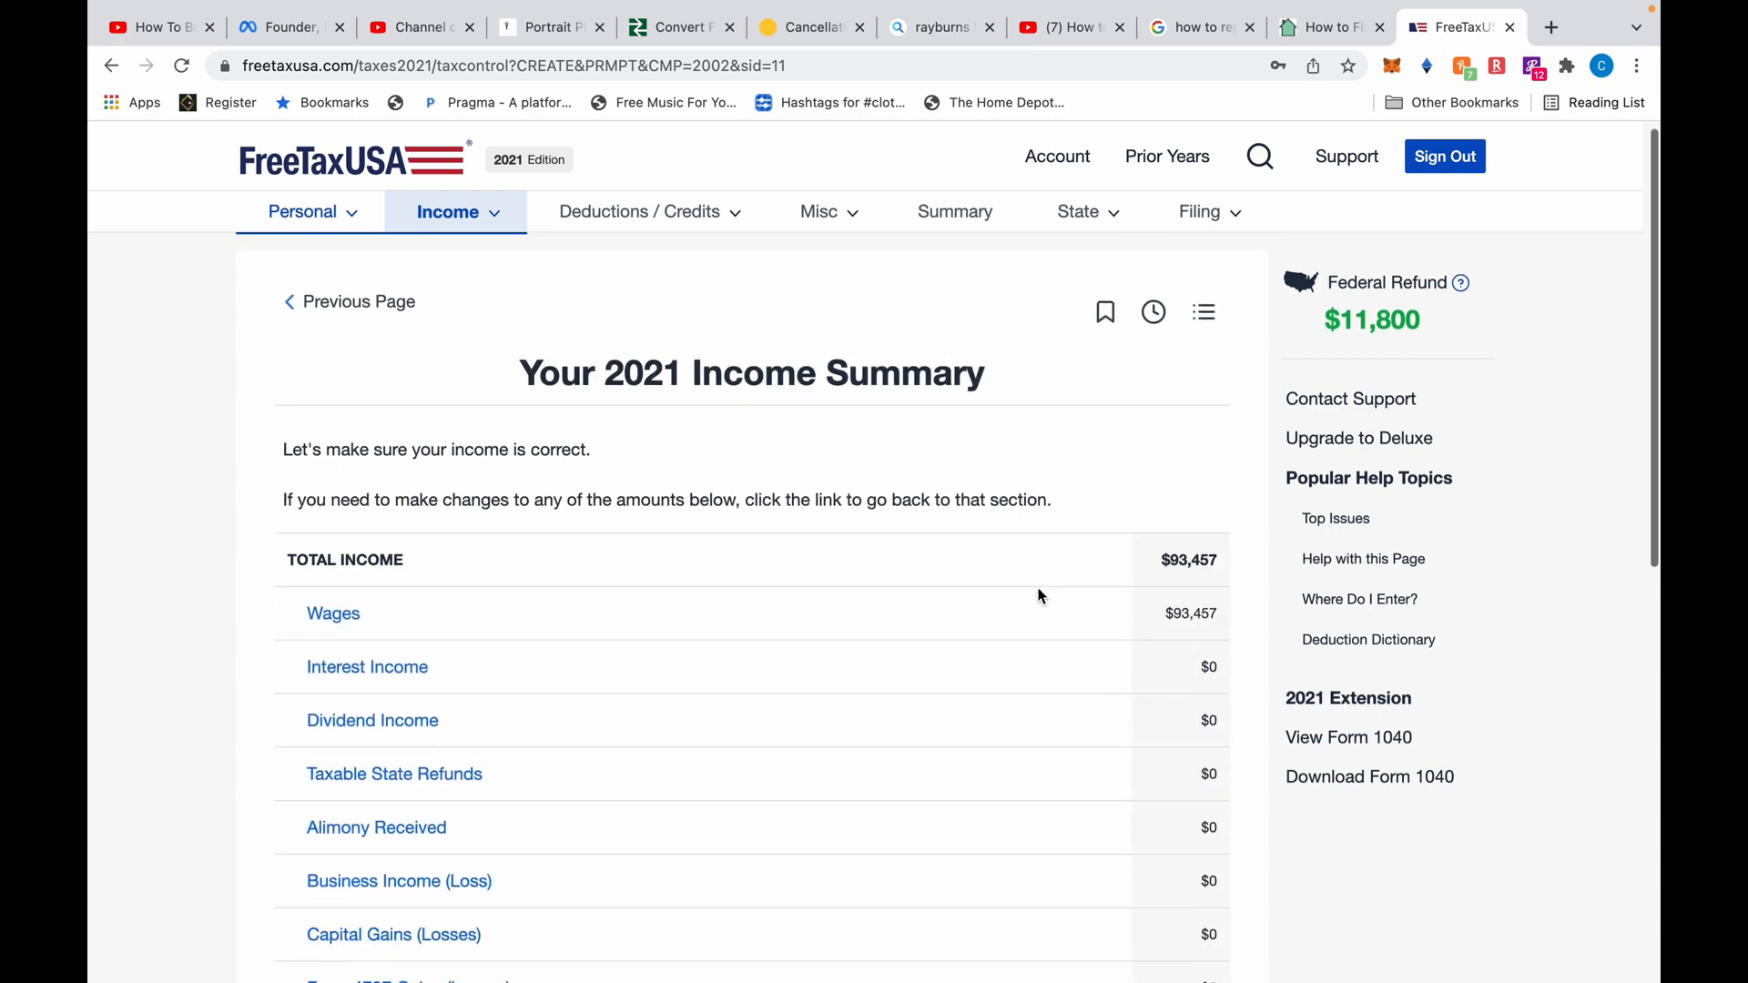
scroll(1041, 596, down, 8)
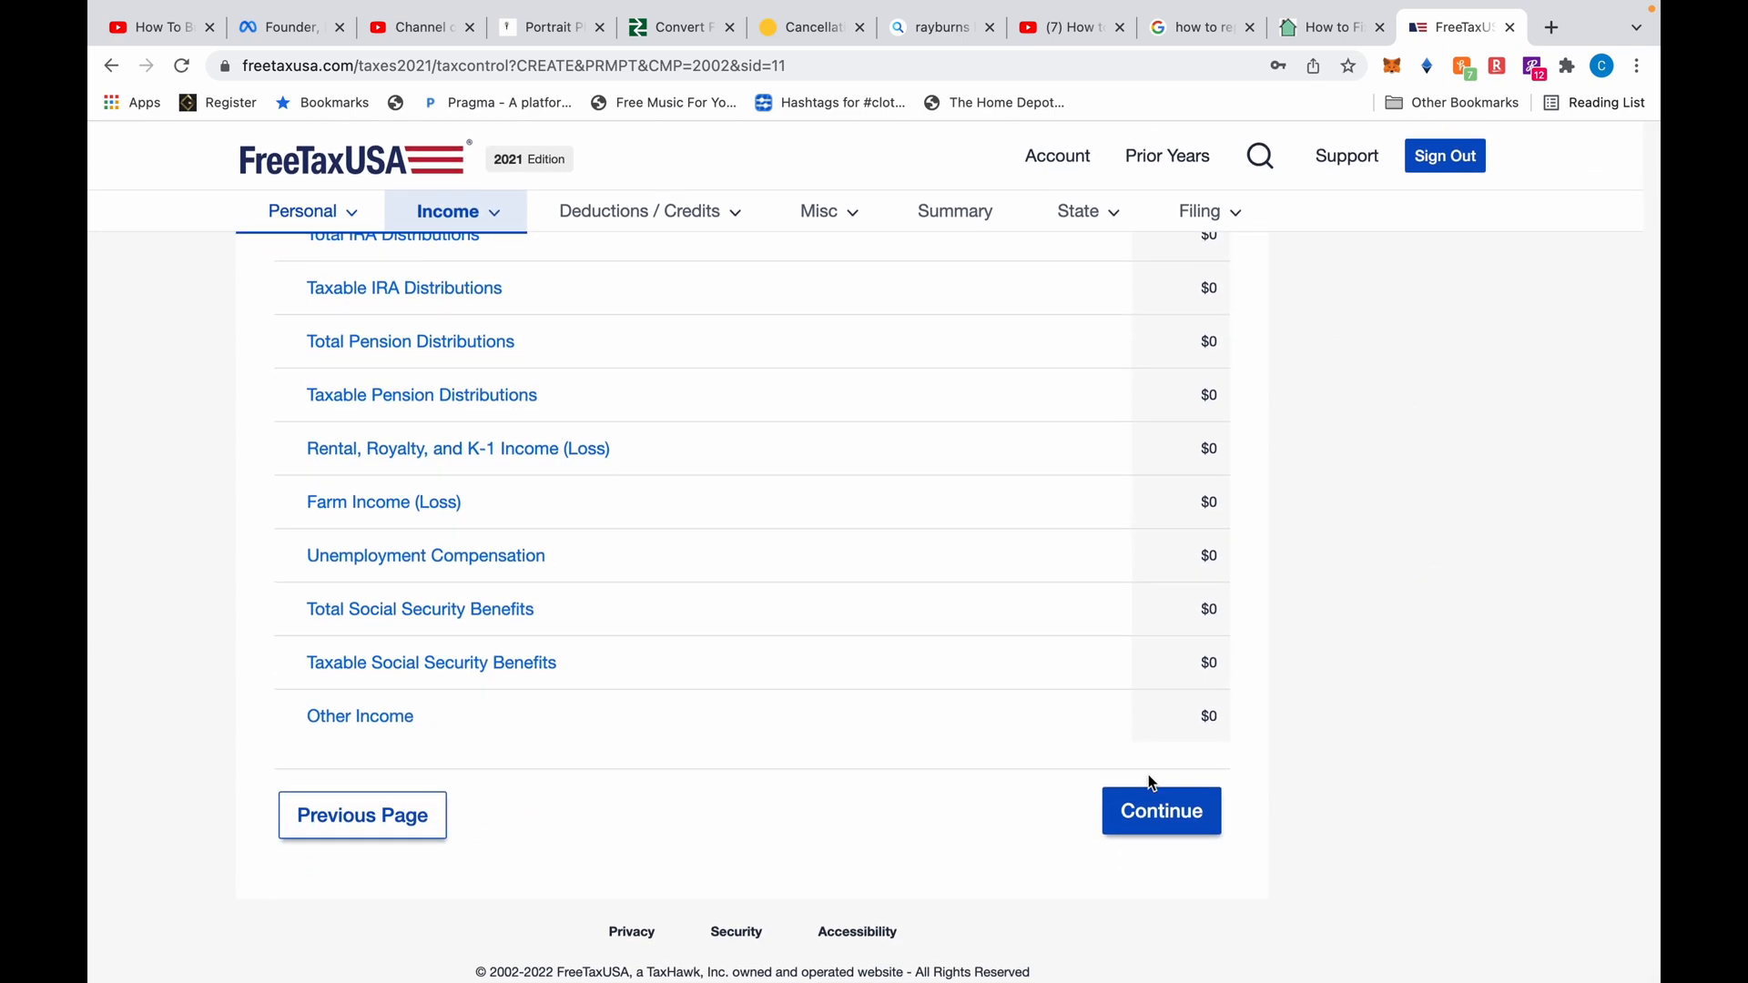
click(1158, 807)
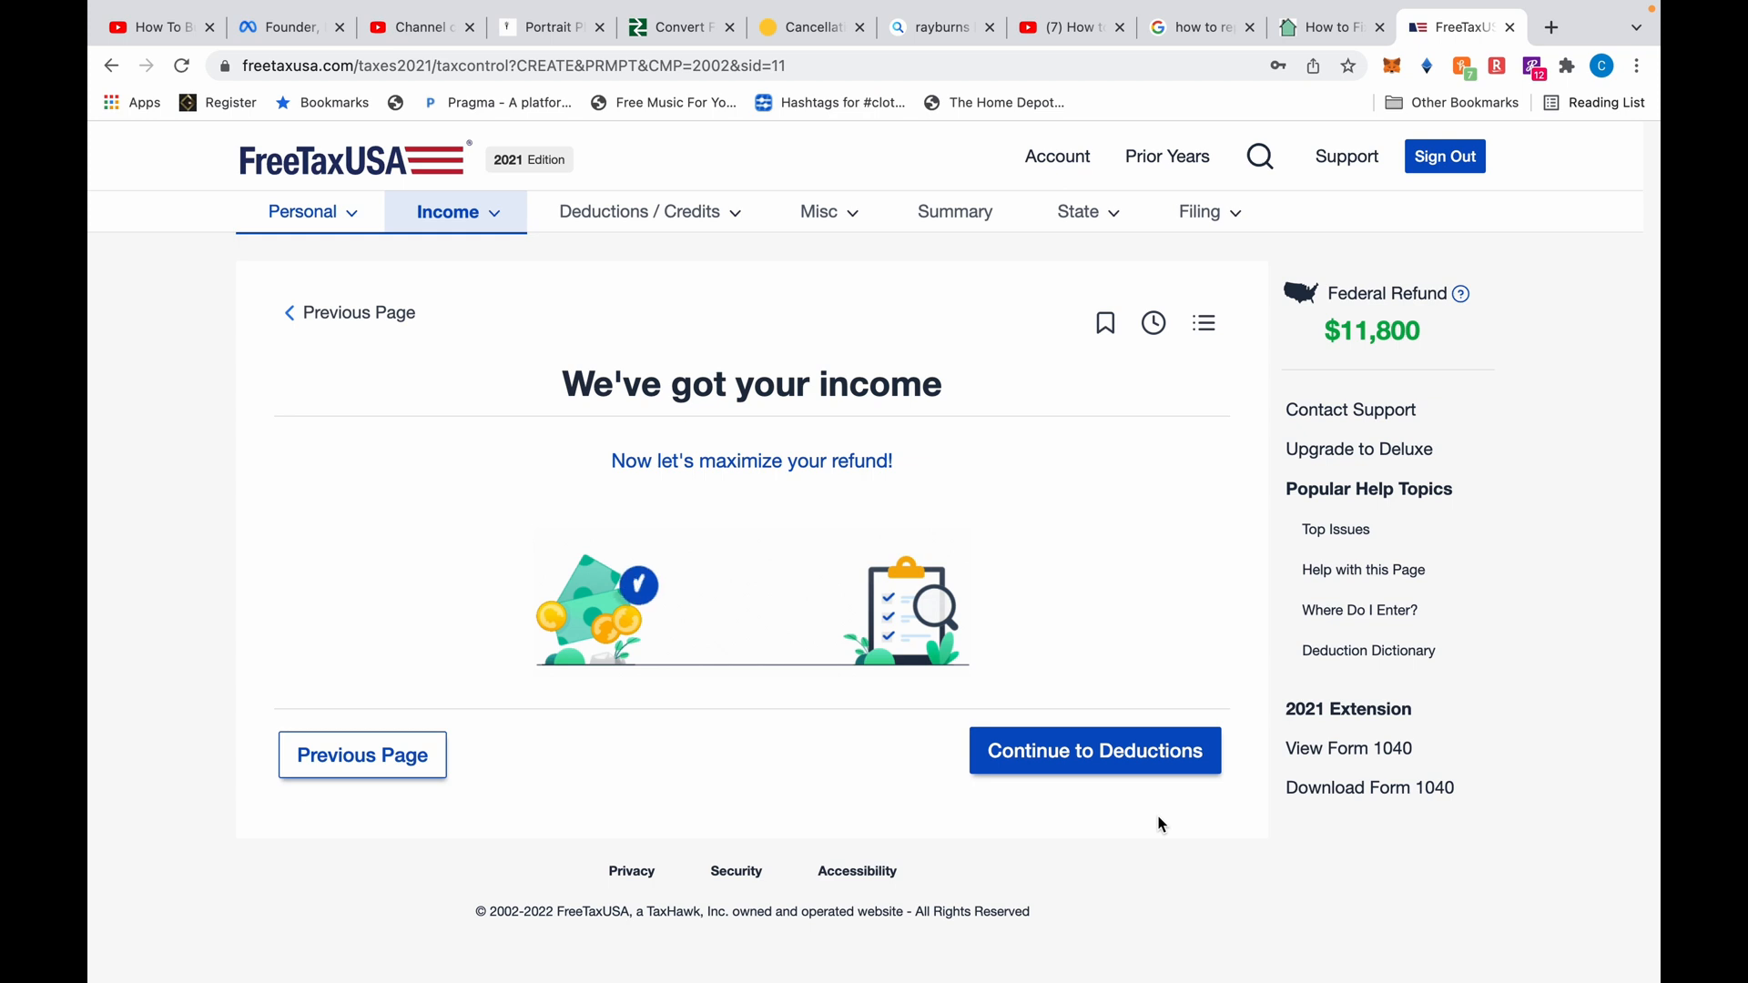
Continue to Deductions, reaching the $18,800 standard deduction page
click(1115, 770)
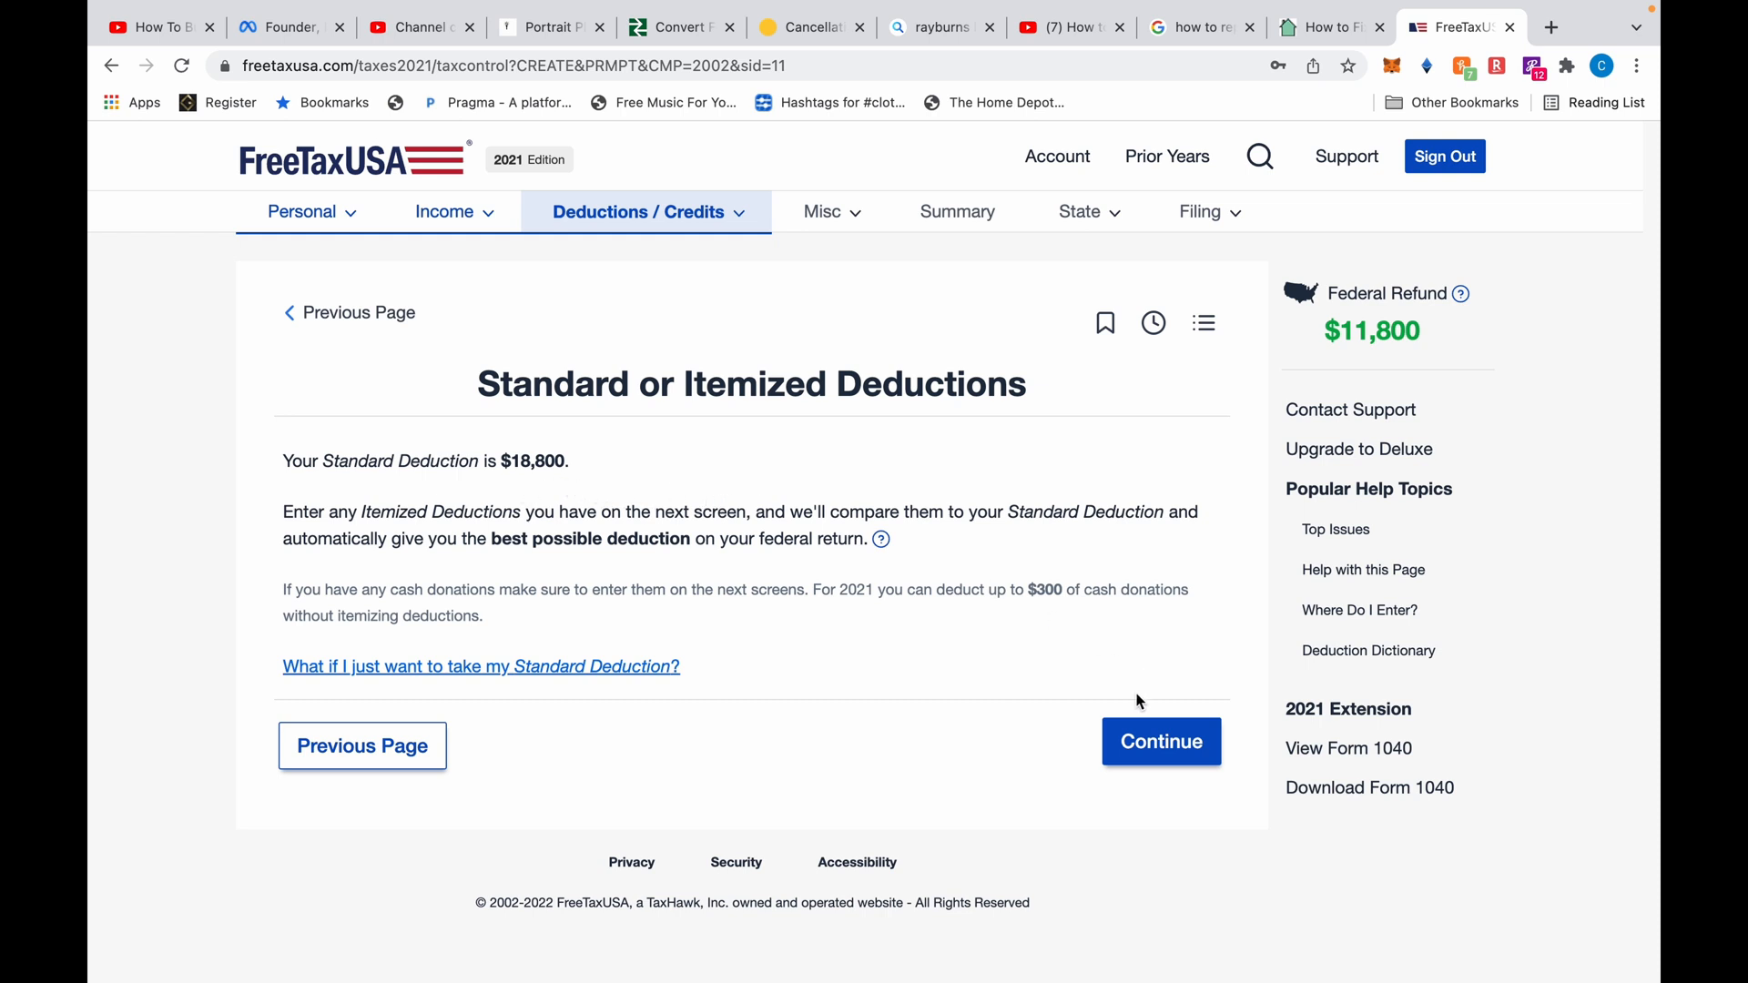
click(1157, 744)
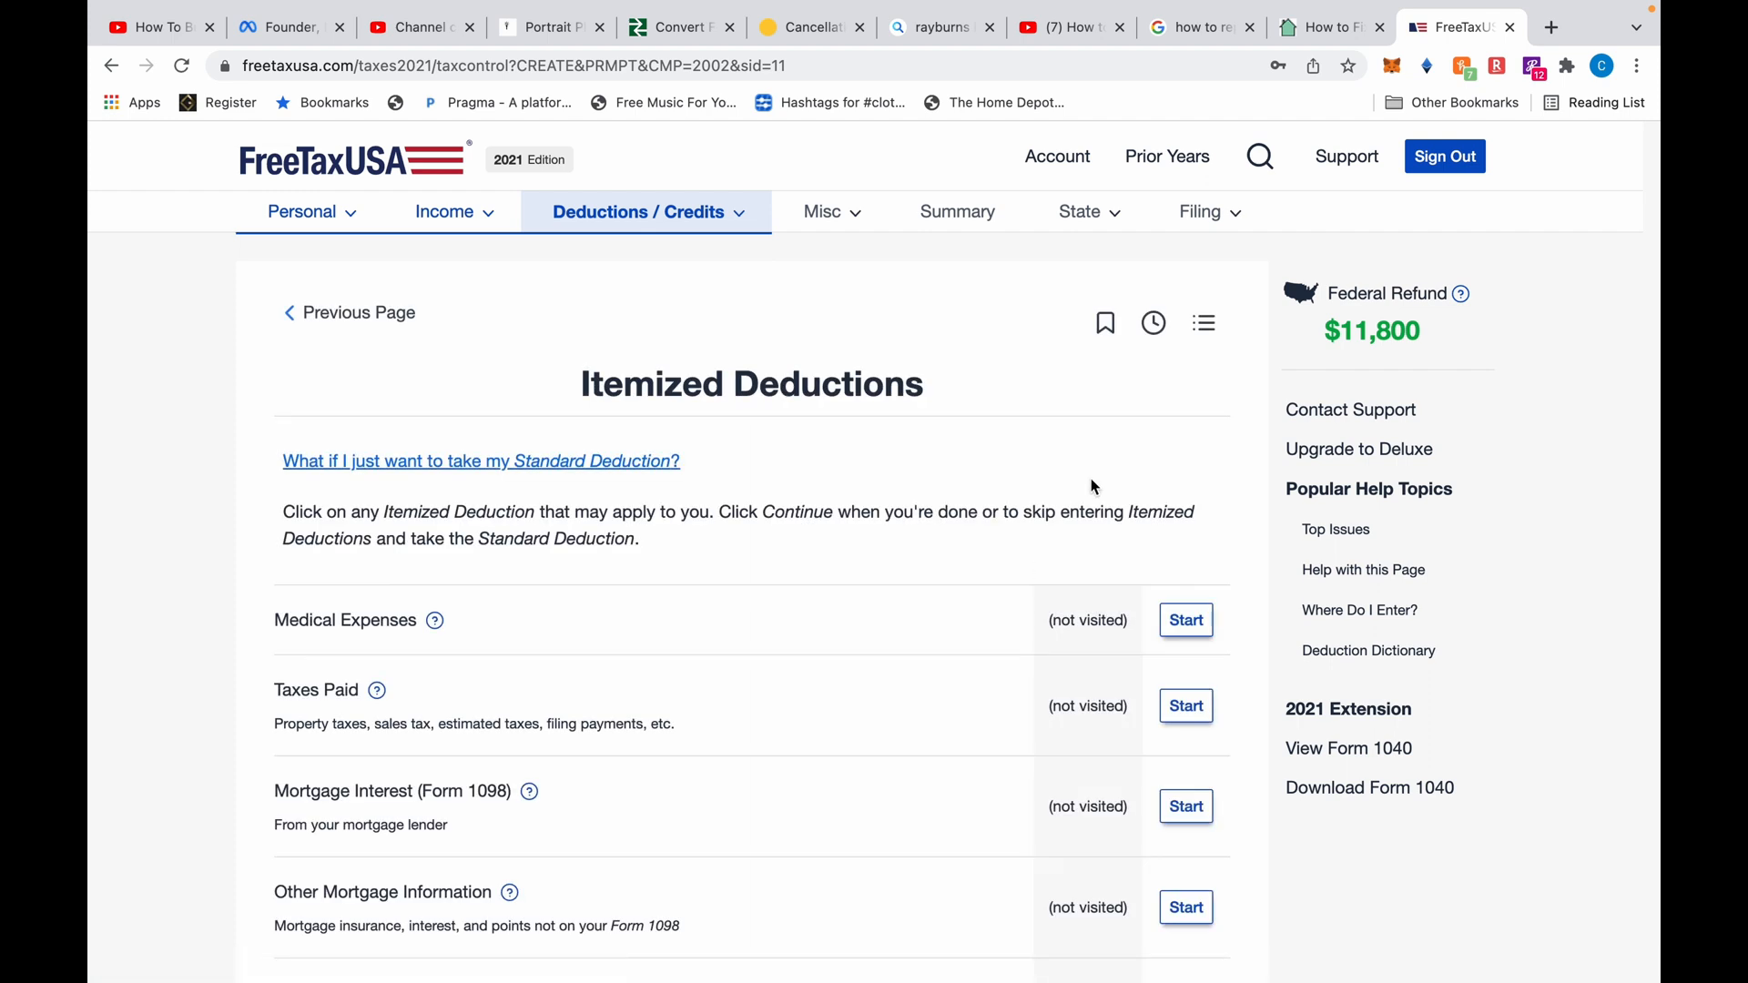
scroll(1217, 497, down, 5)
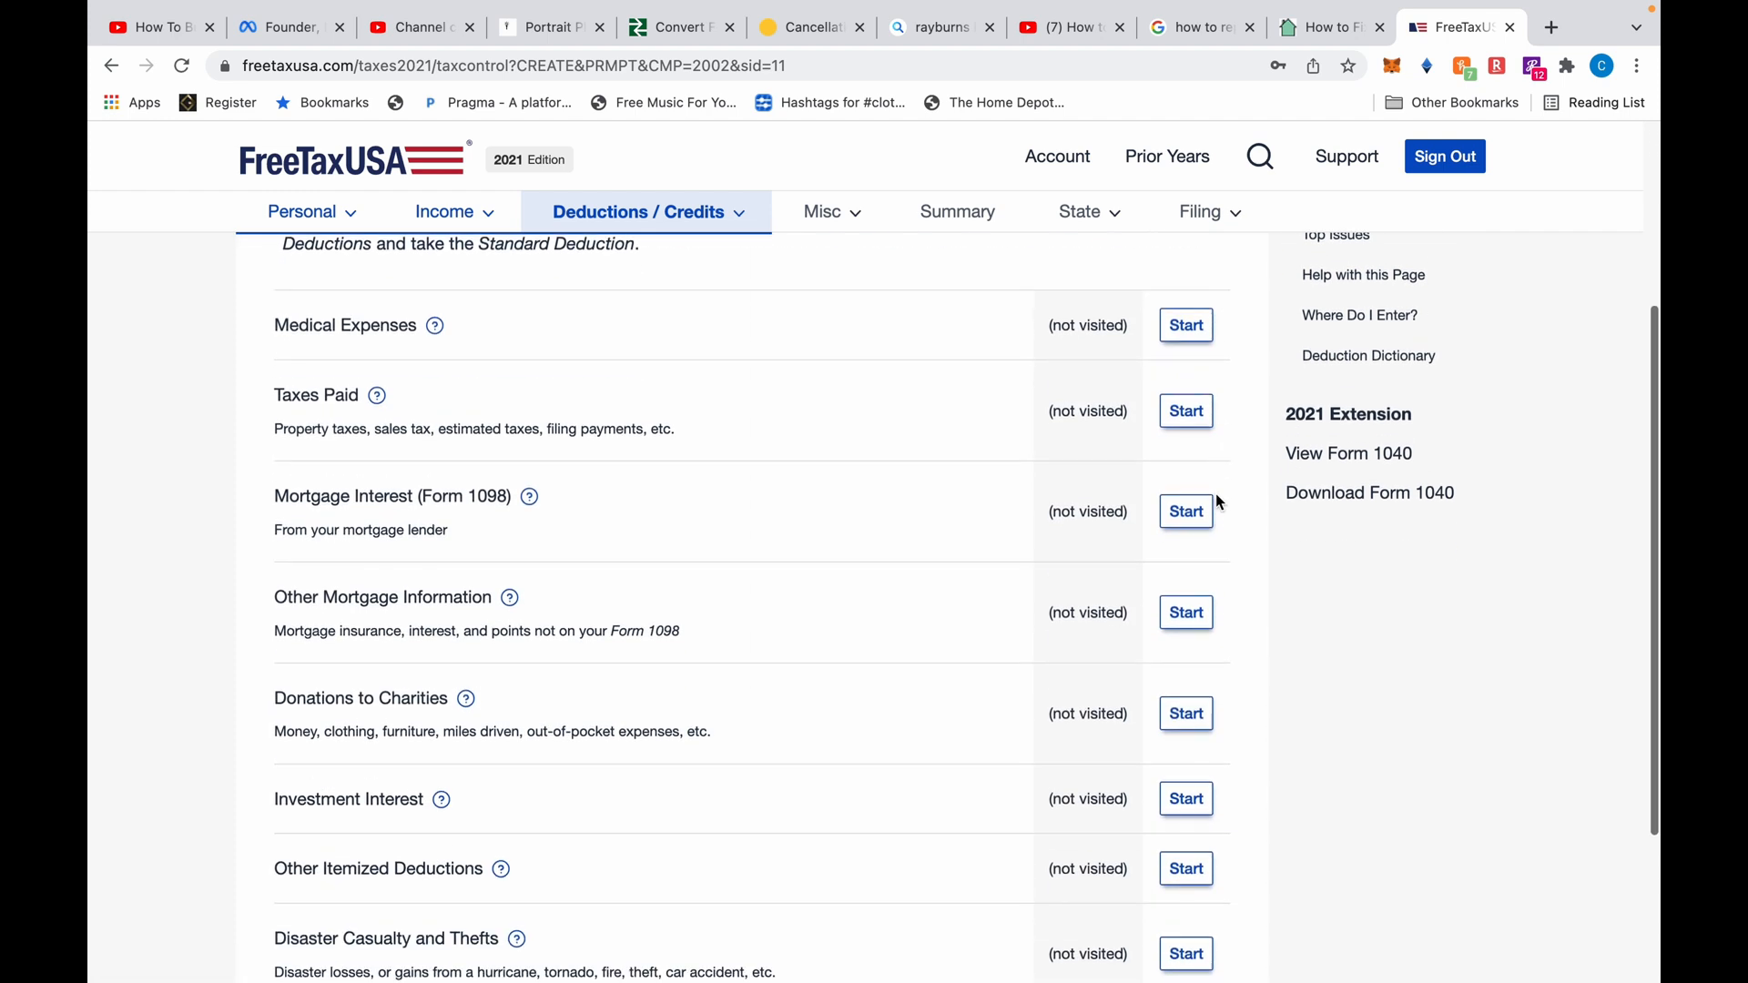
scroll(1216, 496, up, 4)
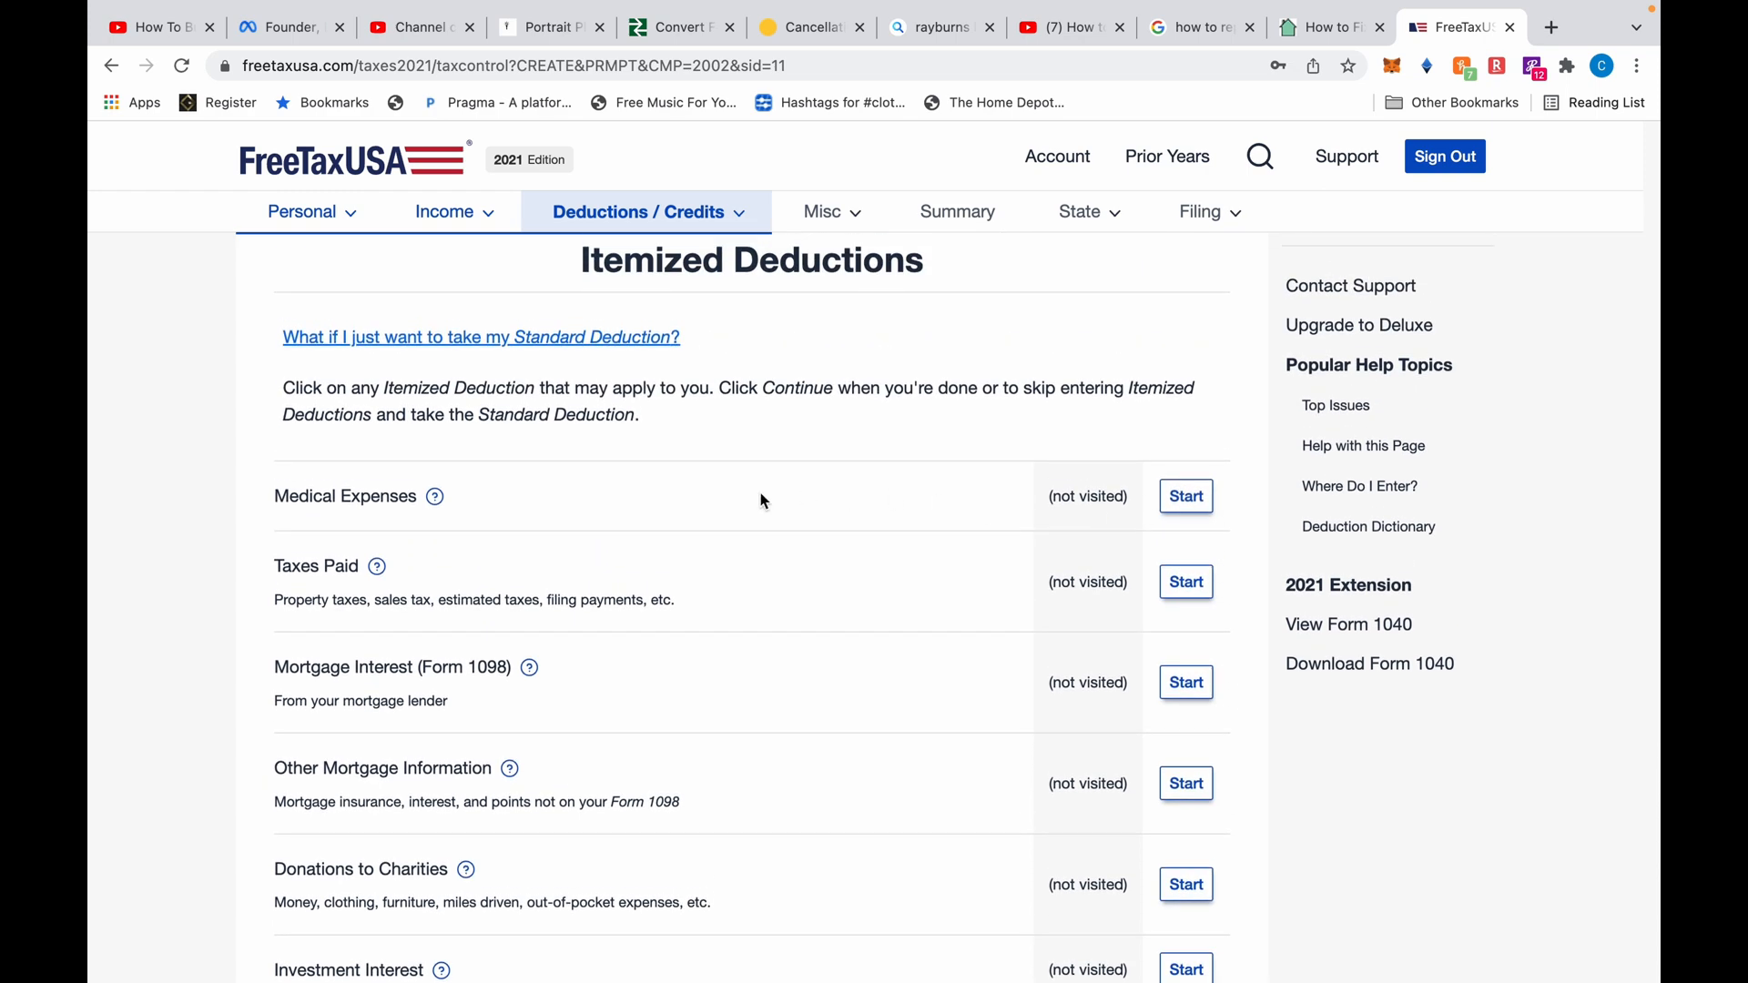
scroll(761, 496, down, 1)
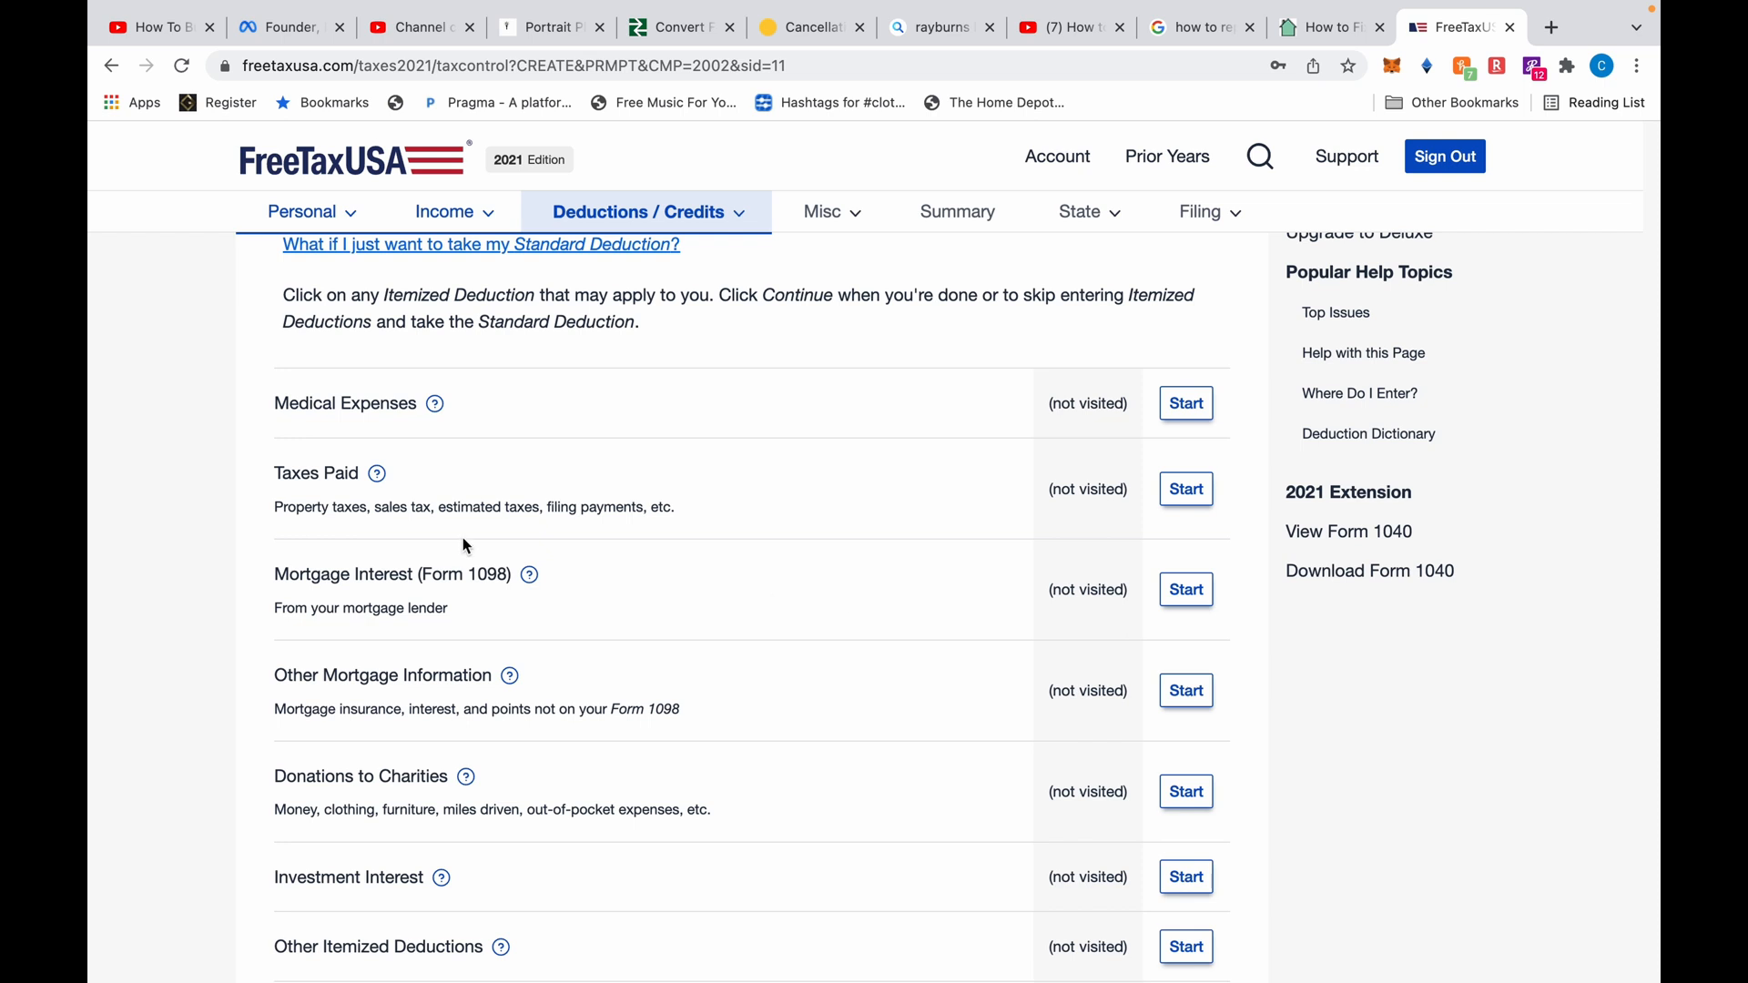
scroll(270, 421, down, 1)
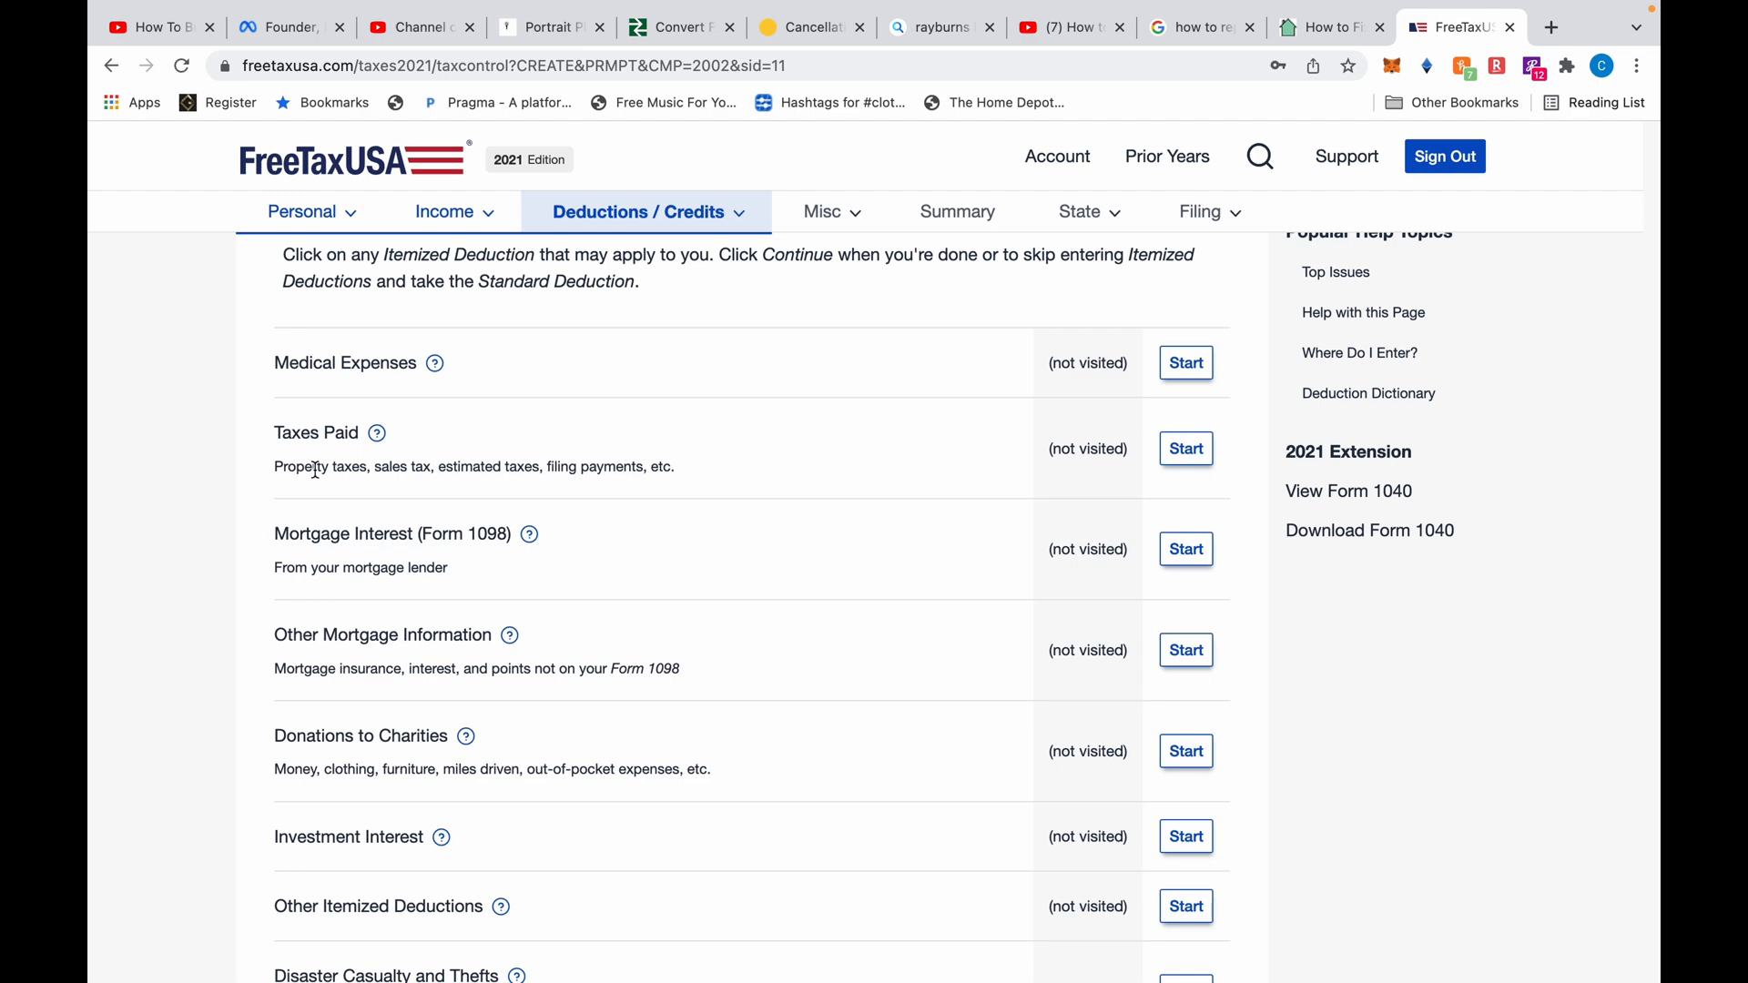
scroll(315, 469, down, 3)
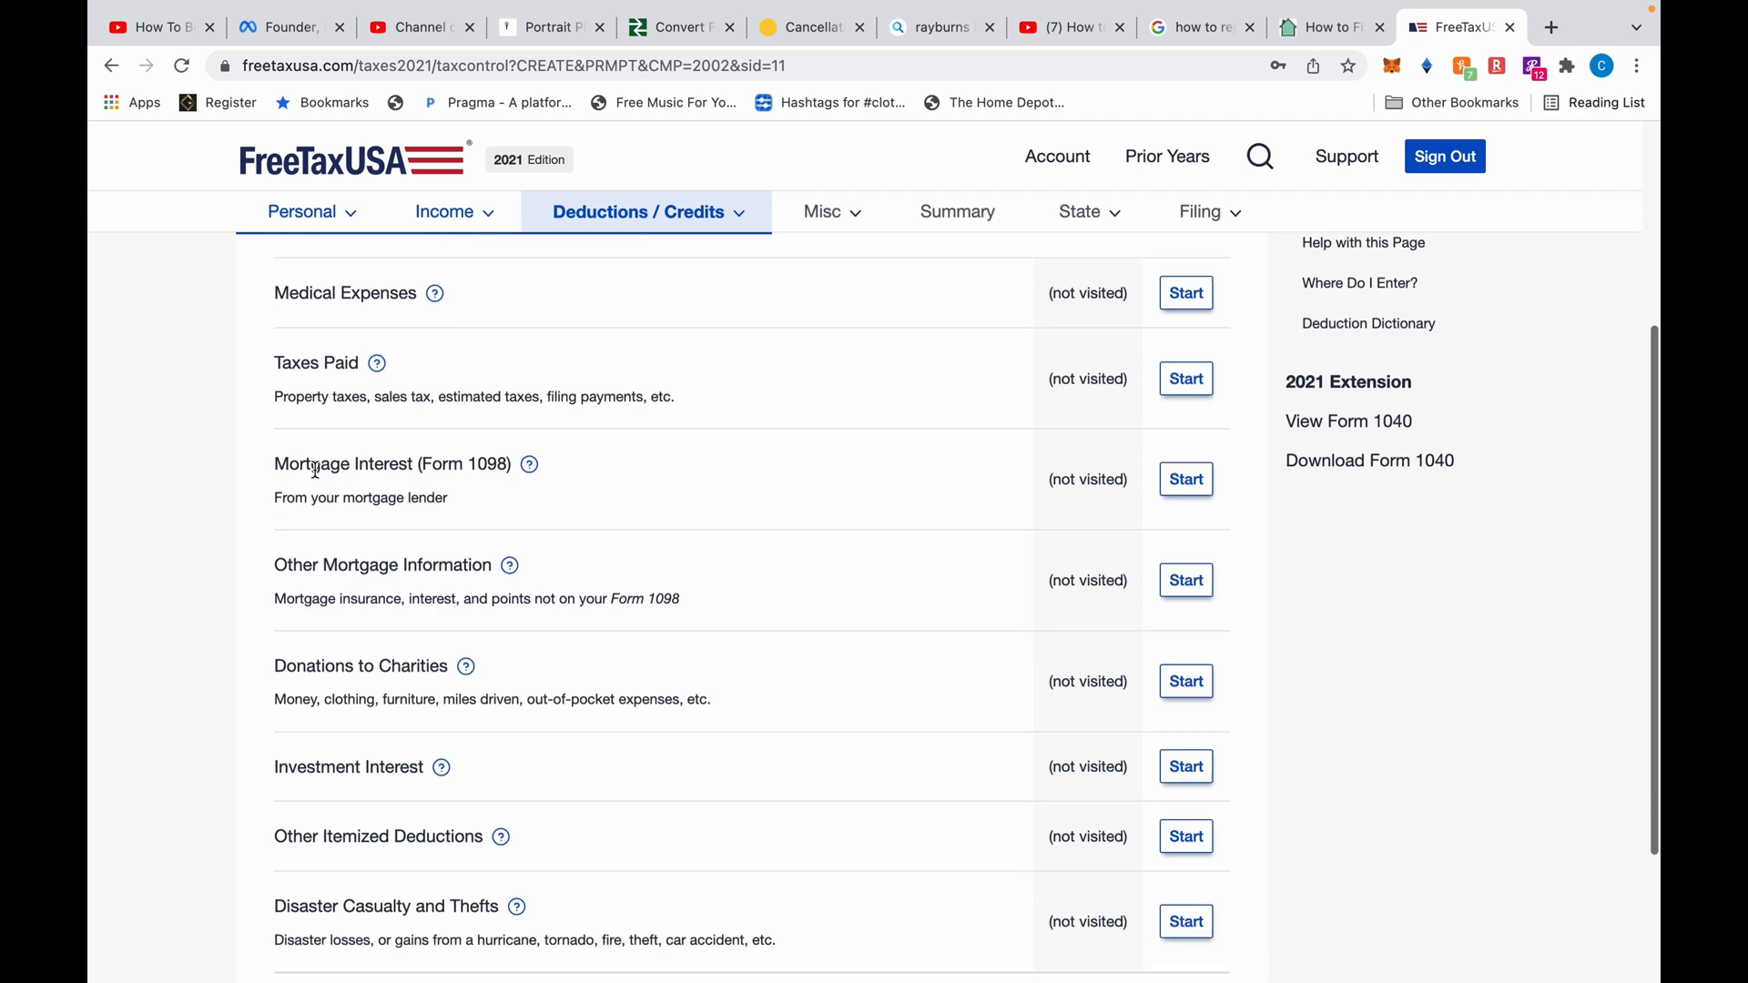
scroll(315, 469, down, 2)
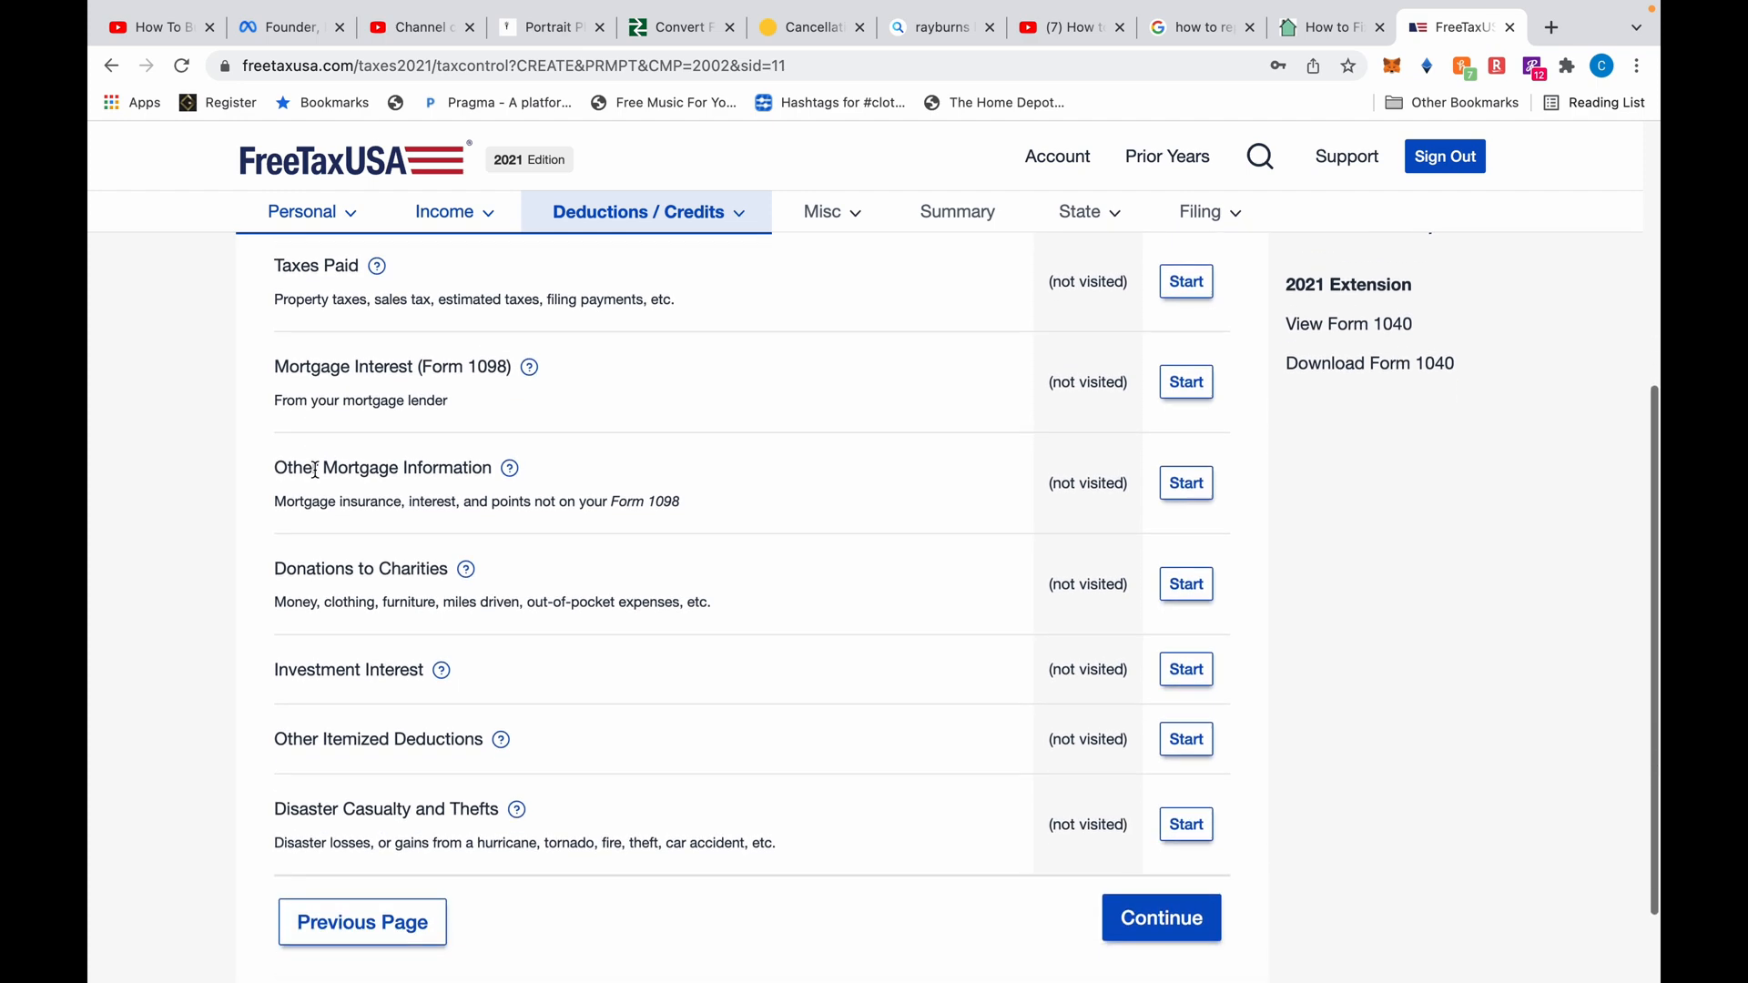
scroll(315, 469, up, 4)
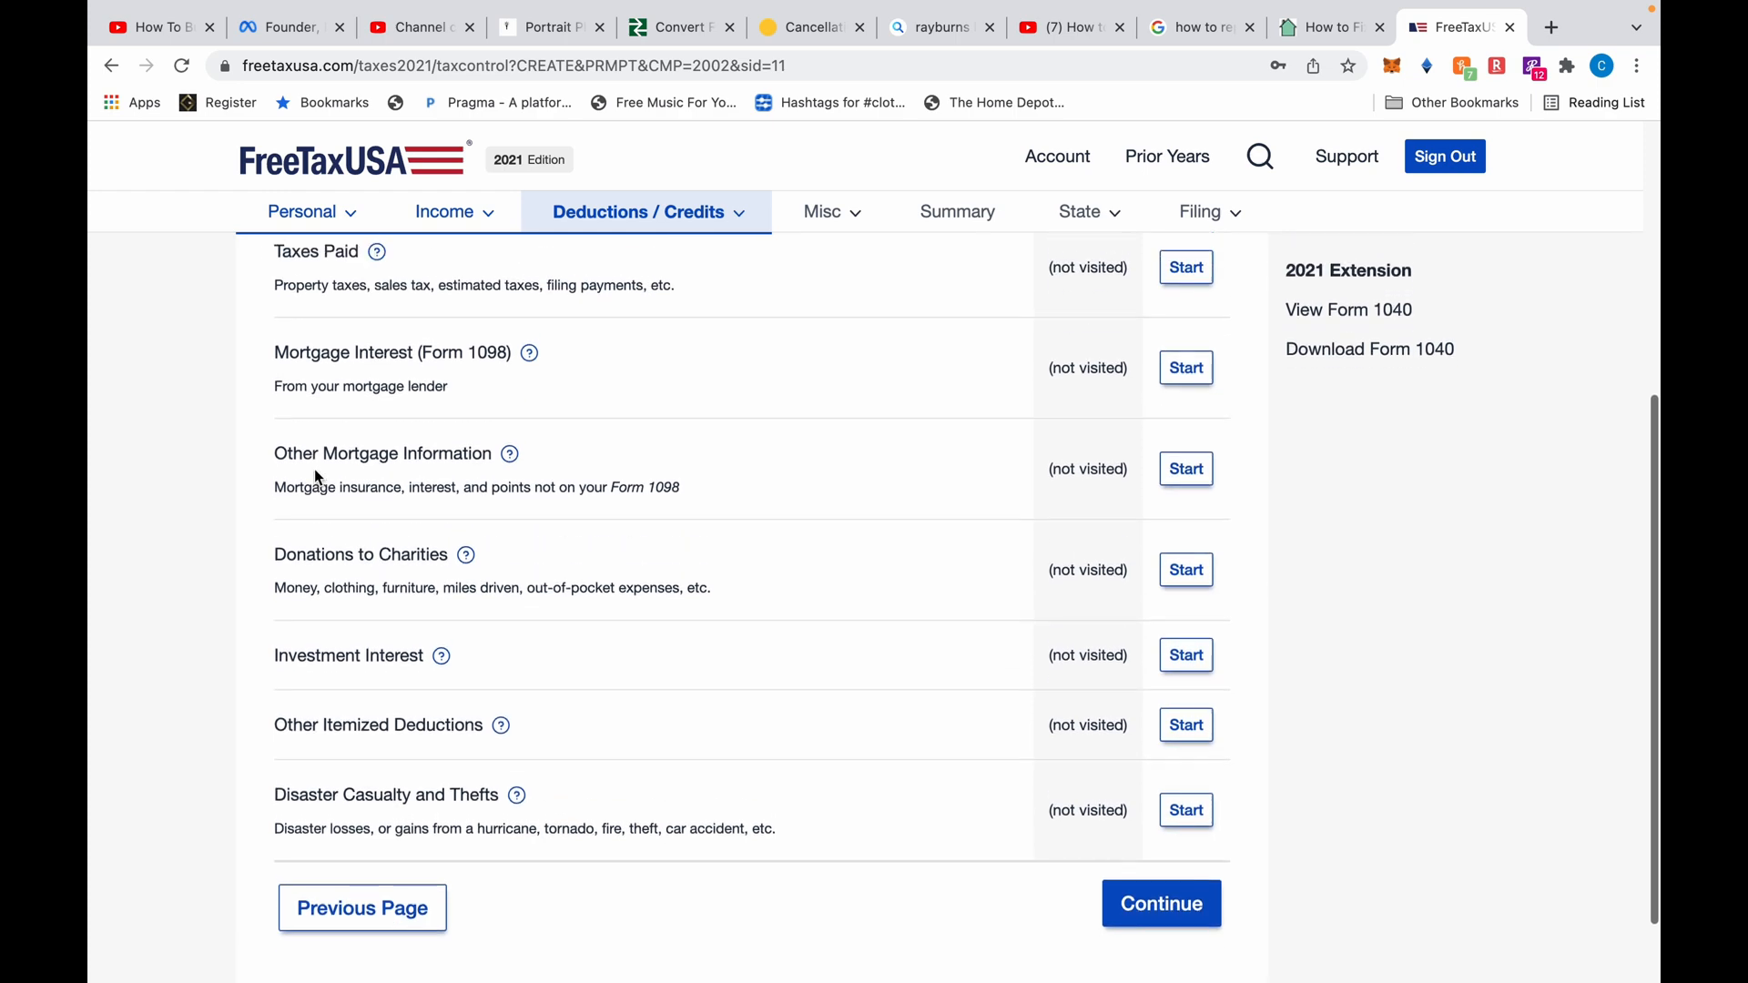
scroll(314, 468, up, 2)
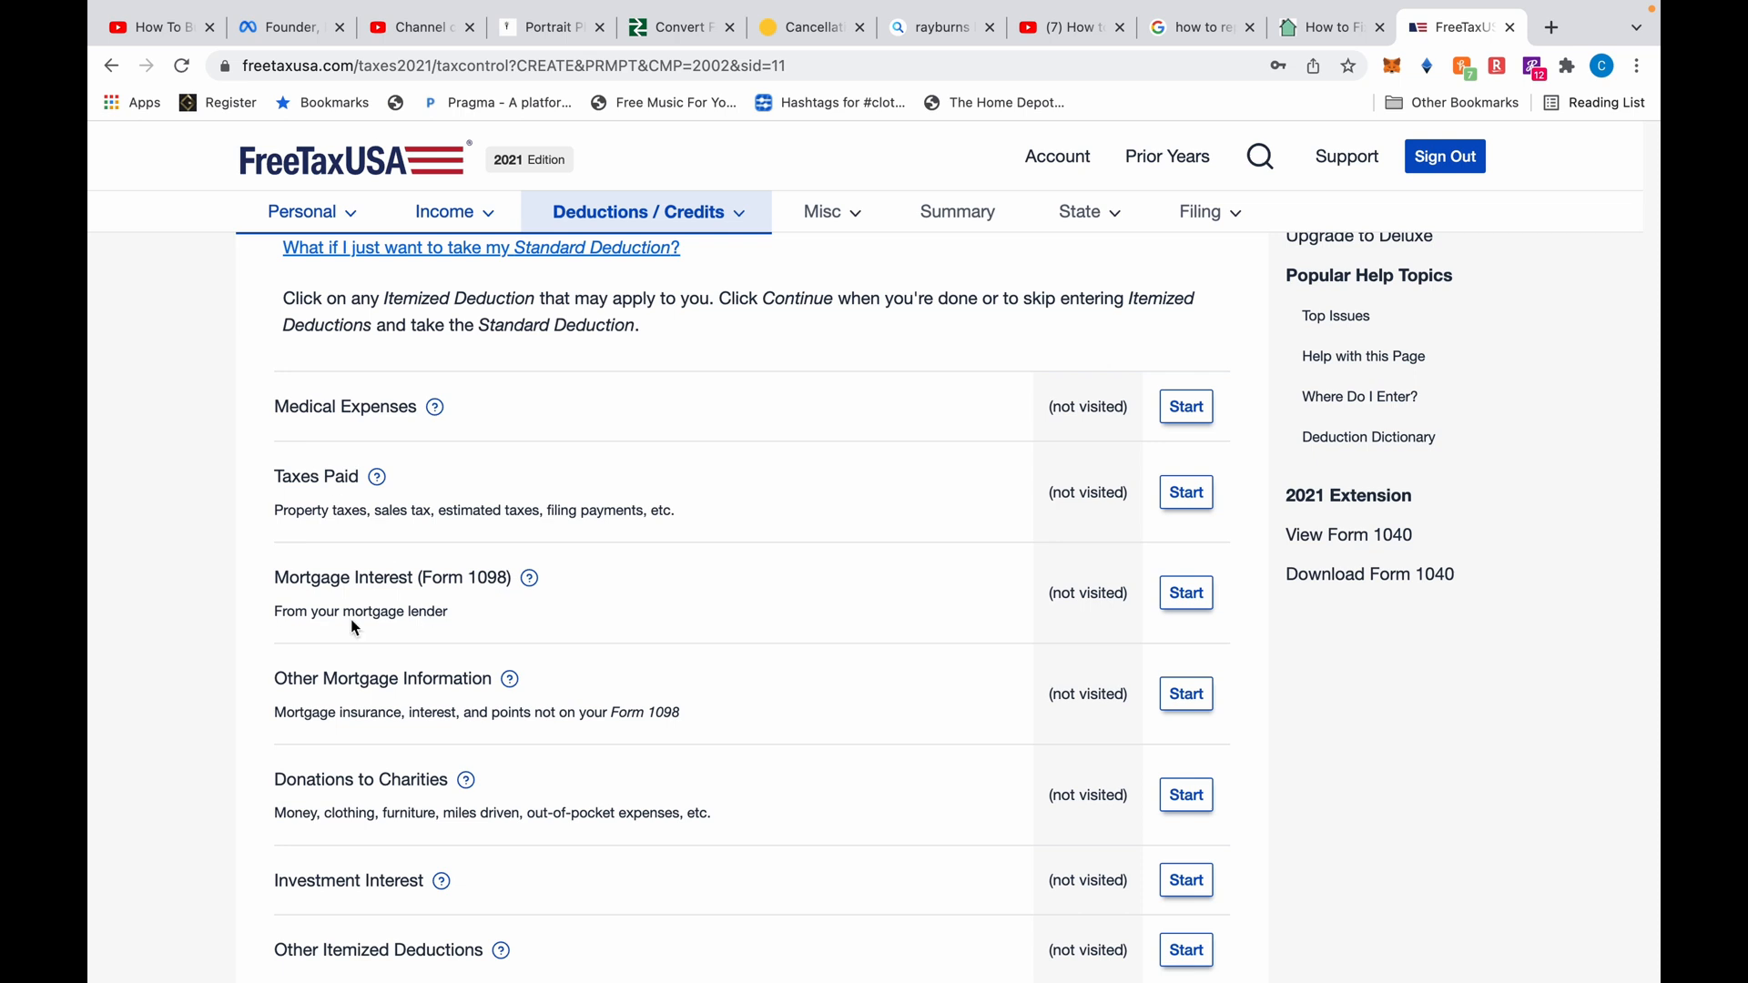
drag(264, 587, 413, 578)
click(418, 574)
Start Taxes Paid and enter 5000 as real estate taxes paid in 2021
click(1184, 491)
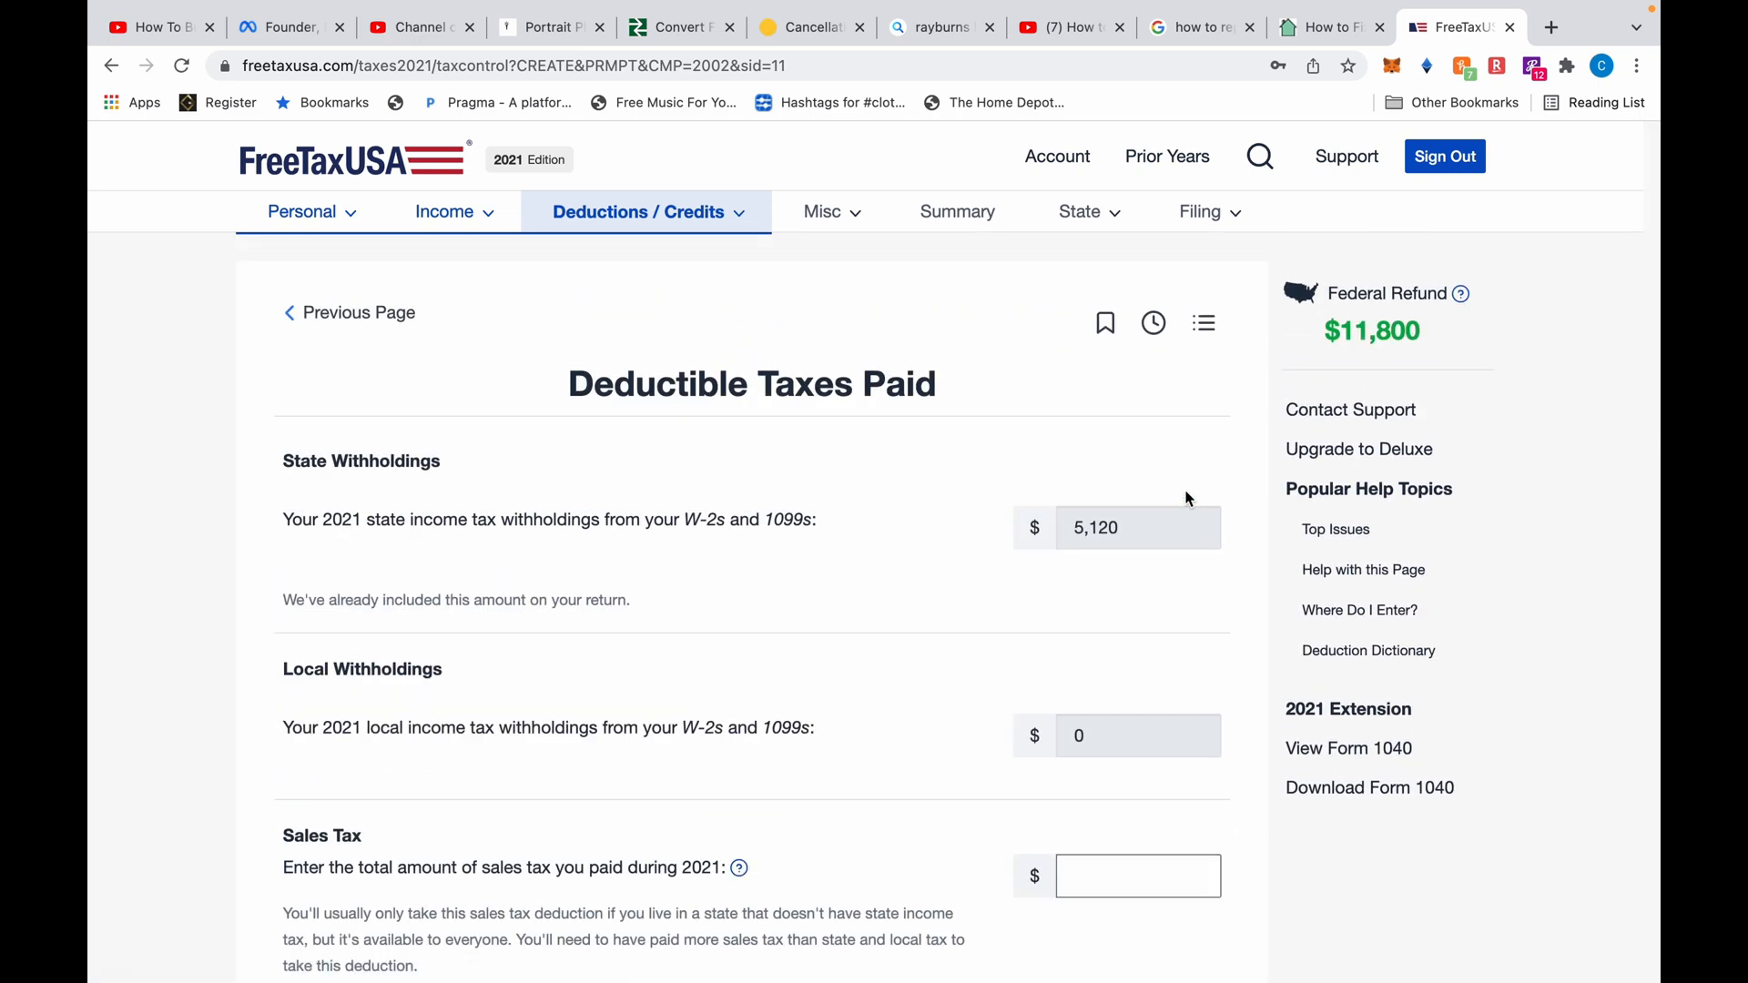
scroll(1029, 655, down, 7)
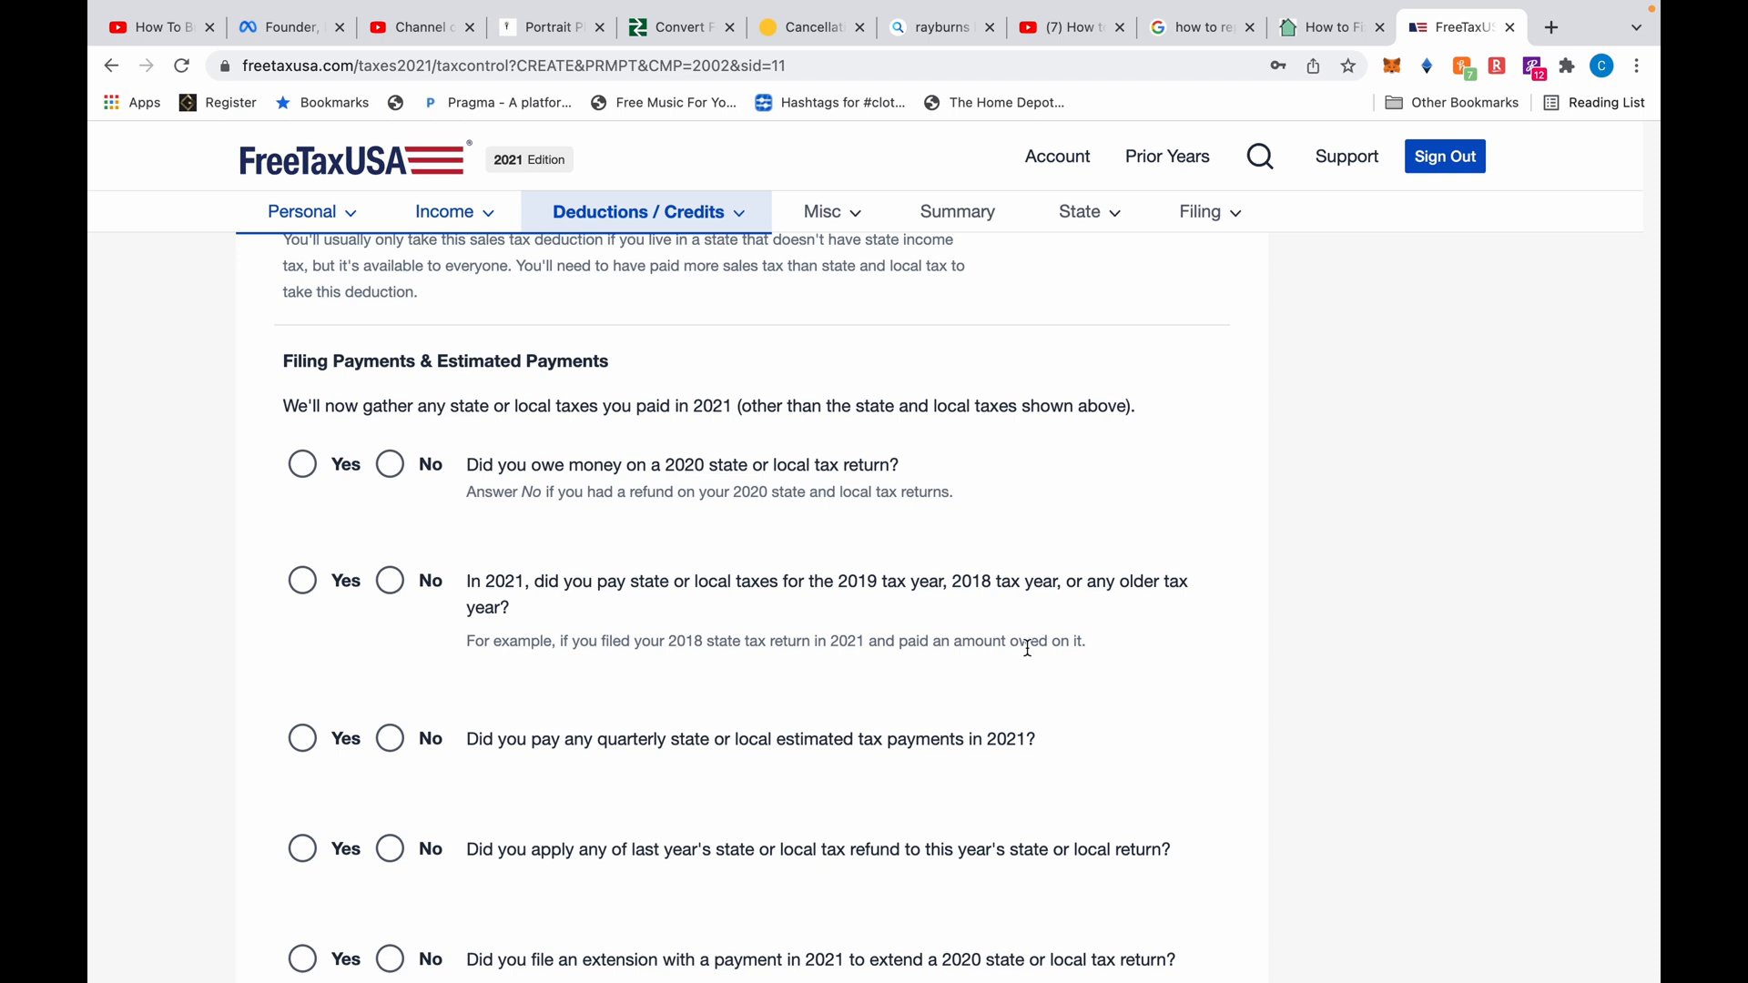
scroll(1028, 648, down, 2)
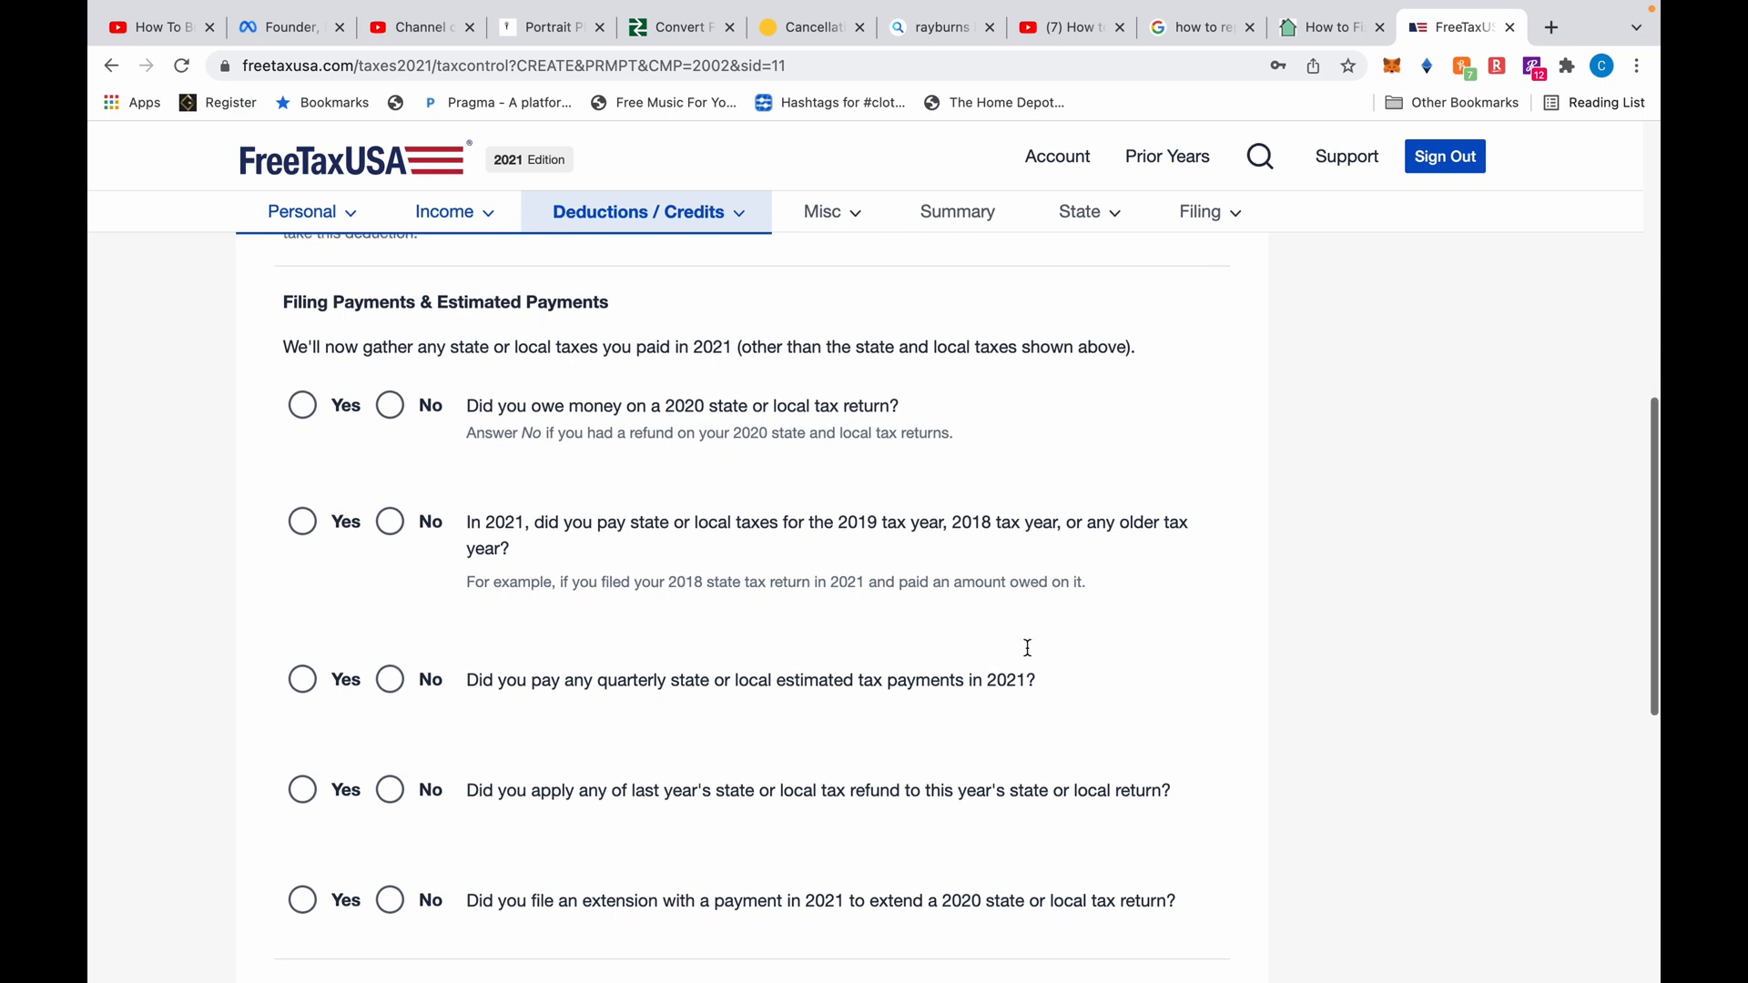
scroll(1027, 648, down, 3)
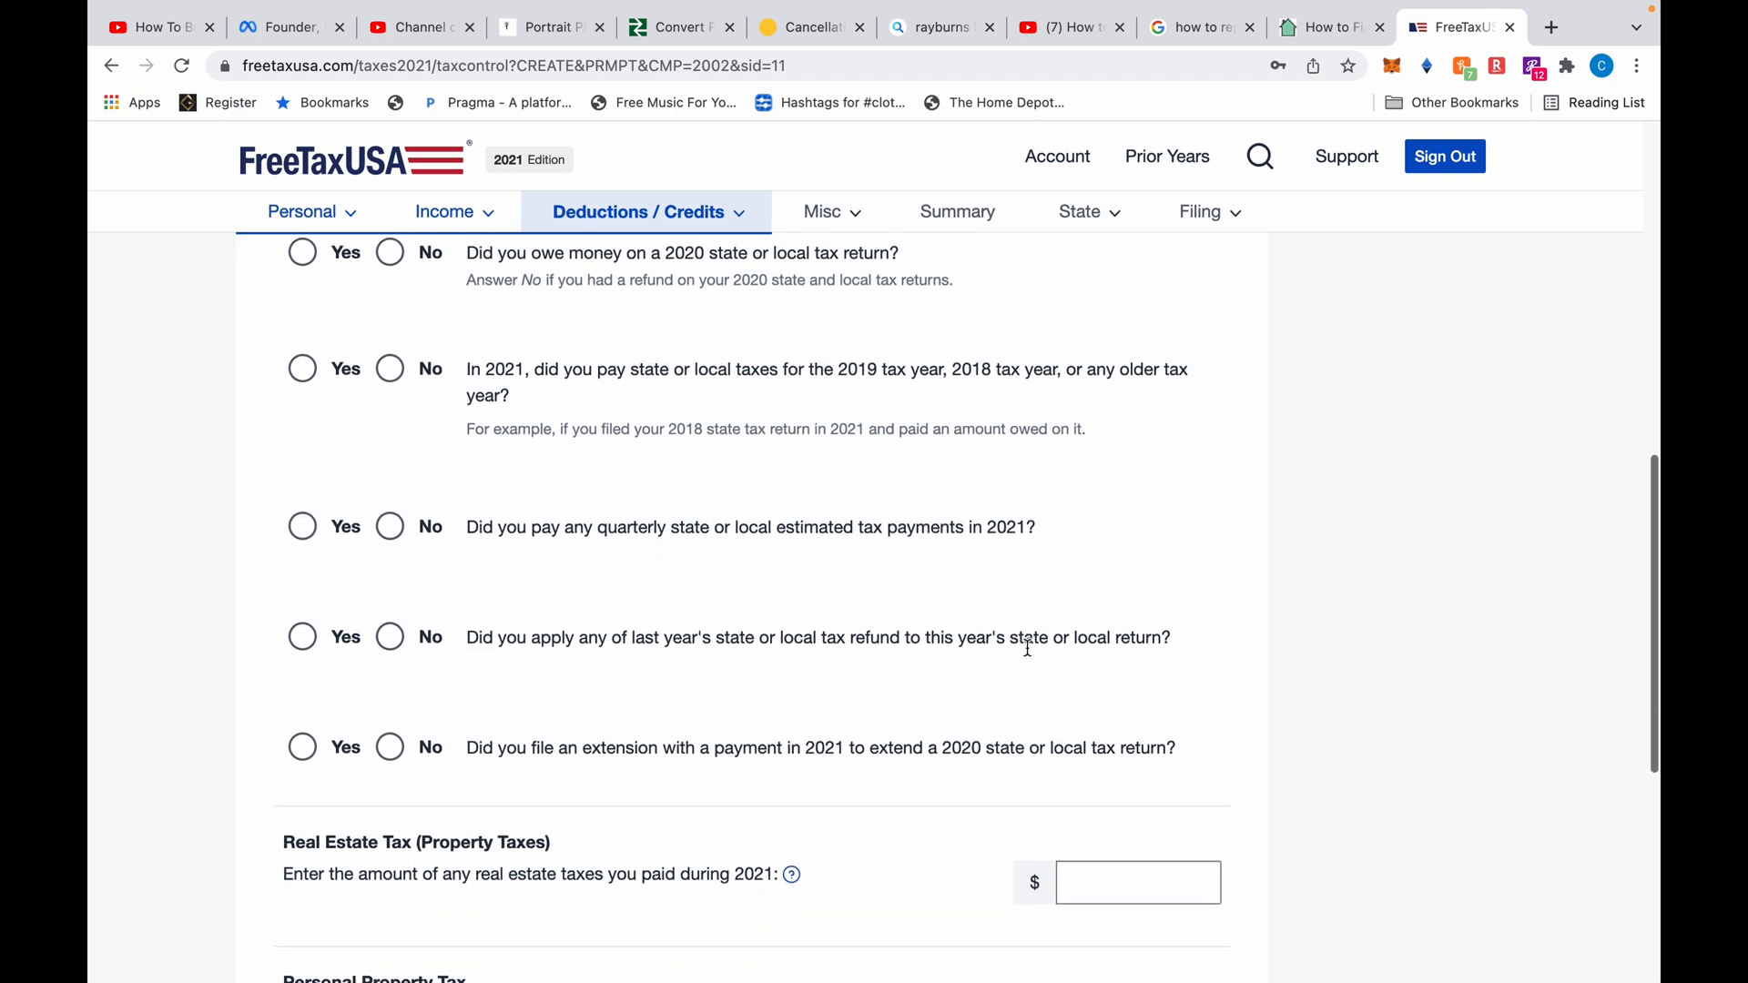
scroll(1027, 656, down, 3)
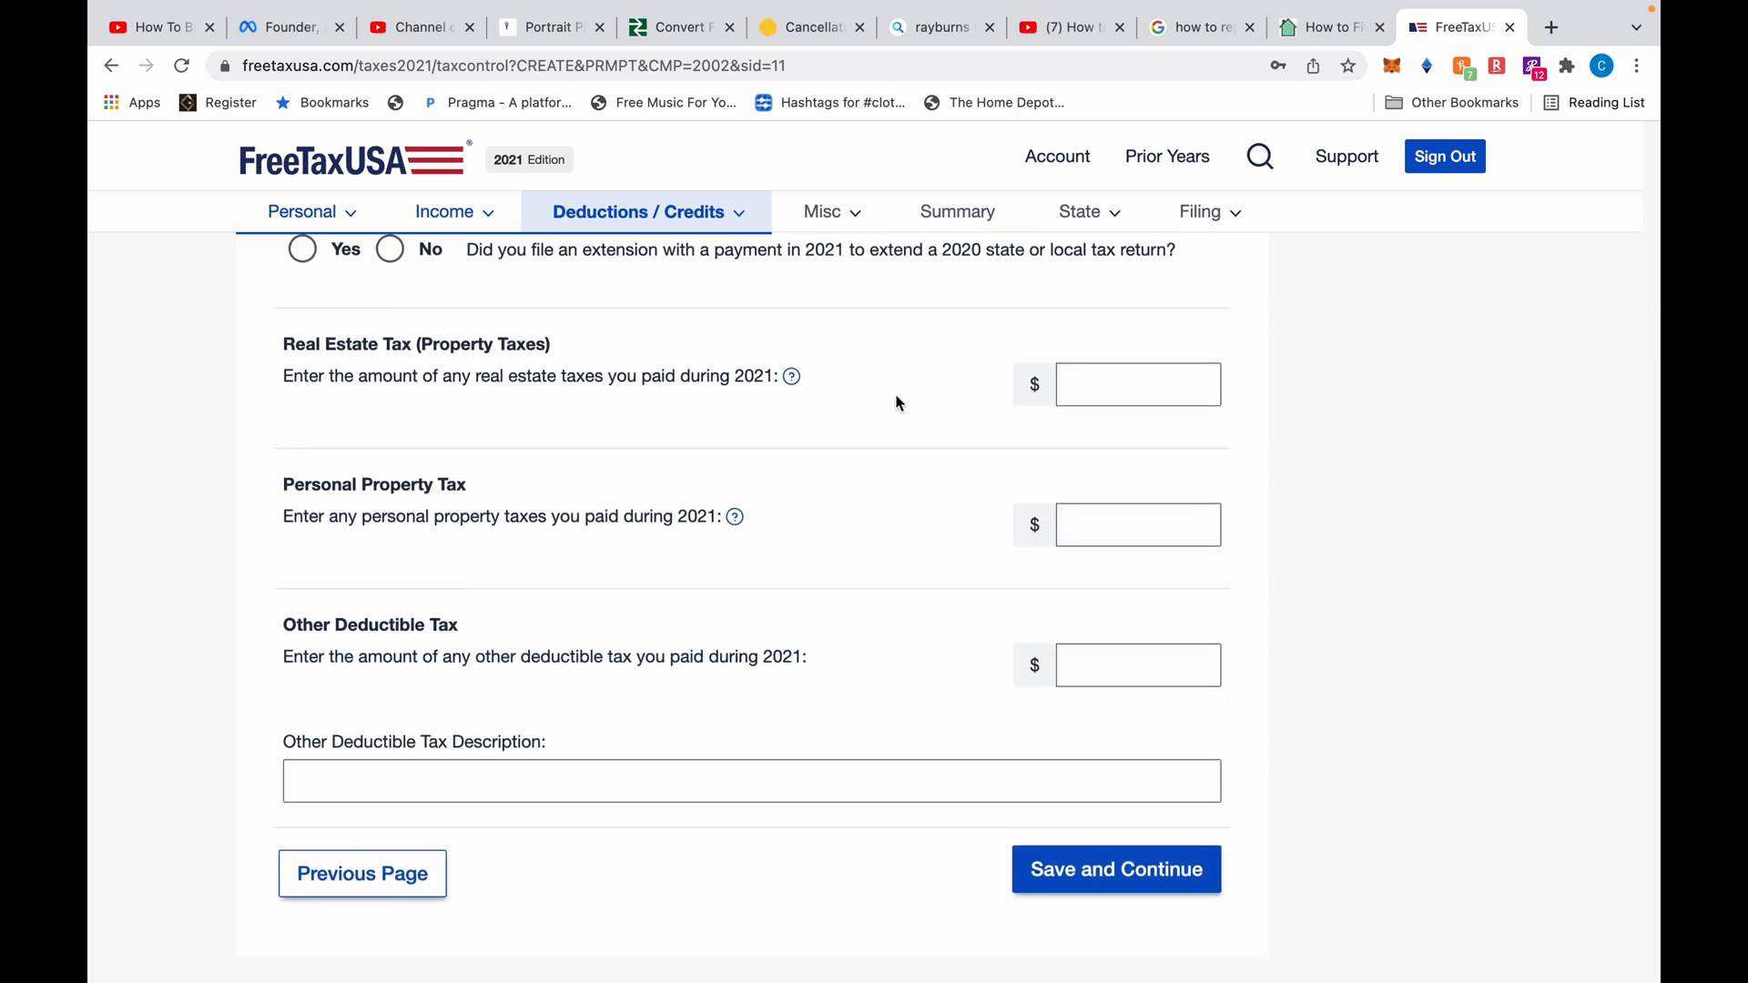
click(1149, 378)
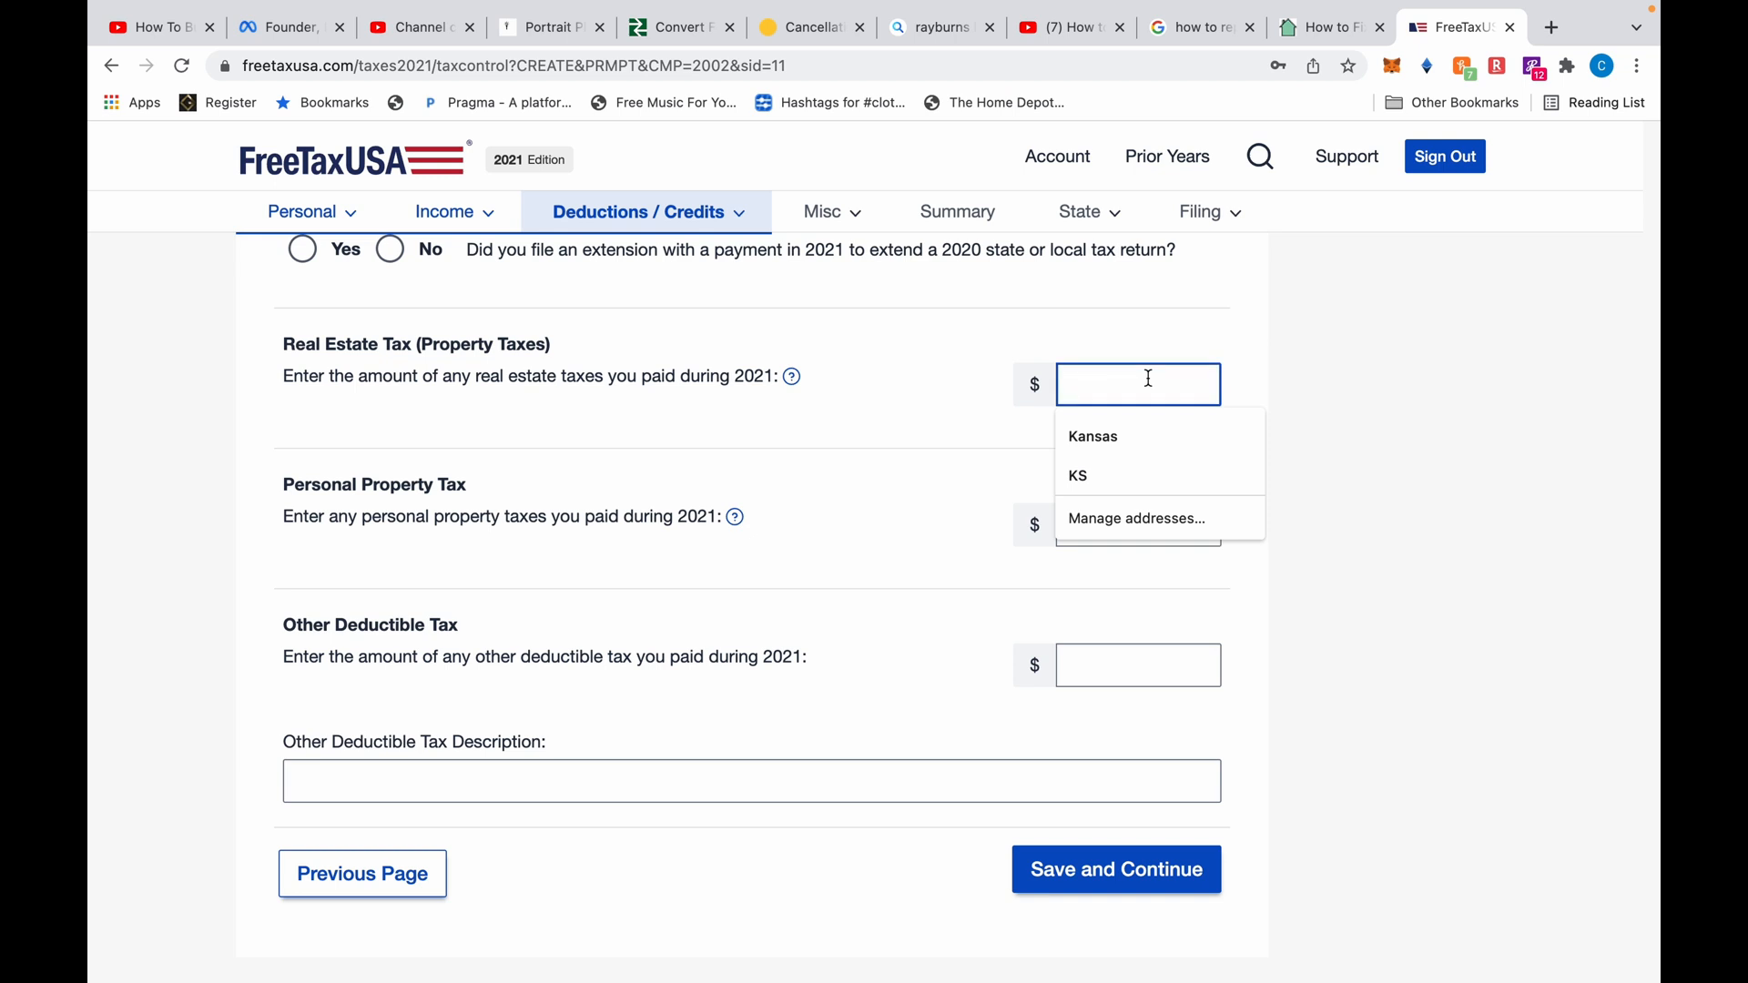
text(6)
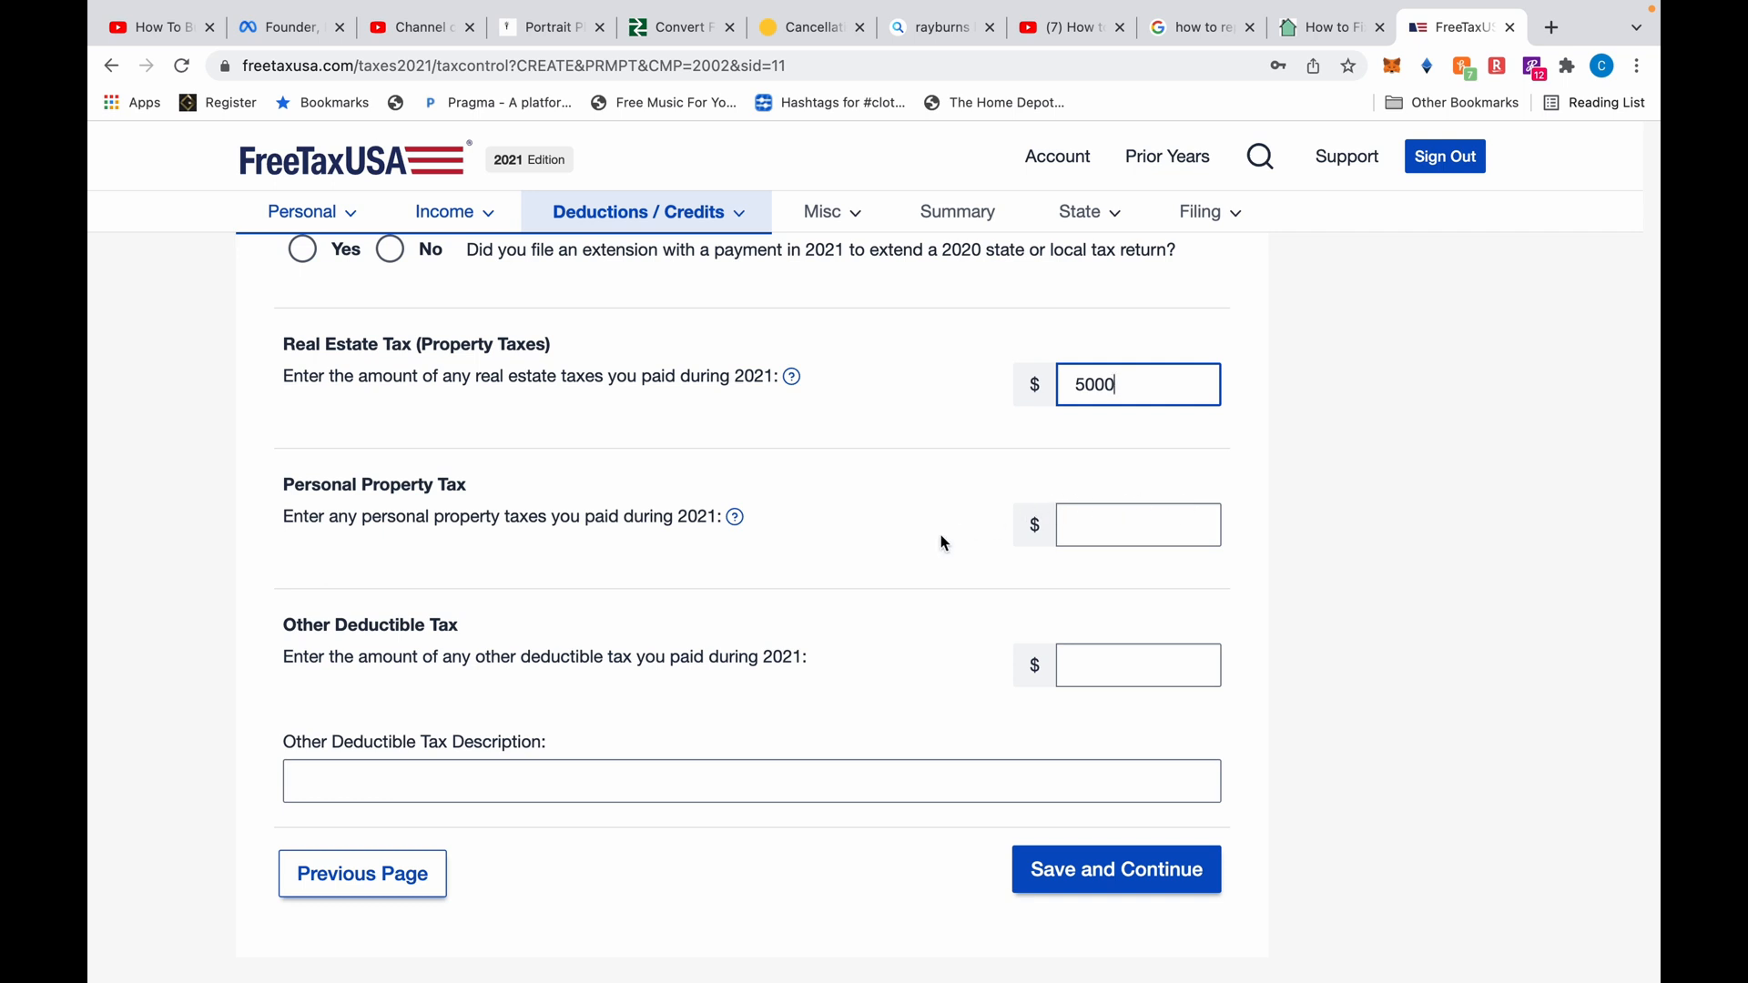
scroll(942, 542, down, 2)
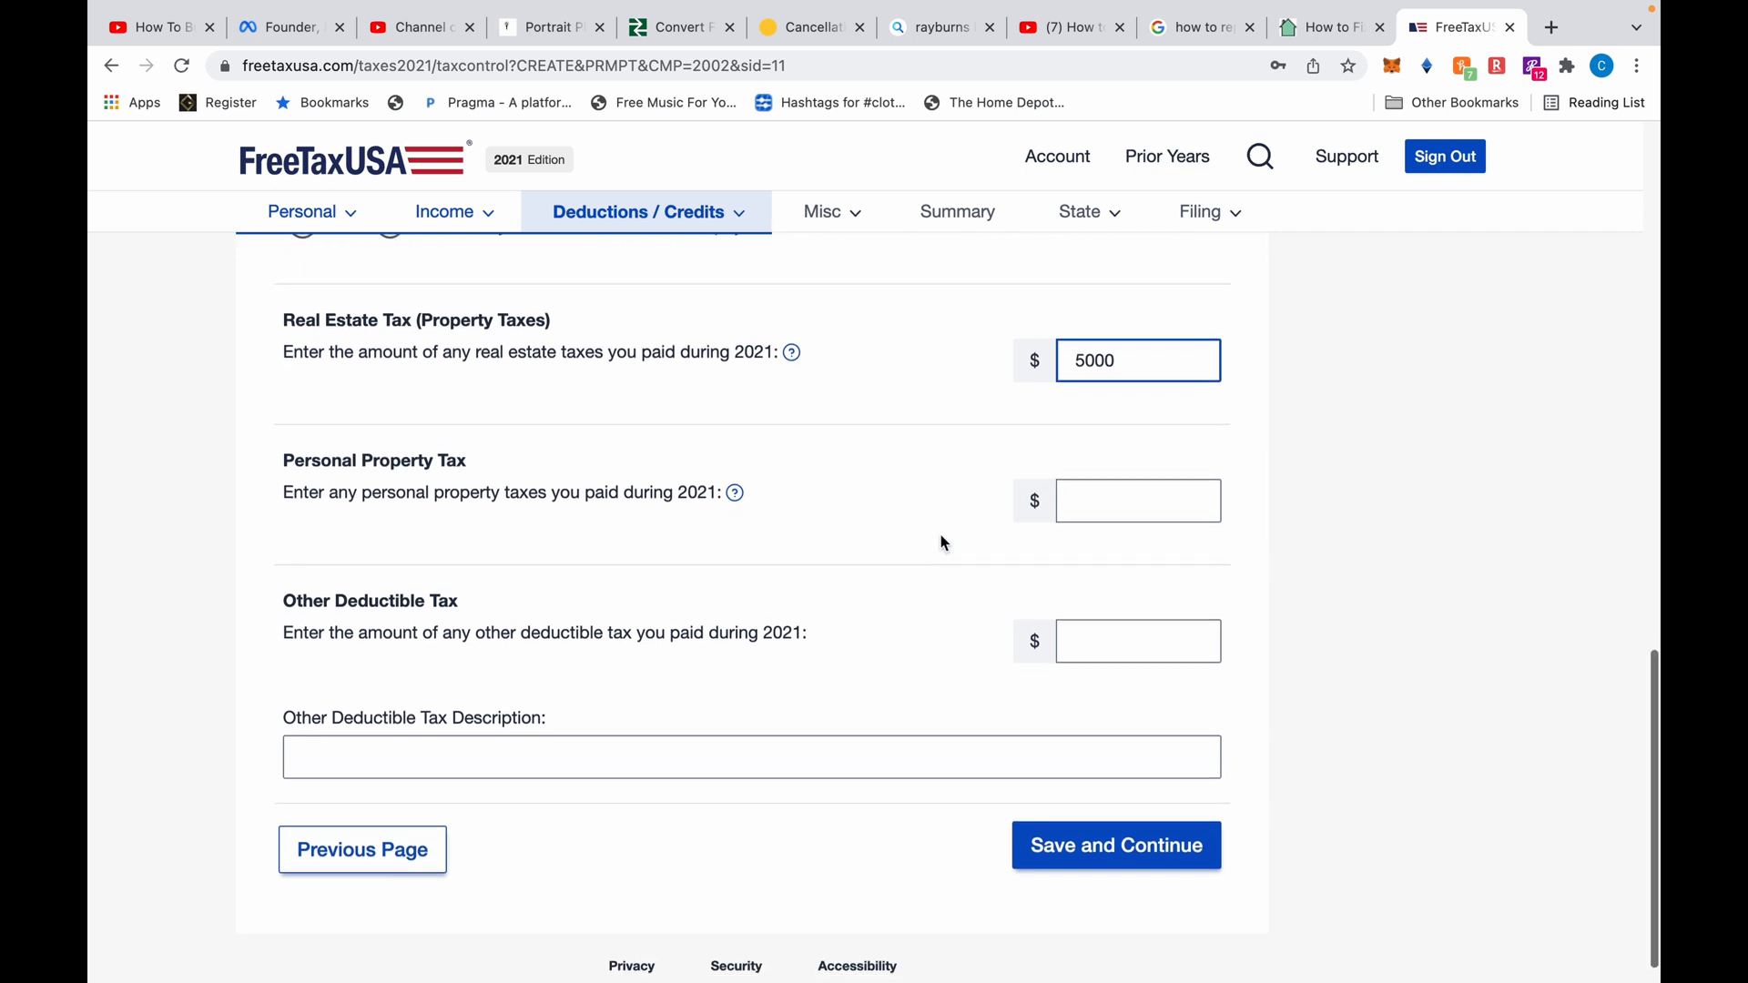
Save the taxes paid entries, review the flagged state and local questions, and return to the list
click(1079, 822)
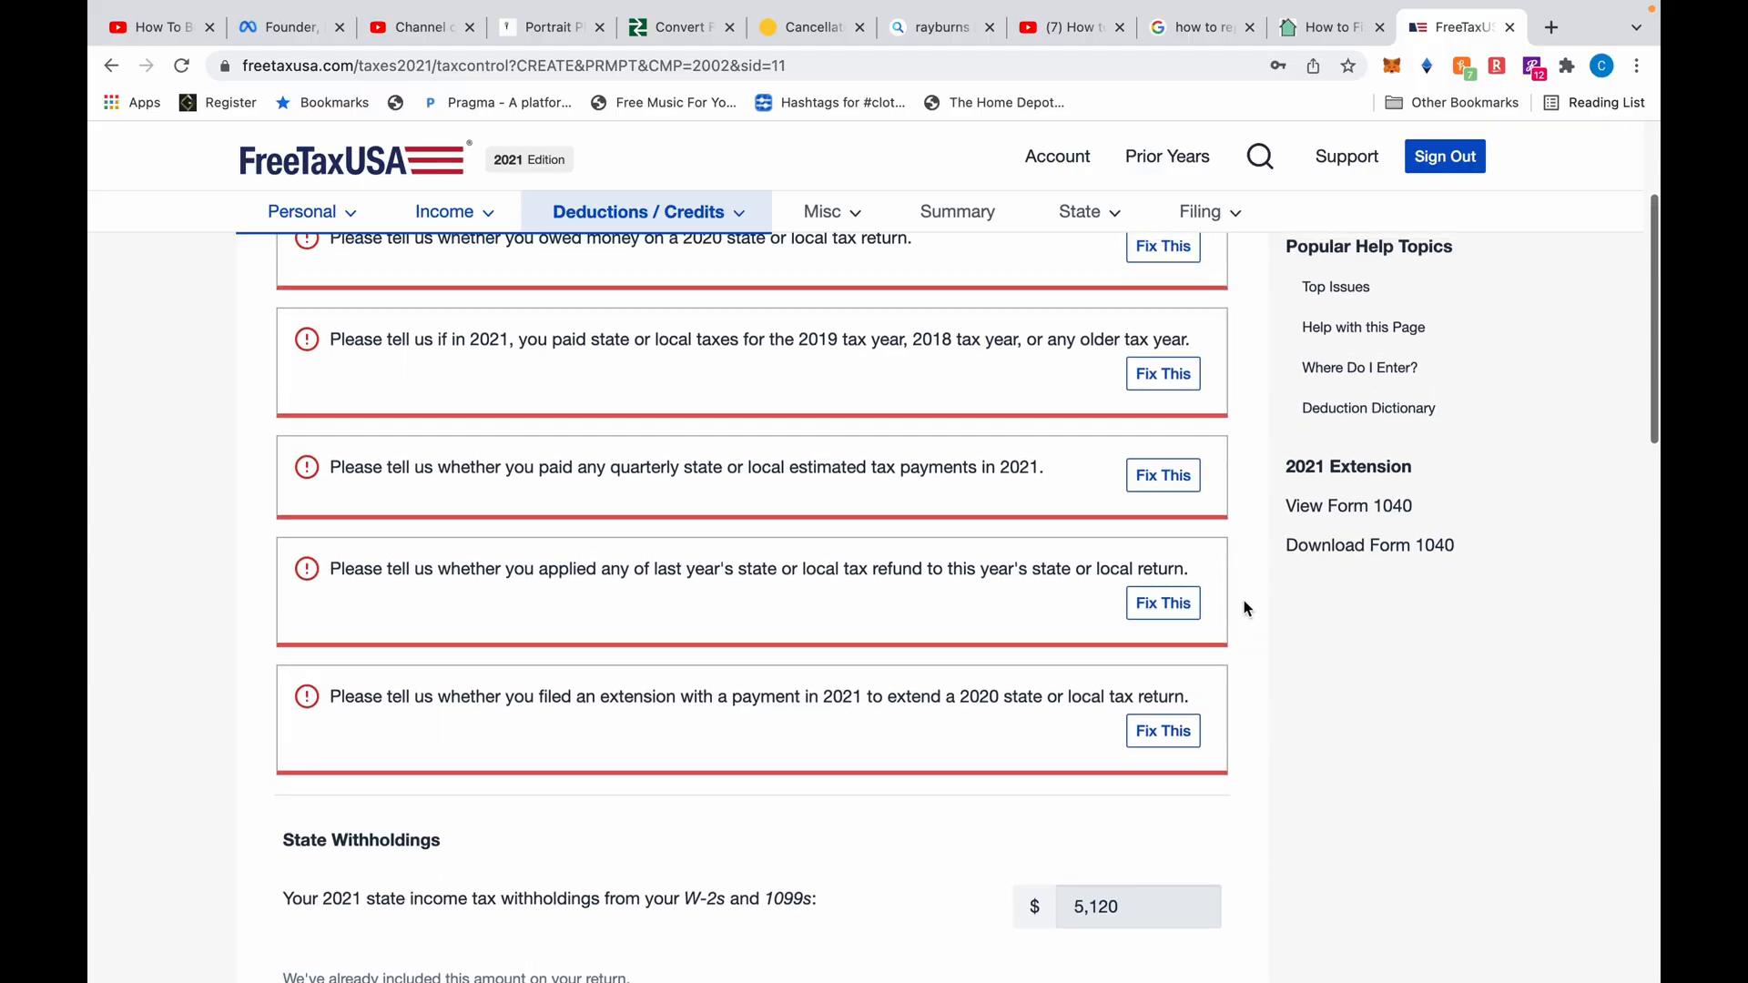
scroll(1244, 599, down, 8)
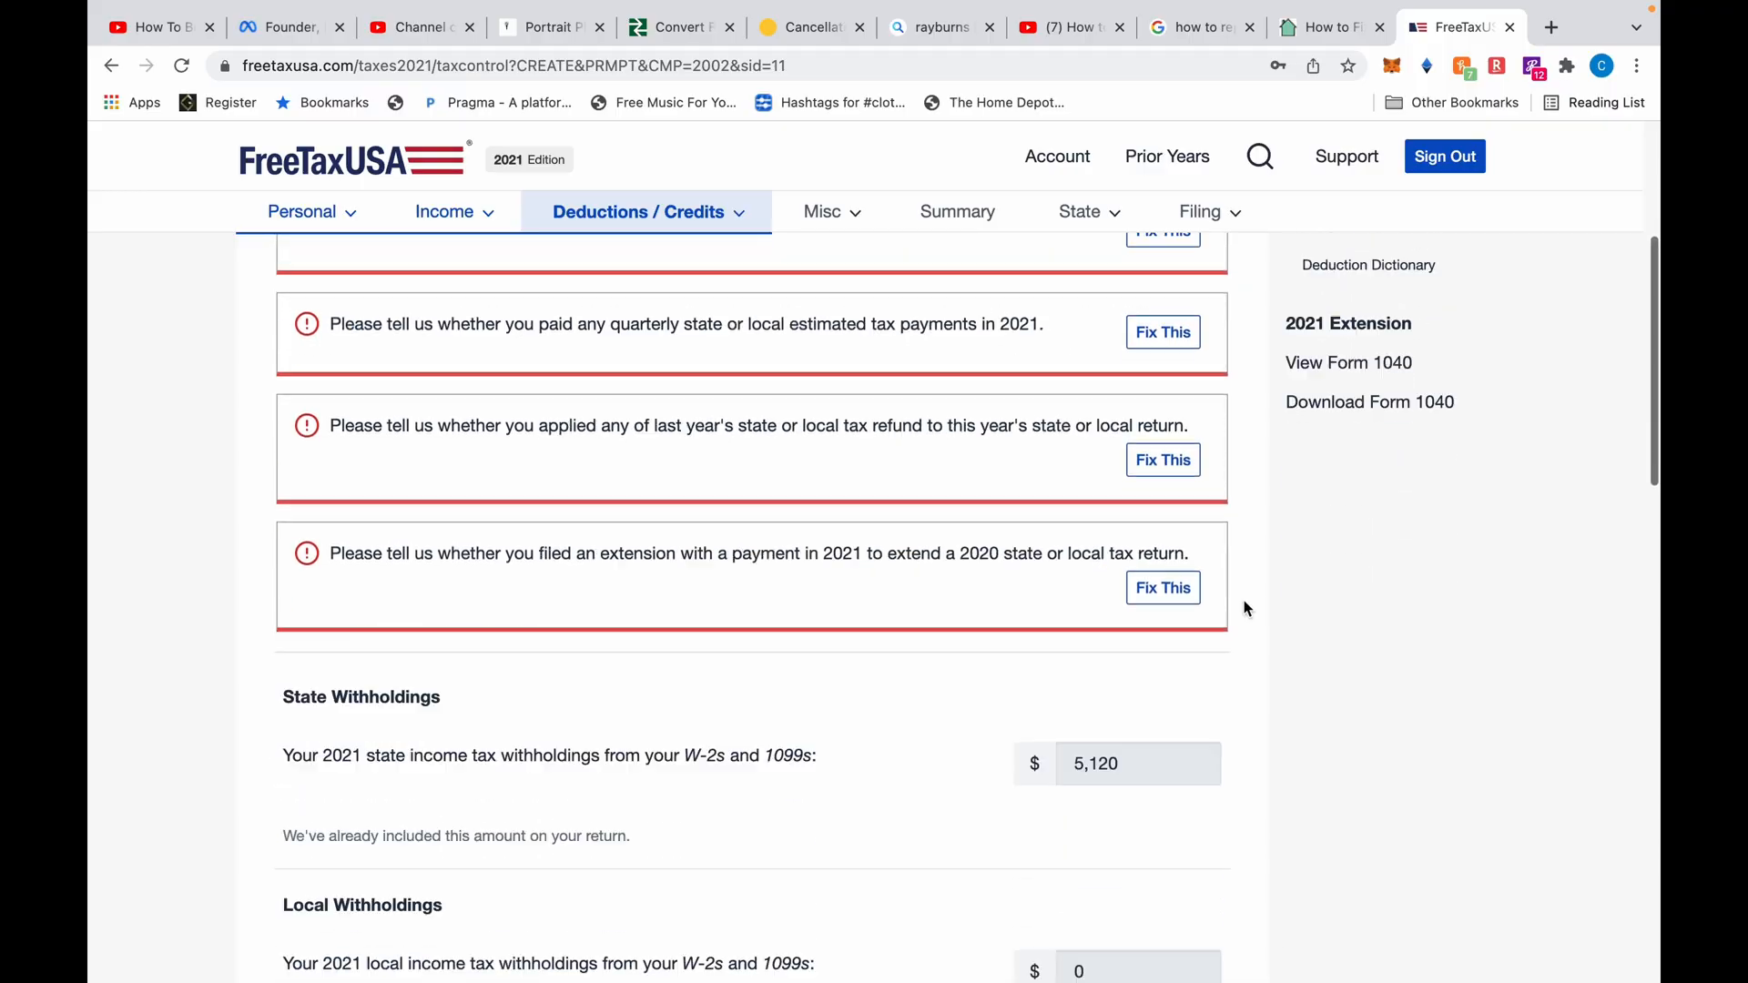
scroll(1246, 605, down, 10)
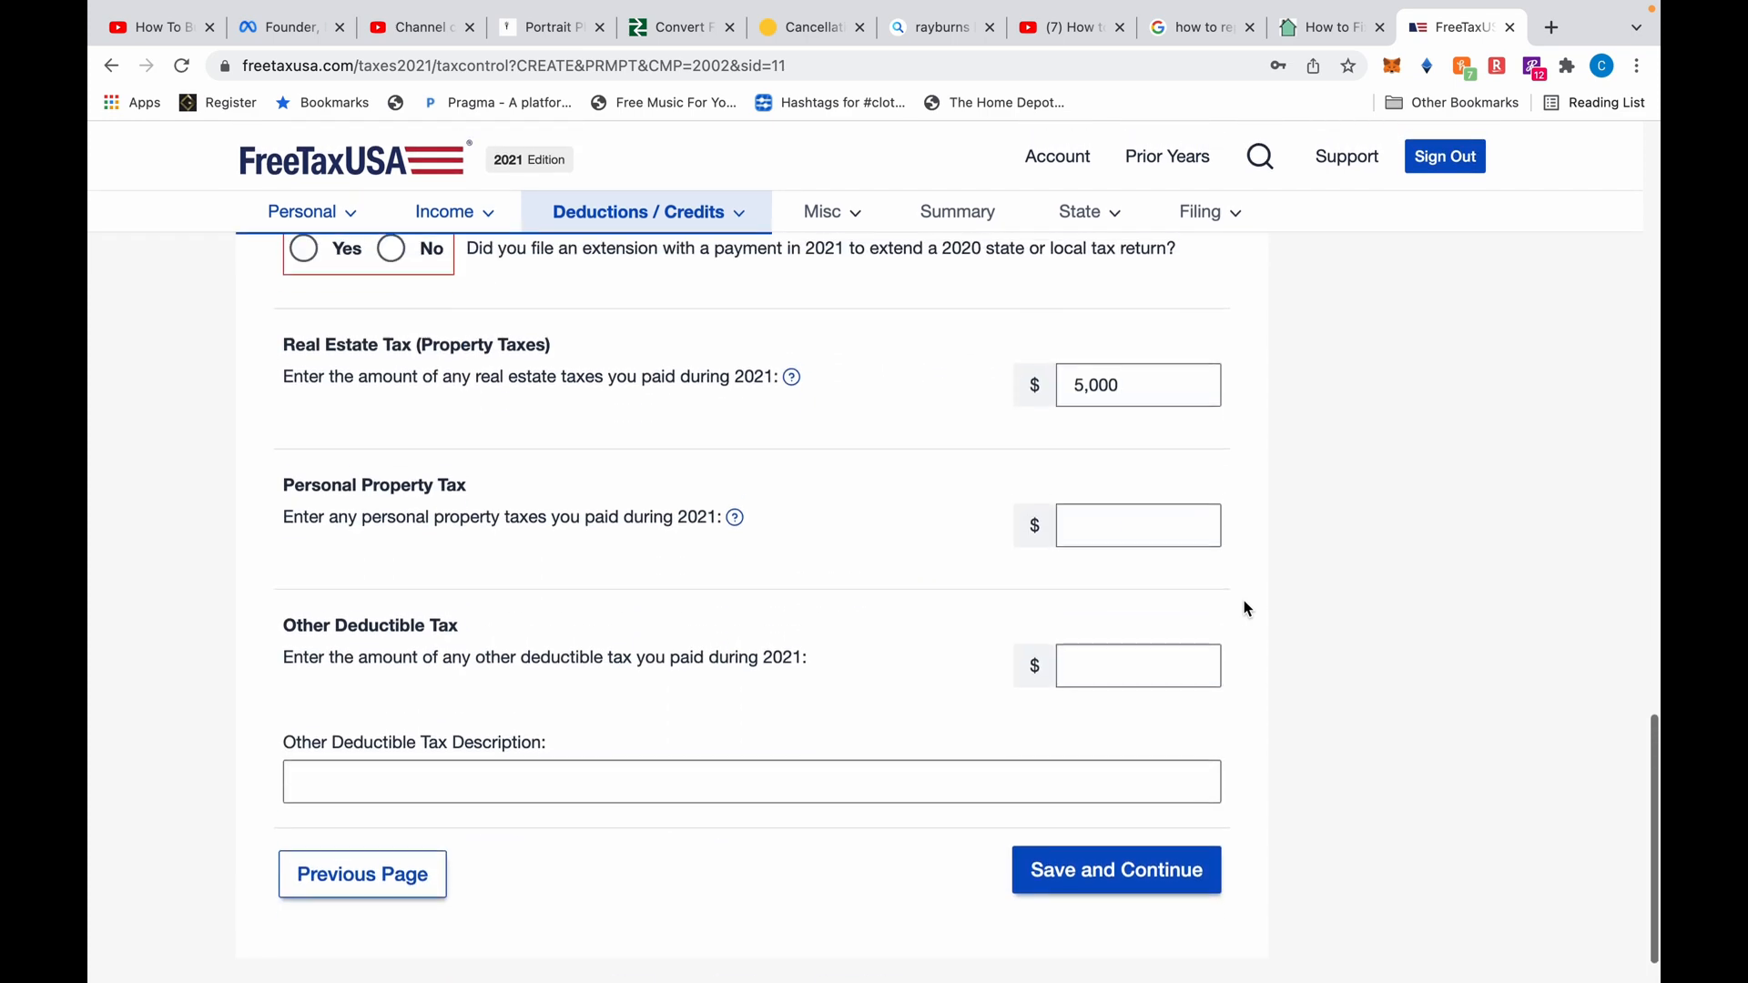
click(389, 896)
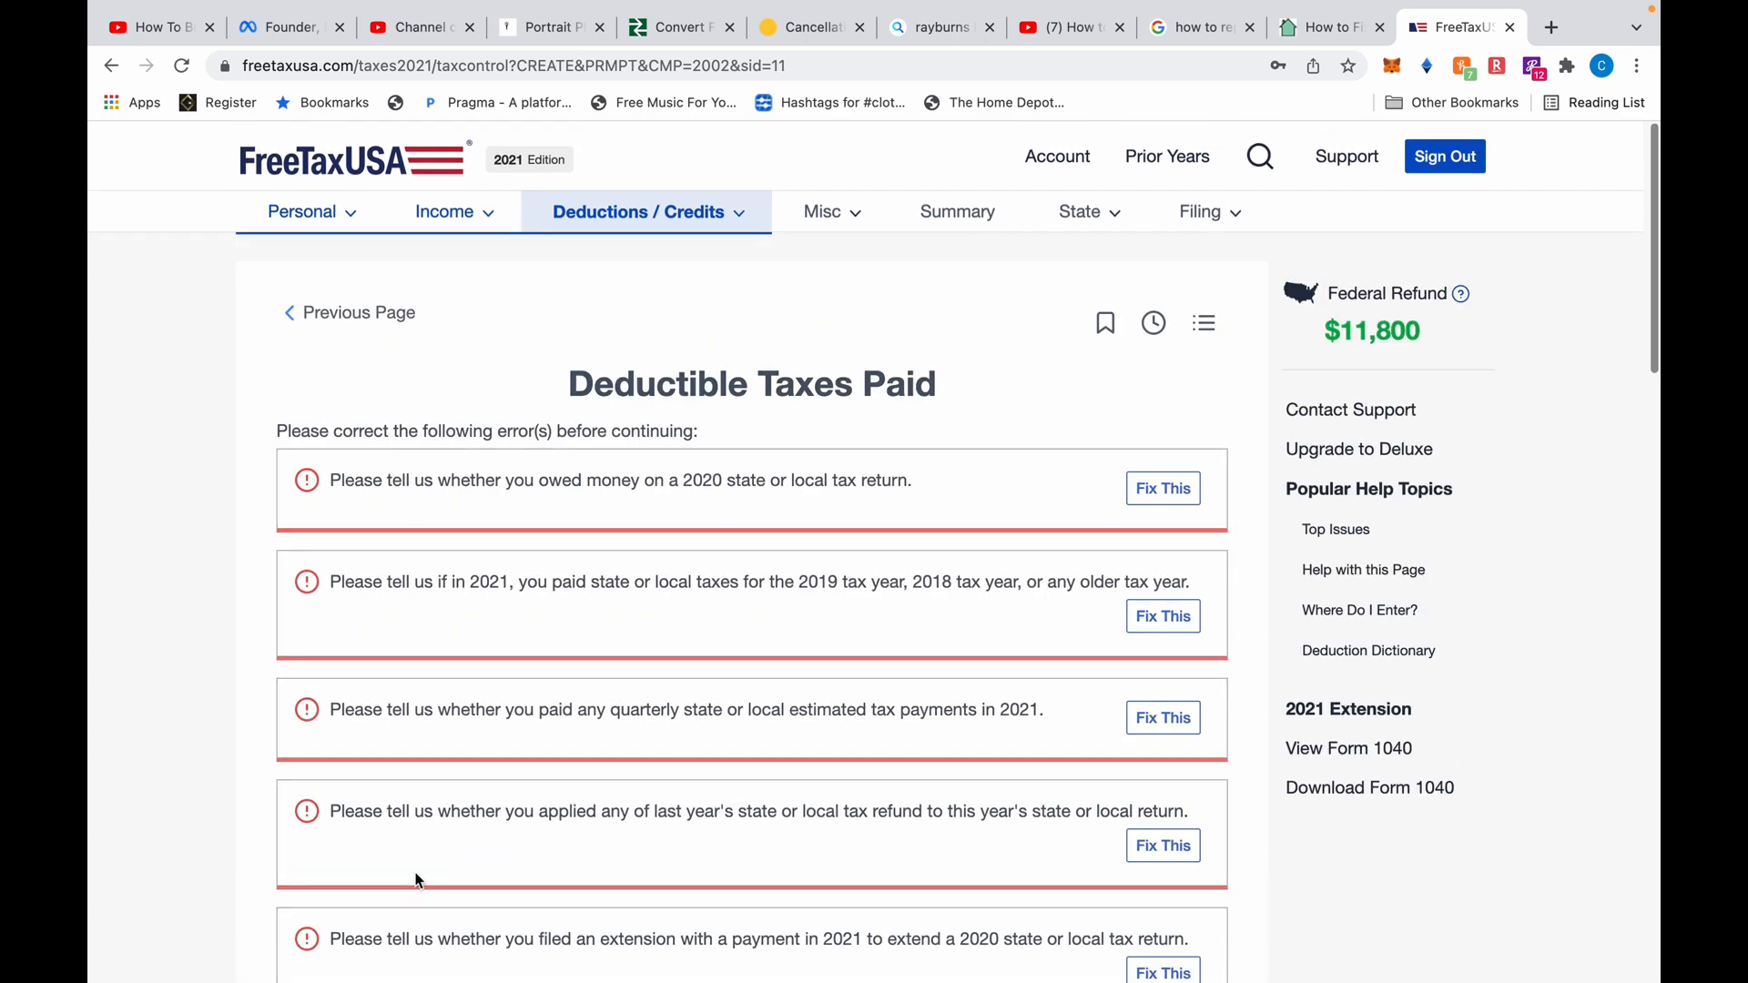
scroll(807, 708, down, 3)
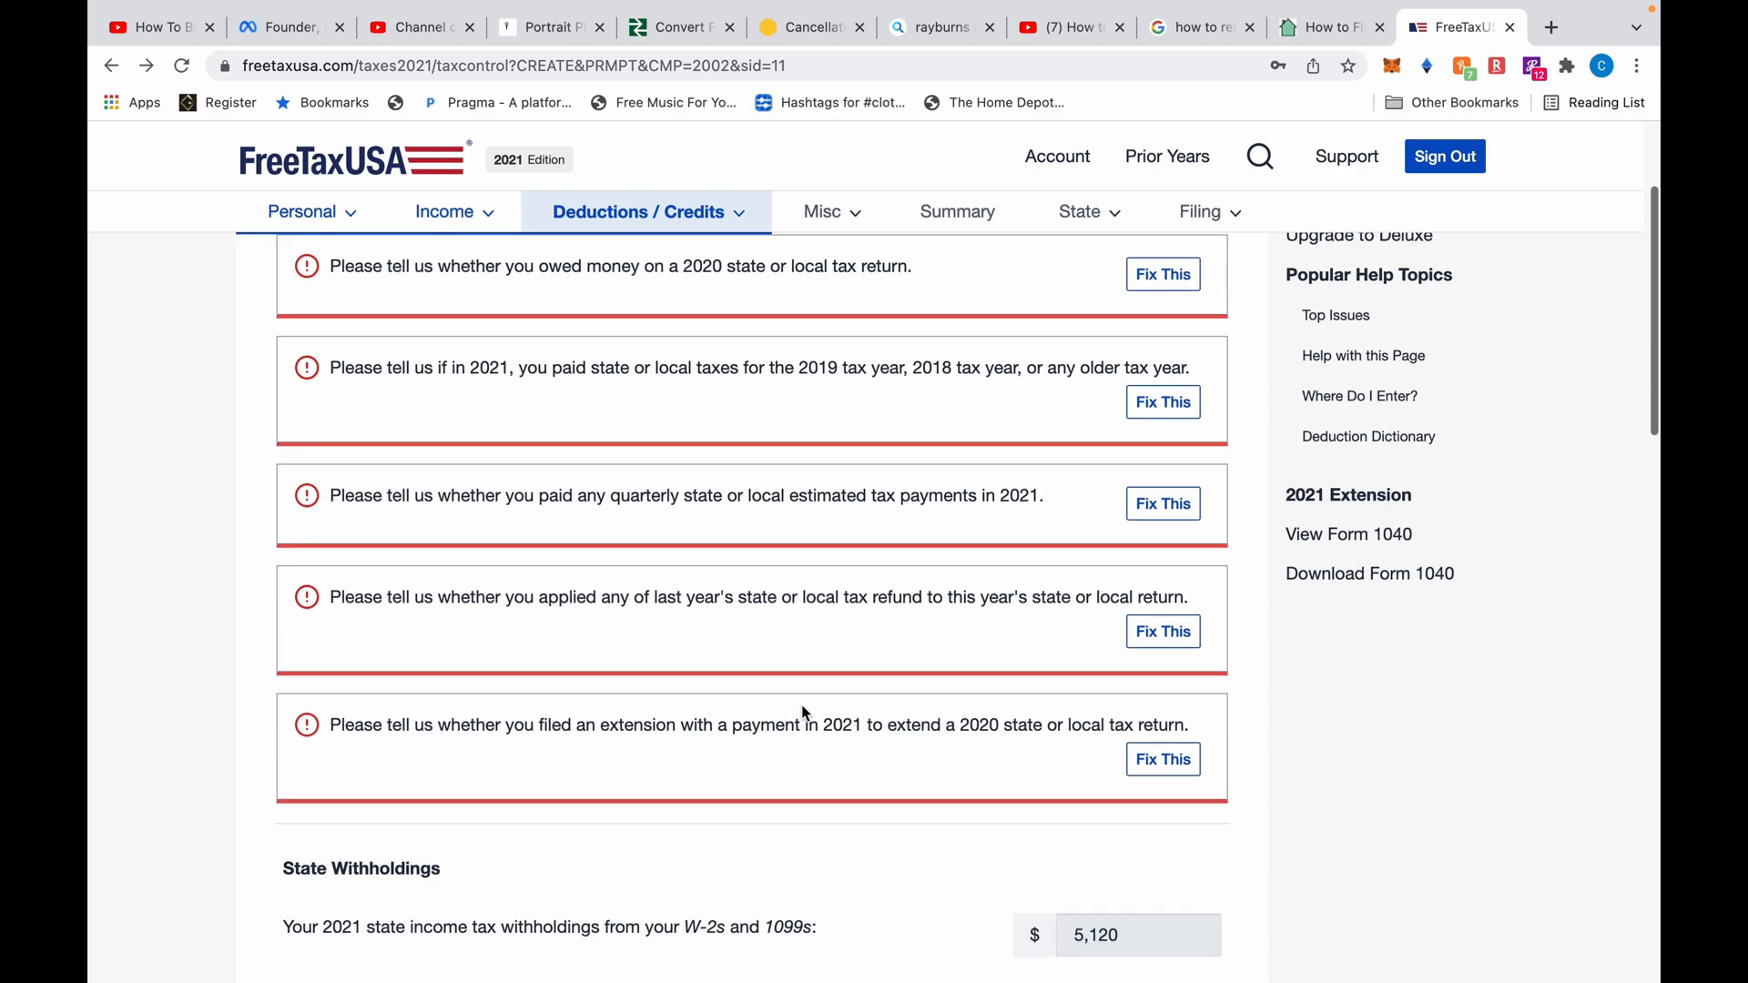
scroll(540, 929, down, 15)
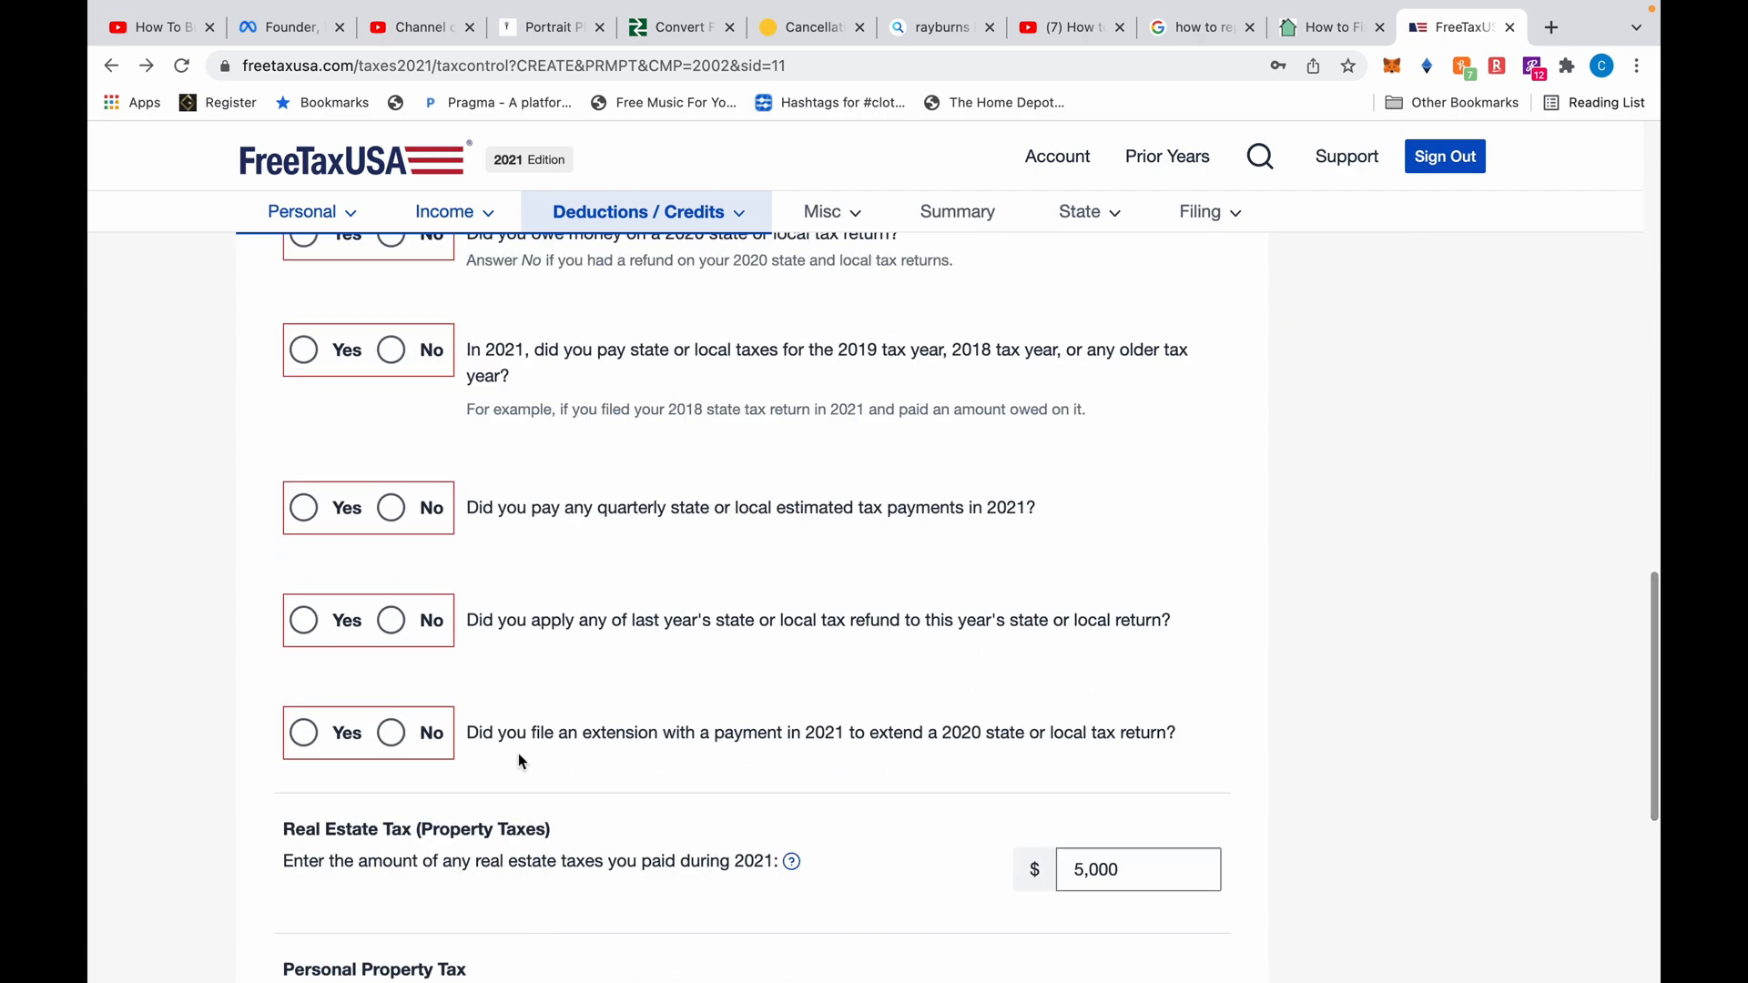
click(391, 810)
Review the itemized deductions list with Taxes Paid at $5,120 and move on
scroll(1155, 503, down, 3)
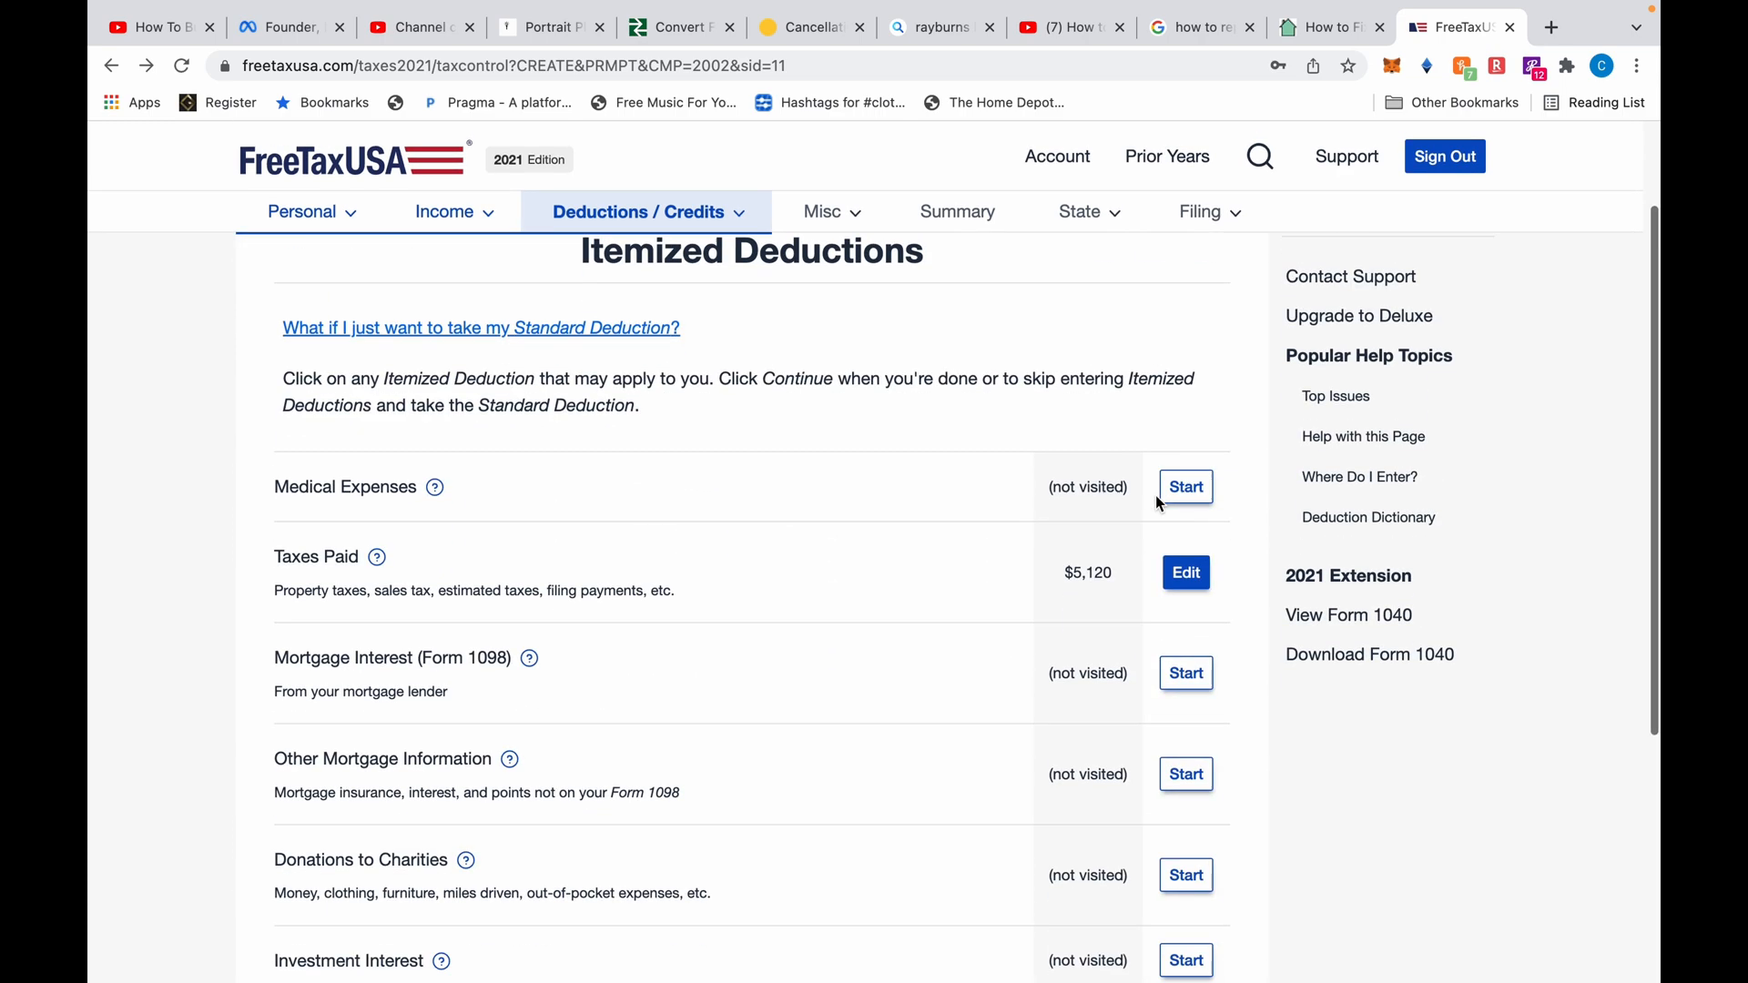
scroll(1205, 582, down, 3)
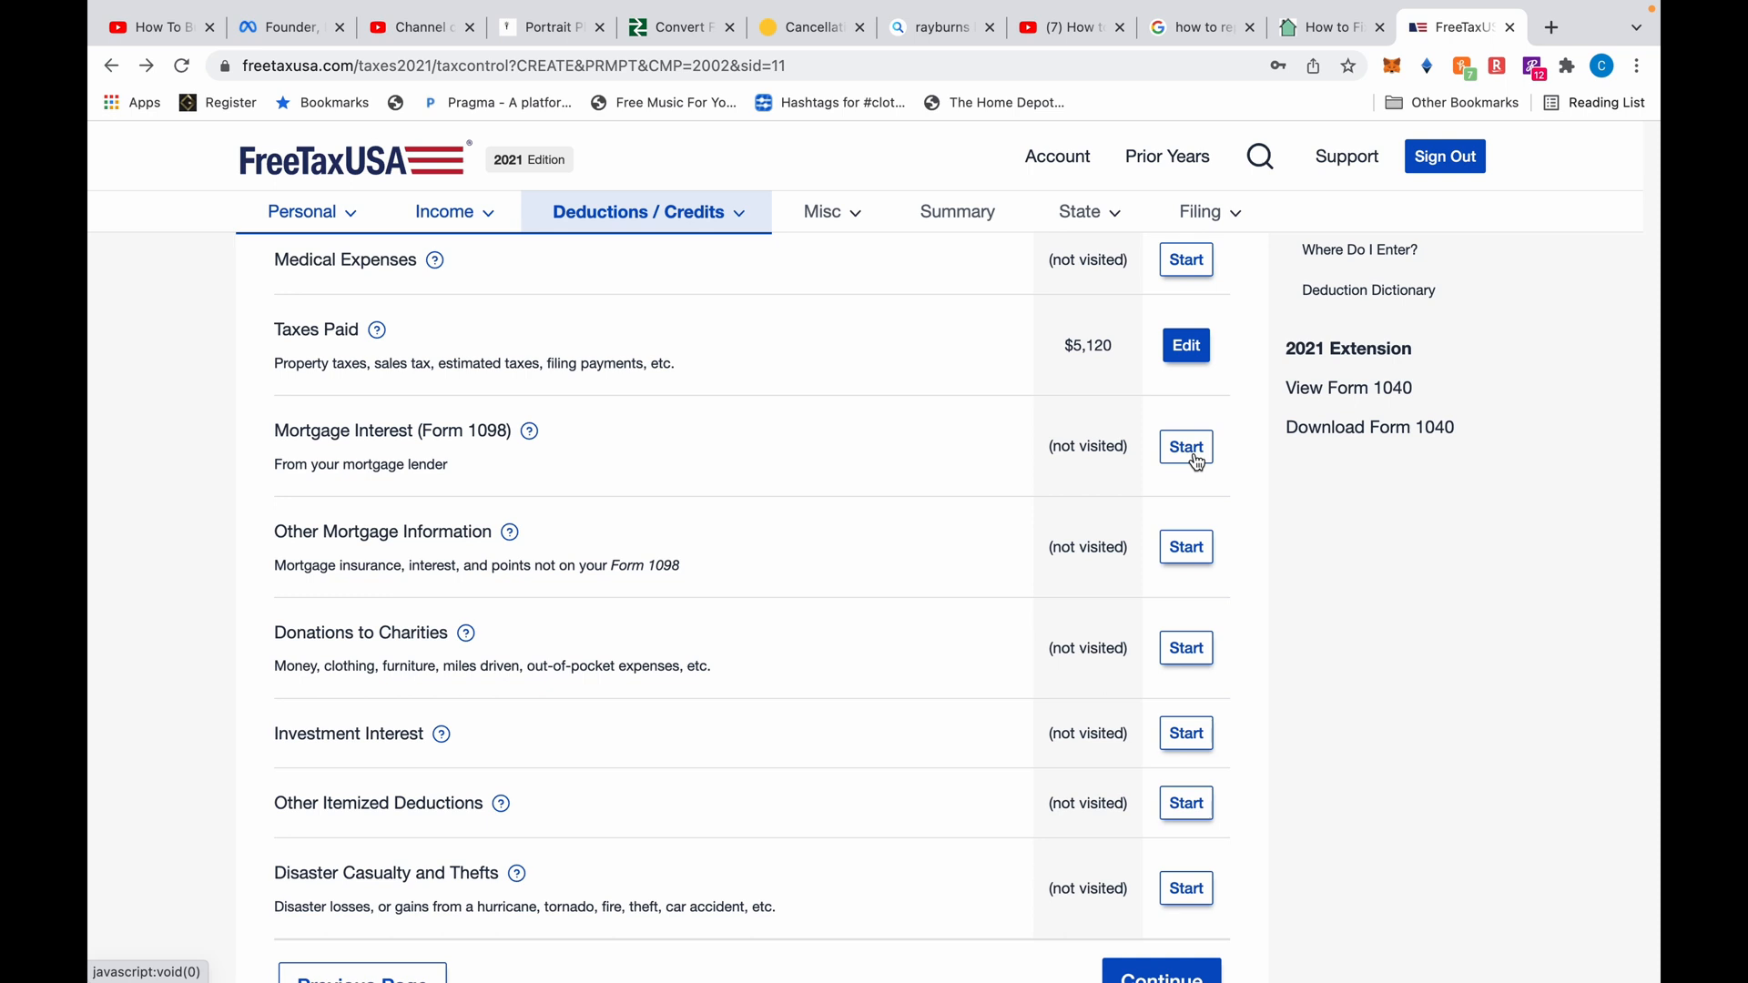
scroll(1195, 455, down, 3)
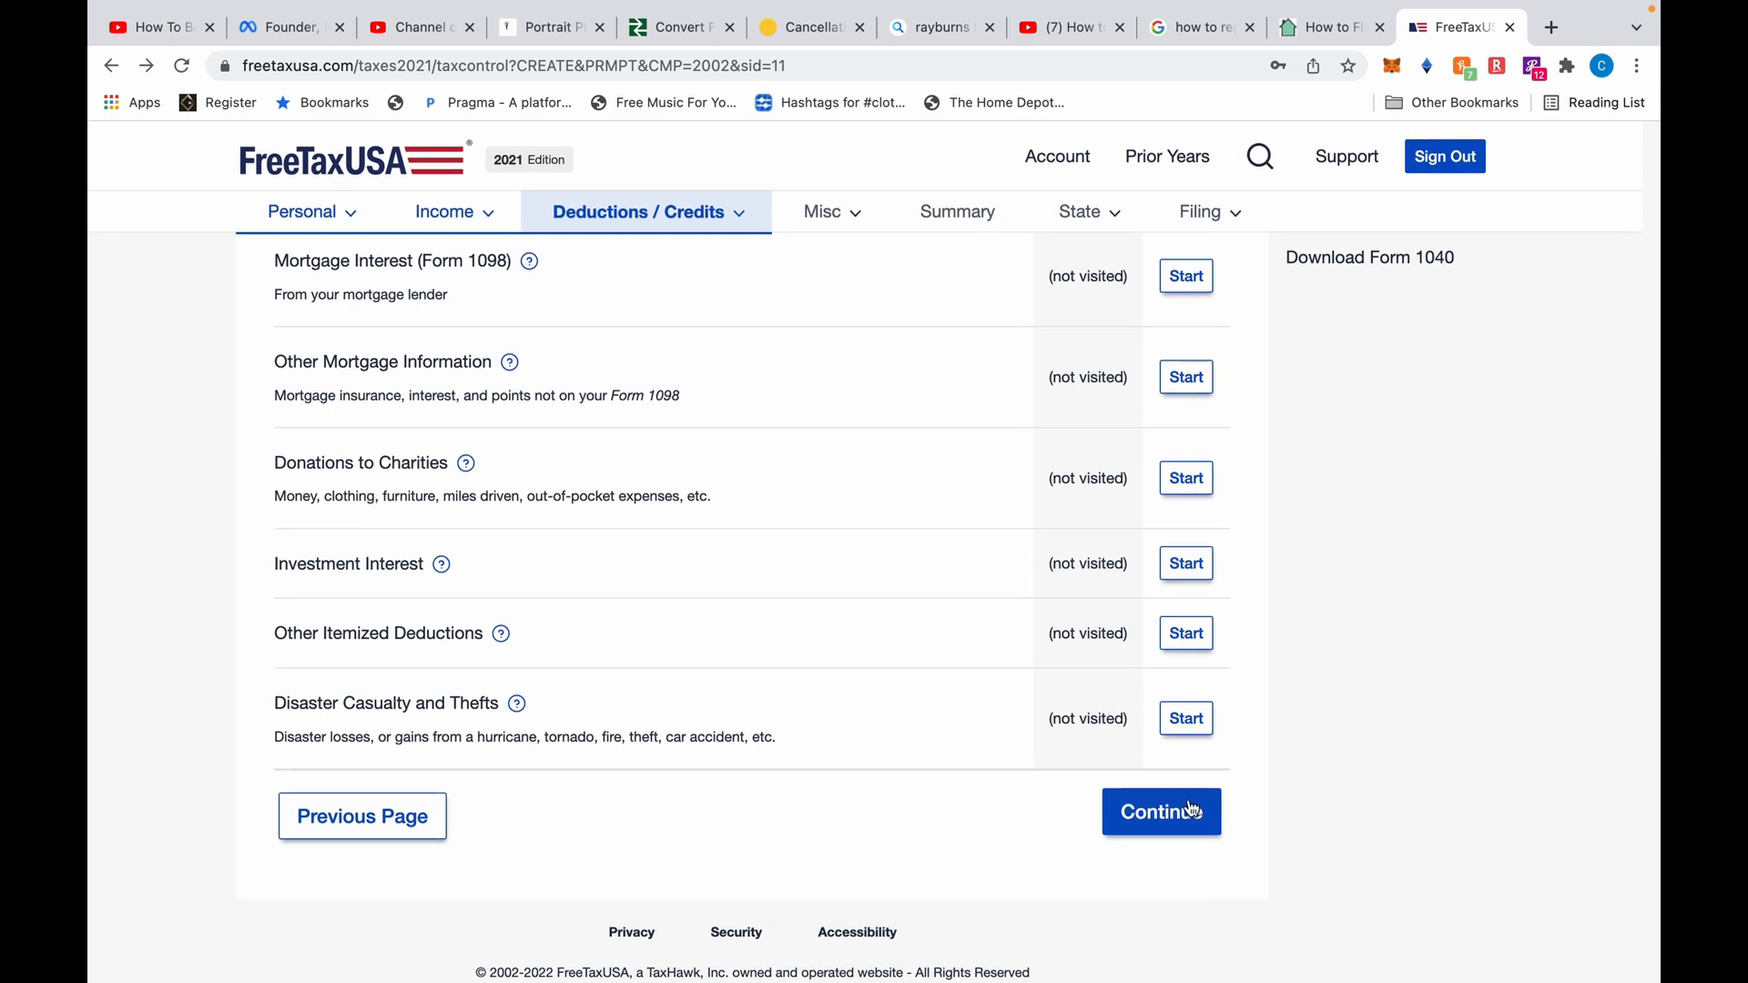
click(1170, 810)
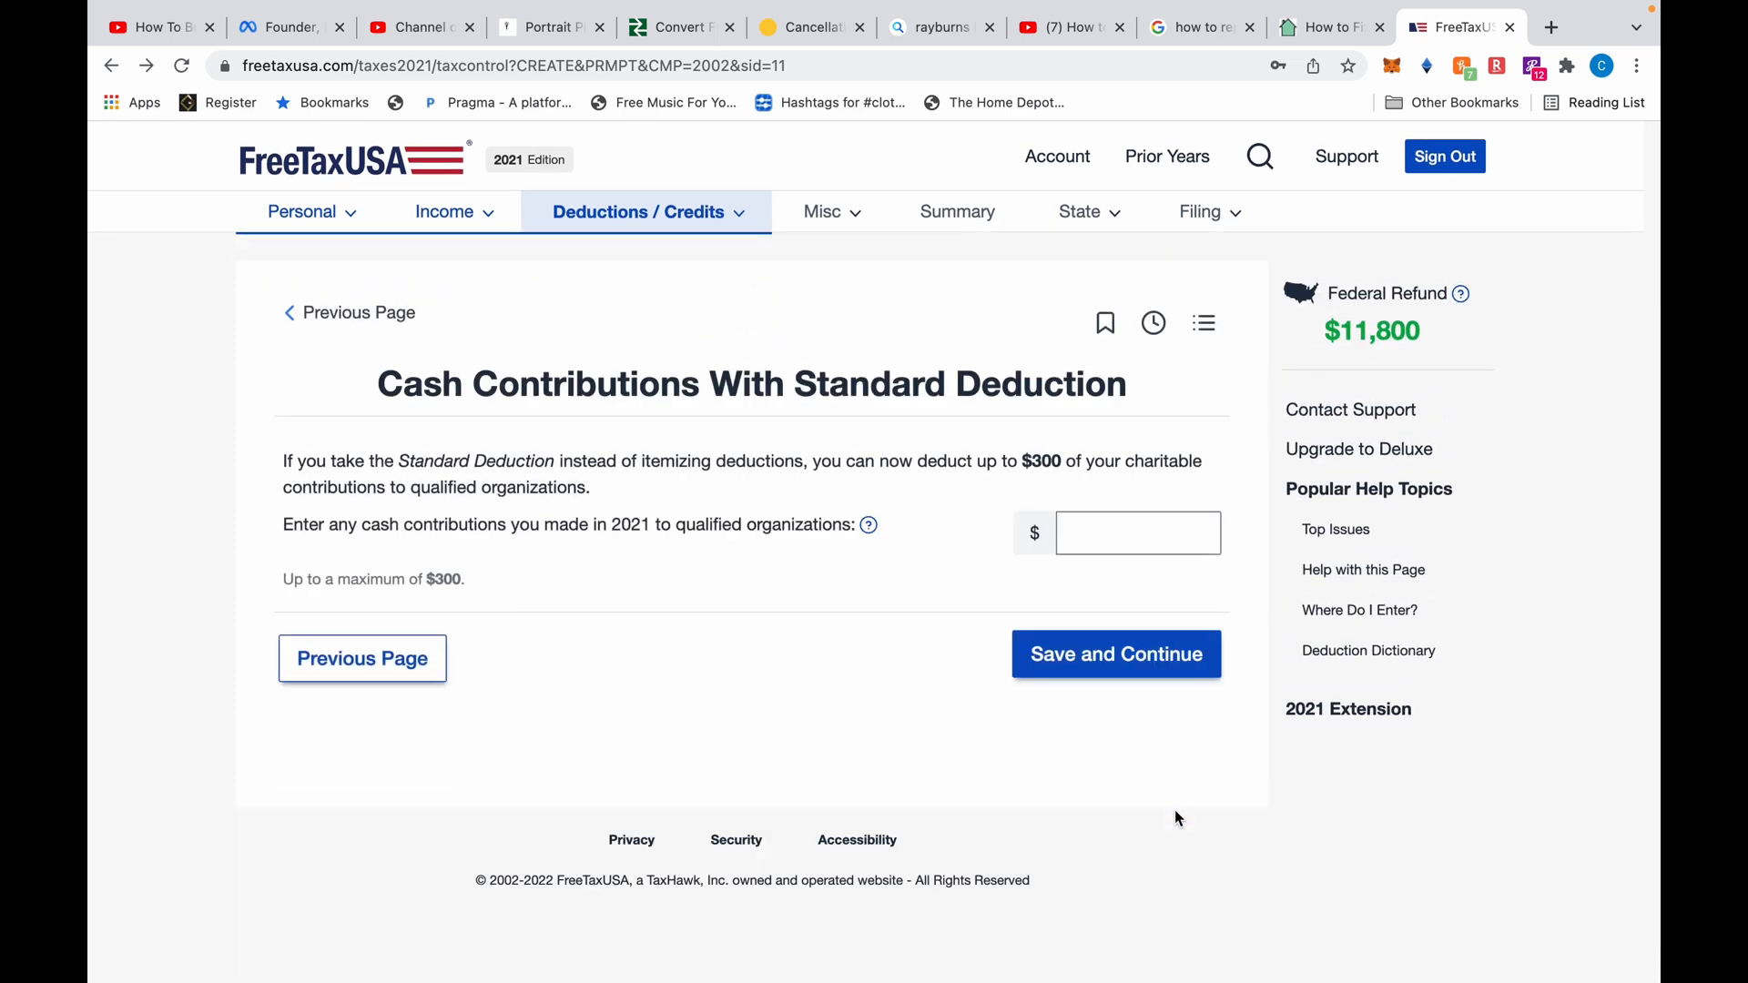
Skip cash contributions and keep the $18,800 standard deduction over $5,120 itemized
click(1104, 673)
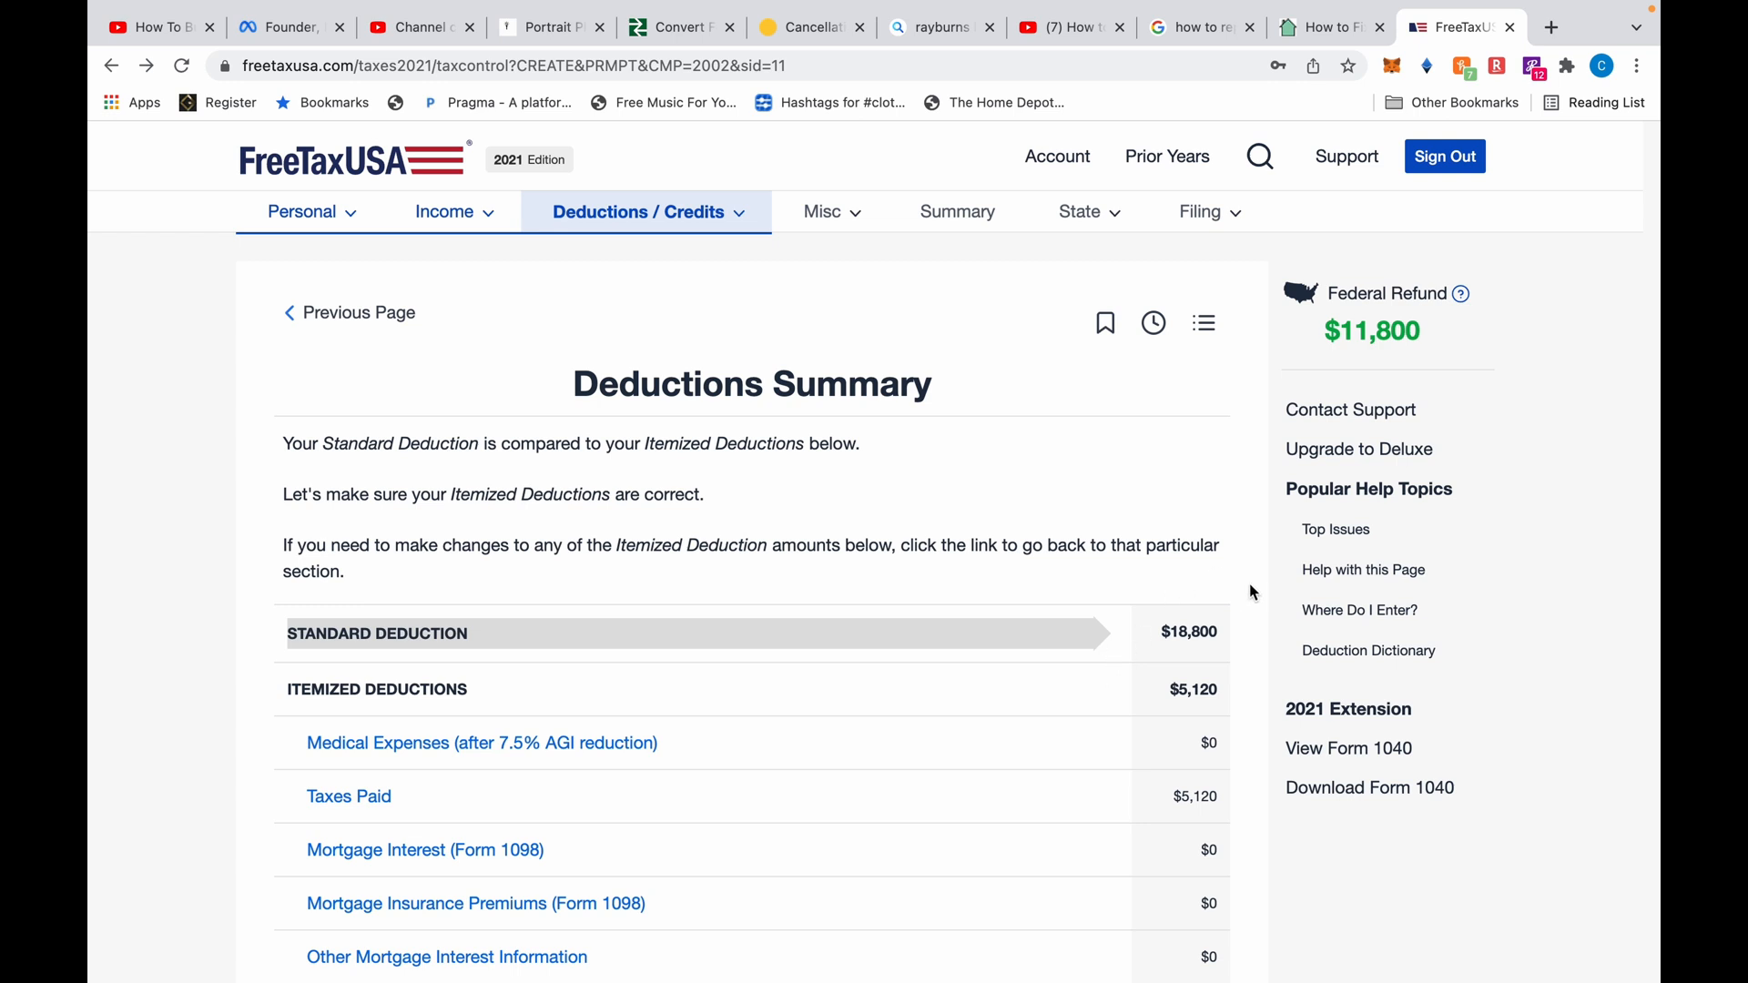
scroll(1249, 583, down, 2)
scroll(1250, 592, down, 1)
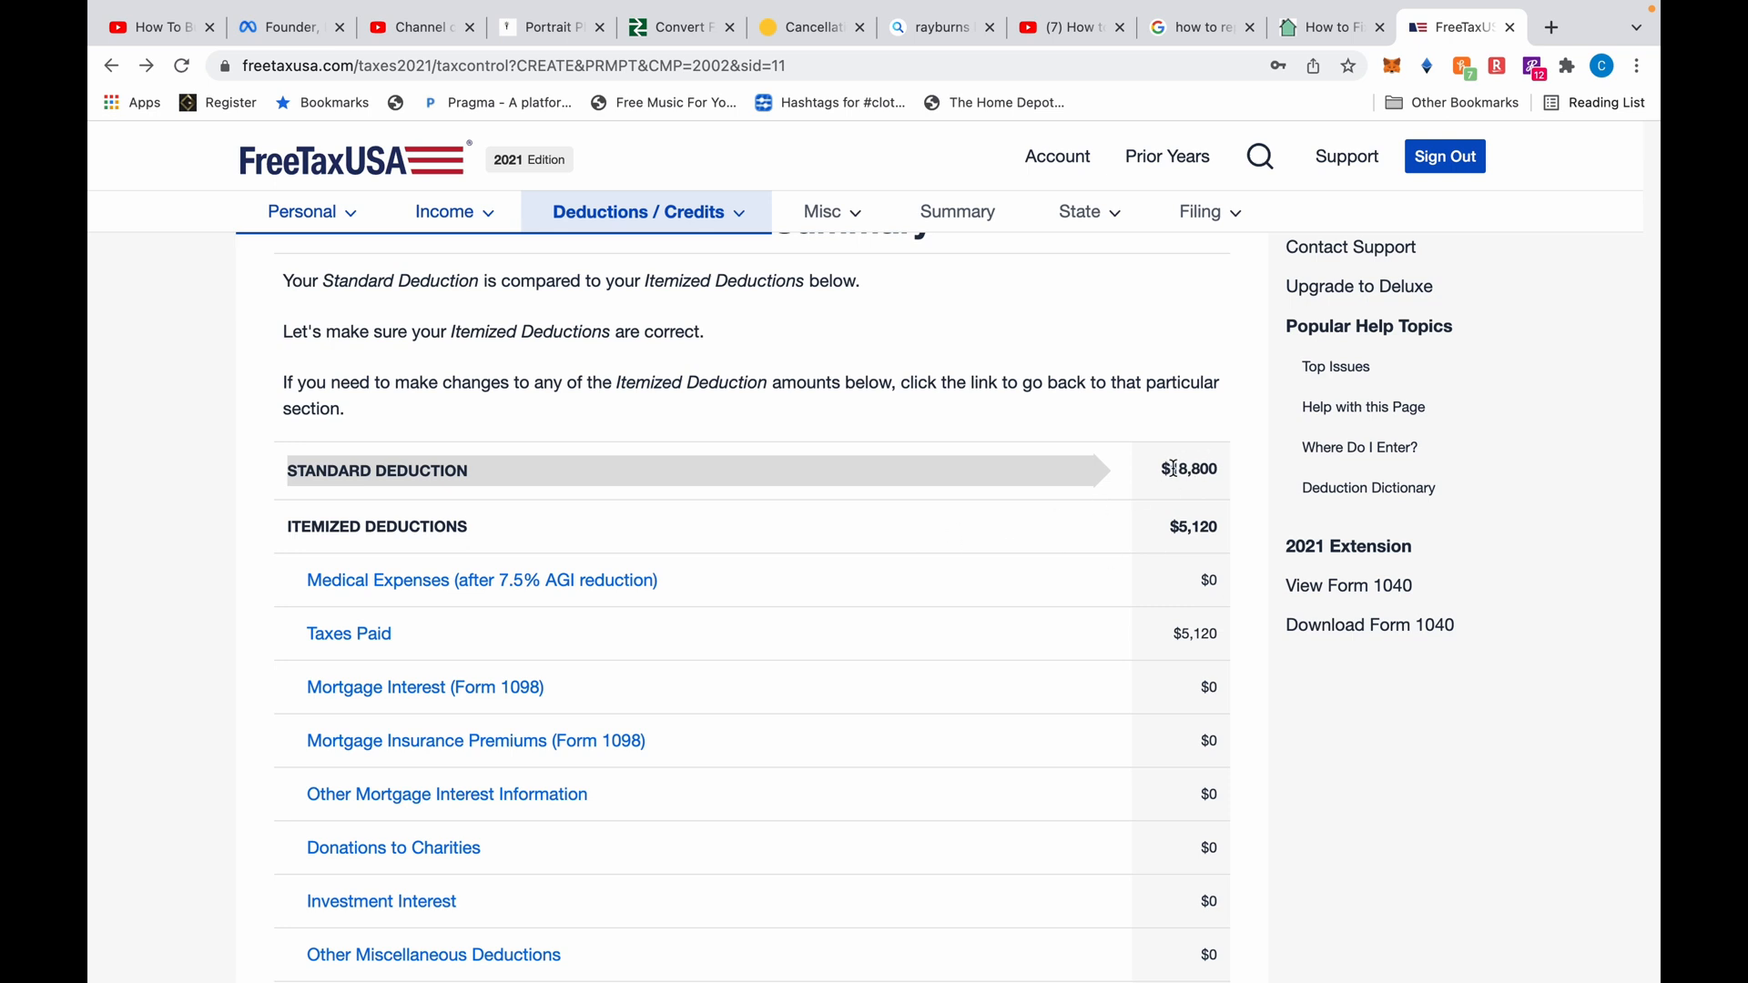
drag(1174, 468, 1214, 470)
drag(1195, 543, 1204, 545)
scroll(1243, 592, down, 5)
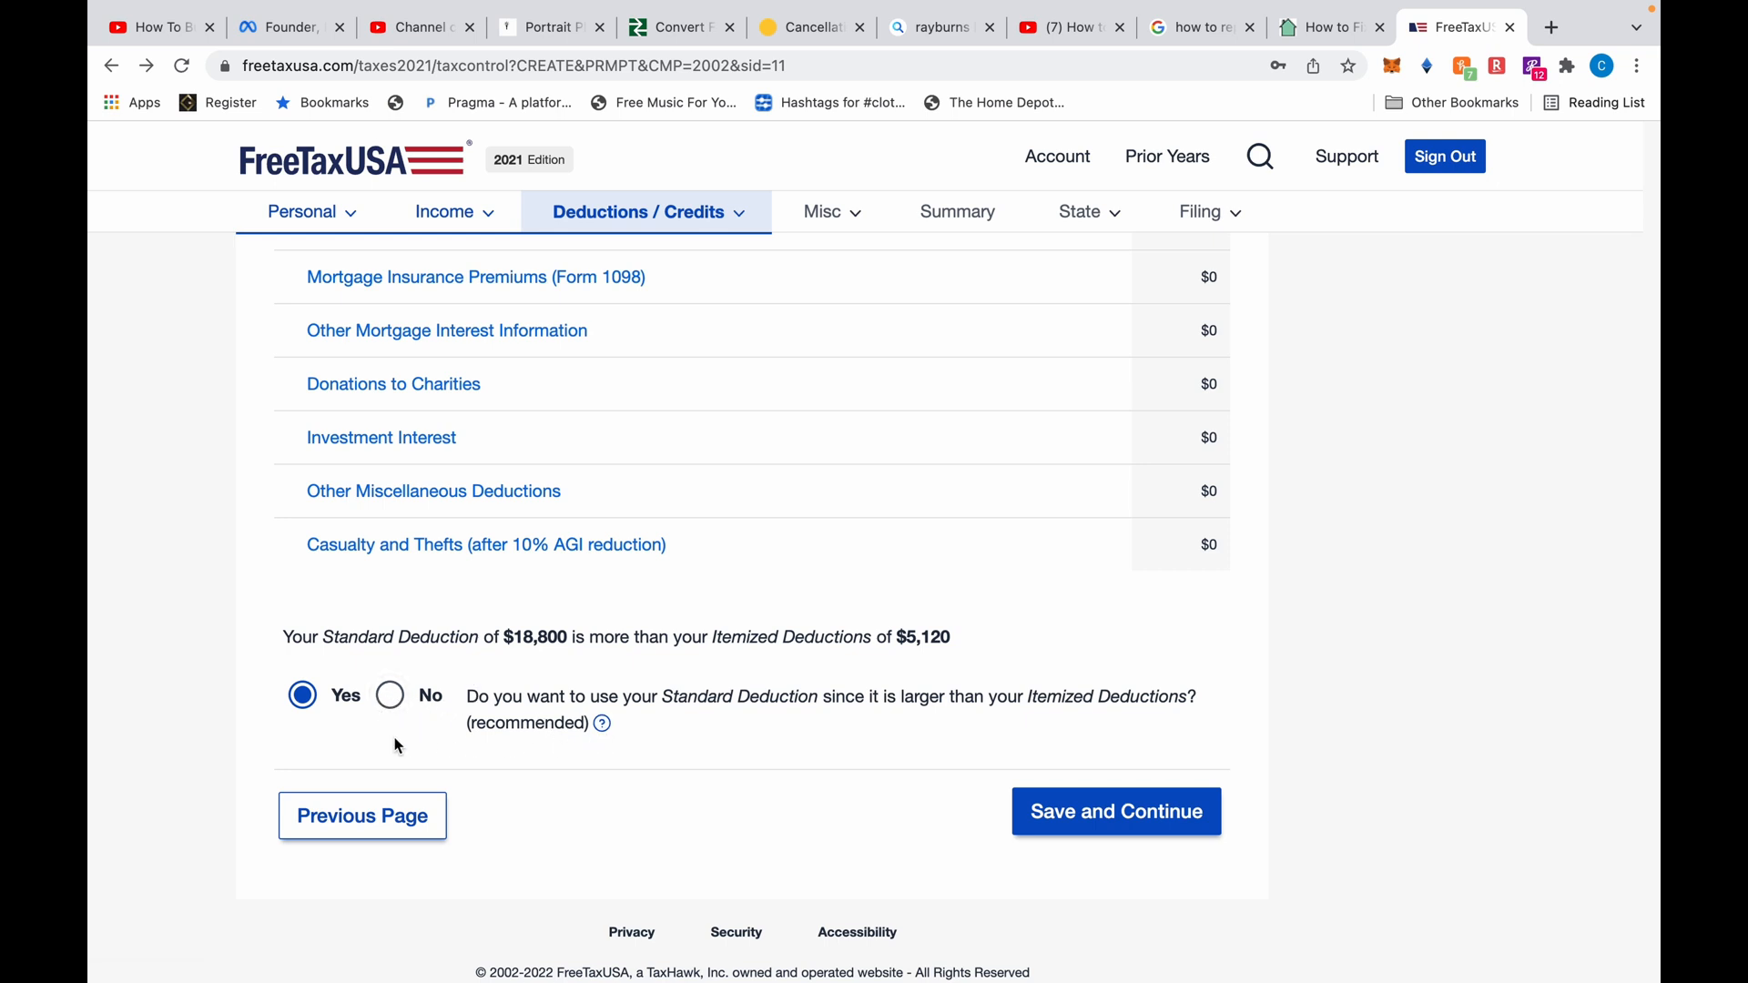
click(1127, 808)
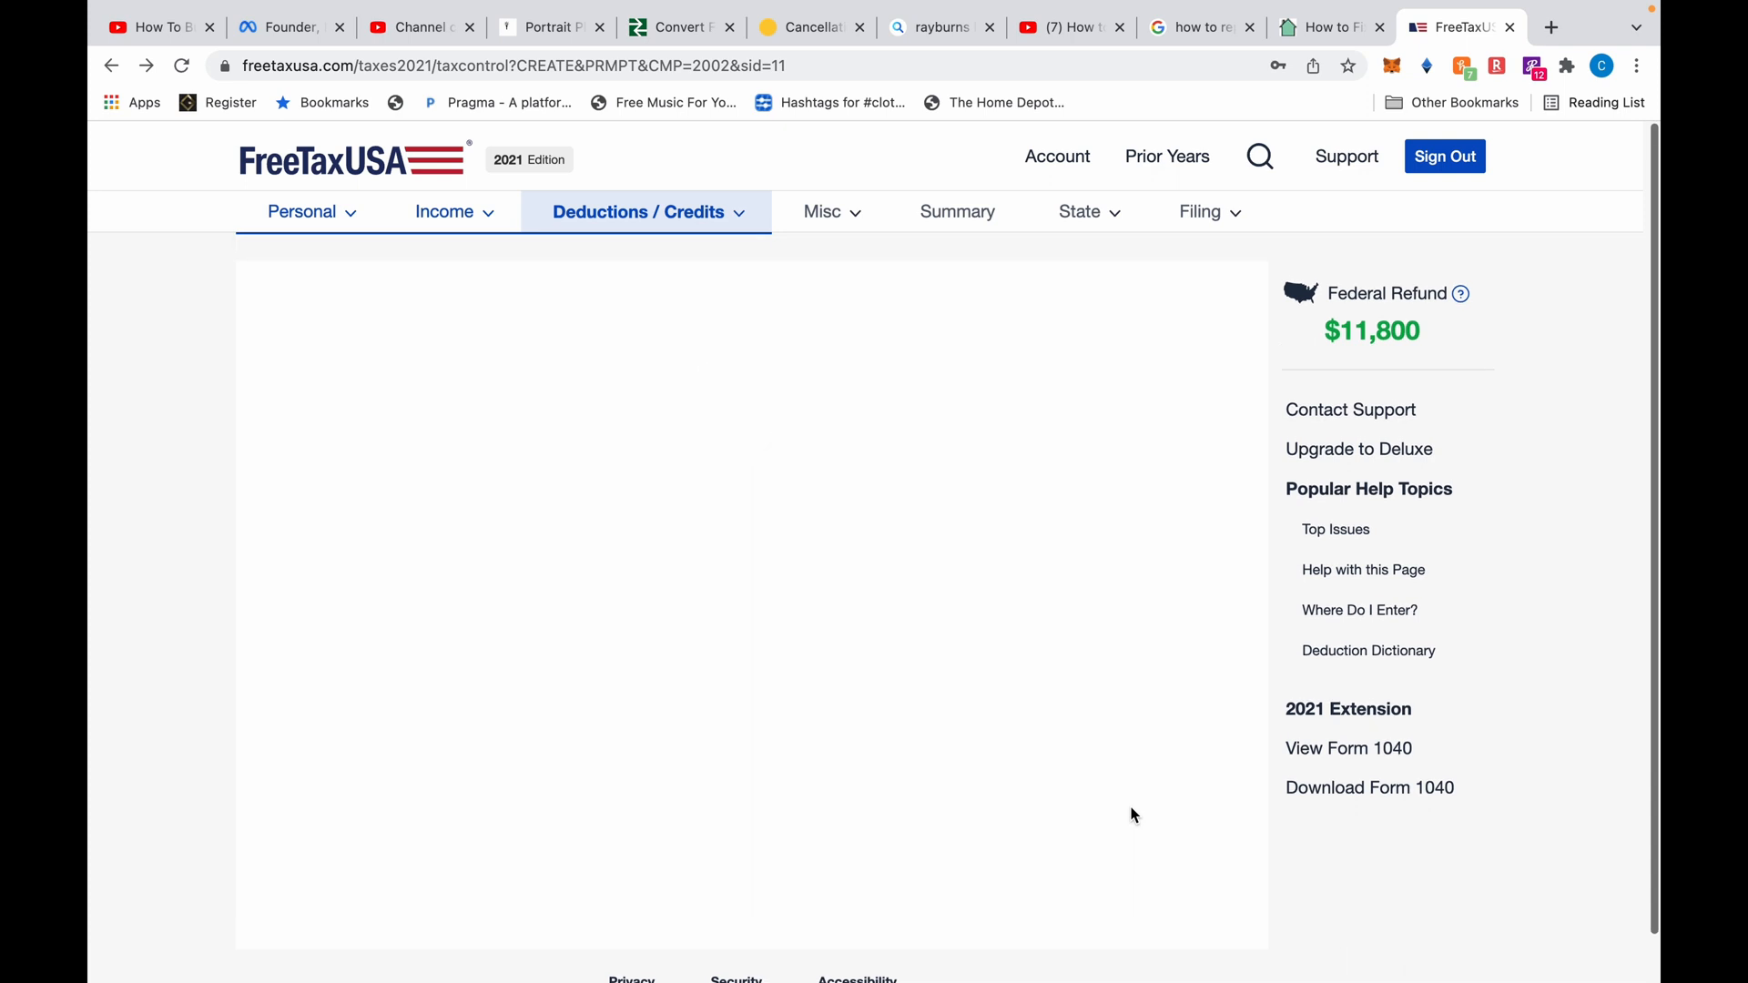